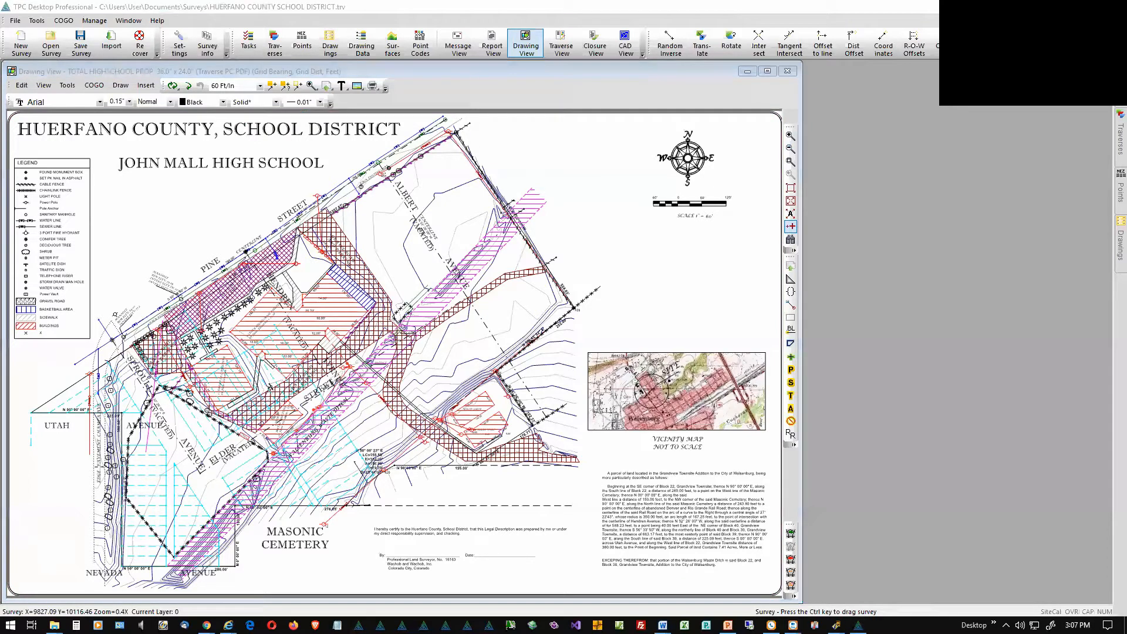
- Open the Drawing Data manager for the TOTAL HIGHSCHOOL PROP drawing
{"action": "left_click", "coordinate": [904, 6]}
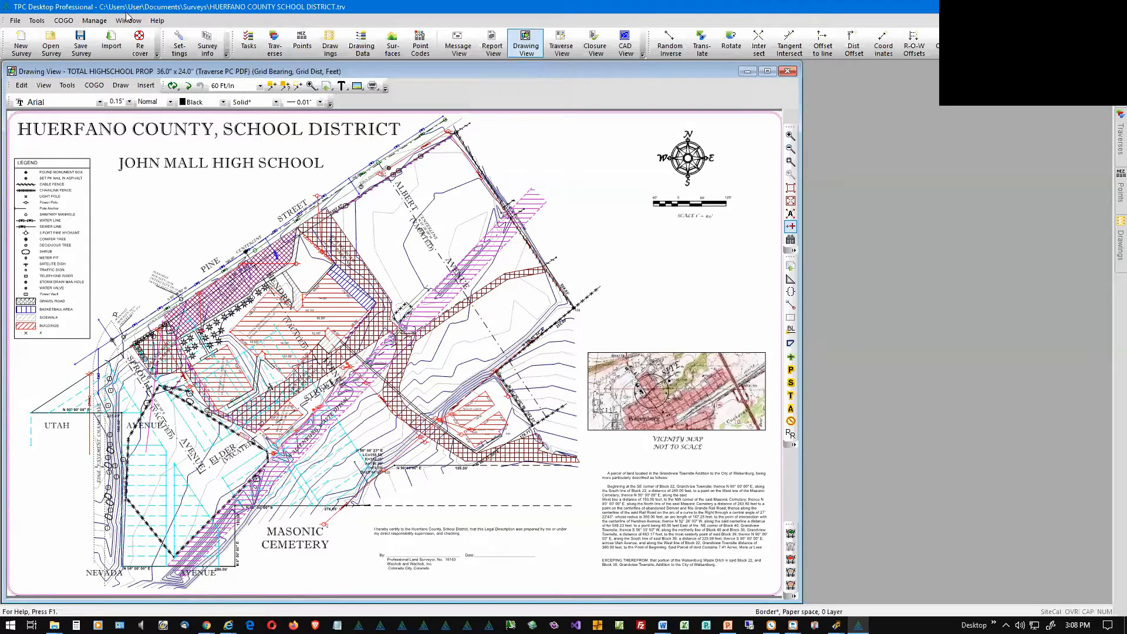
{"action": "left_click", "coordinate": [92, 21]}
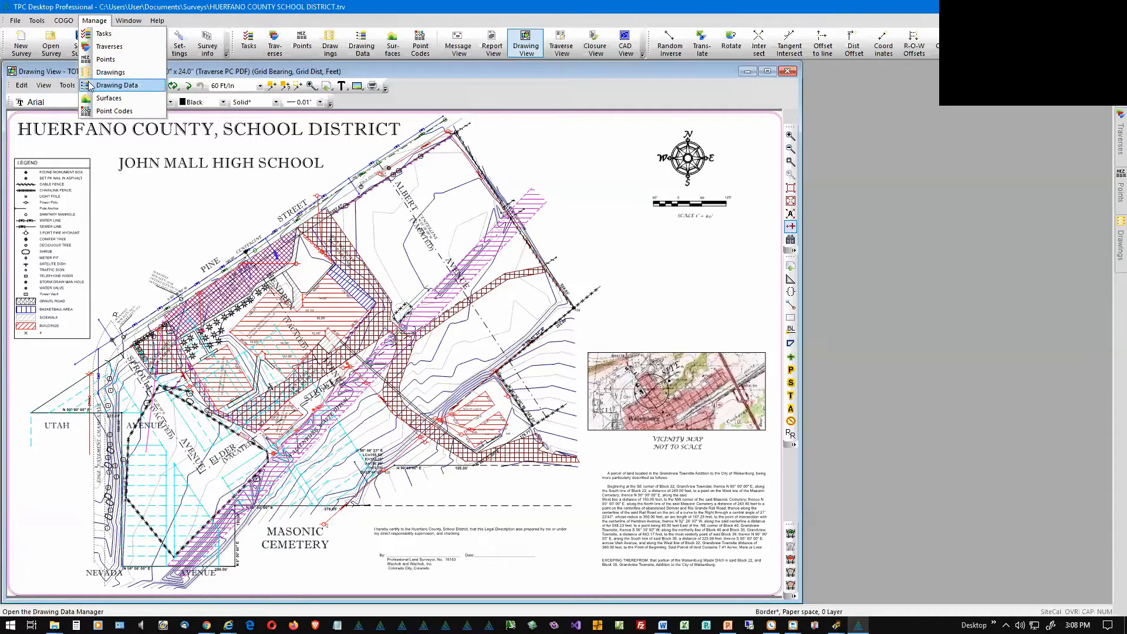
{"action": "left_click", "coordinate": [117, 86]}
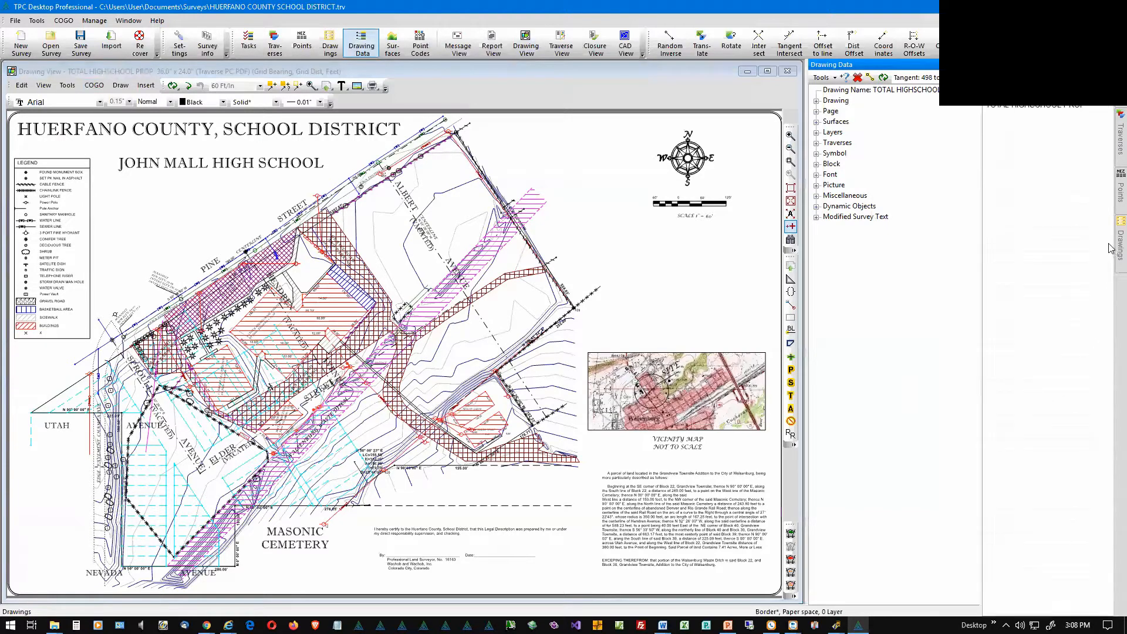
- Auto-hide the Drawing Data manager, reveal it again, and pin it back open beside the drawing
{"action": "mouse_move", "coordinate": [1119, 194]}
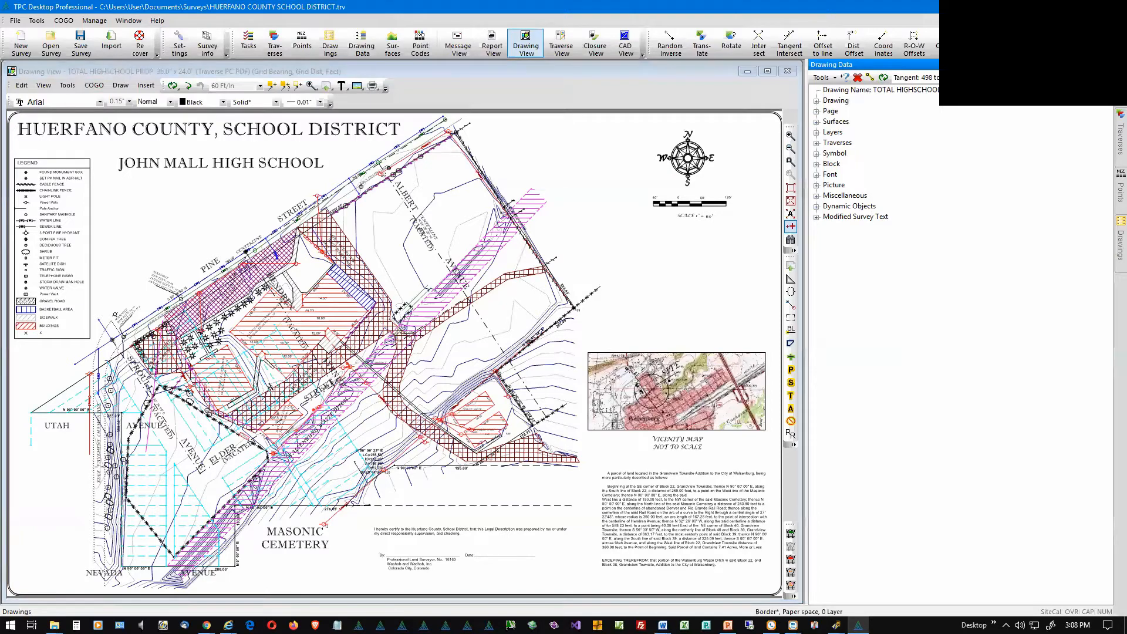
{"action": "left_click", "coordinate": [1100, 64]}
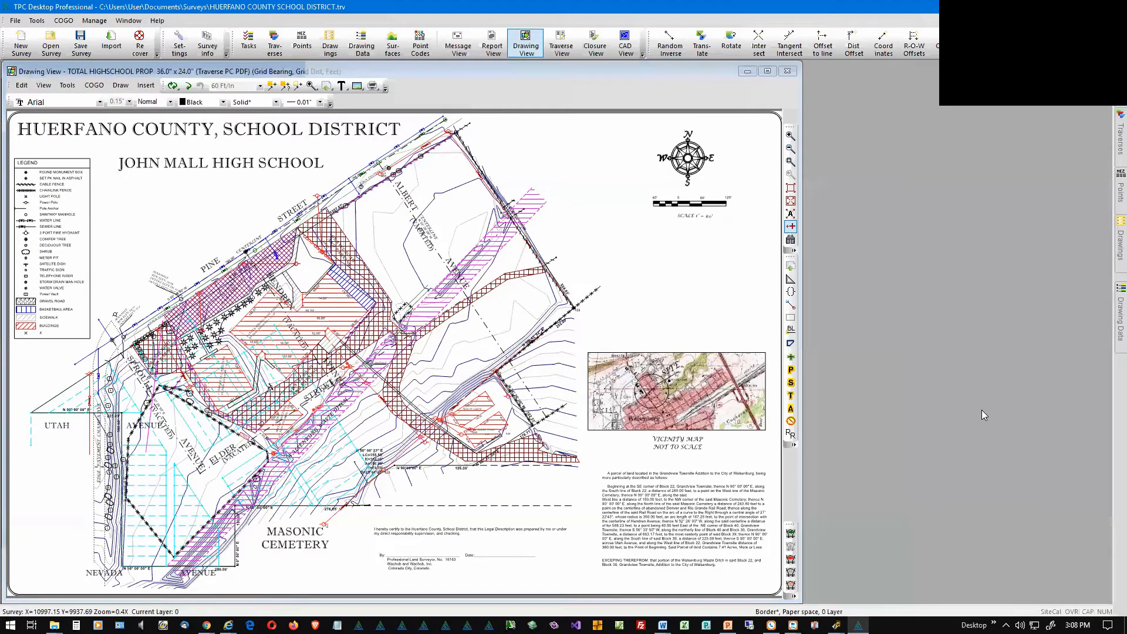
{"action": "mouse_move", "coordinate": [1109, 337]}
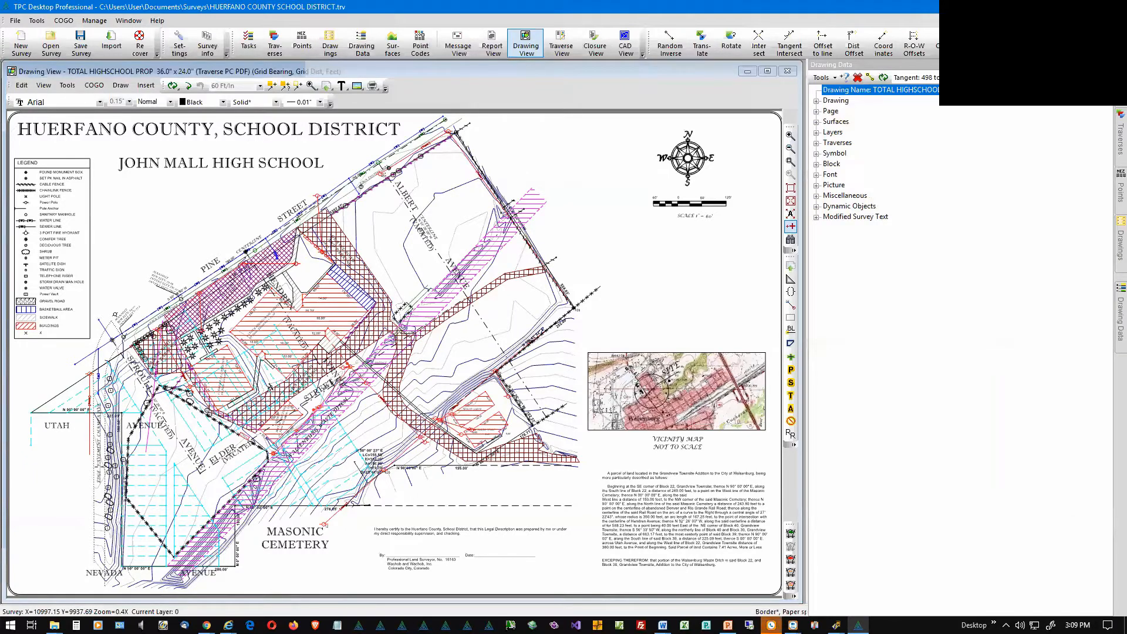
{"action": "left_click", "coordinate": [1099, 65]}
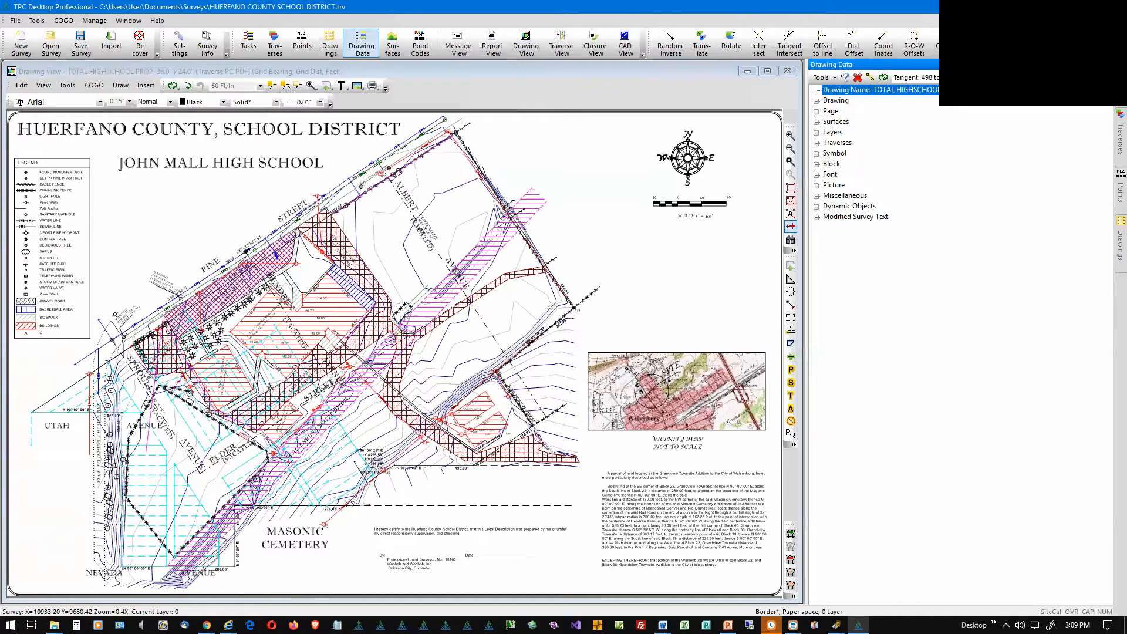
- Review the Drawing and Page entries in the drawing data and view the page setup without changing it
{"action": "left_click", "coordinate": [817, 101]}
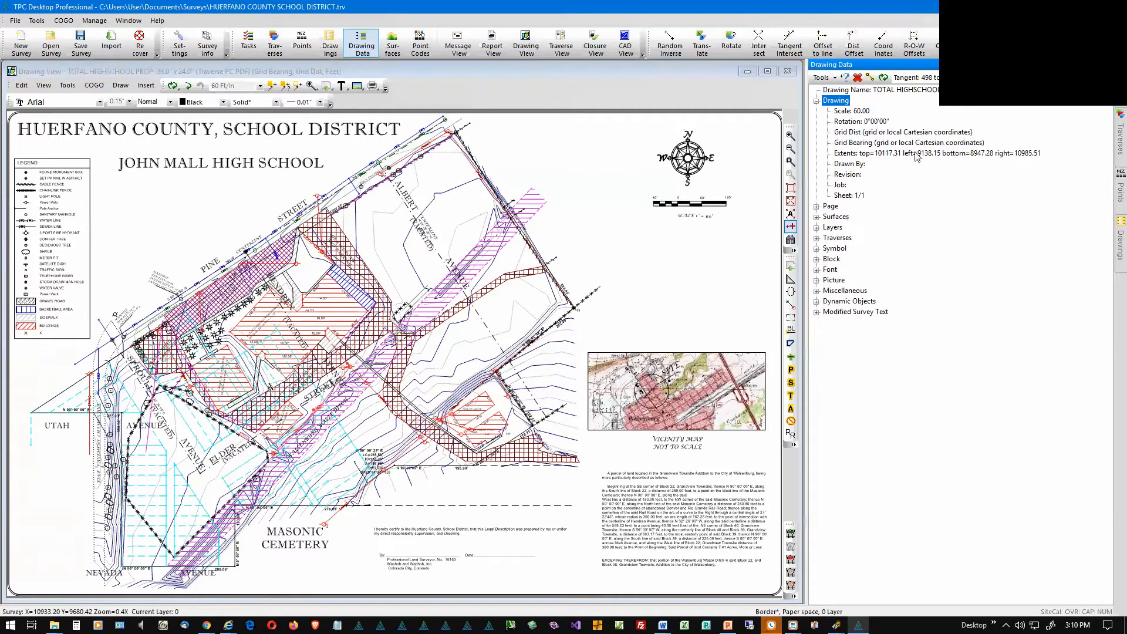
{"action": "left_click", "coordinate": [816, 102]}
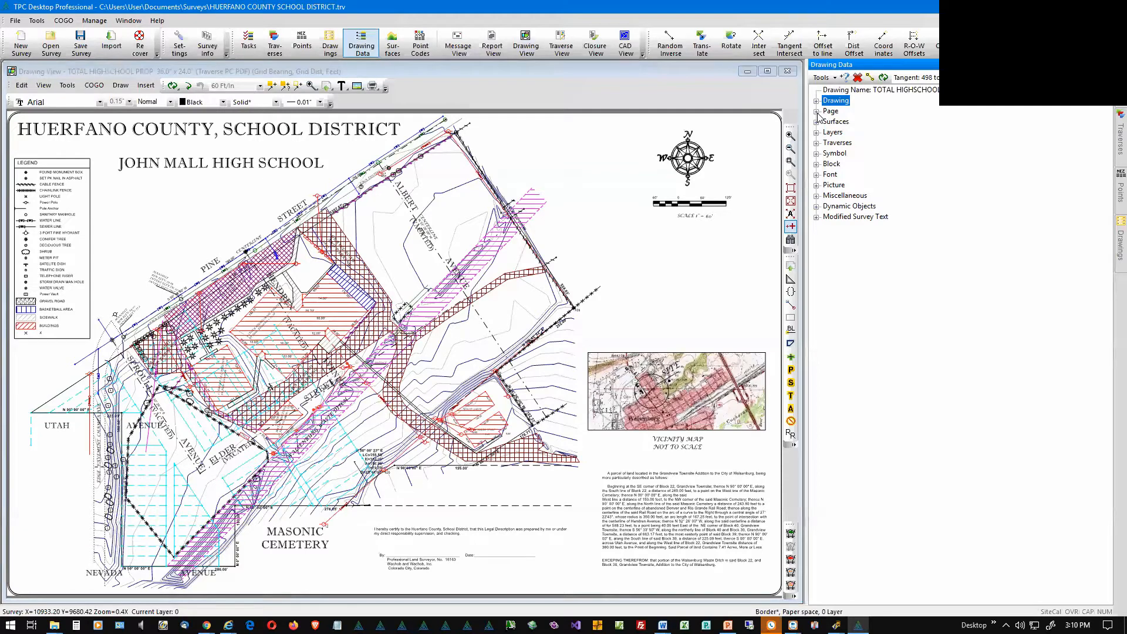
{"action": "left_click", "coordinate": [817, 112]}
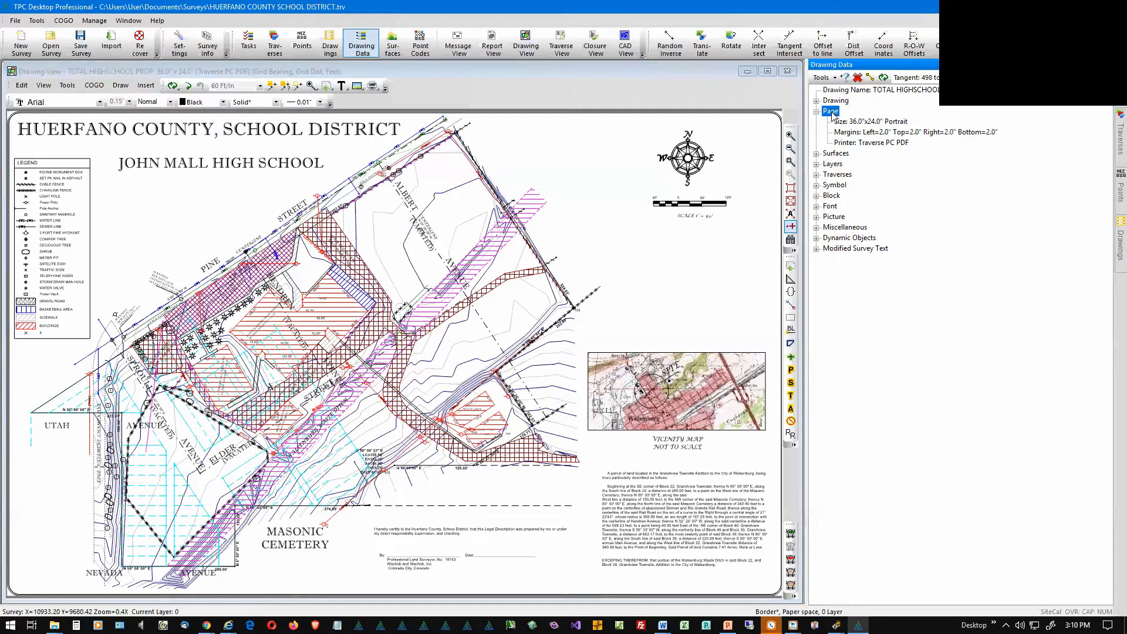
{"action": "right_click", "coordinate": [832, 114]}
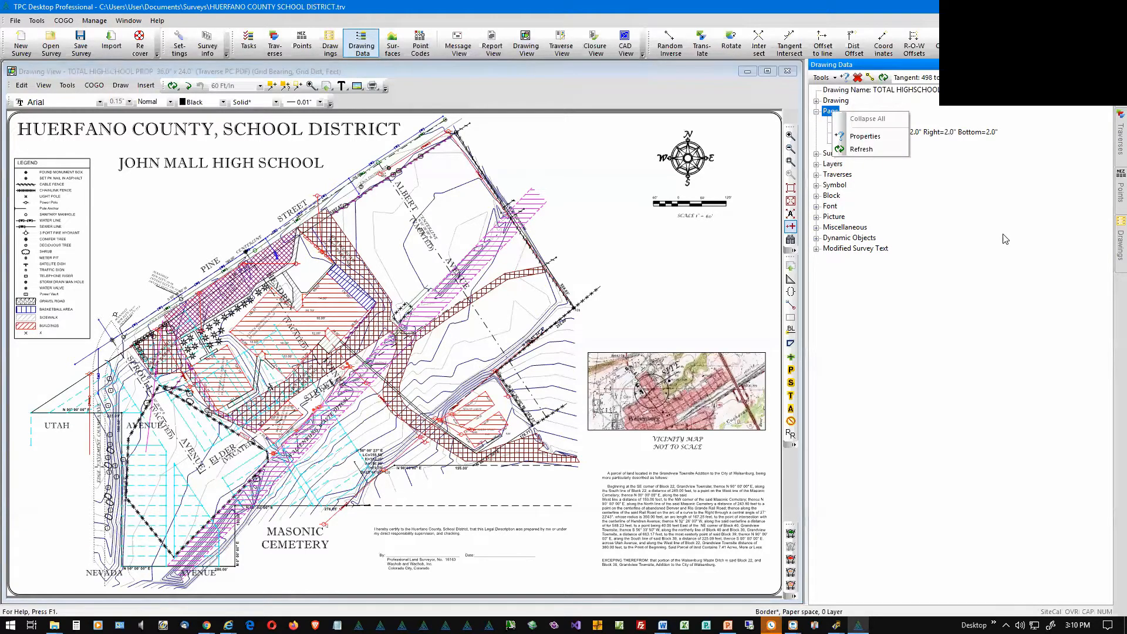
{"action": "left_click", "coordinate": [986, 353]}
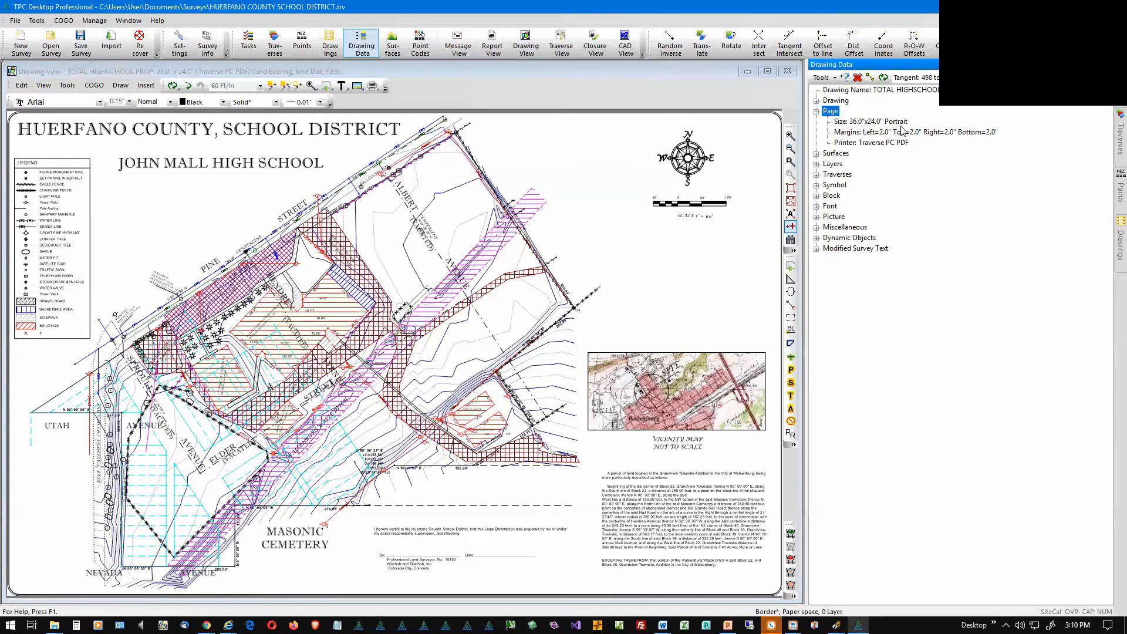
{"action": "double_click", "coordinate": [832, 113]}
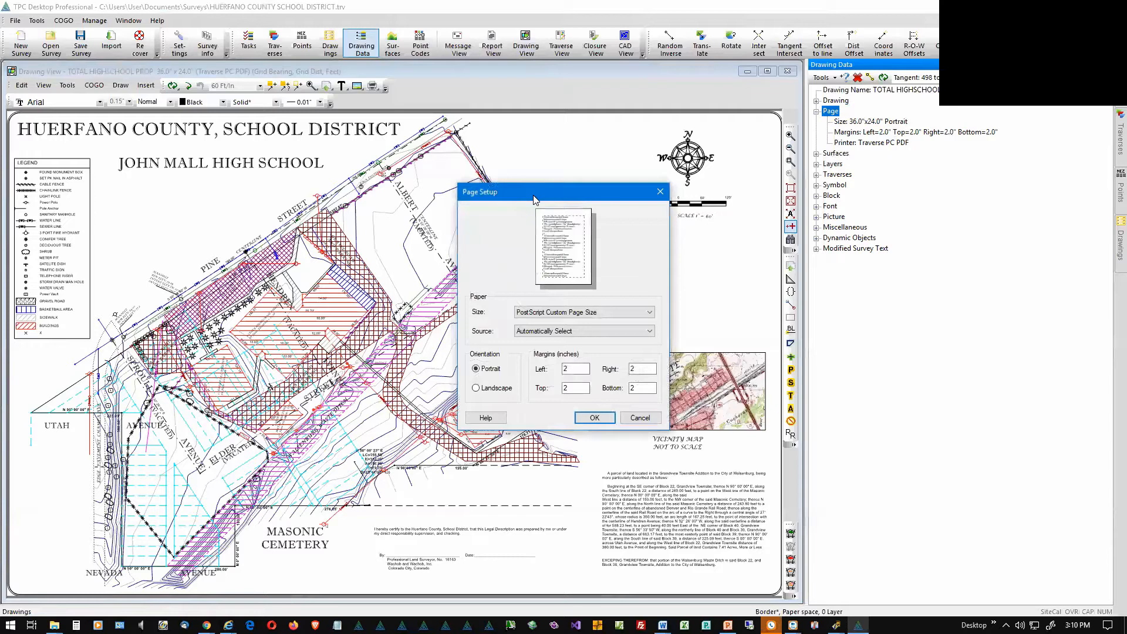
{"action": "left_click", "coordinate": [660, 192]}
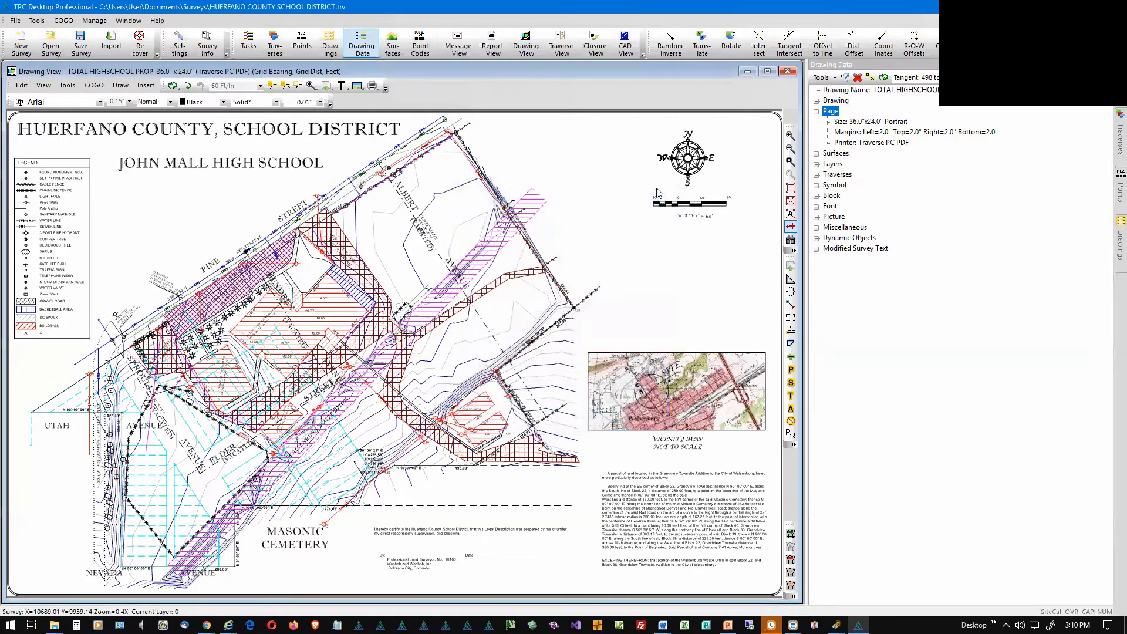
{"action": "right_click", "coordinate": [155, 209]}
{"action": "mouse_move", "coordinate": [187, 475]}
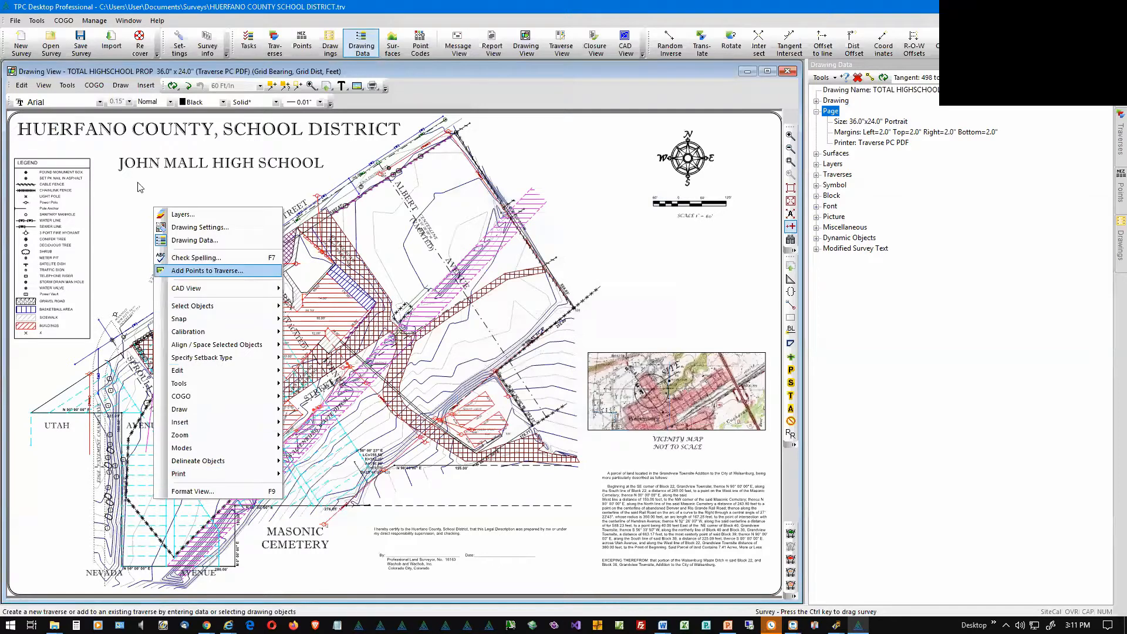
{"action": "left_click", "coordinate": [66, 86]}
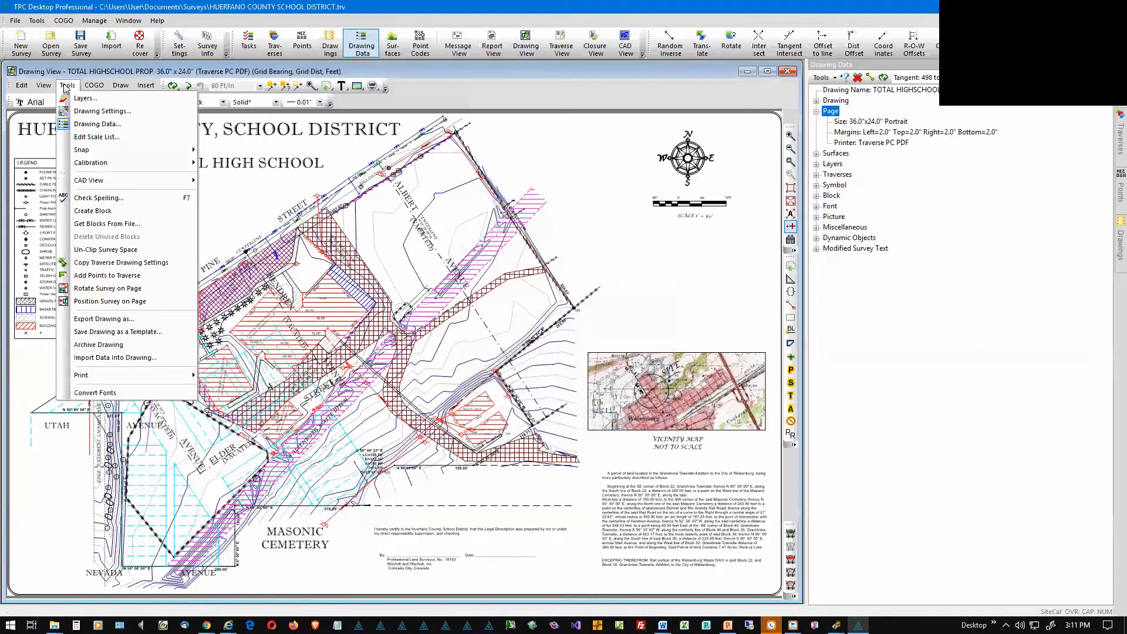
{"action": "mouse_move", "coordinate": [104, 379]}
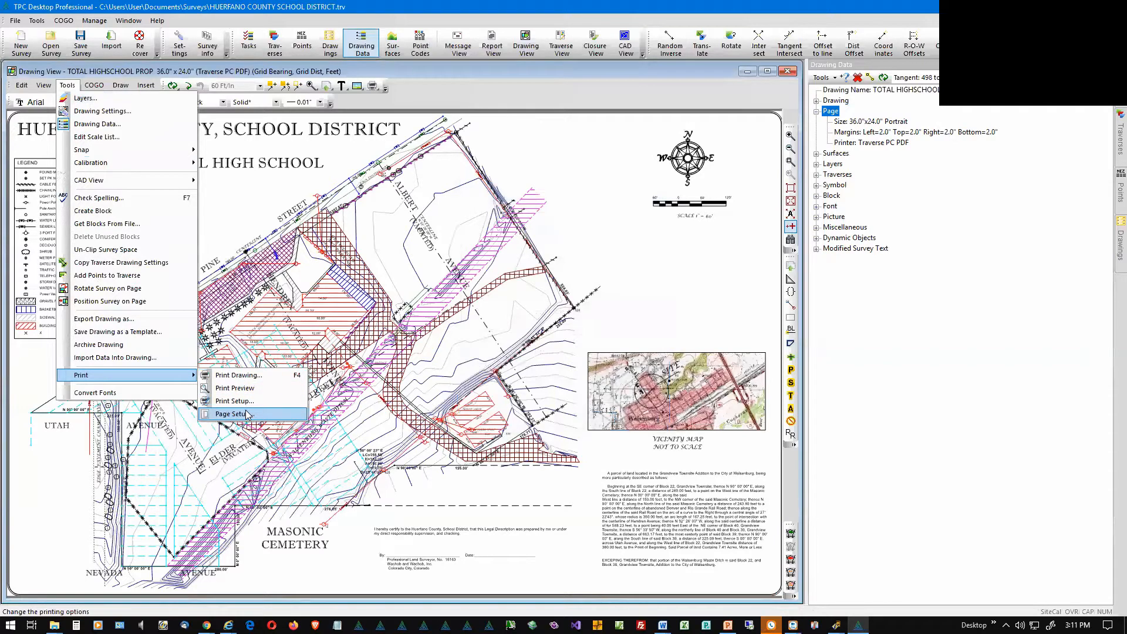
{"action": "left_click", "coordinate": [954, 345]}
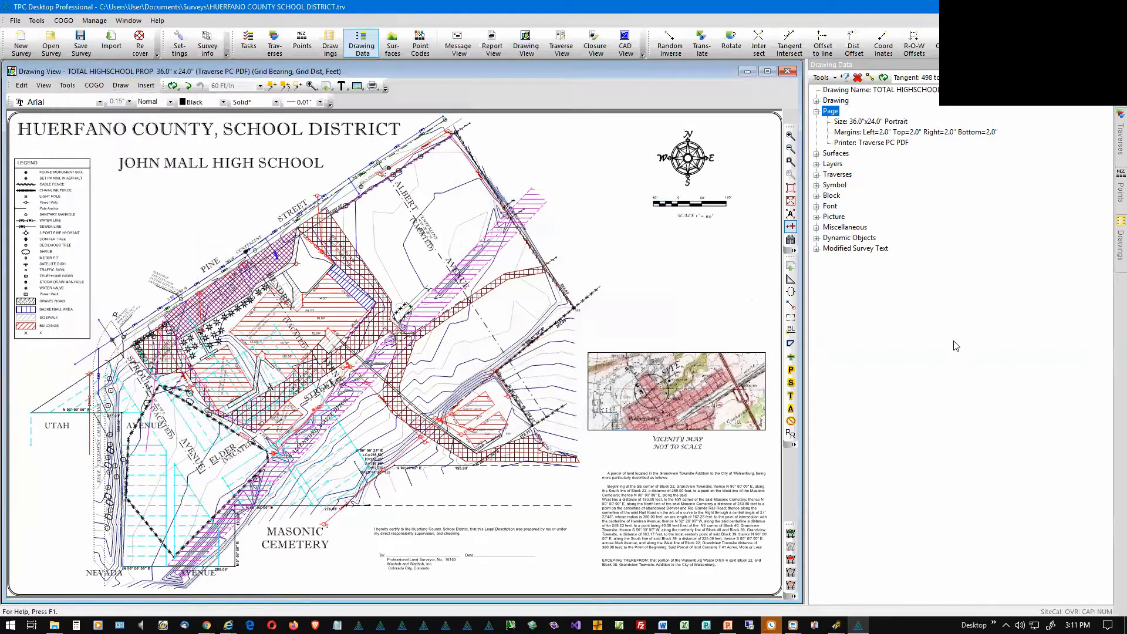
- Set the drawing's page size to ARCH D with Landscape orientation
{"action": "left_click", "coordinate": [829, 113]}
{"action": "double_click", "coordinate": [829, 113]}
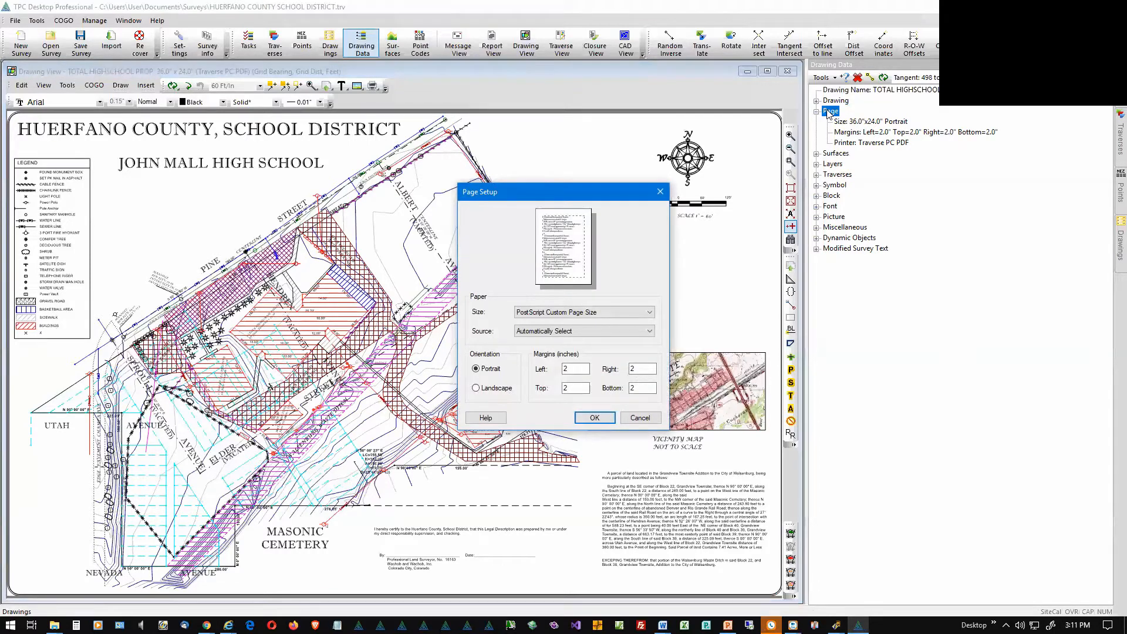
{"action": "left_click", "coordinate": [649, 313]}
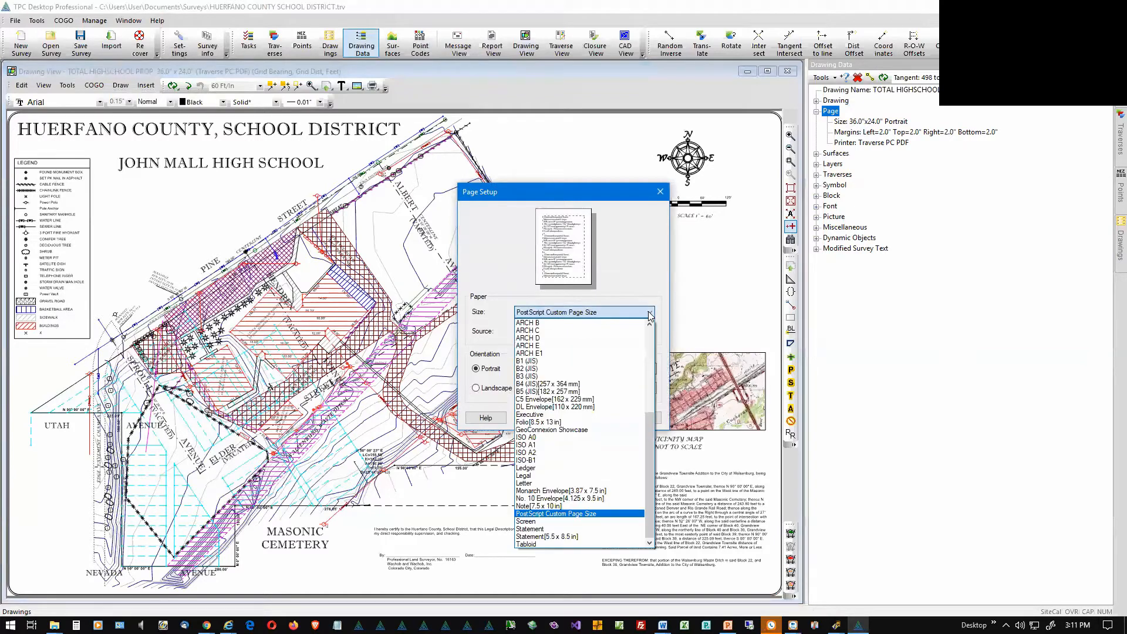
{"action": "left_click", "coordinate": [572, 339]}
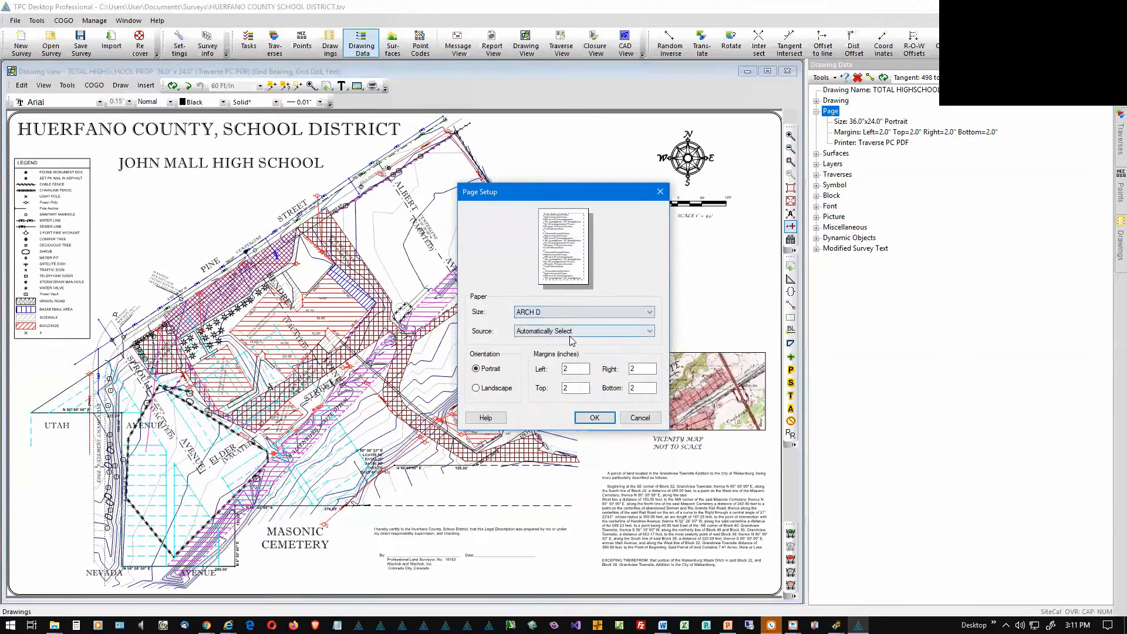
{"action": "left_click", "coordinate": [477, 389]}
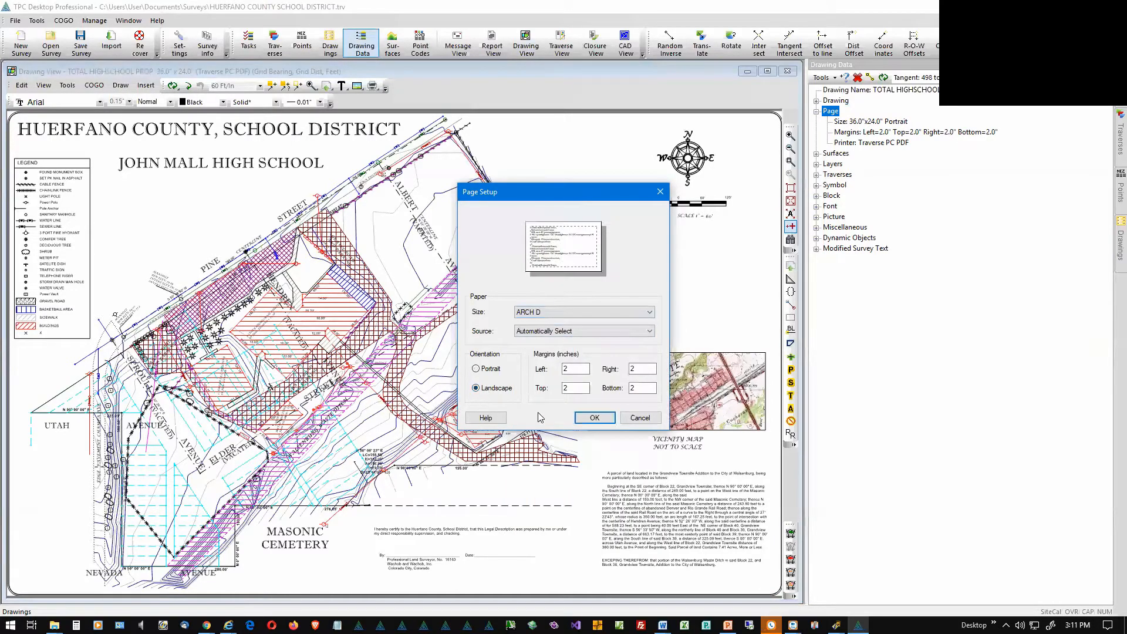
{"action": "left_click", "coordinate": [589, 419]}
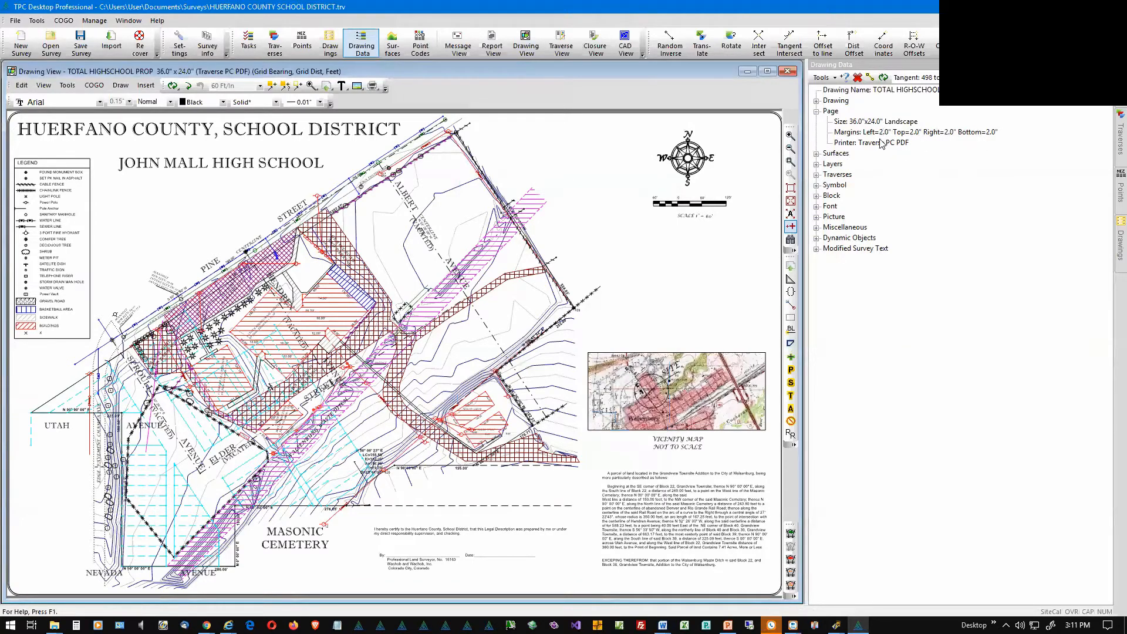
- Collapse the Page details and expand the Surfaces entry in the drawing data
{"action": "left_click", "coordinate": [817, 112]}
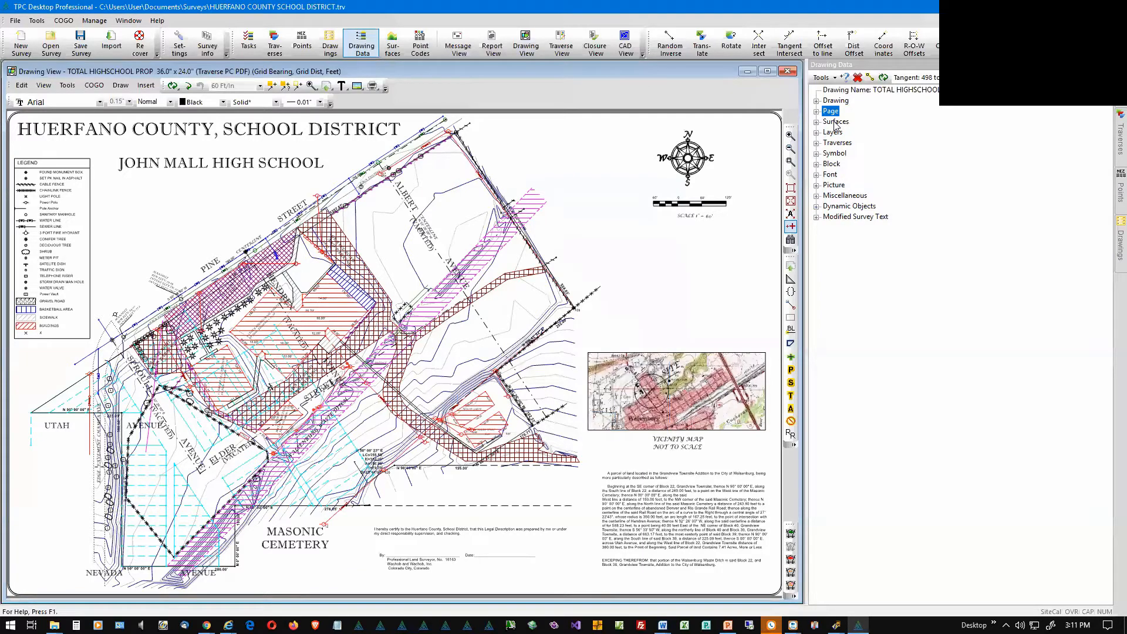
{"action": "left_click", "coordinate": [836, 122]}
{"action": "left_click", "coordinate": [818, 122]}
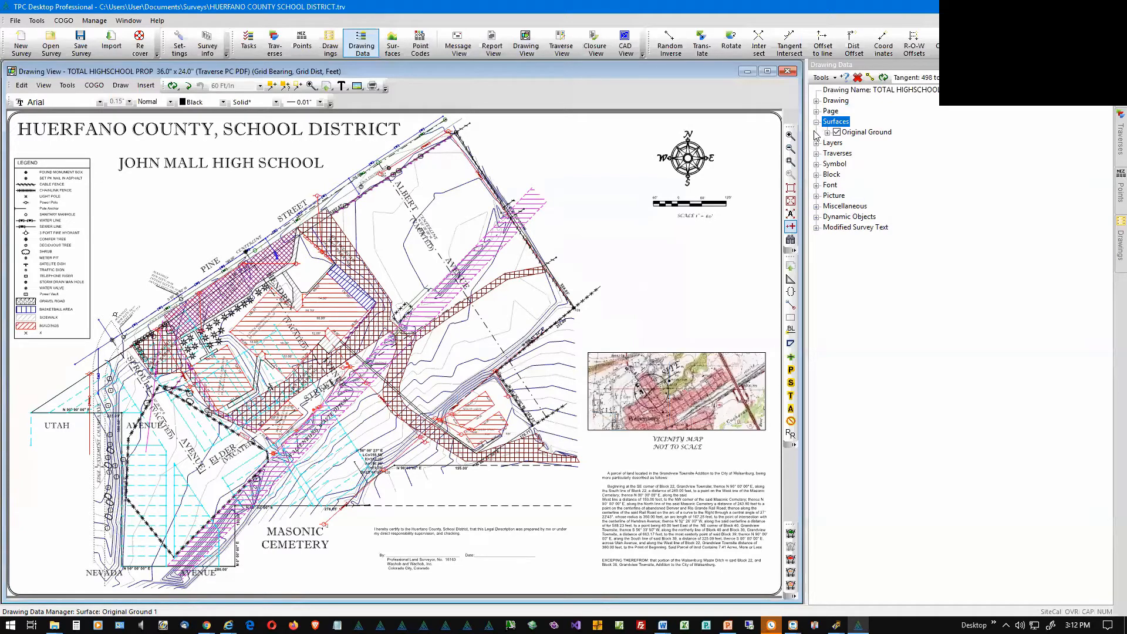
- Try Lime as the minor contour color of the Original Ground surface, apply it, and close the settings without accepting
{"action": "double_click", "coordinate": [869, 133]}
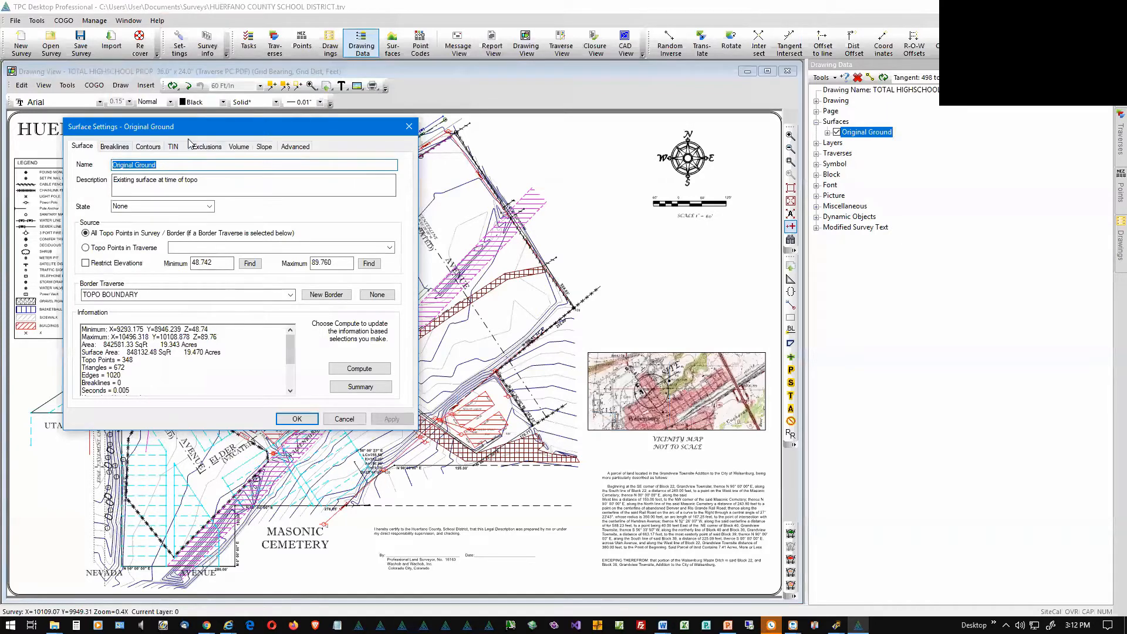
{"action": "left_click", "coordinate": [148, 148]}
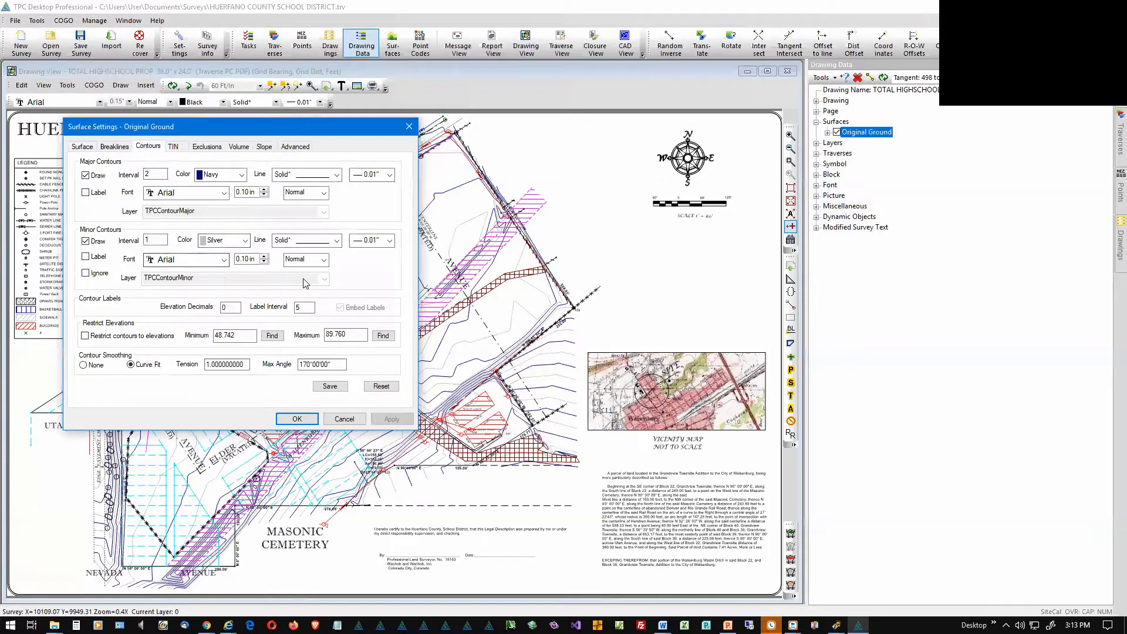
{"action": "left_click", "coordinate": [244, 241]}
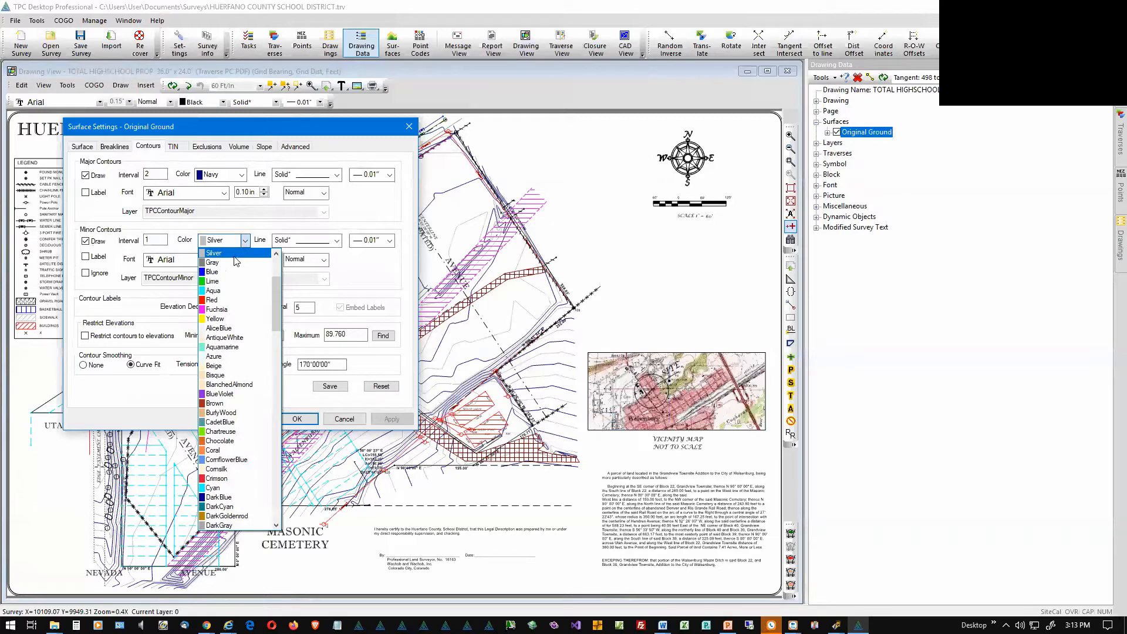
{"action": "left_click", "coordinate": [215, 282]}
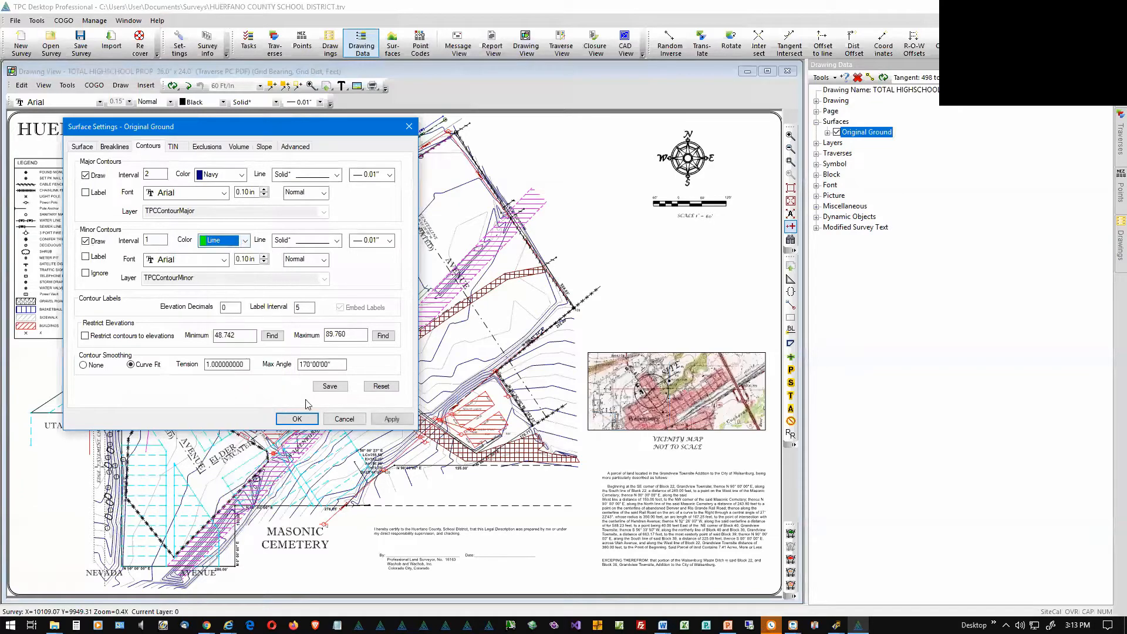
{"action": "left_click", "coordinate": [392, 419]}
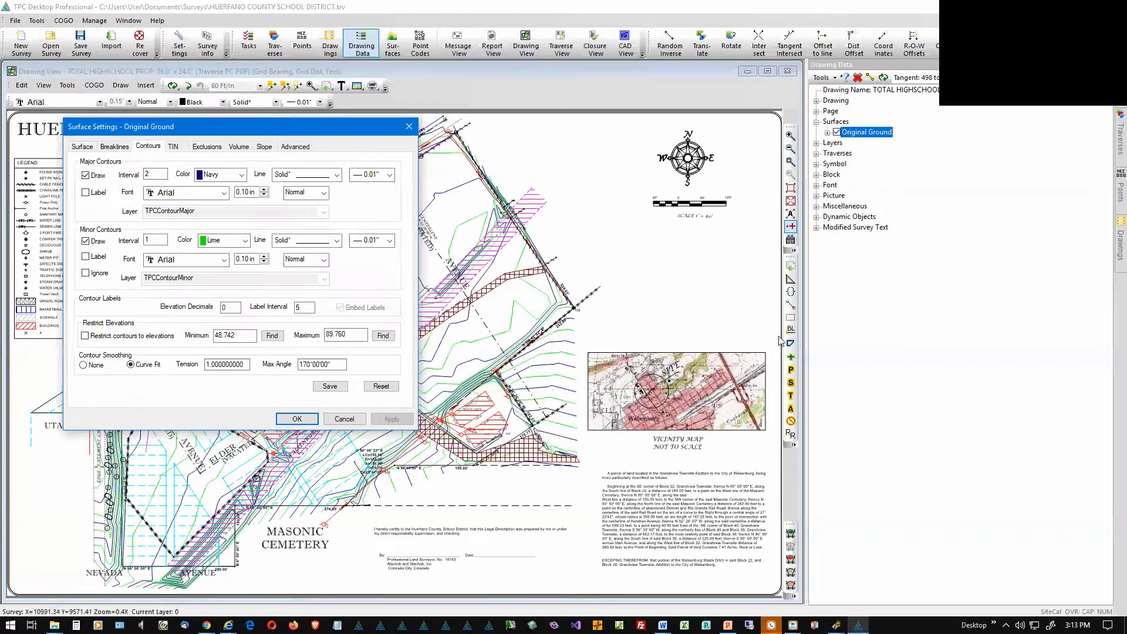
{"action": "left_click", "coordinate": [407, 127]}
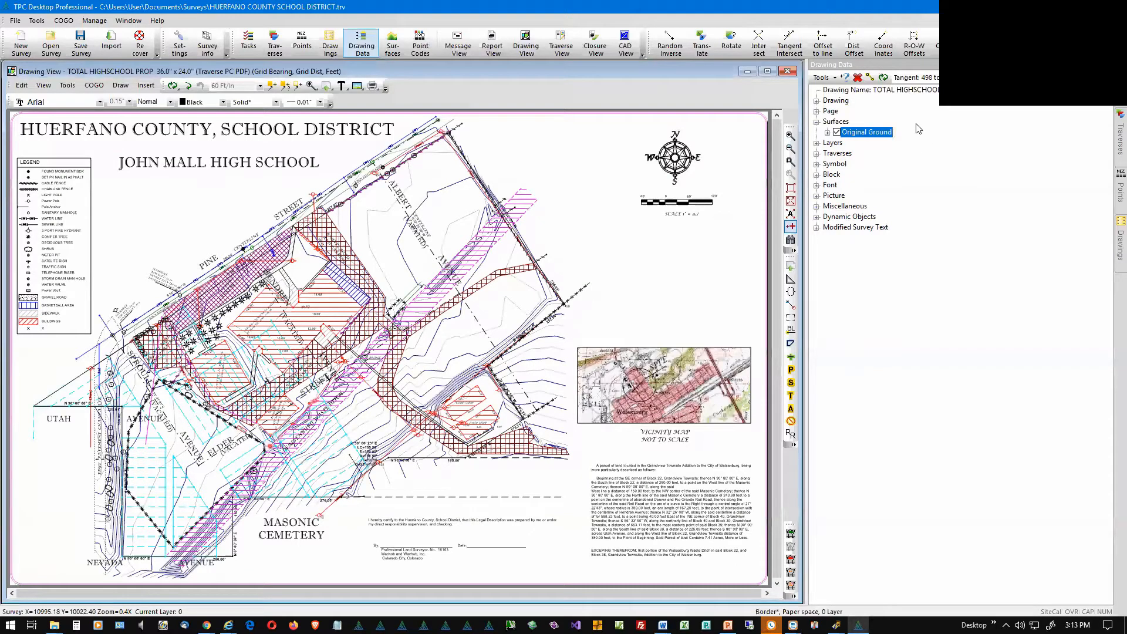
- Review the Original Ground surface's description, topo statistics and general surface settings
{"action": "left_click", "coordinate": [828, 133]}
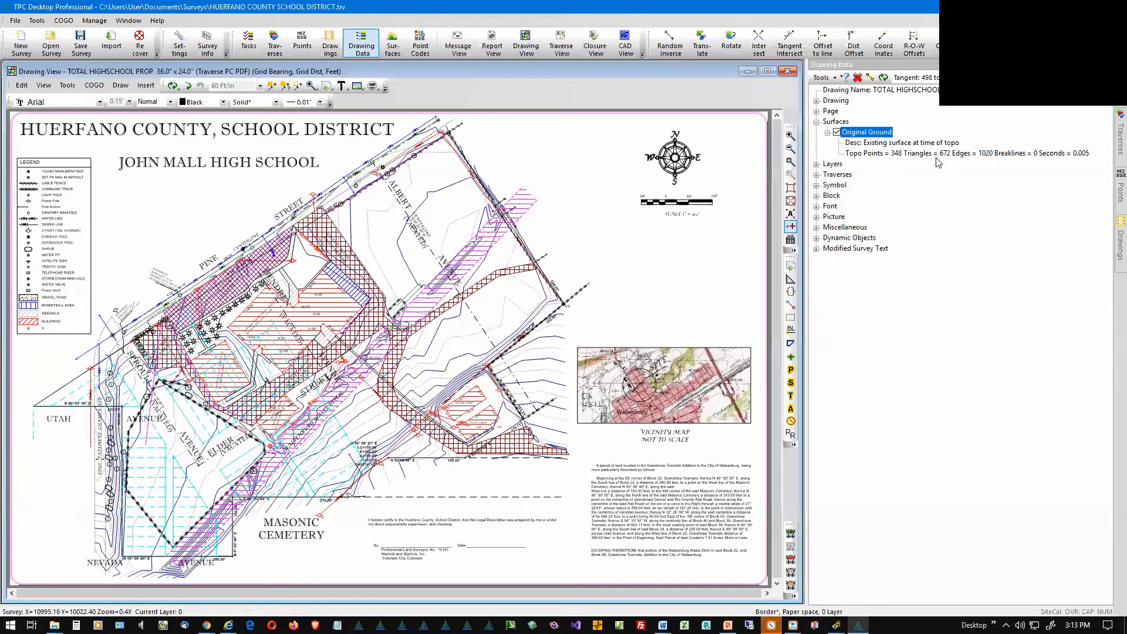
{"action": "double_click", "coordinate": [870, 134]}
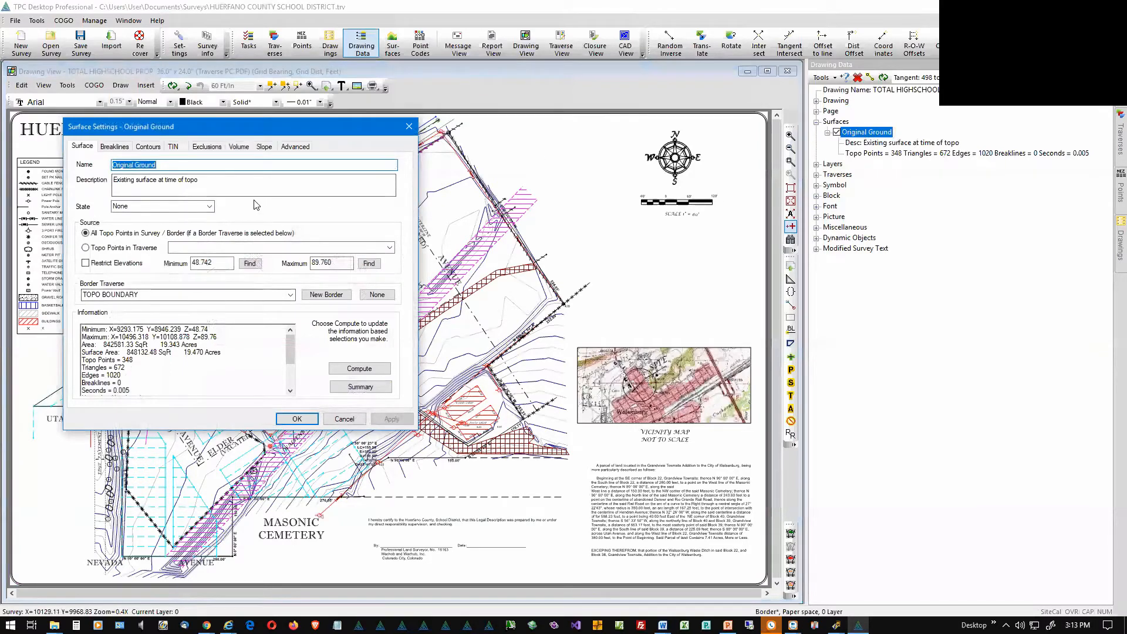
{"action": "left_click", "coordinate": [407, 128]}
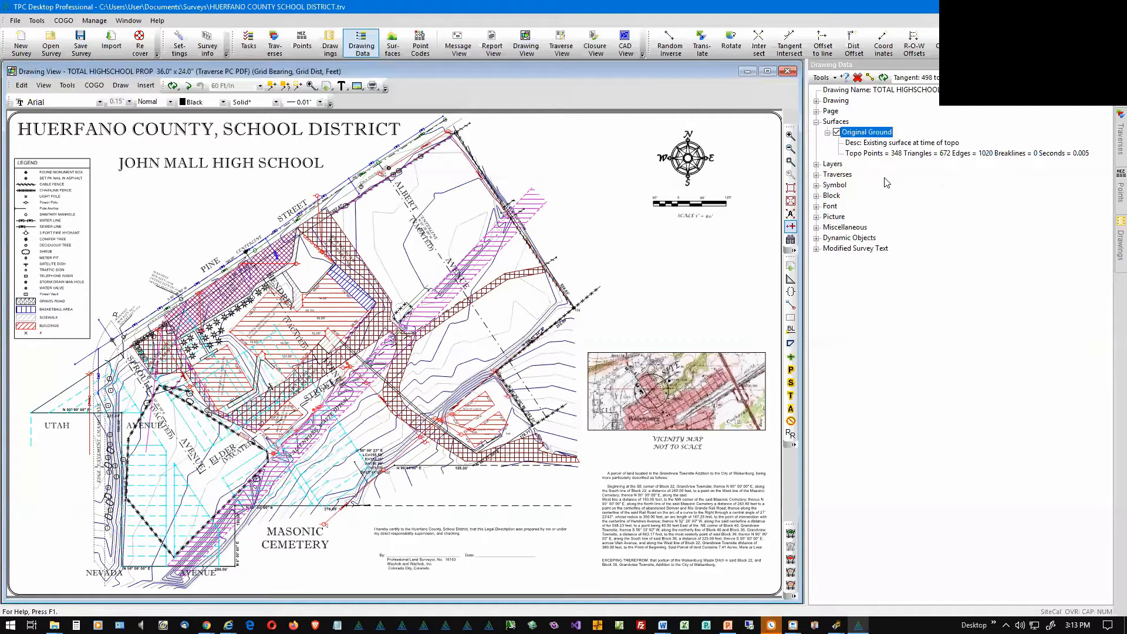
- Hide the Original Ground surface in the drawing
{"action": "left_click", "coordinate": [837, 134]}
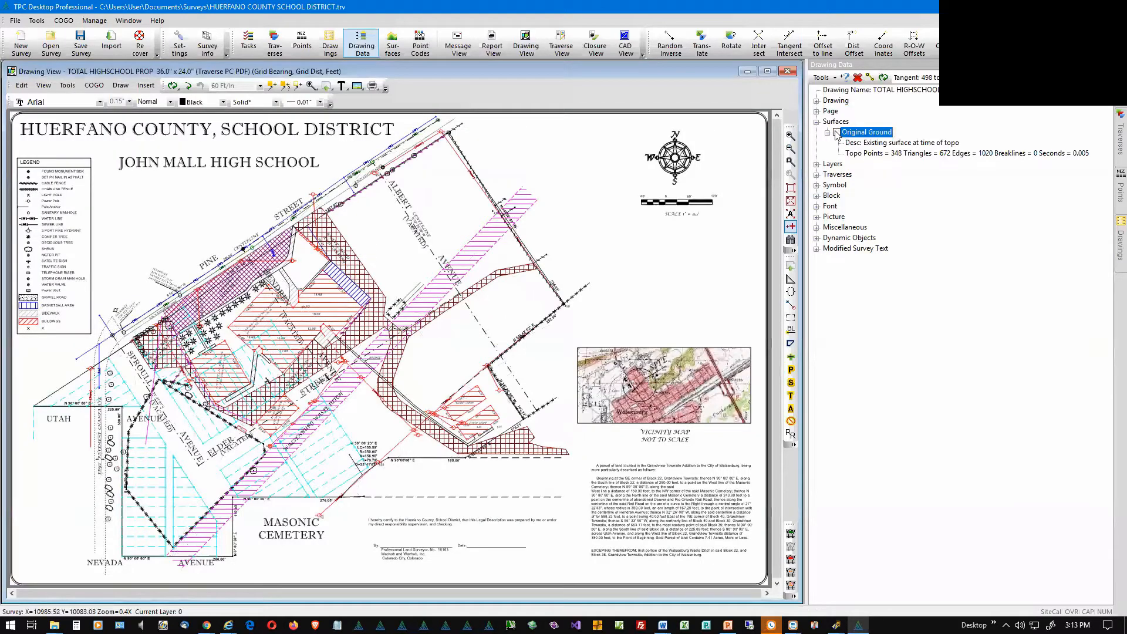
- Show the Original Ground surface again and switch the expanded drawing data entry from Surfaces to Layers
{"action": "left_click", "coordinate": [836, 134]}
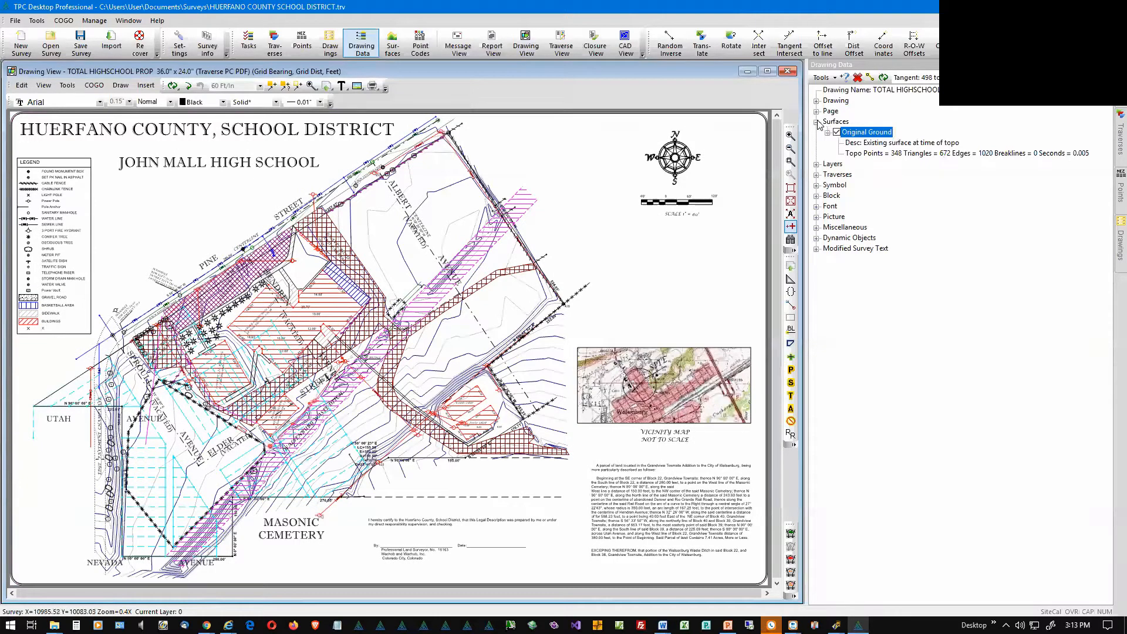
{"action": "left_click", "coordinate": [817, 122]}
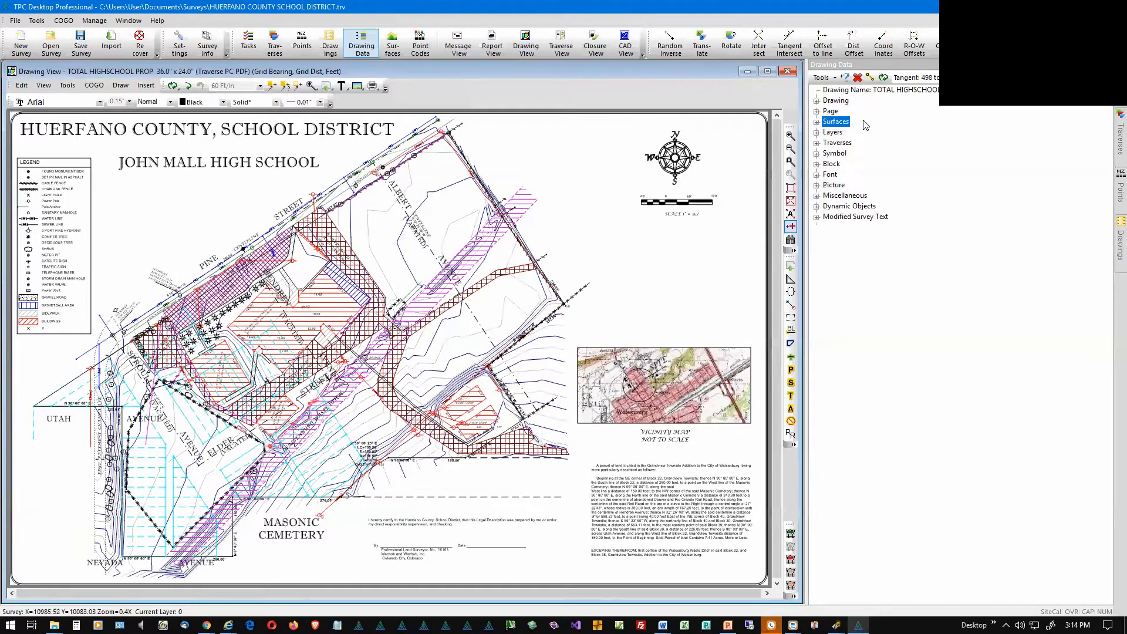
{"action": "left_click", "coordinate": [817, 133]}
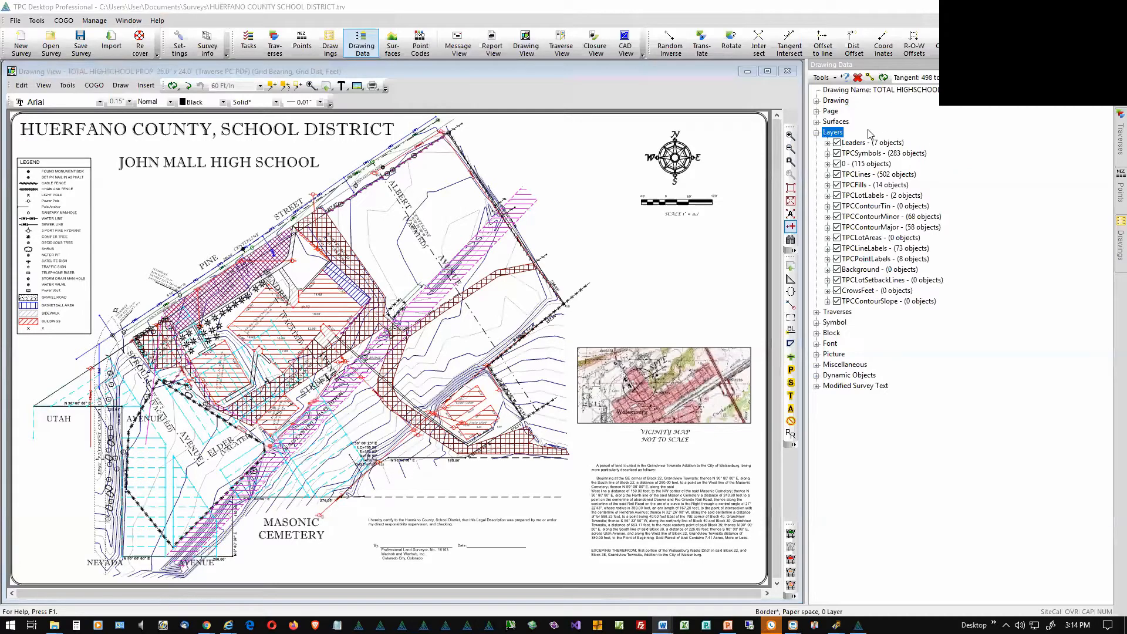
- Review the layer list and its drawing order in the Layers manager, comparing it with the drawing data, and close the manager
{"action": "double_click", "coordinate": [835, 135]}
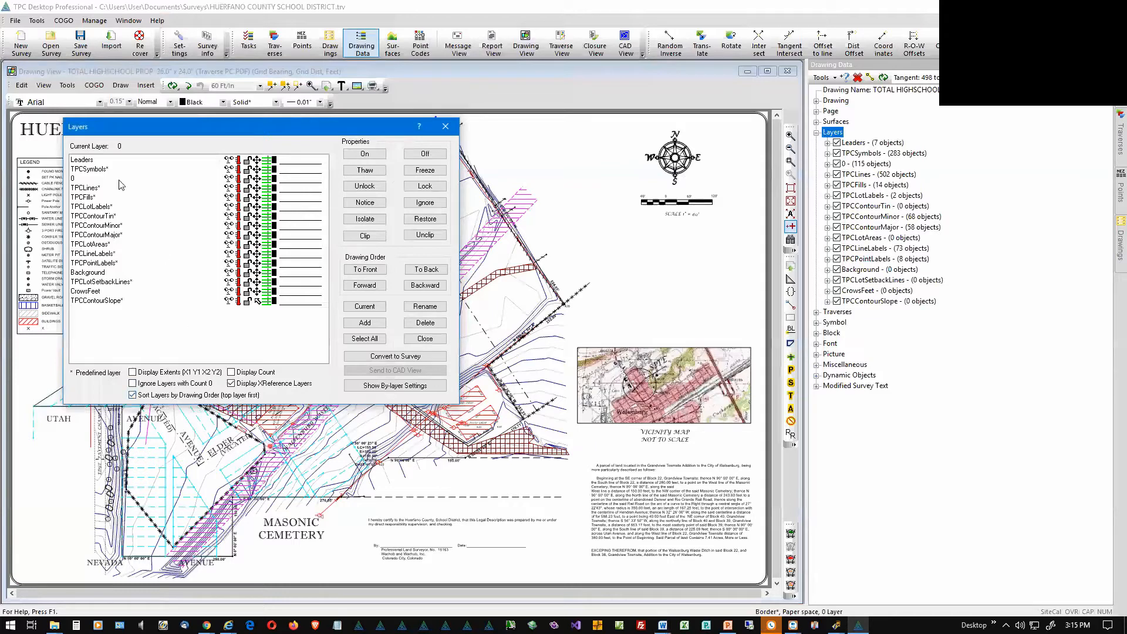
{"action": "left_click", "coordinate": [110, 163]}
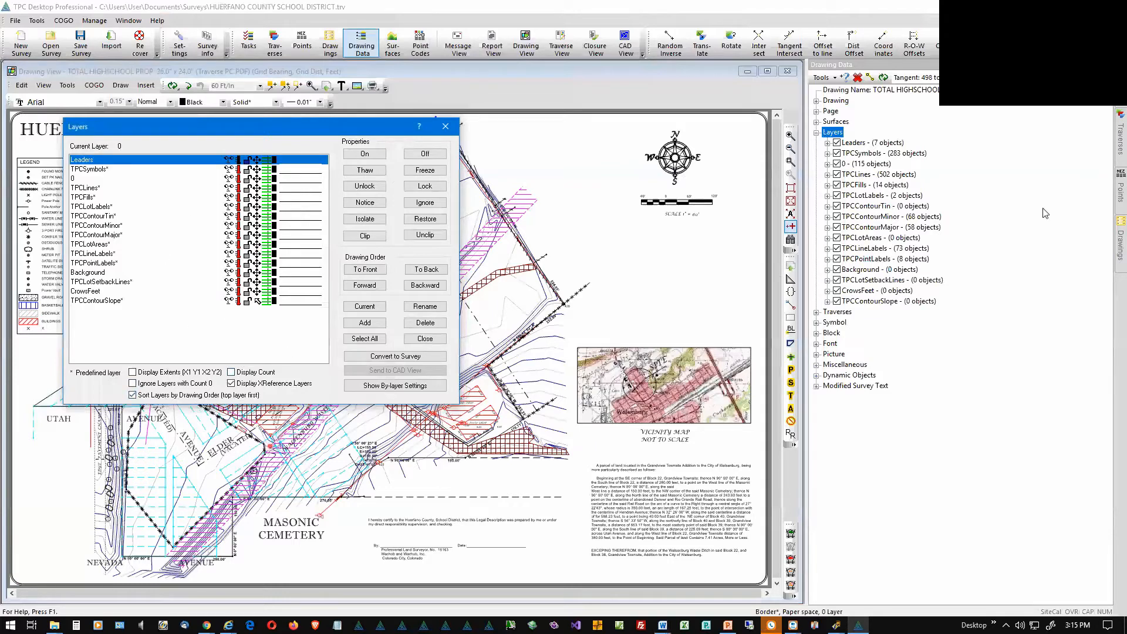
{"action": "left_click", "coordinate": [890, 143]}
{"action": "left_click", "coordinate": [445, 127]}
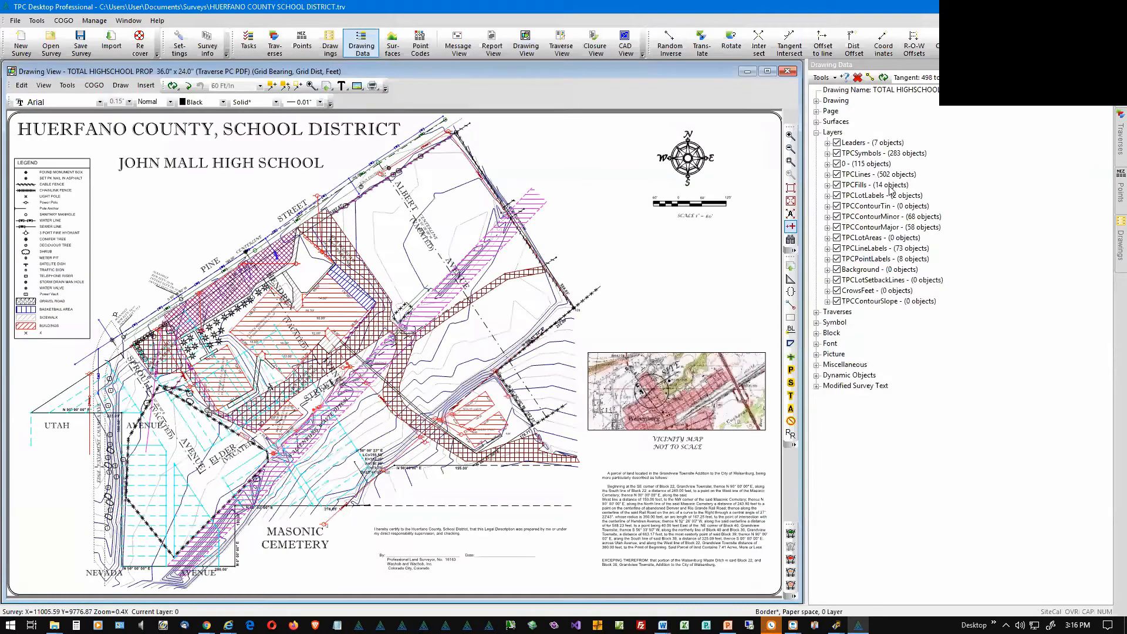
- Move the Leaders layer down the drawing order to between TPCContourMinor and TPCContourMajor, and check the order in the Layers manager
{"action": "left_click", "coordinate": [883, 144]}
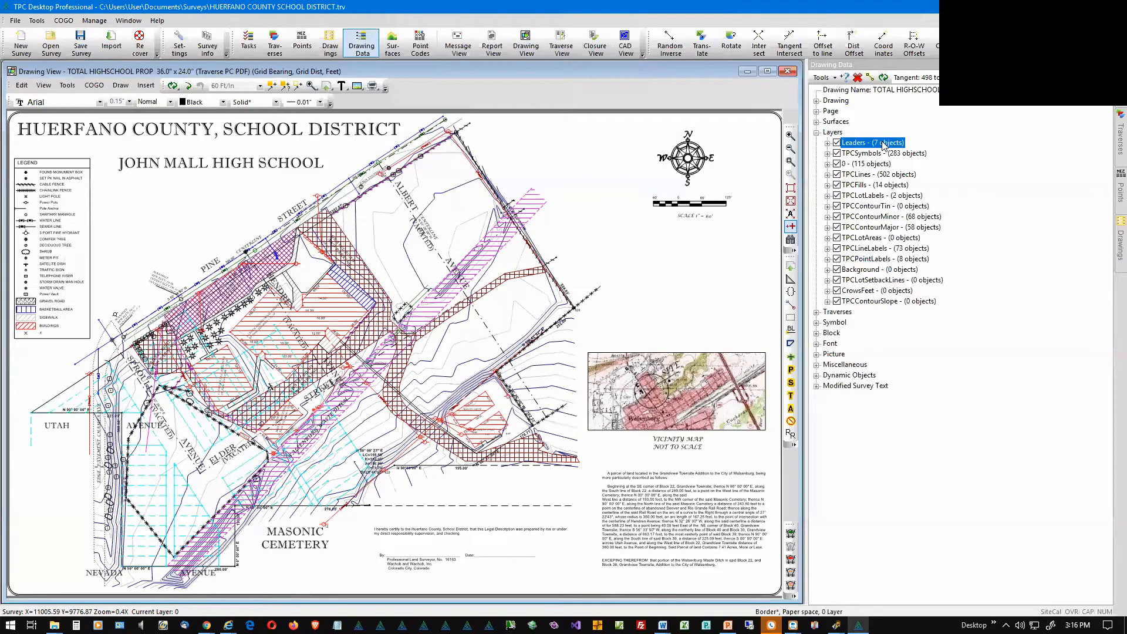
{"action": "mouse_move", "coordinate": [884, 144]}
{"action": "left_mouse_down"}
{"action": "mouse_move", "coordinate": [881, 219]}
{"action": "mouse_move", "coordinate": [857, 233]}
{"action": "left_mouse_up"}
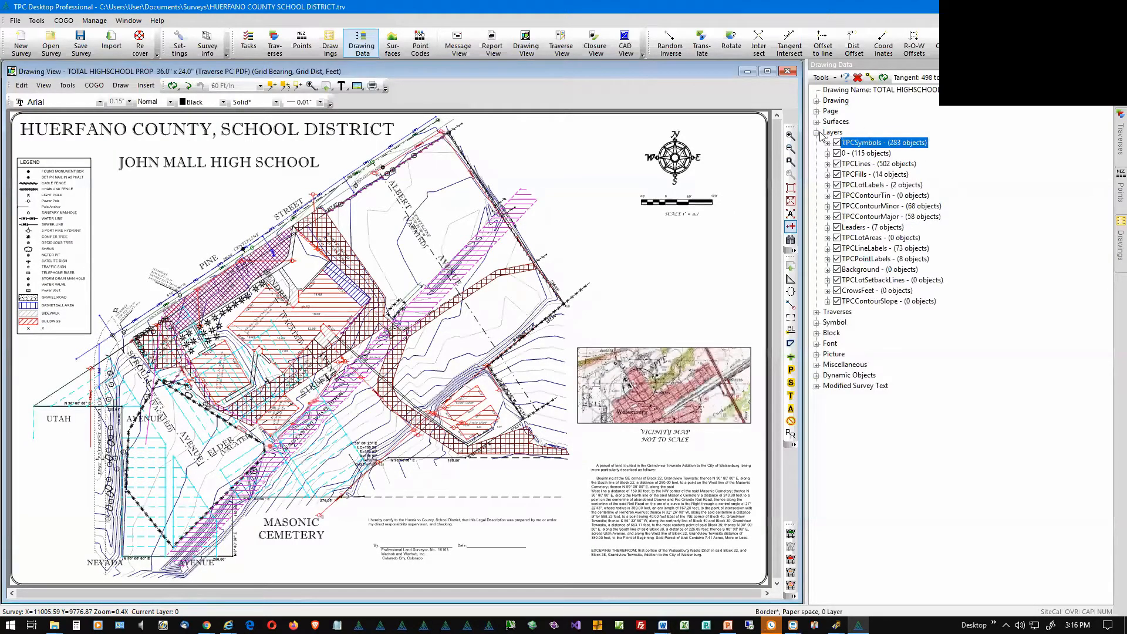
{"action": "left_click", "coordinate": [830, 134]}
{"action": "double_click", "coordinate": [830, 134]}
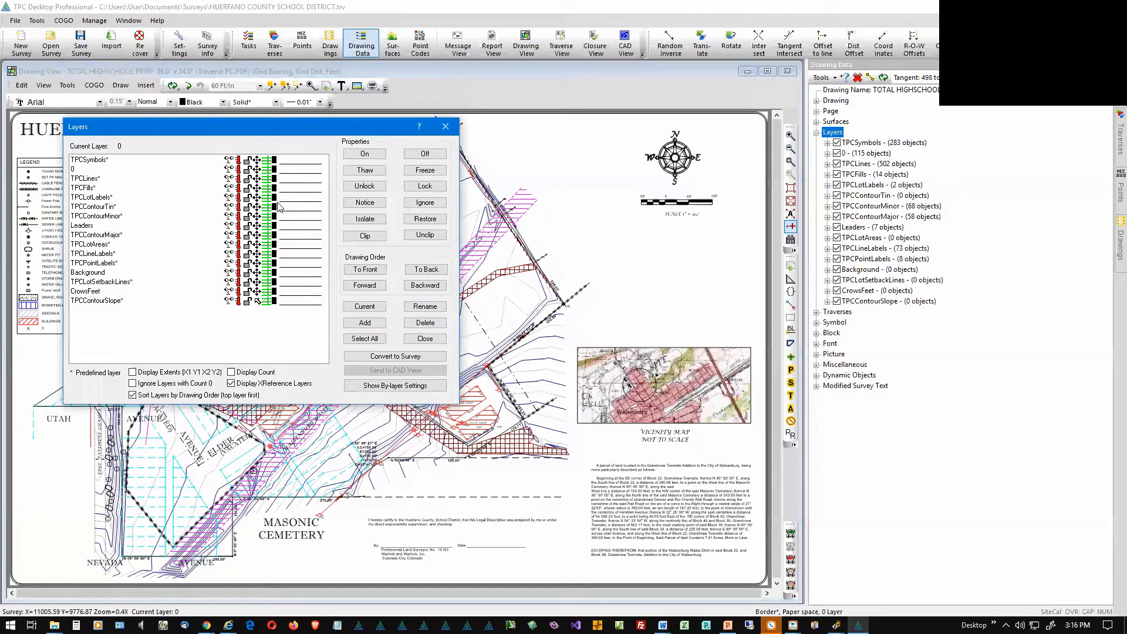
{"action": "left_click", "coordinate": [444, 127]}
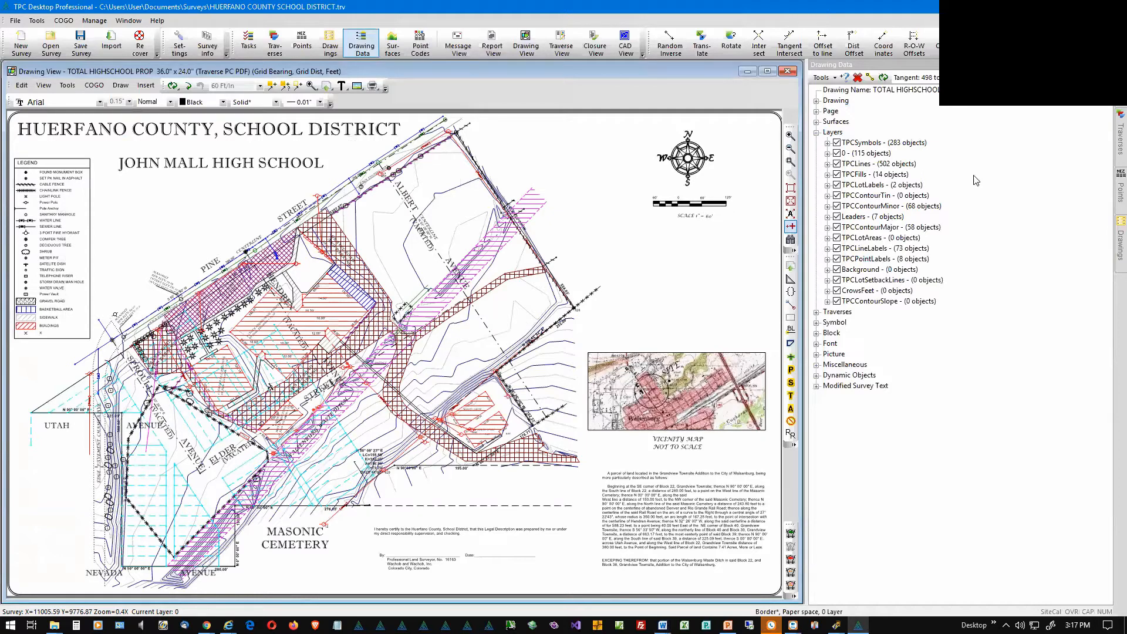
- Expand the TPCSymbols layer and examine its hidden point symbols 1, 6 and 298
{"action": "left_click", "coordinate": [925, 67]}
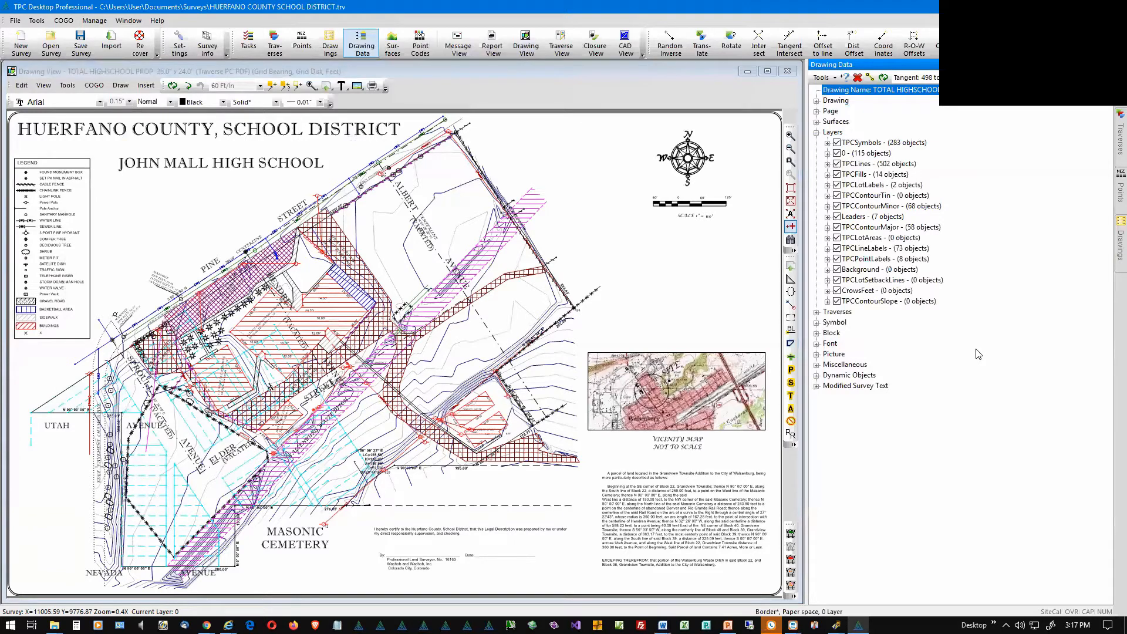
{"action": "left_click", "coordinate": [828, 143]}
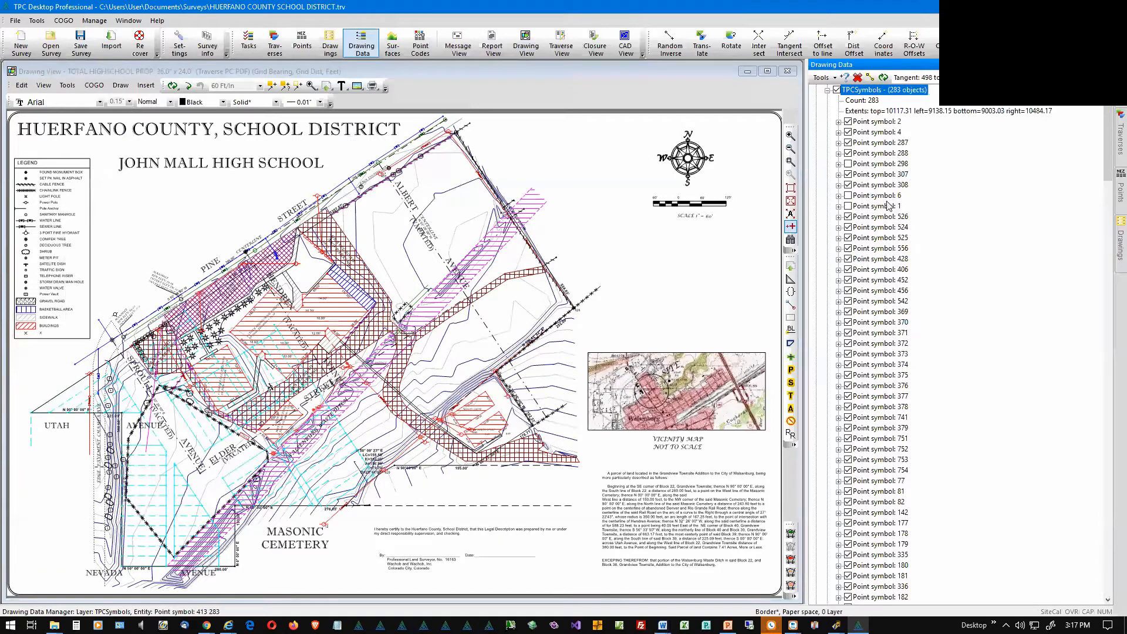
{"action": "left_click", "coordinate": [881, 207]}
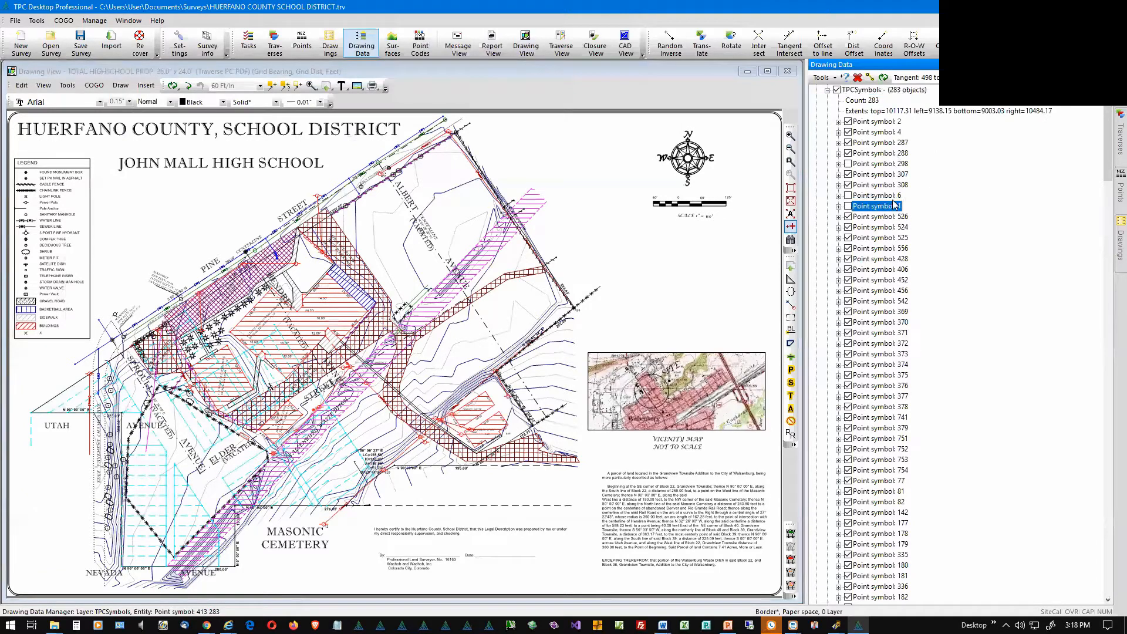
{"action": "left_click", "coordinate": [892, 196]}
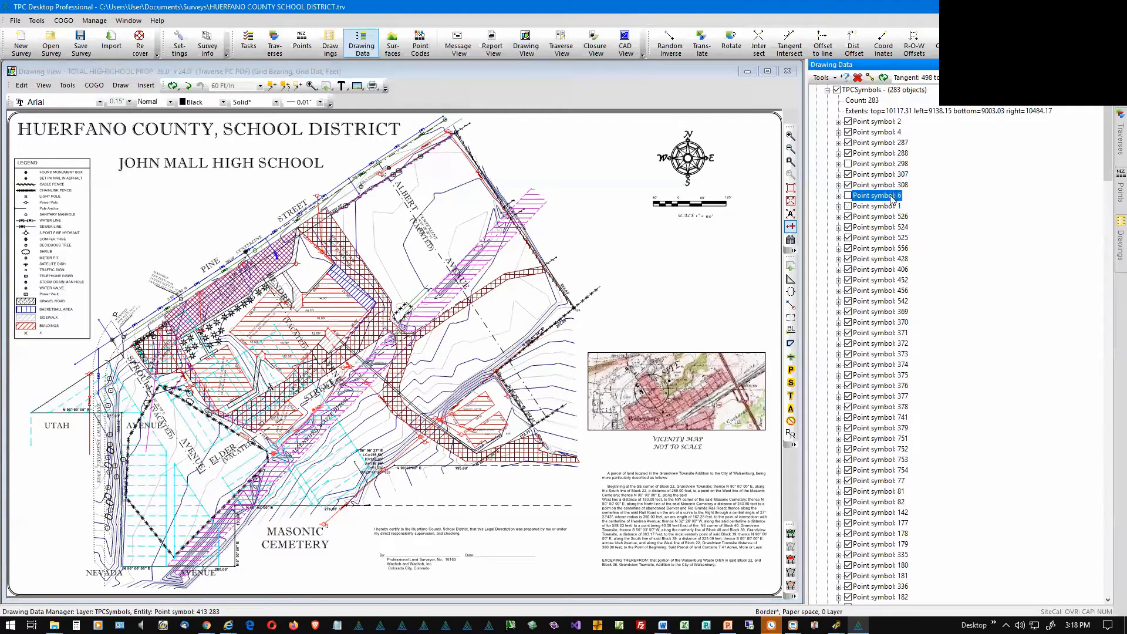
{"action": "left_click", "coordinate": [867, 166]}
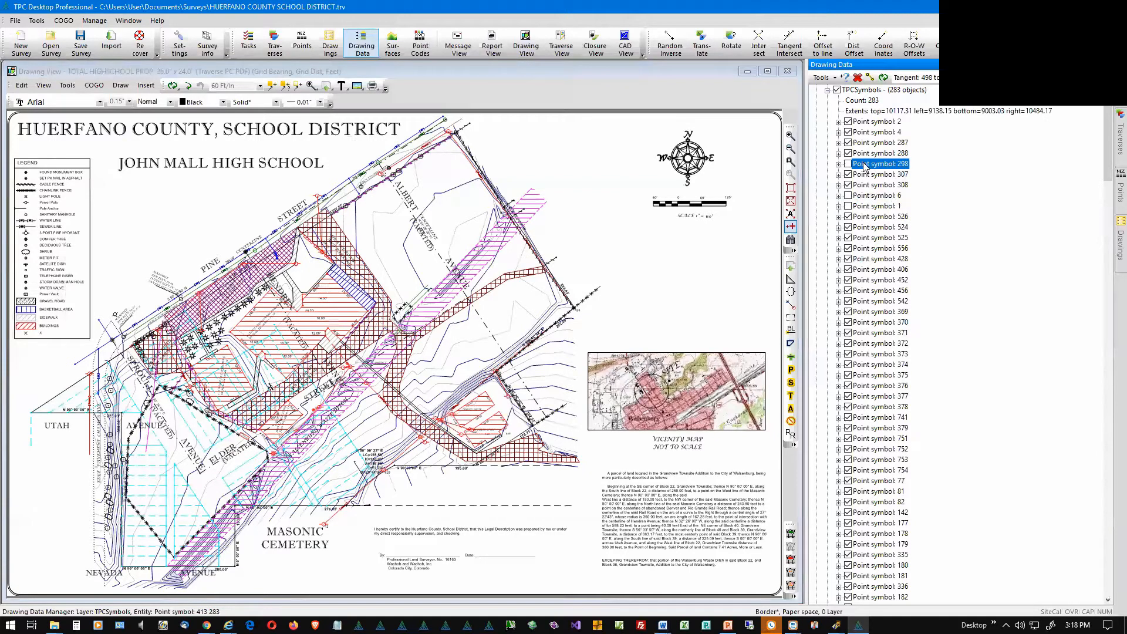
{"action": "left_click", "coordinate": [867, 196]}
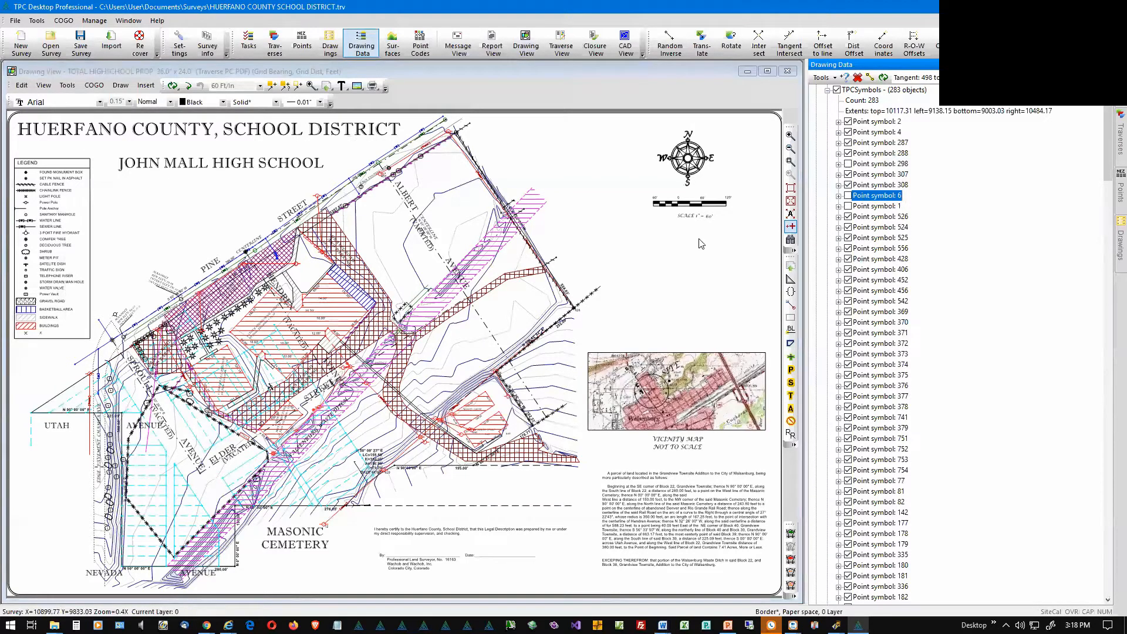
- Hide the north arrow block in the drawing
{"action": "left_click", "coordinate": [624, 242]}
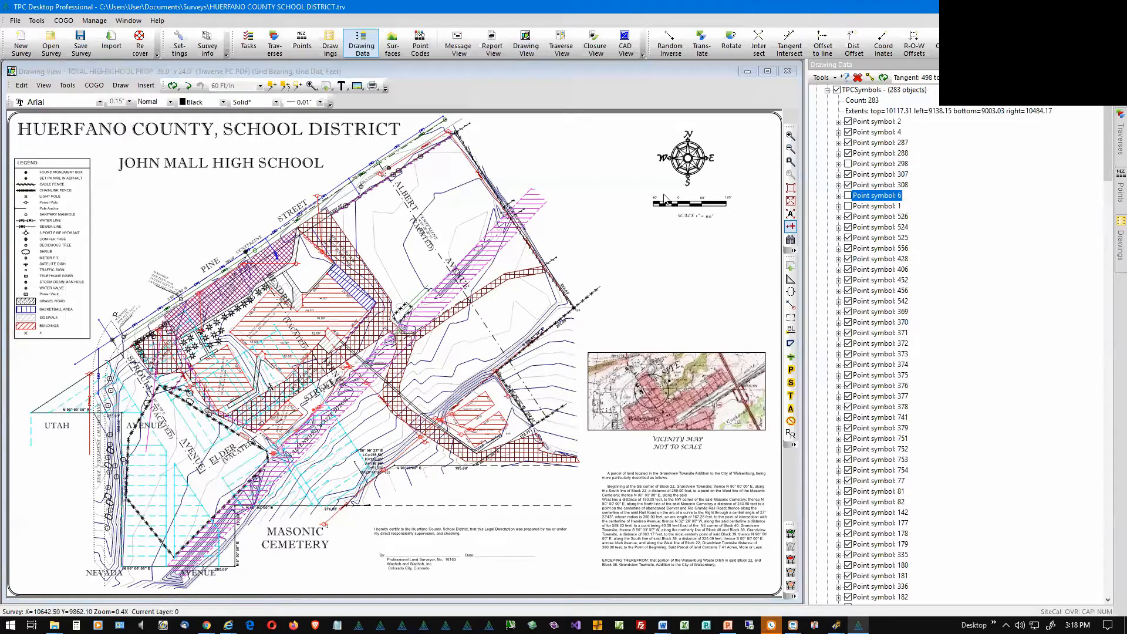
{"action": "right_click", "coordinate": [681, 159]}
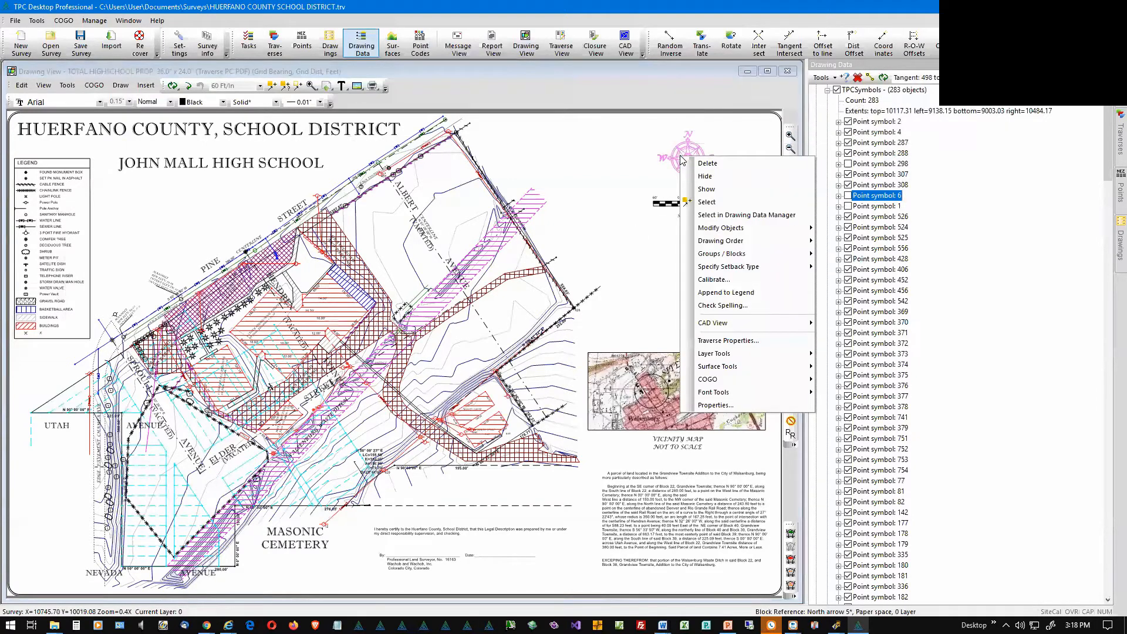
{"action": "left_click", "coordinate": [705, 179]}
{"action": "right_click", "coordinate": [705, 178]}
{"action": "left_click", "coordinate": [630, 164]}
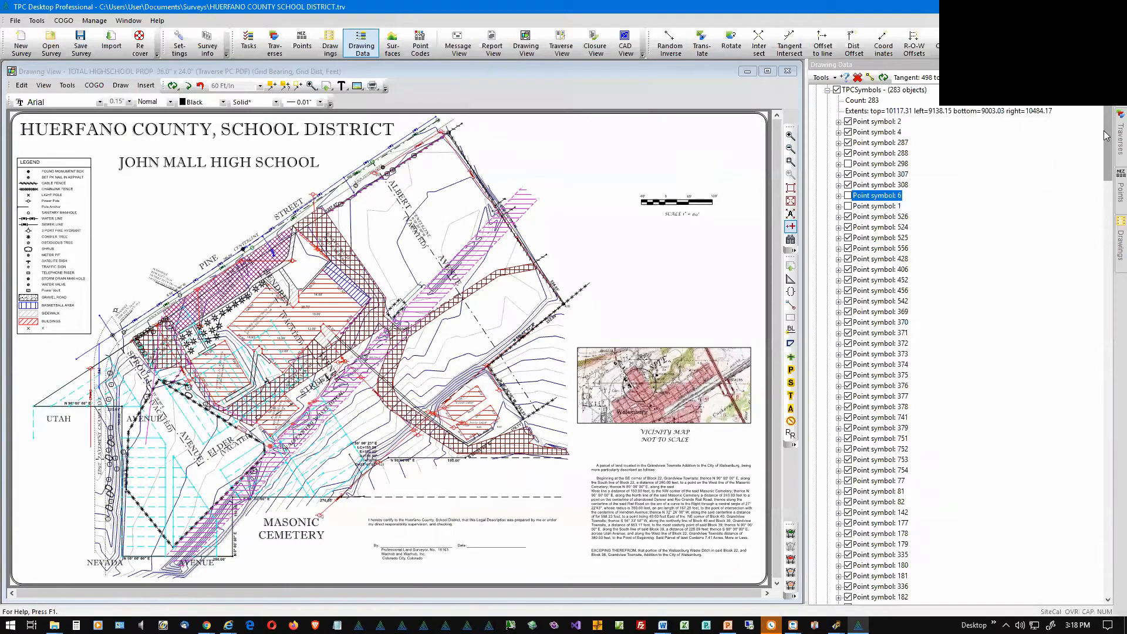
- Temporarily display the drawing's hidden objects to inspect the north arrow, and turn their display back off
{"action": "left_click", "coordinate": [790, 319]}
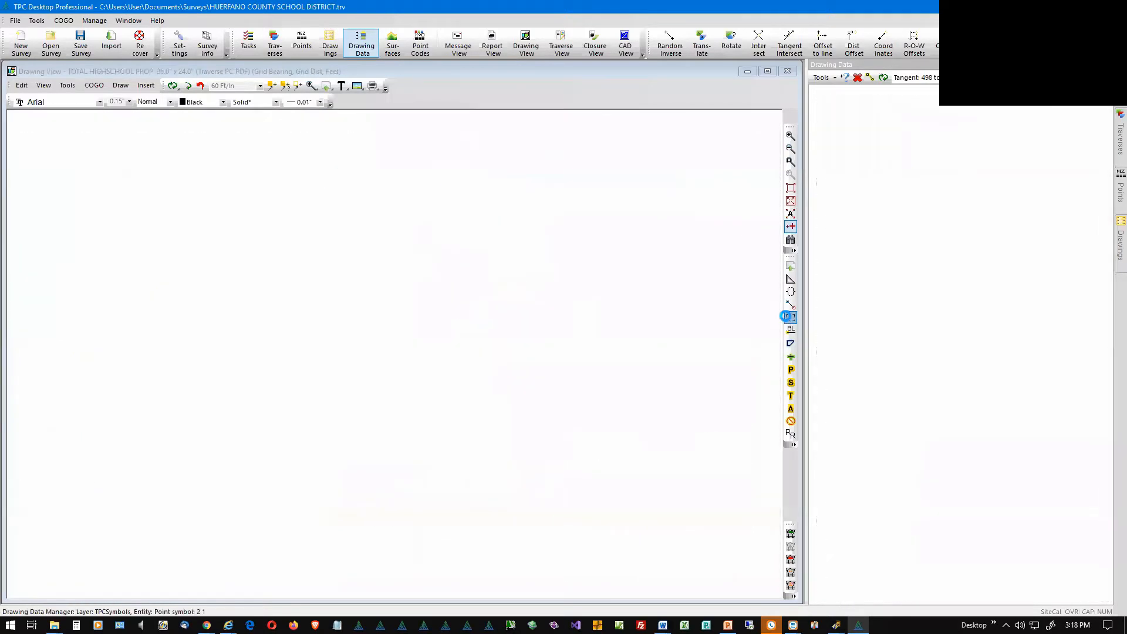
{"action": "mouse_move", "coordinate": [699, 168]}
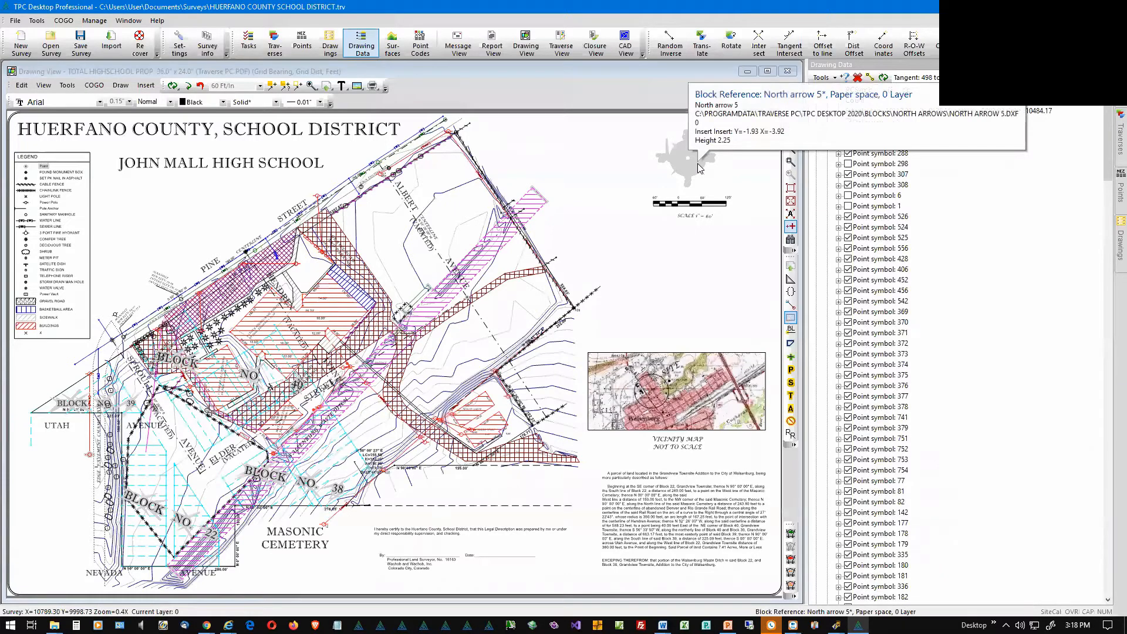
{"action": "left_click", "coordinate": [789, 321]}
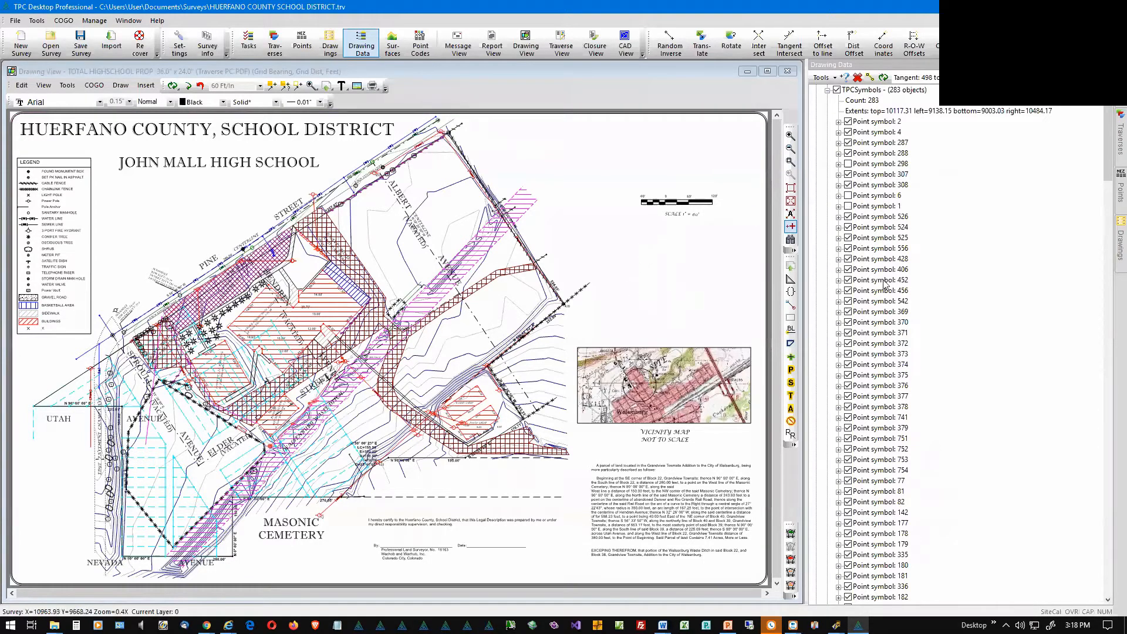
- Zoom the drawing to Point symbol 6 from the TPCSymbols layer
{"action": "left_click", "coordinate": [872, 199]}
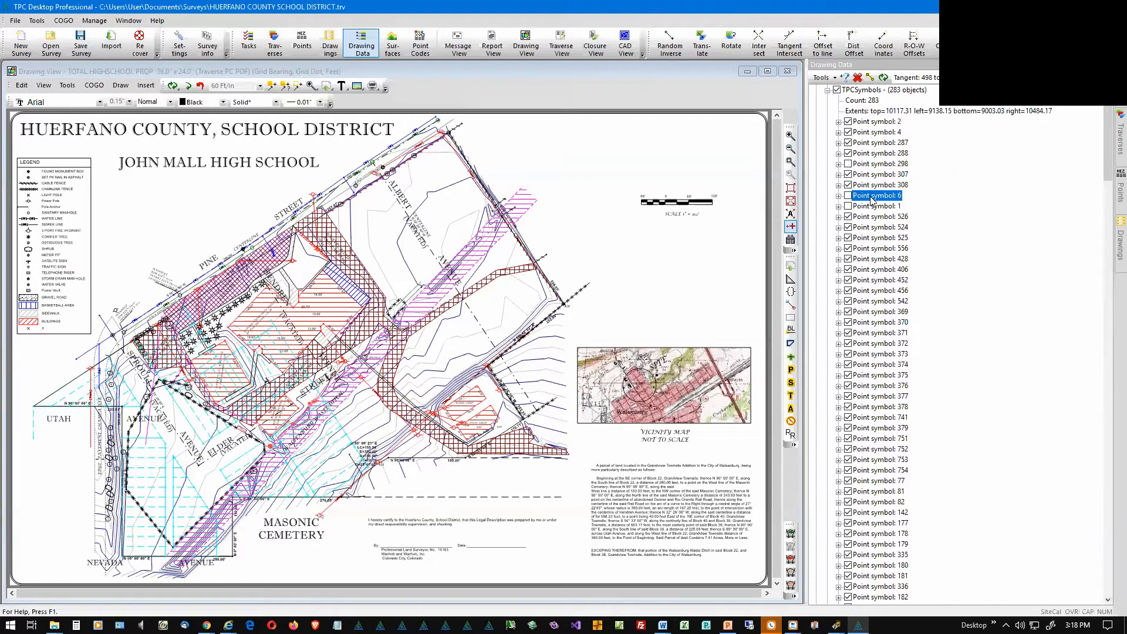
{"action": "right_click", "coordinate": [874, 200]}
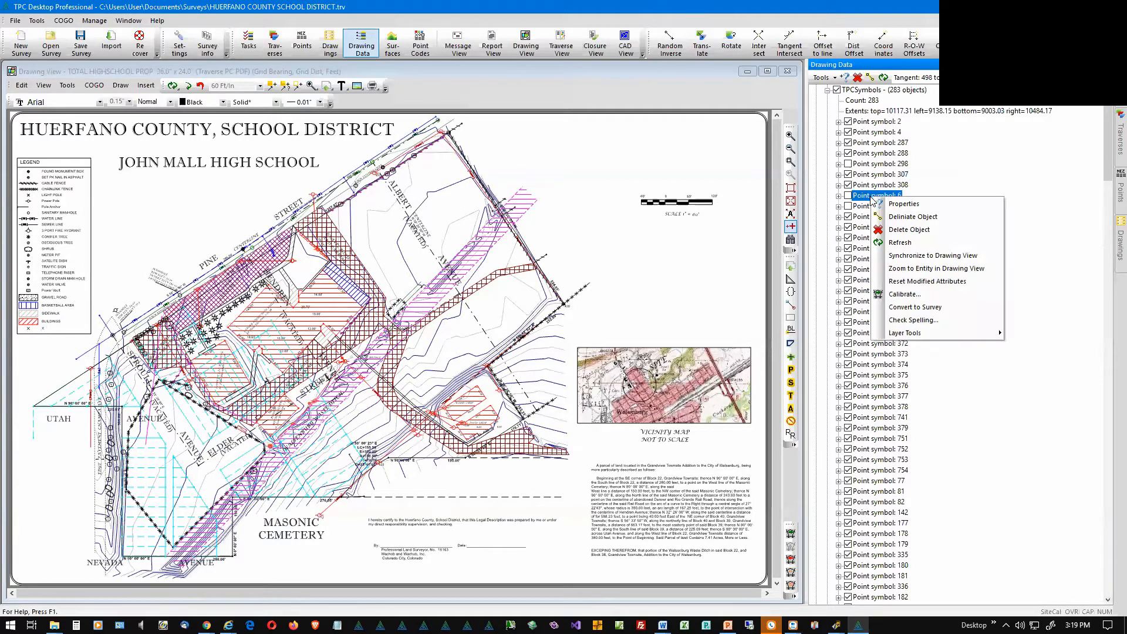
{"action": "left_click", "coordinate": [903, 269]}
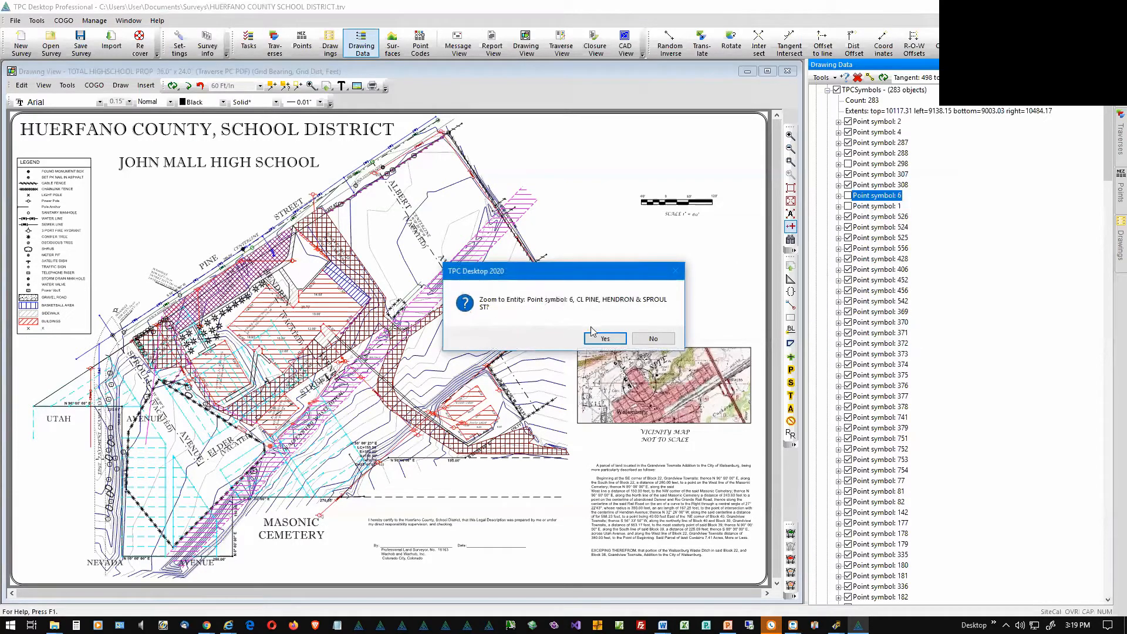
{"action": "left_click", "coordinate": [605, 339]}
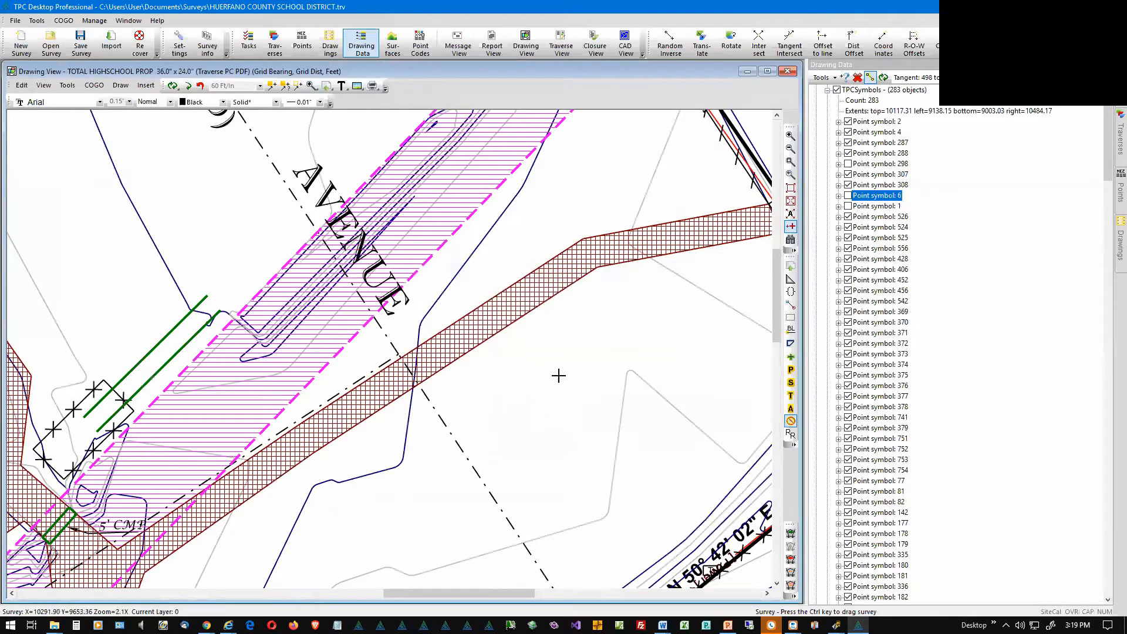
- Temporarily display hidden objects in the zoomed drawing while checking Point symbol 6's visibility, and turn their display back off
{"action": "left_click", "coordinate": [790, 320]}
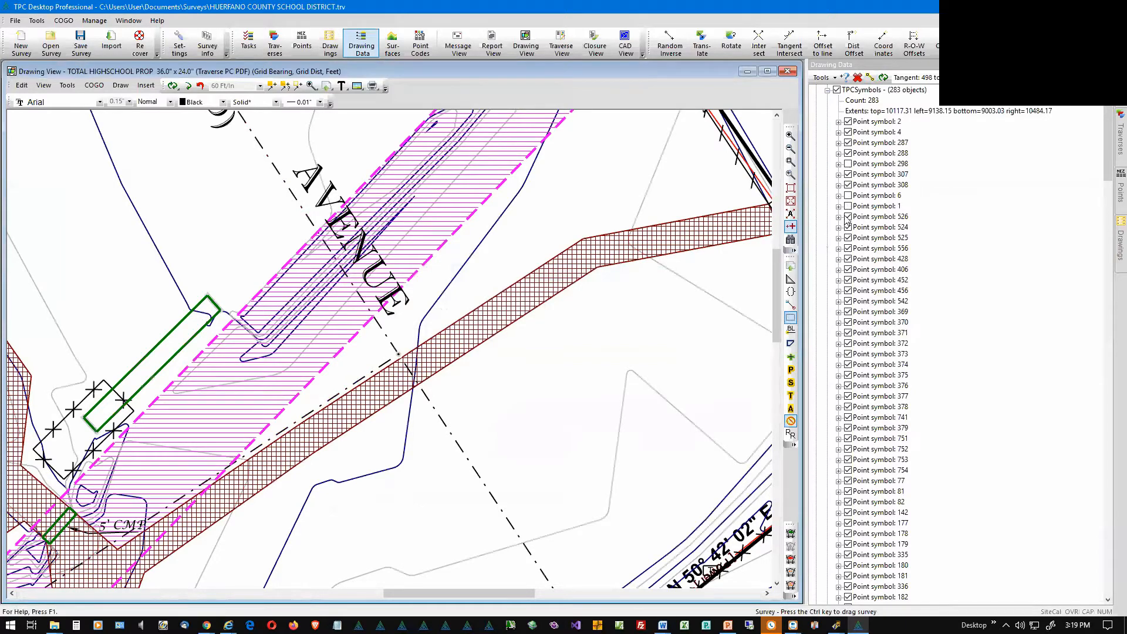
{"action": "left_click", "coordinate": [849, 196]}
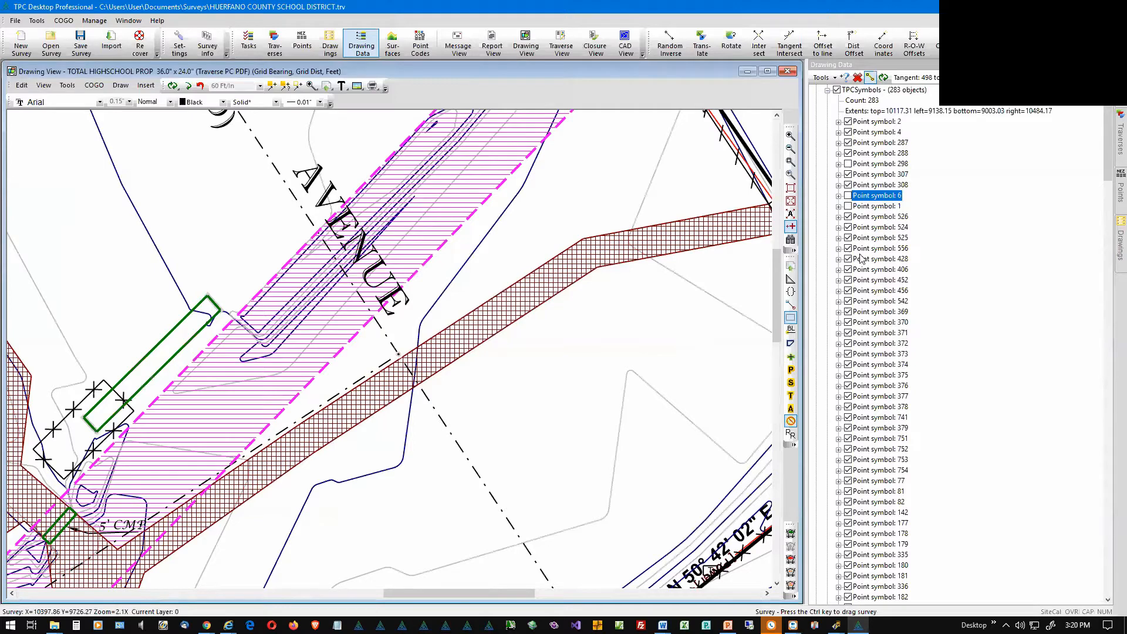
{"action": "left_click", "coordinate": [791, 317]}
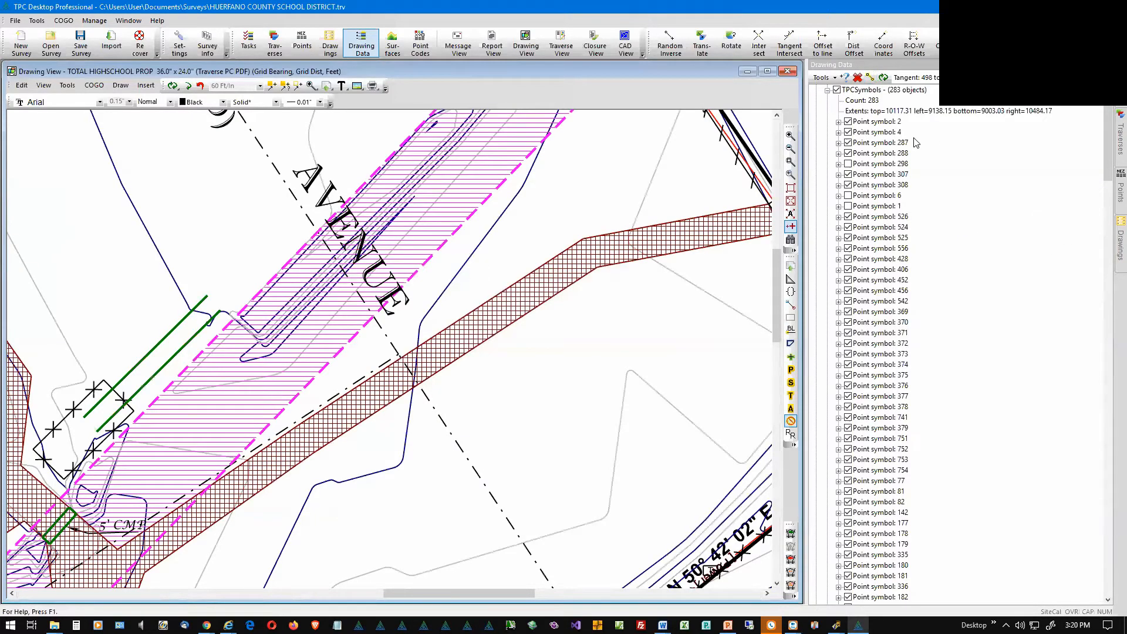
- Switch the expanded layer from TPCSymbols to layer 0 and turn off the highlighting of selected entities in the drawing
{"action": "left_click", "coordinate": [828, 91]}
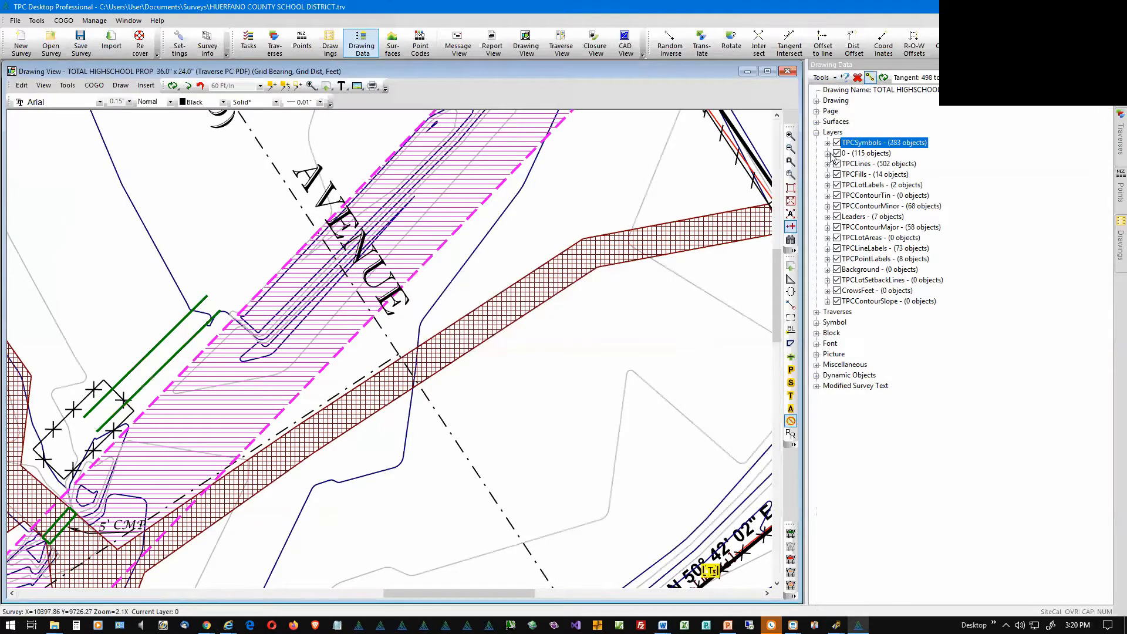
{"action": "left_click", "coordinate": [828, 154]}
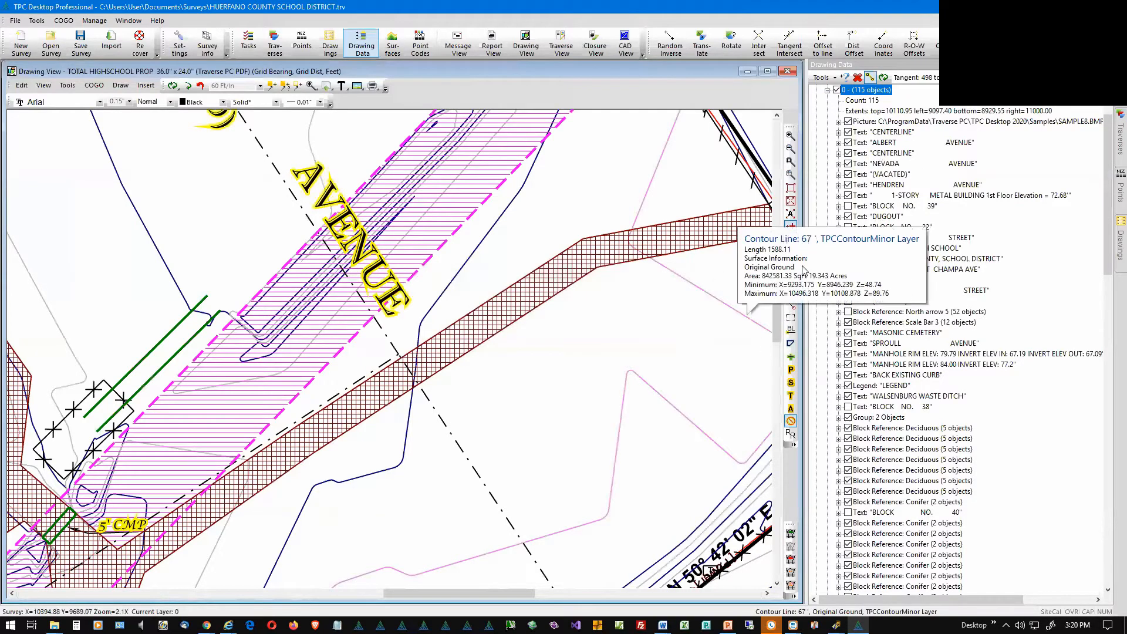
{"action": "left_click", "coordinate": [871, 78]}
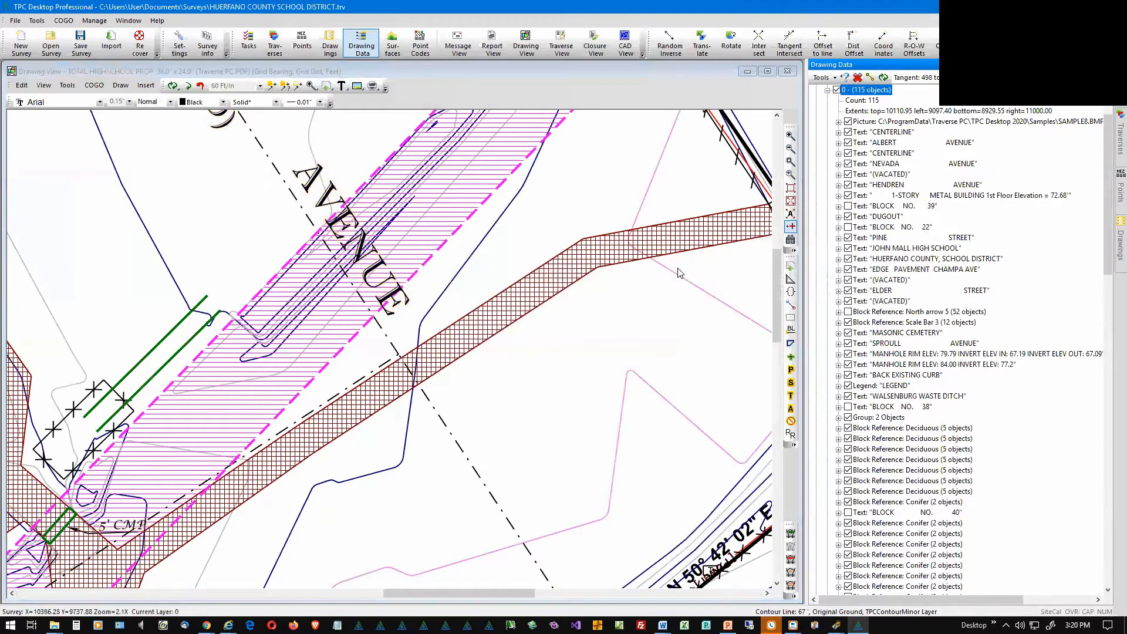
- Show the North arrow 5 block on layer 0 again above the scale bar
{"action": "scroll", "coordinate": [664, 288], "scroll_direction": "down", "scroll_amount": 5}
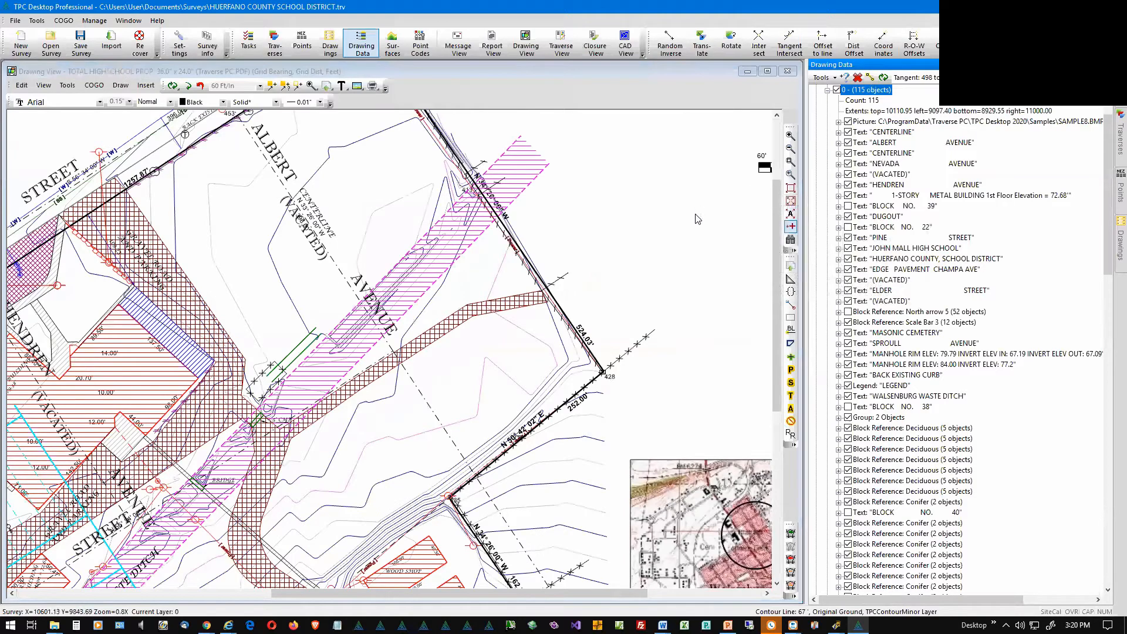
{"action": "middle_click_drag", "start_coordinate": [666, 226], "coordinate": [347, 370]}
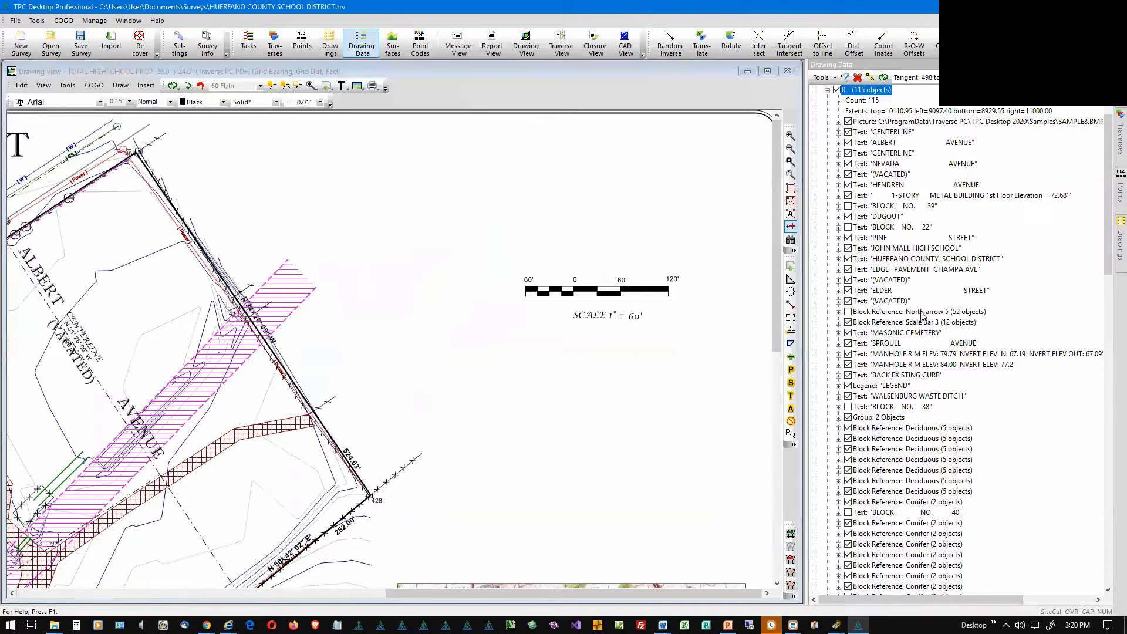
{"action": "left_click", "coordinate": [849, 313]}
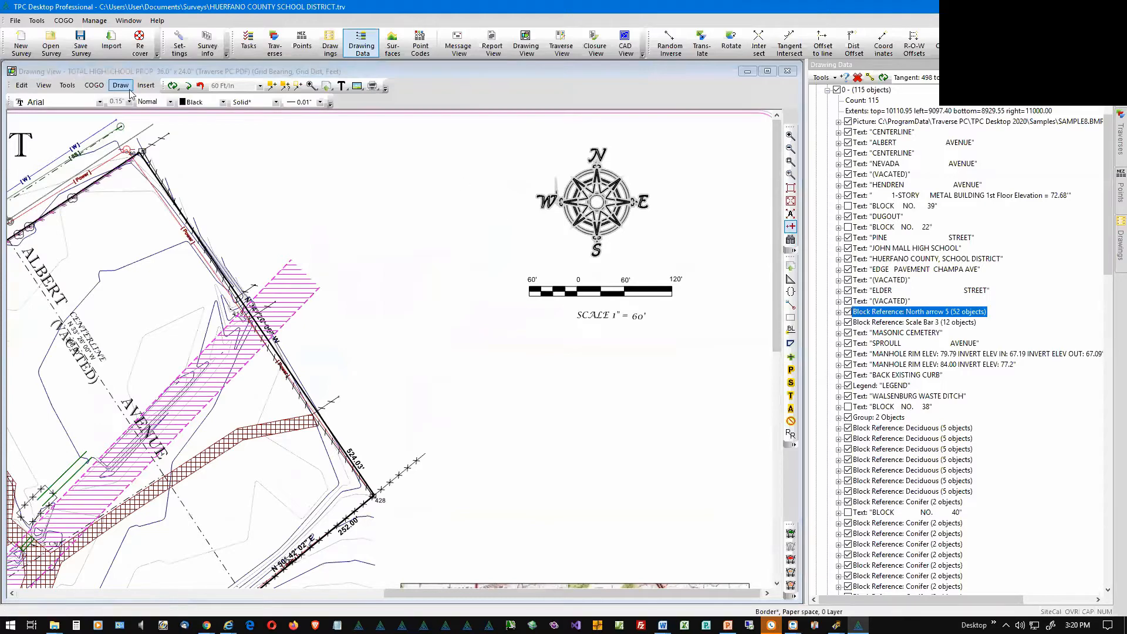
- Temporarily hide the North arrow 5 block on layer 0 and show it again
{"action": "left_click", "coordinate": [191, 87]}
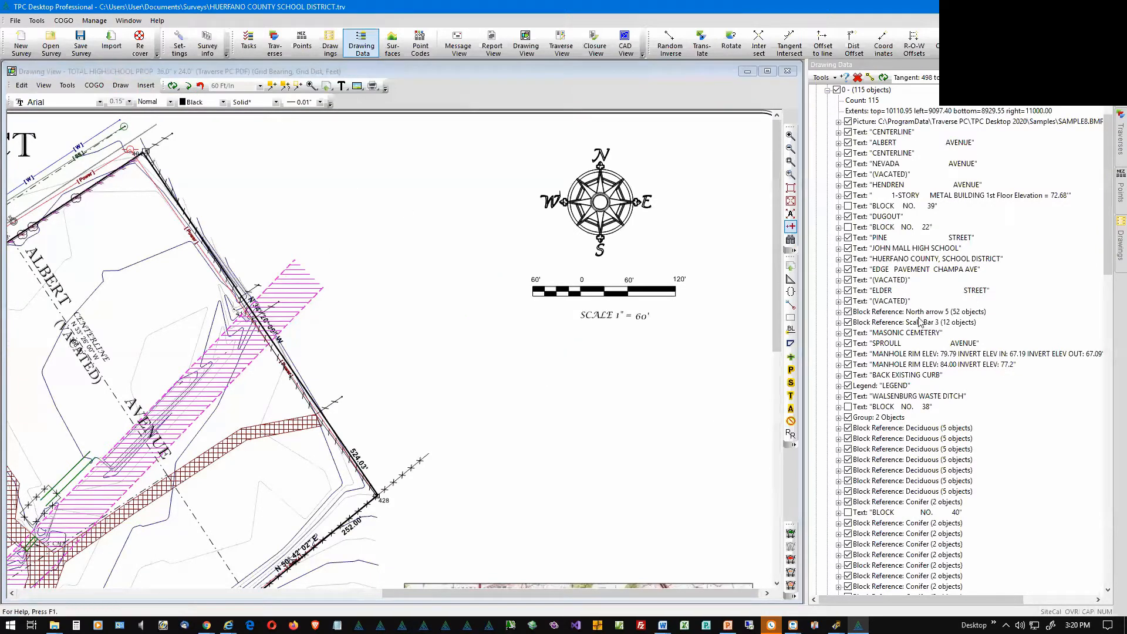
{"action": "left_click", "coordinate": [848, 312]}
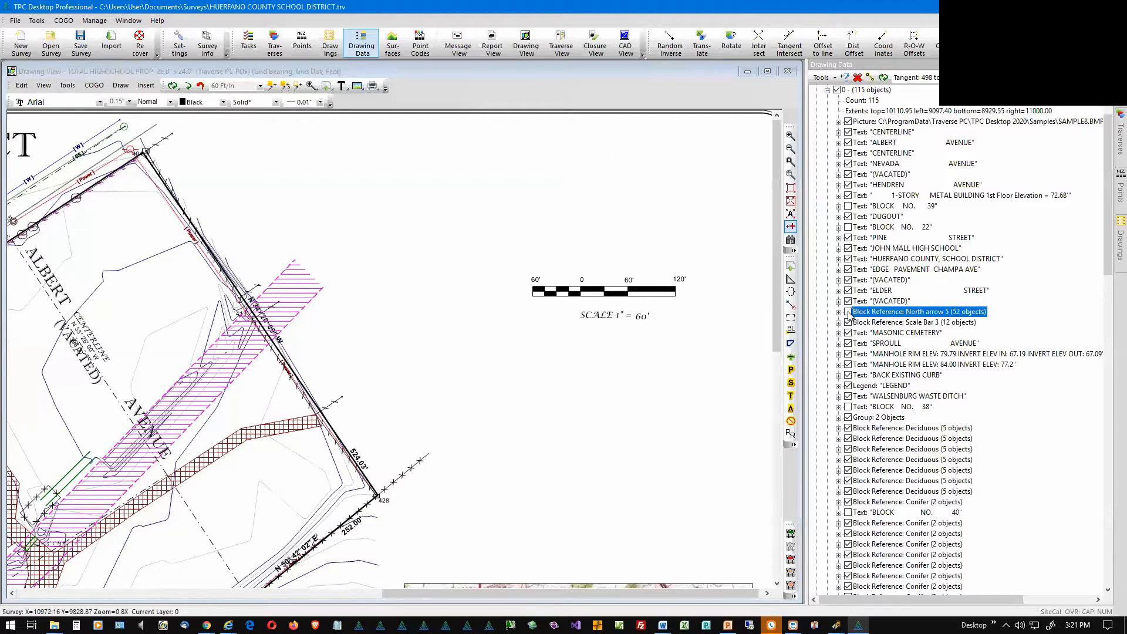
{"action": "left_click", "coordinate": [848, 312]}
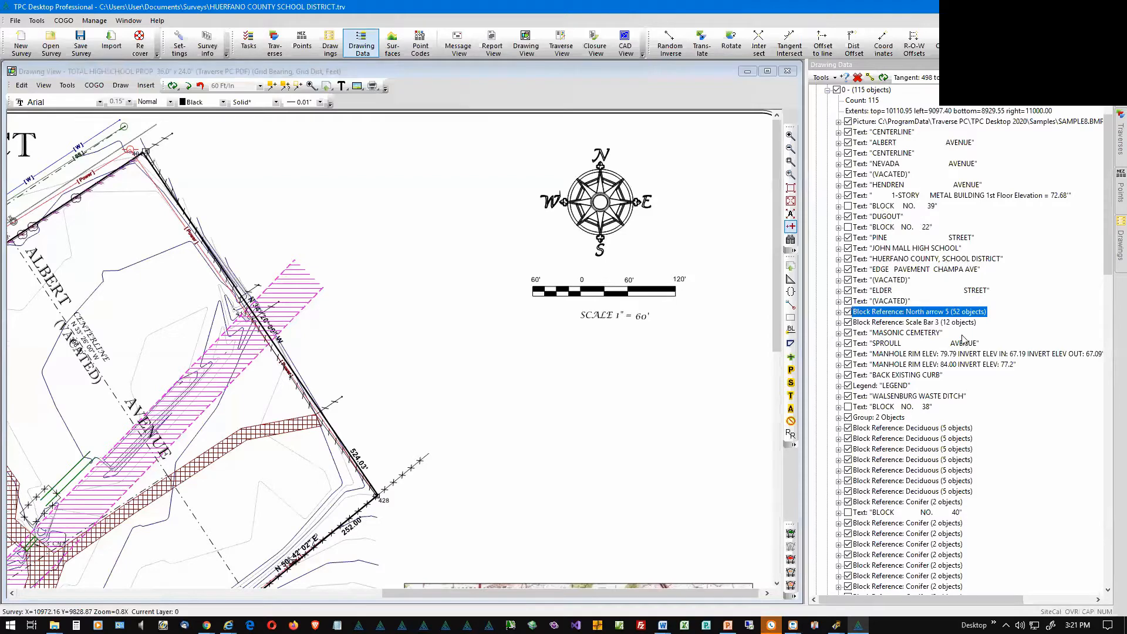
- Collapse layer 0 to review the full list of layers, and expand its objects again
{"action": "scroll", "coordinate": [963, 339], "scroll_direction": "up", "scroll_amount": 2}
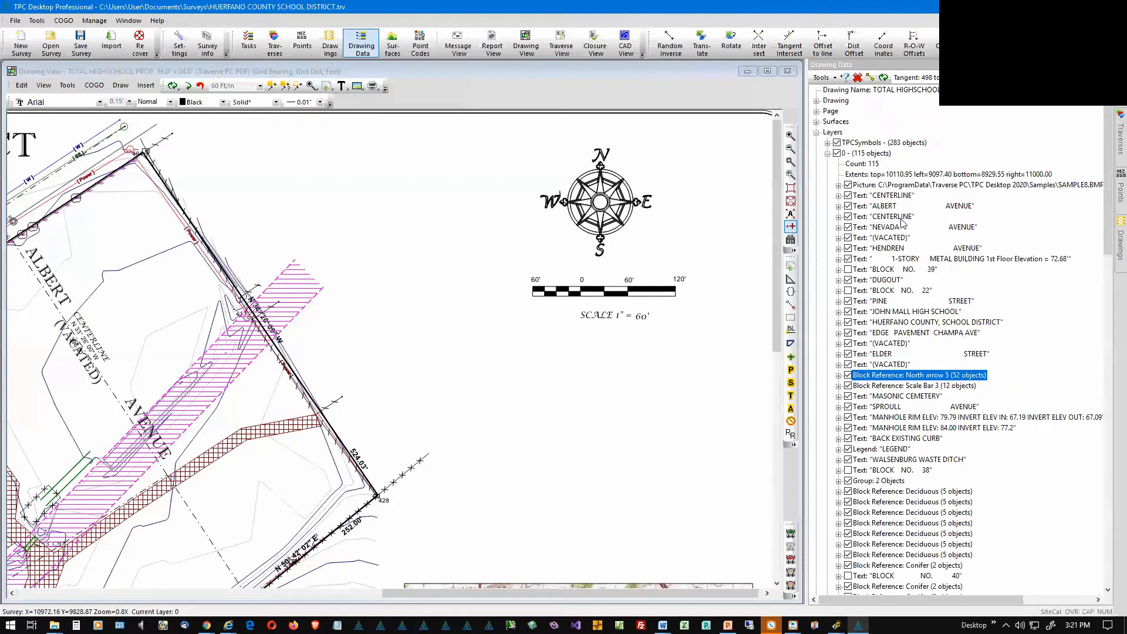
{"action": "left_click", "coordinate": [828, 153]}
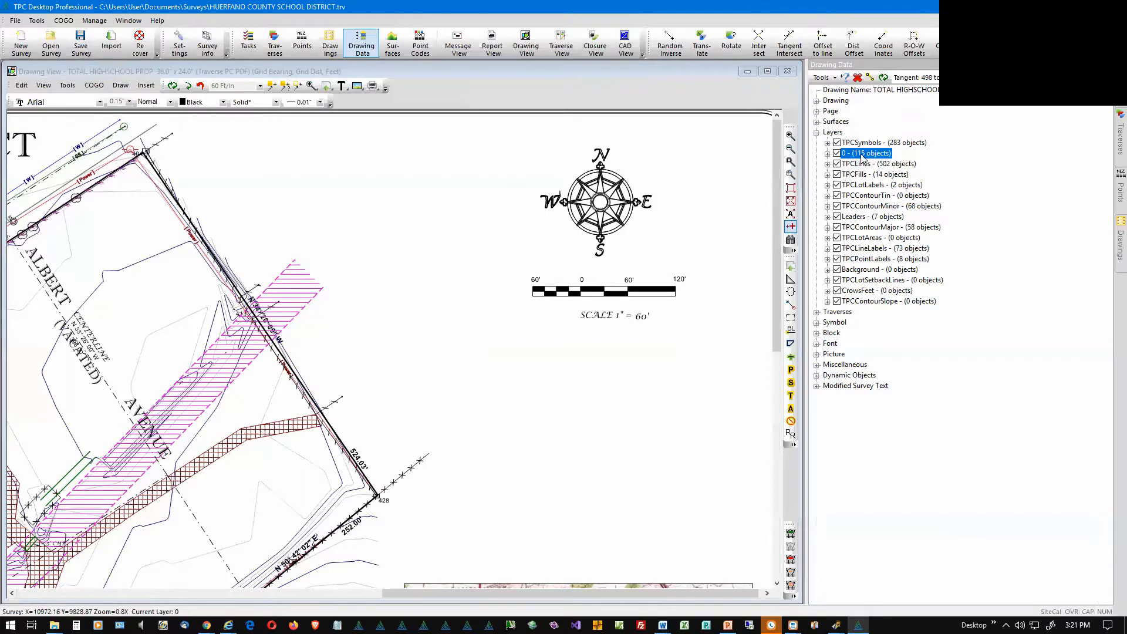
{"action": "left_click", "coordinate": [828, 153]}
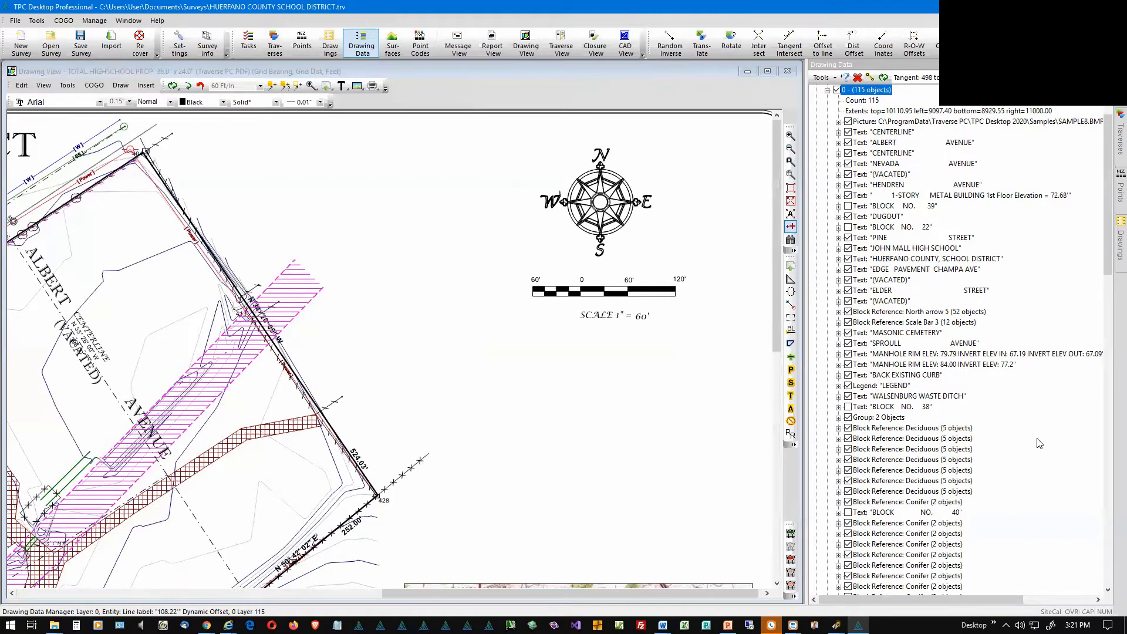
- Zoom the drawing to the first Deciduous block reference on layer 0
{"action": "left_click", "coordinate": [950, 430]}
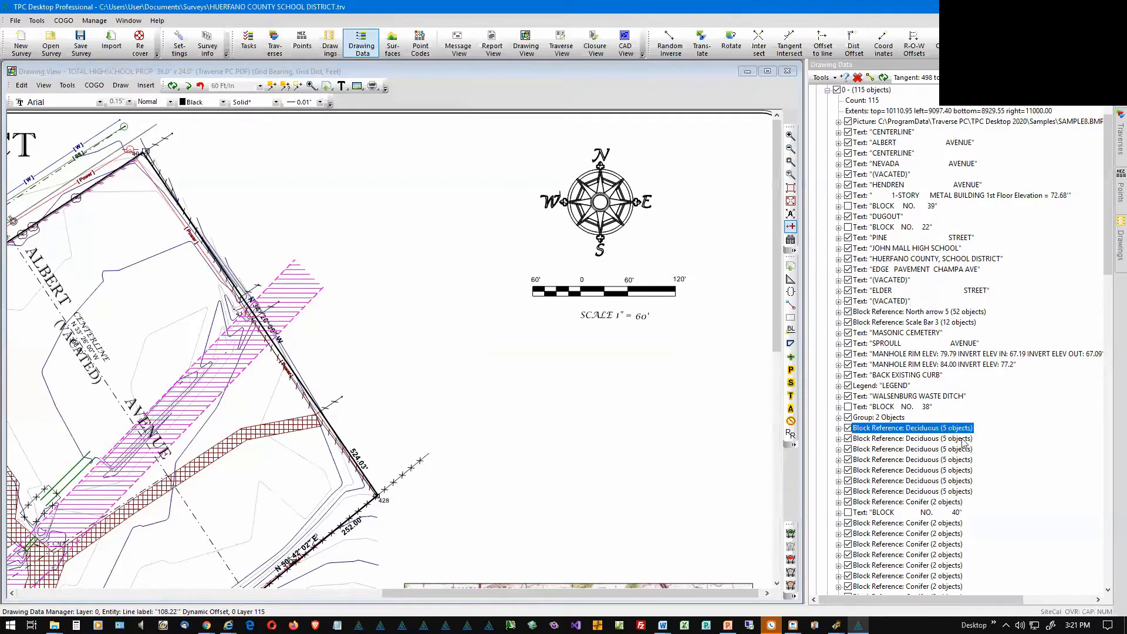
{"action": "right_click", "coordinate": [919, 432]}
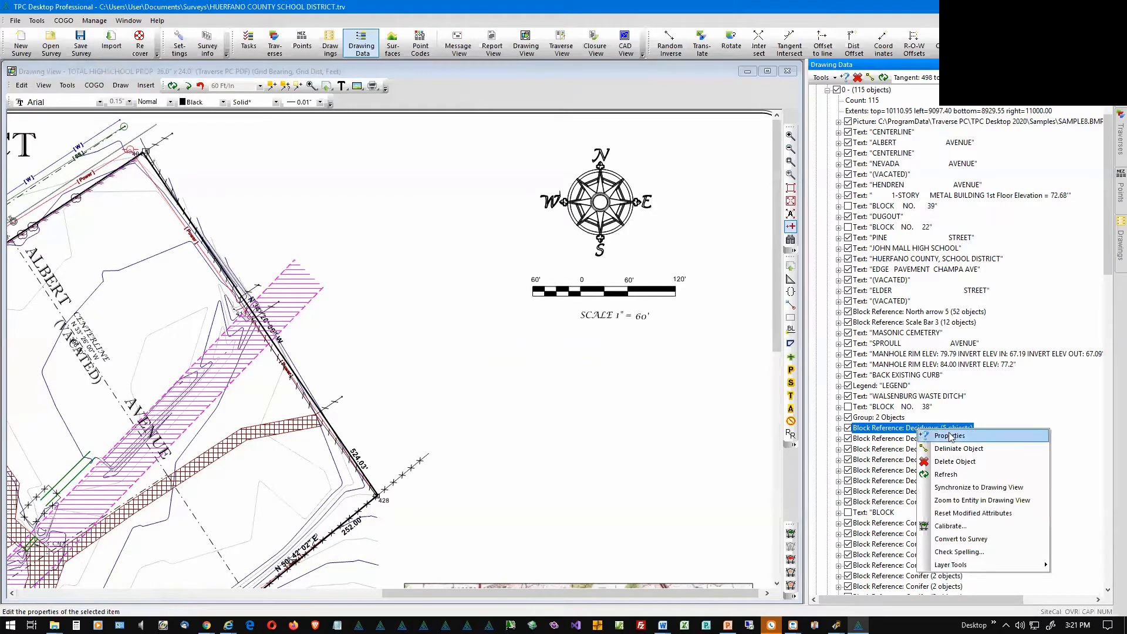
{"action": "left_click", "coordinate": [958, 501]}
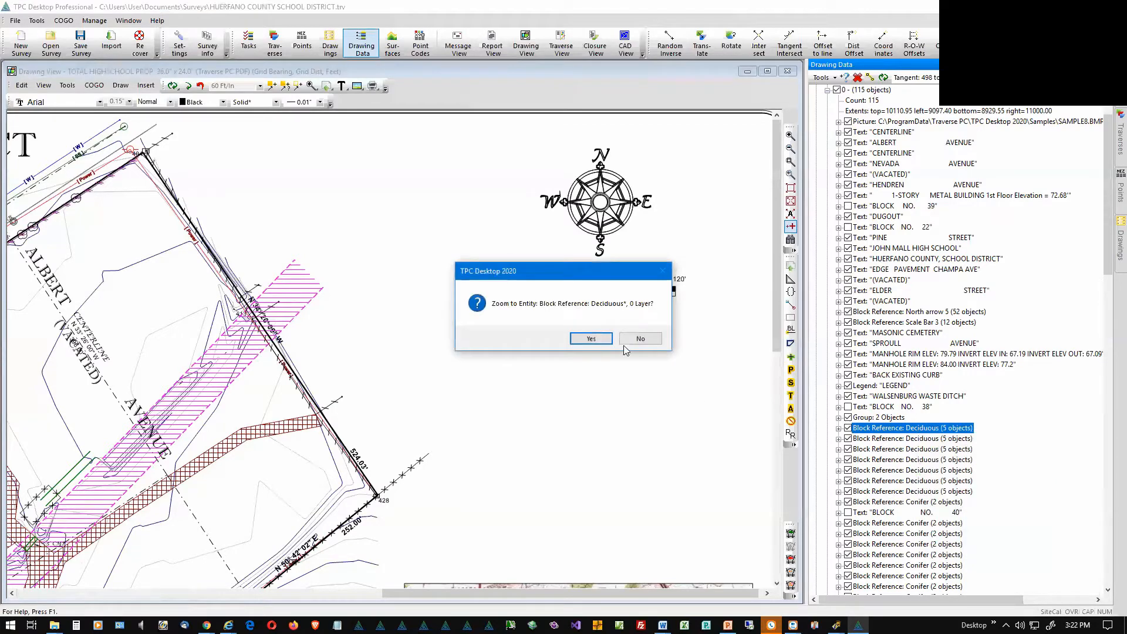
{"action": "left_click", "coordinate": [592, 338]}
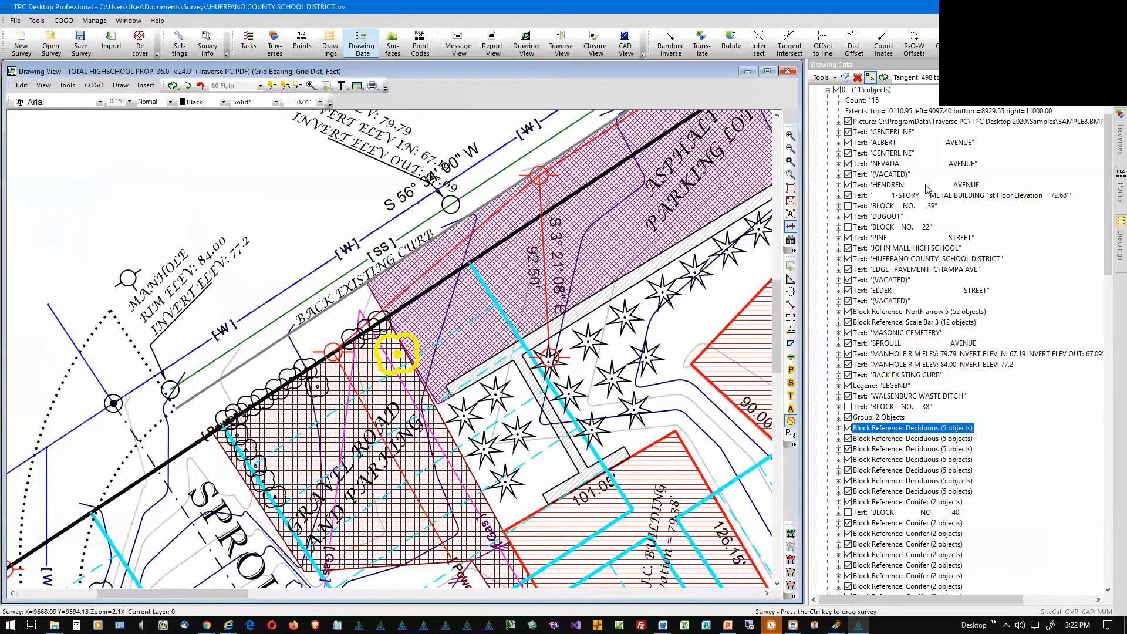
- Switch delineation of the first Deciduous block off and on again, and move the highlight to the fourth Deciduous block
{"action": "left_click", "coordinate": [870, 78]}
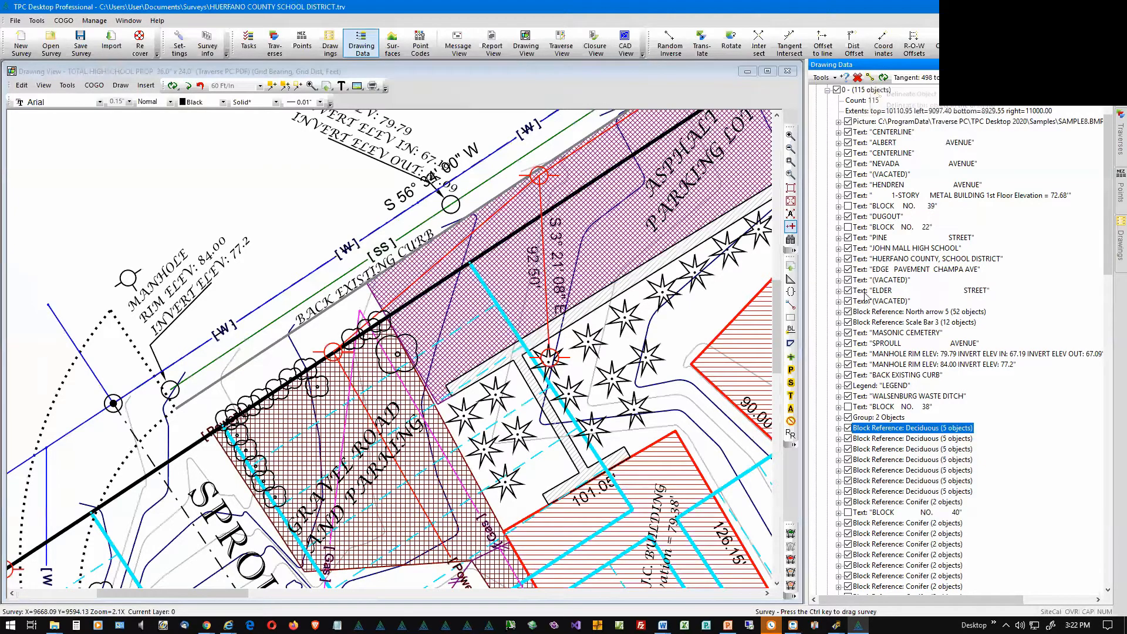
{"action": "right_click", "coordinate": [863, 427]}
{"action": "left_click", "coordinate": [858, 431]}
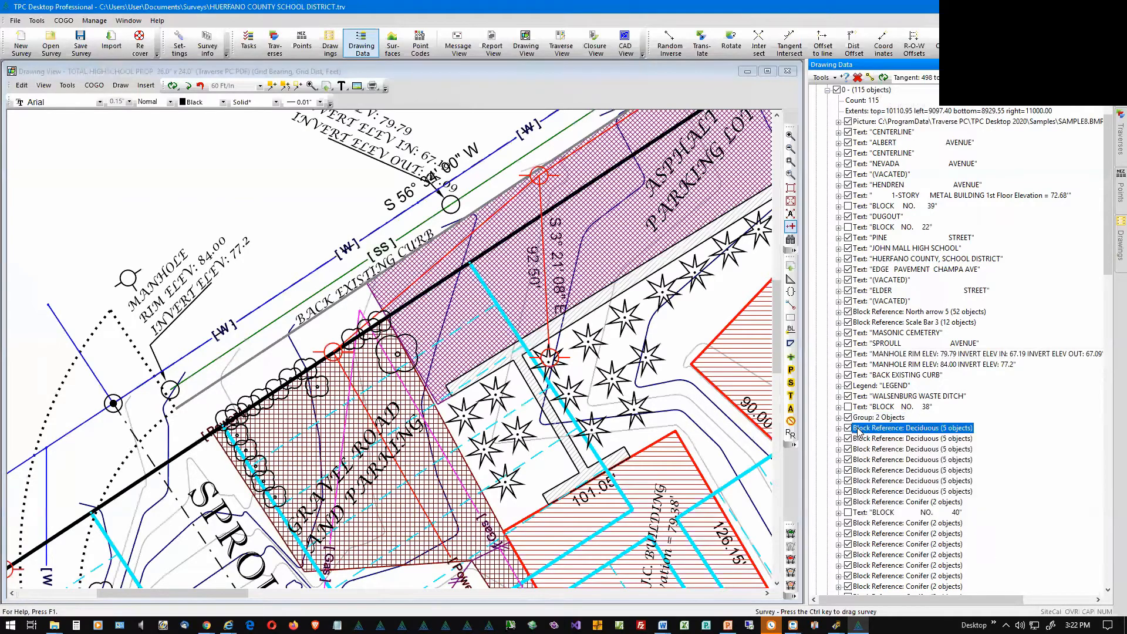
{"action": "right_click", "coordinate": [858, 431]}
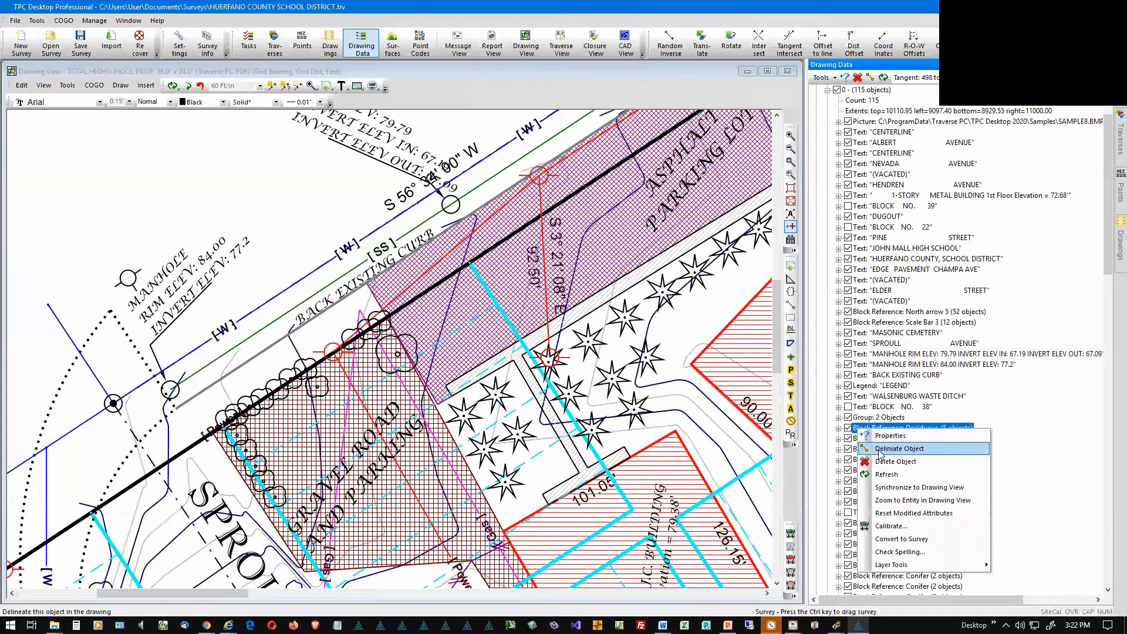
{"action": "left_click", "coordinate": [899, 449]}
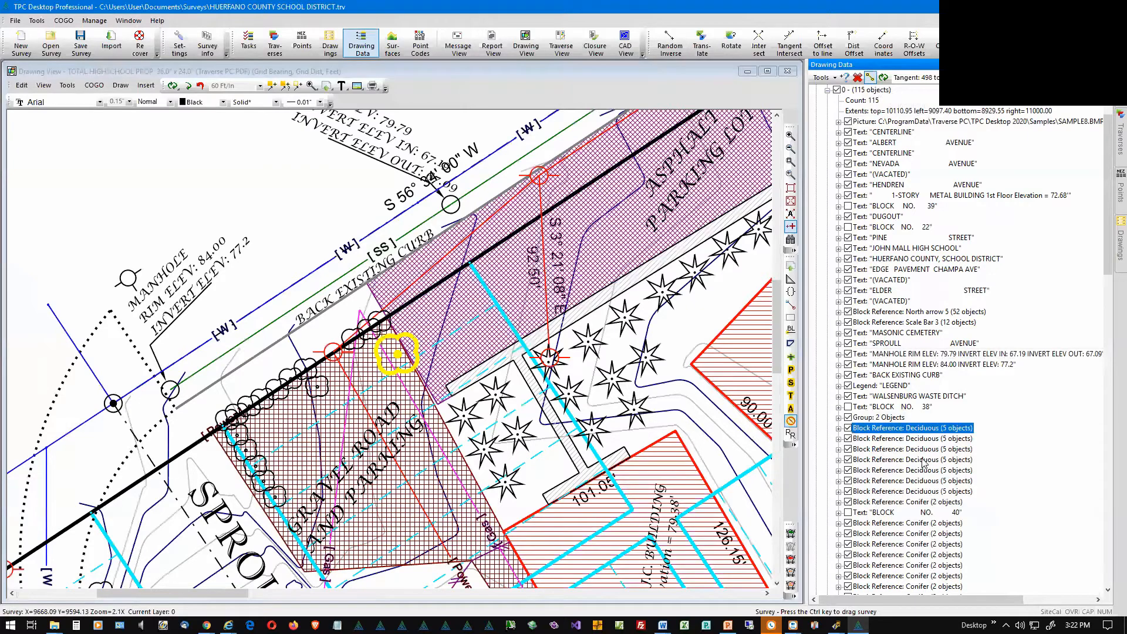
{"action": "left_click", "coordinate": [791, 422]}
{"action": "left_click", "coordinate": [868, 460]}
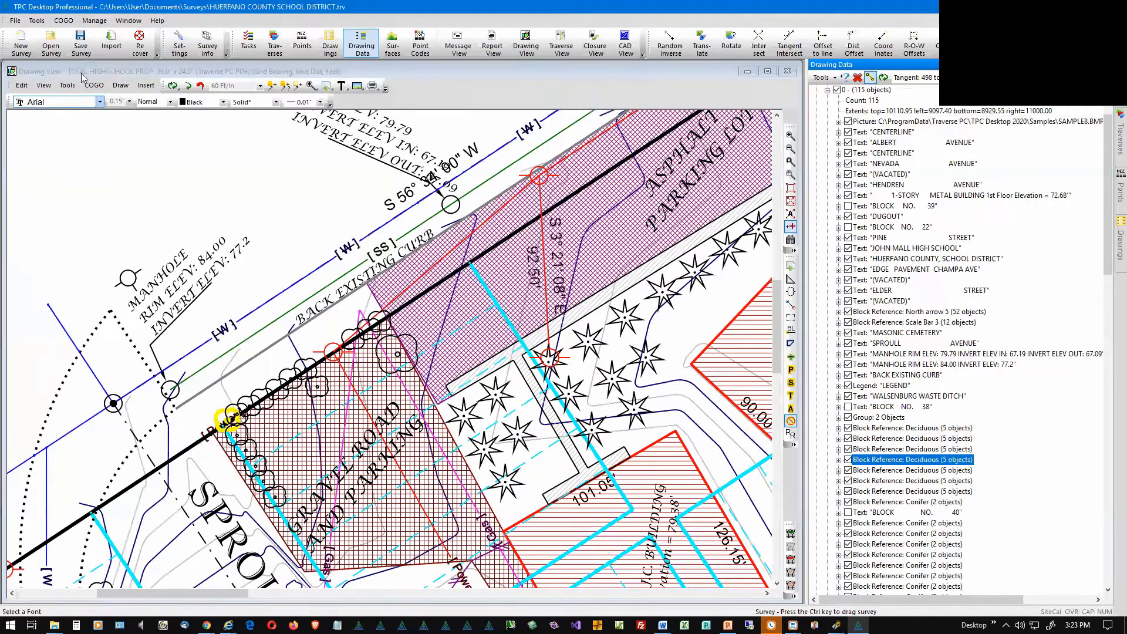
- Examine the mouse and object delineation settings in the Drawing View Format, and close them without changes
{"action": "left_click", "coordinate": [44, 86]}
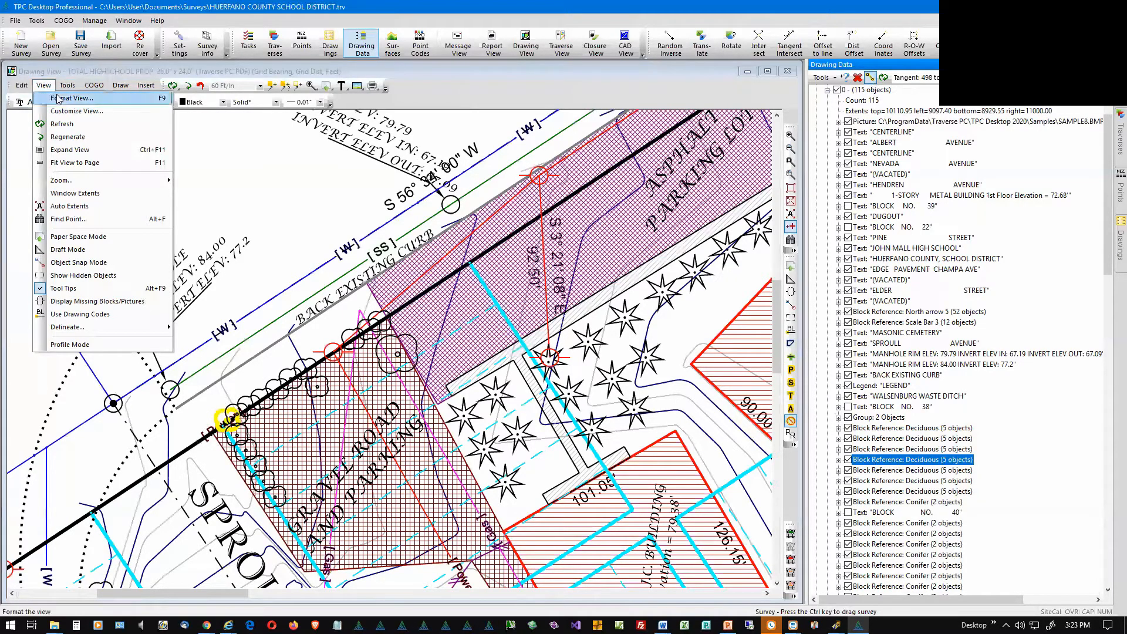
{"action": "left_click", "coordinate": [61, 100]}
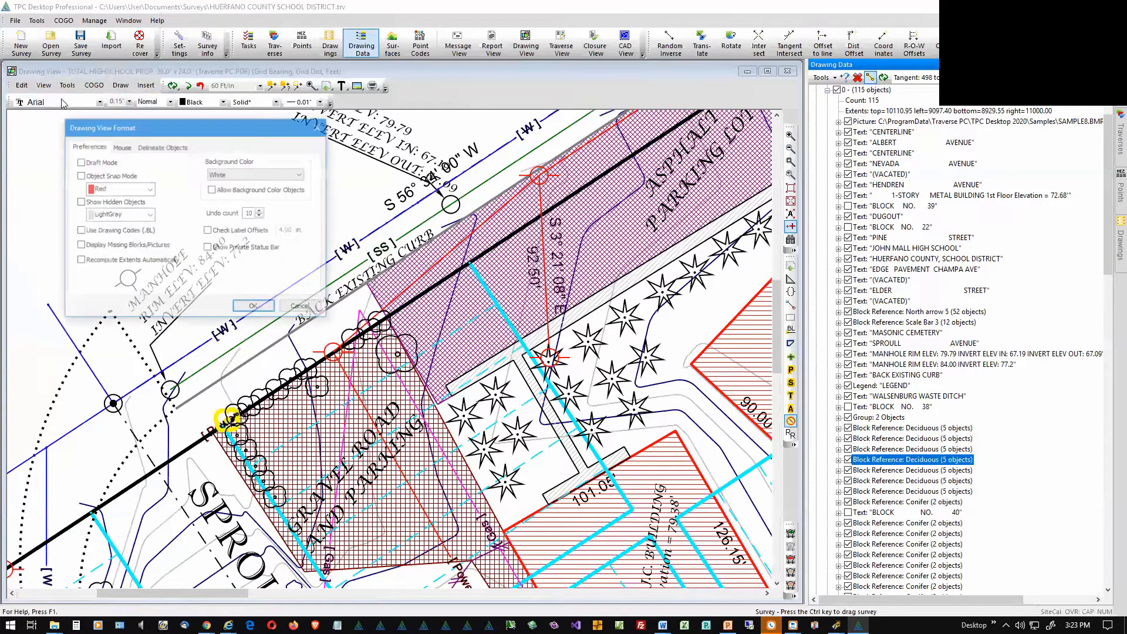
{"action": "left_click", "coordinate": [122, 147]}
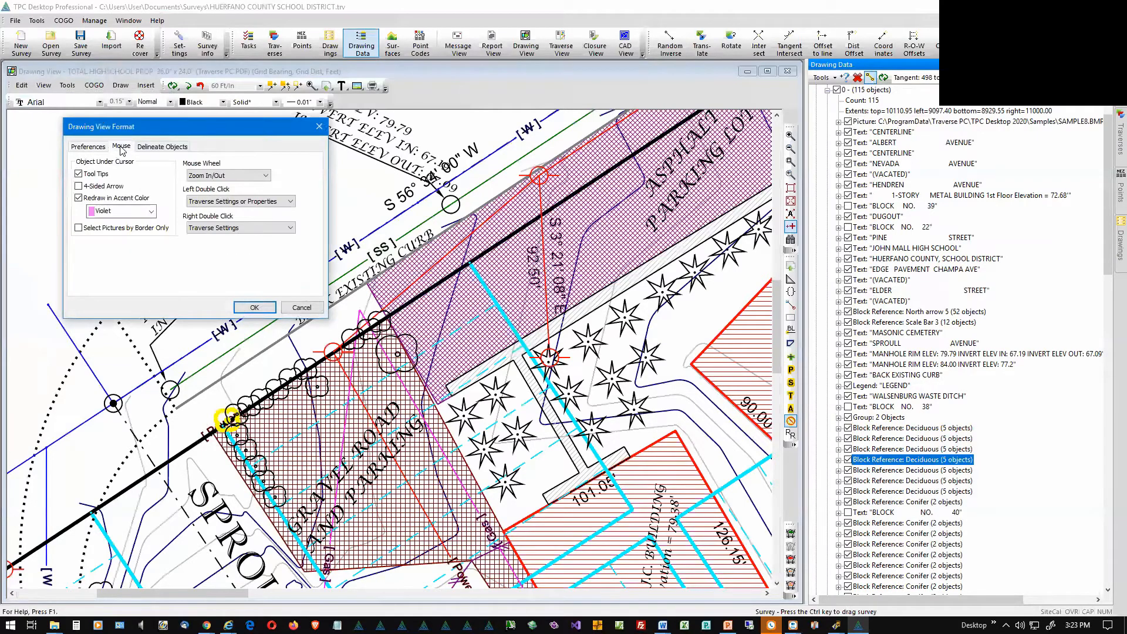
{"action": "left_click", "coordinate": [154, 147]}
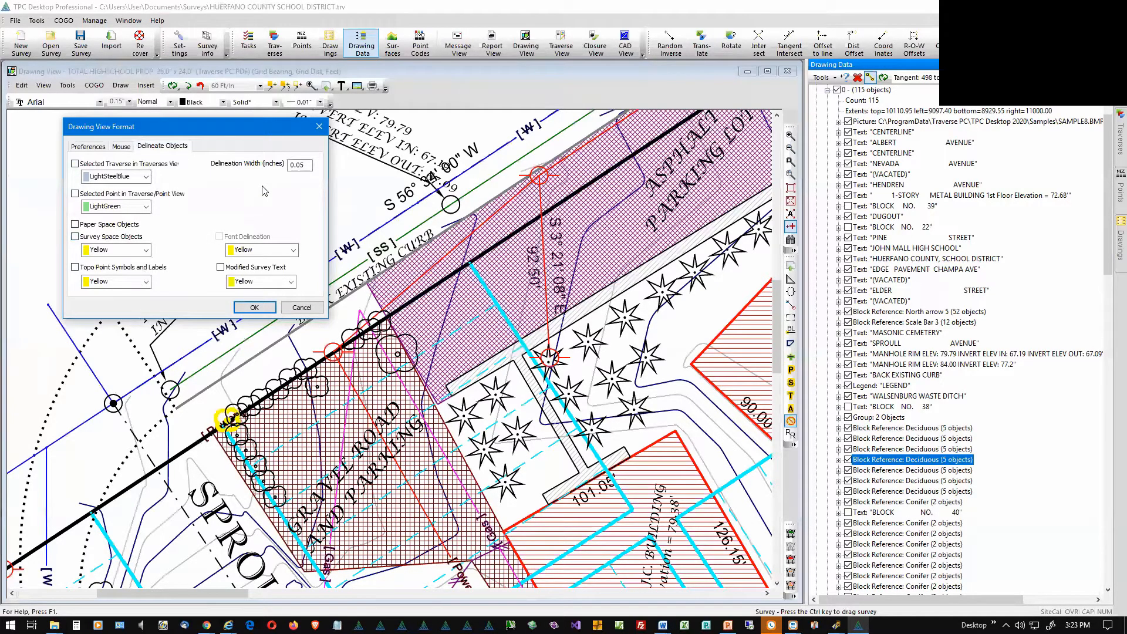
{"action": "left_click", "coordinate": [319, 126]}
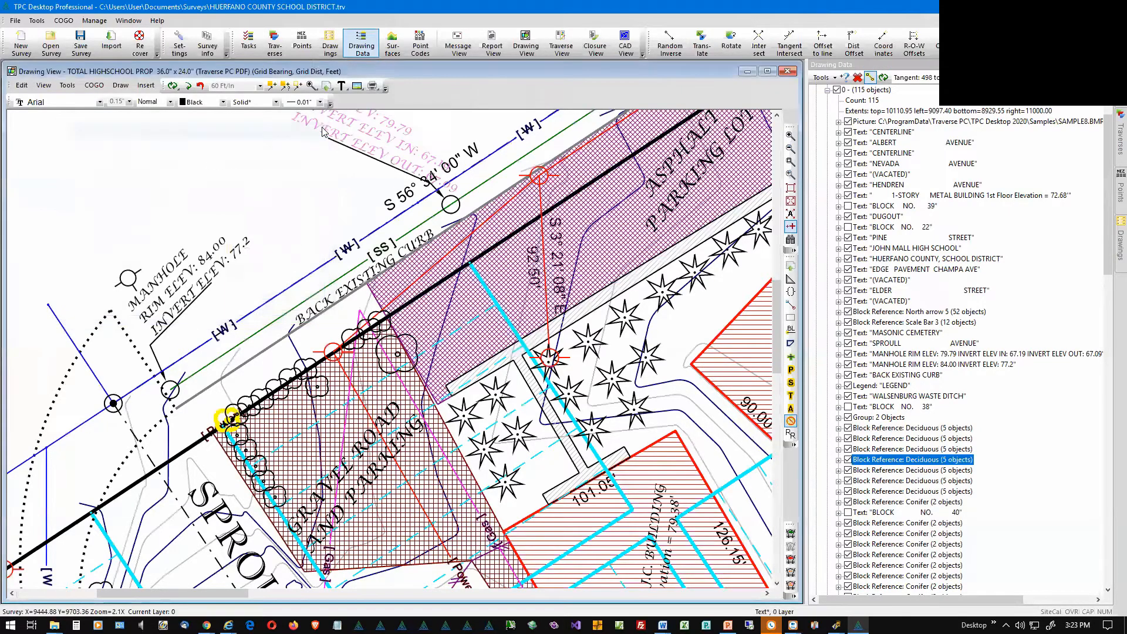
- Zoom the drawing to the sixth Deciduous block reference on layer 0 and leave its delineation turned off
{"action": "left_click", "coordinate": [792, 424]}
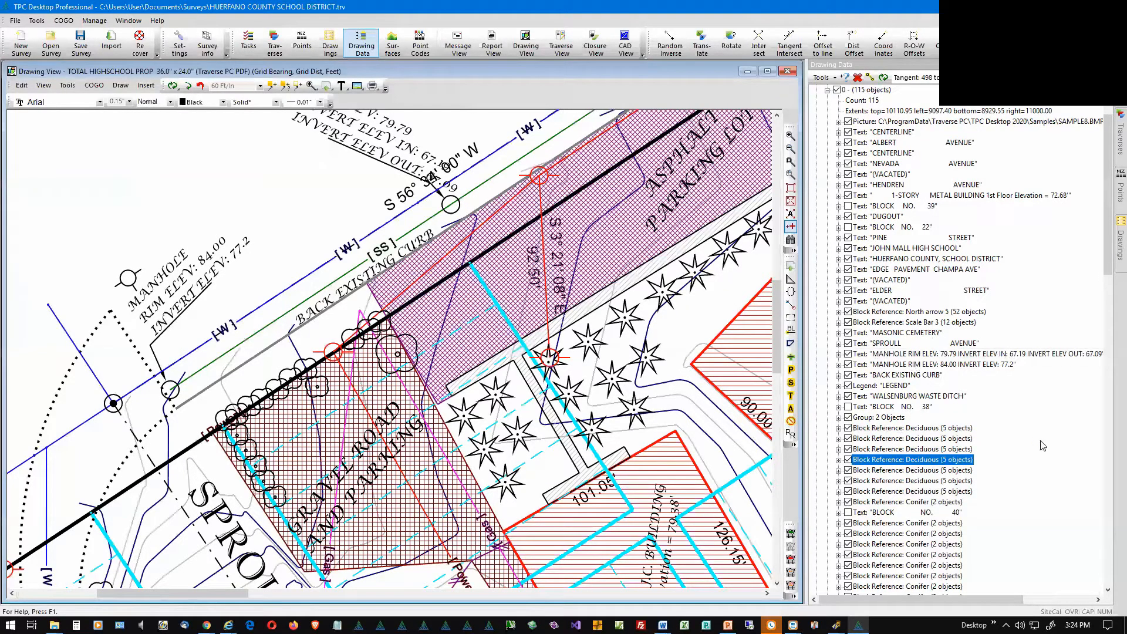
{"action": "left_click", "coordinate": [904, 483]}
{"action": "right_click", "coordinate": [905, 487]}
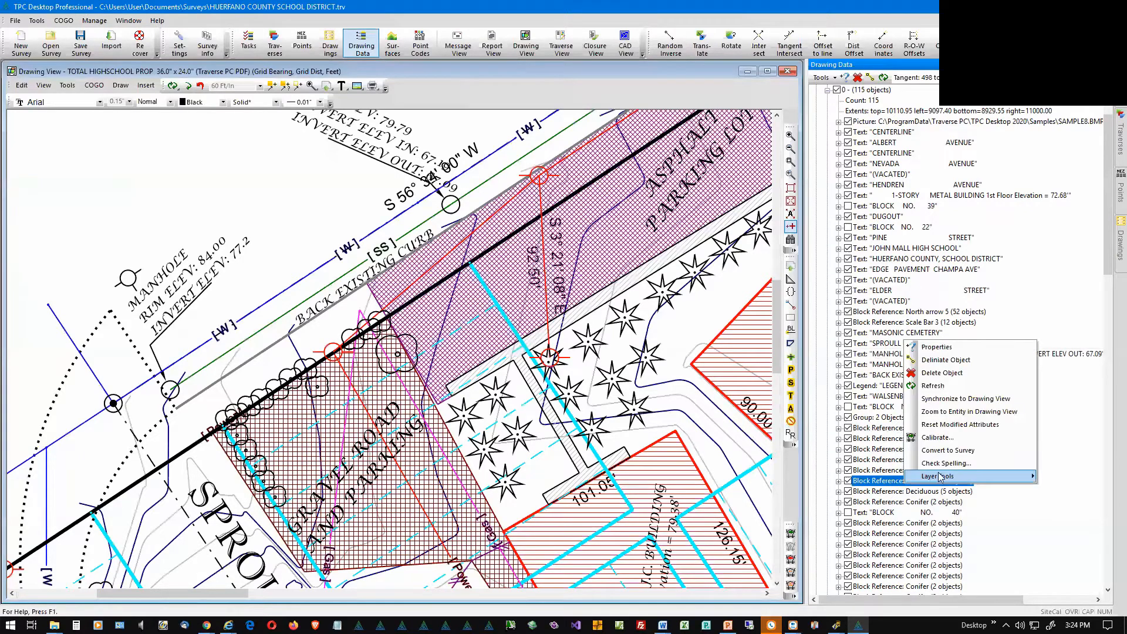
{"action": "left_click", "coordinate": [964, 414]}
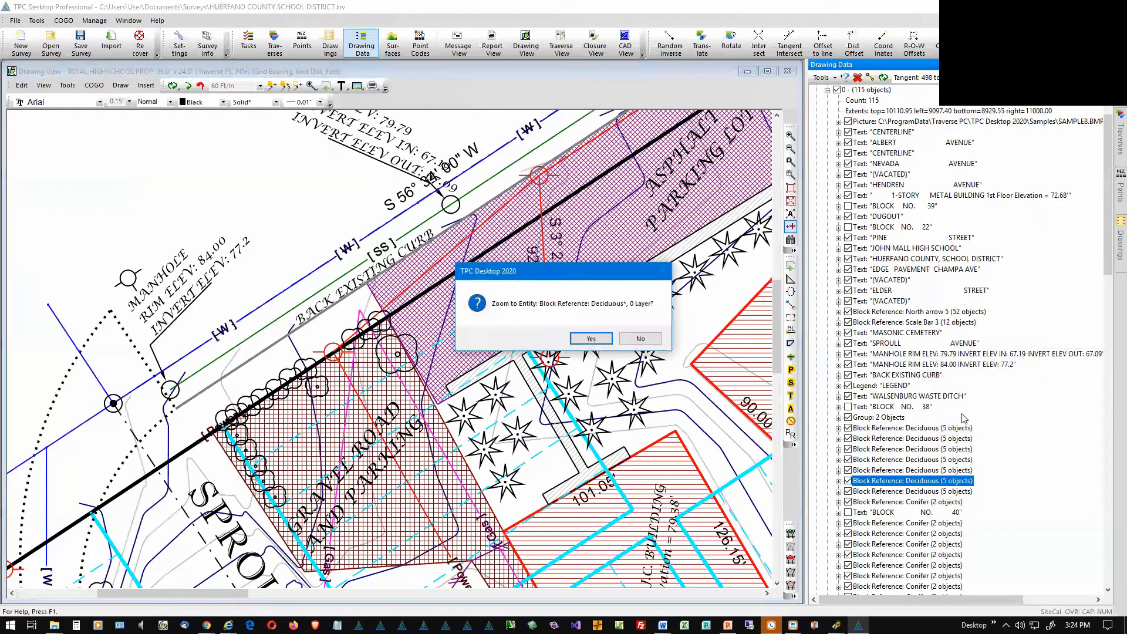
{"action": "left_click", "coordinate": [591, 338]}
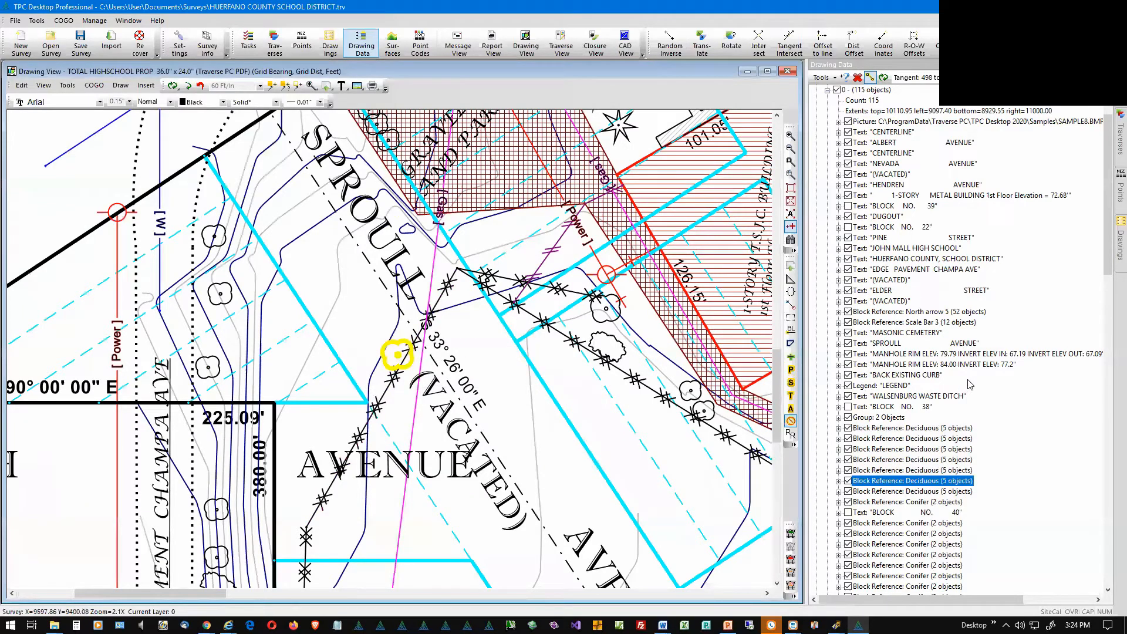
{"action": "left_click", "coordinate": [870, 78]}
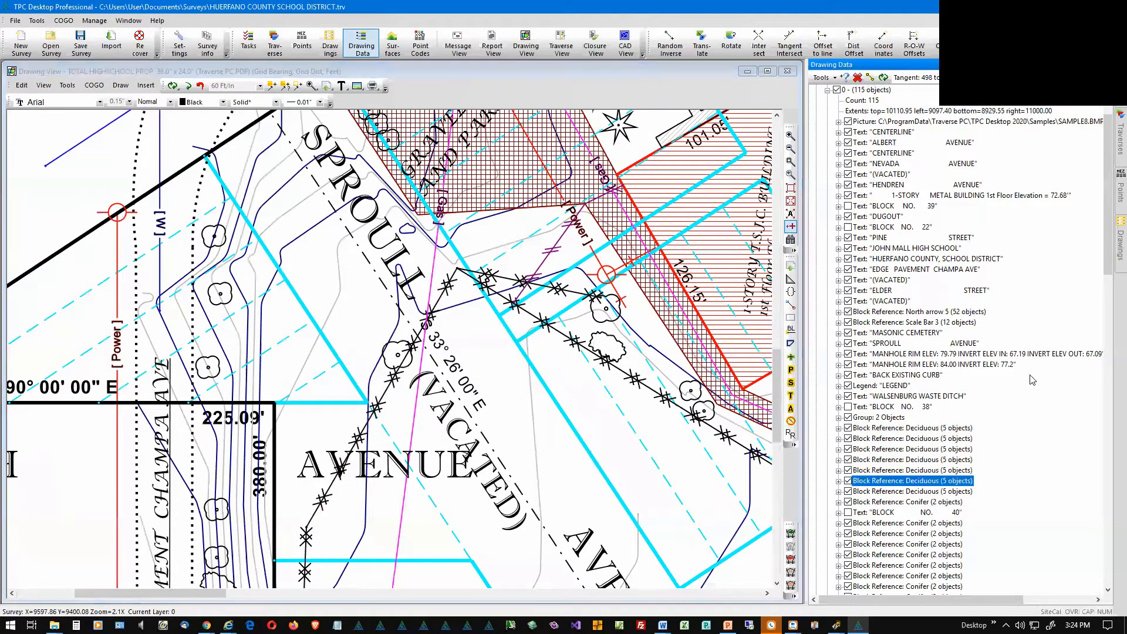
- Set the sixth Deciduous block's color to Green and its height to 0.30 in
{"action": "double_click", "coordinate": [948, 483]}
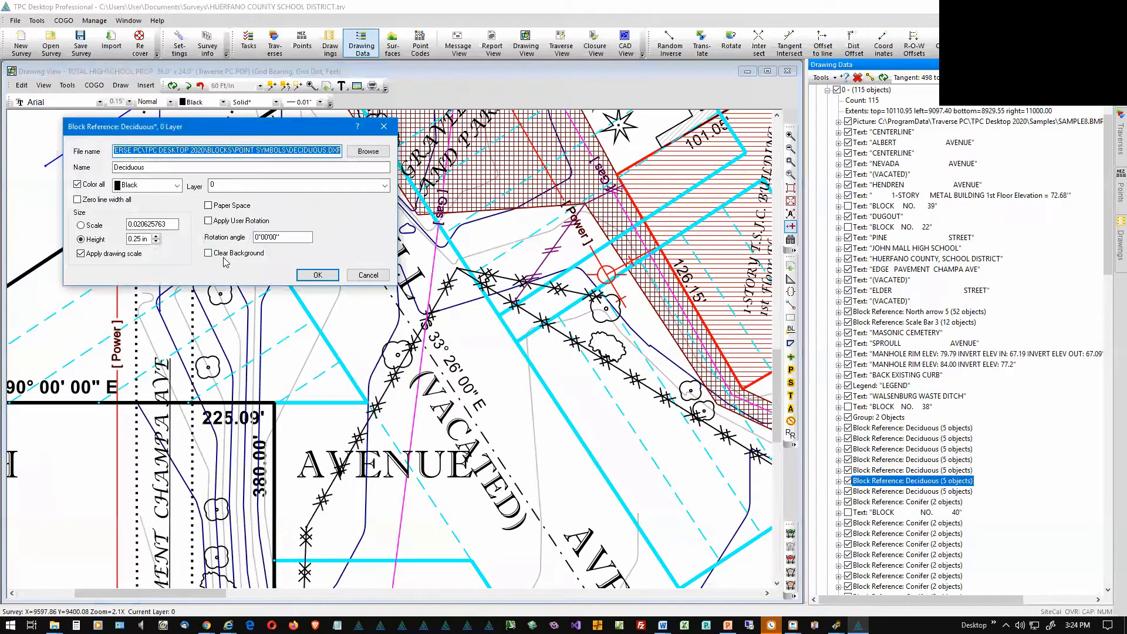
{"action": "left_click", "coordinate": [177, 186]}
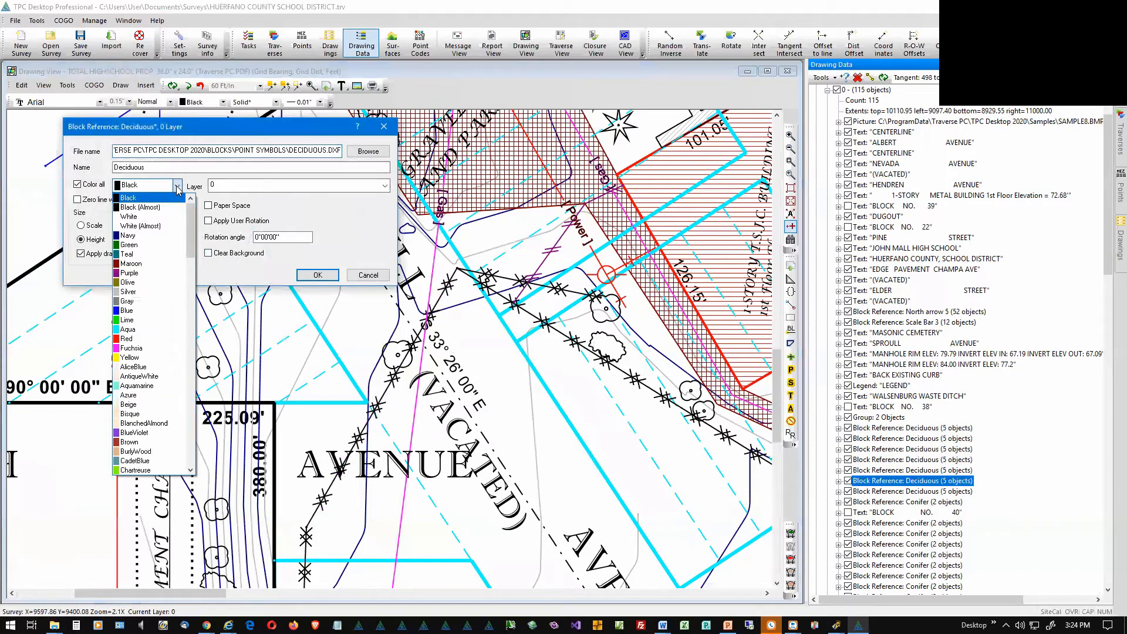
{"action": "left_click", "coordinate": [132, 245]}
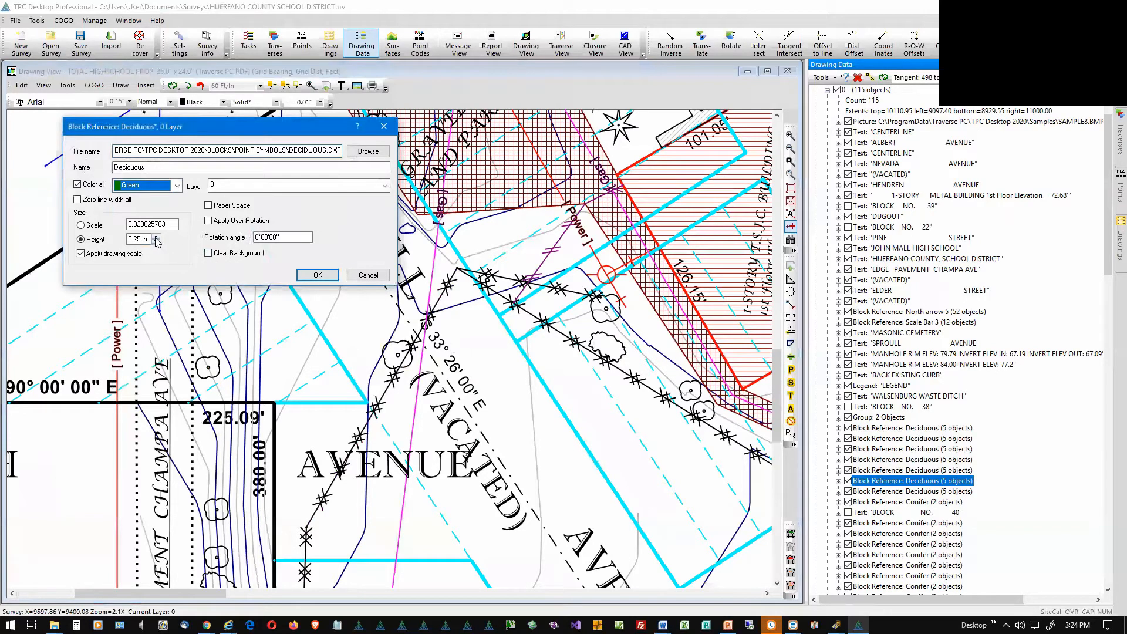
{"action": "left_click", "coordinate": [156, 236]}
{"action": "left_click", "coordinate": [157, 236]}
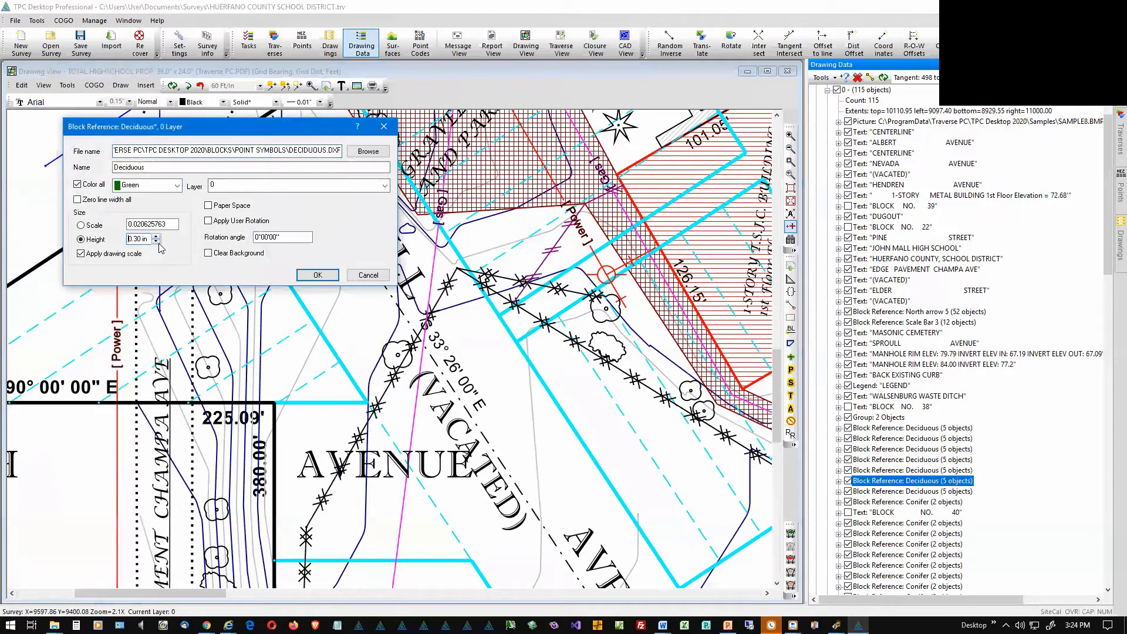
{"action": "left_click", "coordinate": [316, 275]}
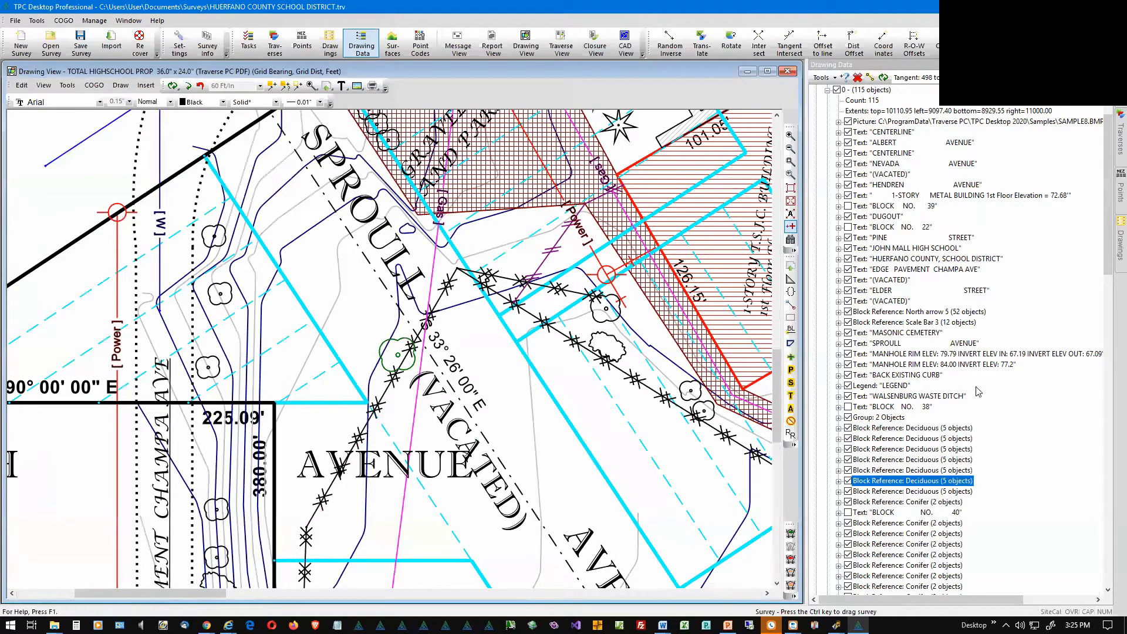
- Change the color of the "(VACATED)" text listed just before North arrow 5 to RoyalBlue
{"action": "double_click", "coordinate": [893, 301]}
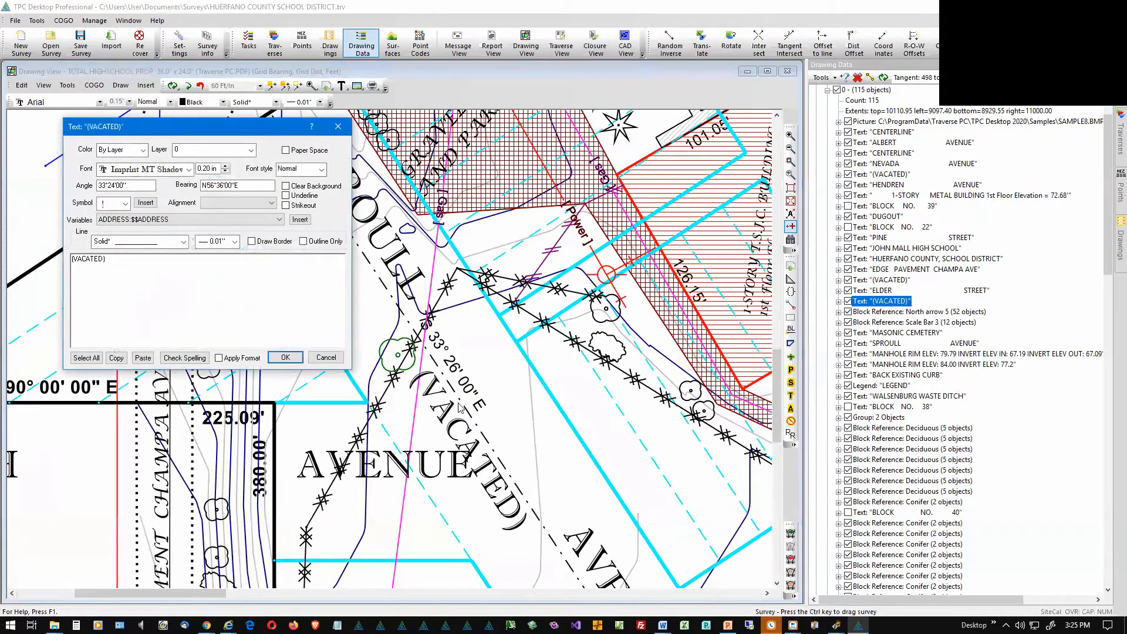
{"action": "left_click", "coordinate": [143, 151]}
{"action": "left_click", "coordinate": [120, 233]}
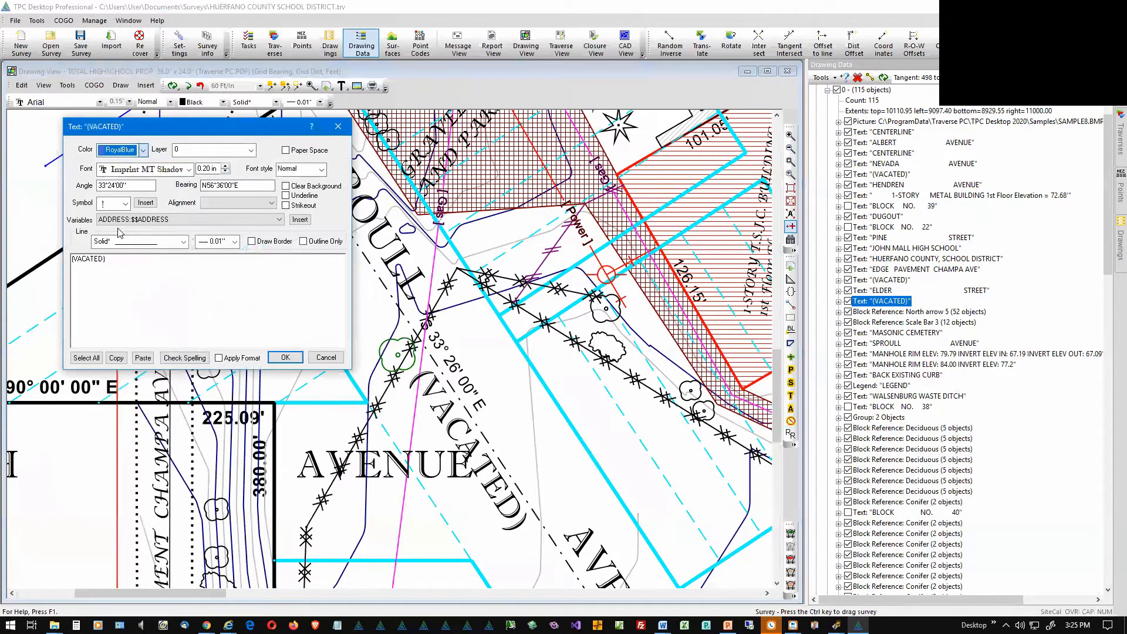
{"action": "left_click", "coordinate": [286, 357]}
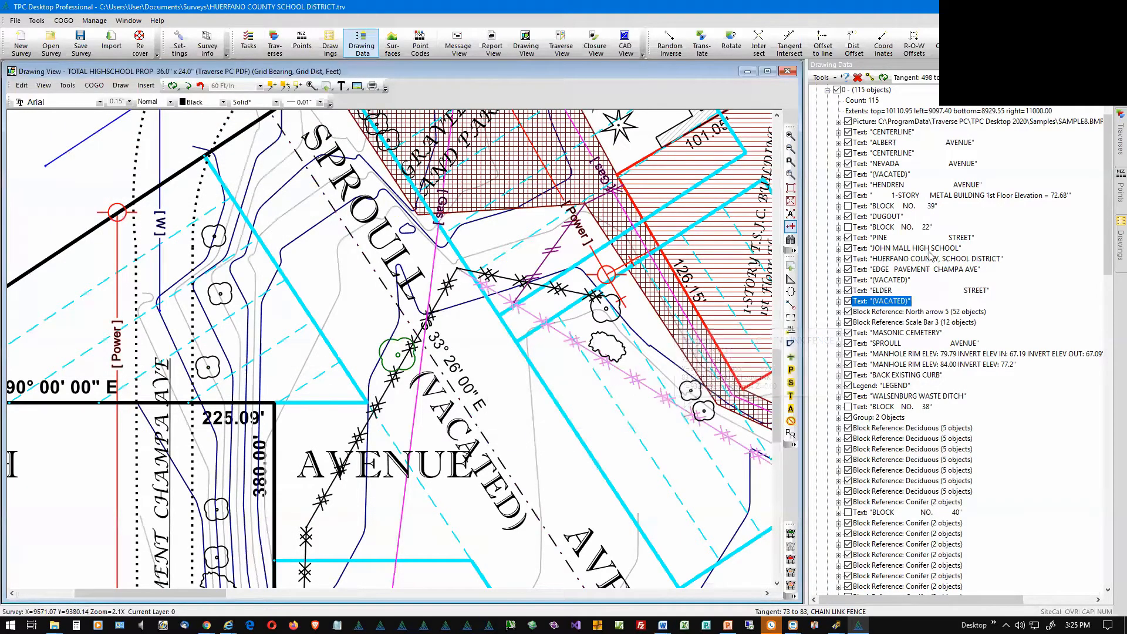
- Turn on object delineation and zoom the drawing to the "(VACATED)" text listed just before North arrow 5
{"action": "left_click", "coordinate": [872, 78]}
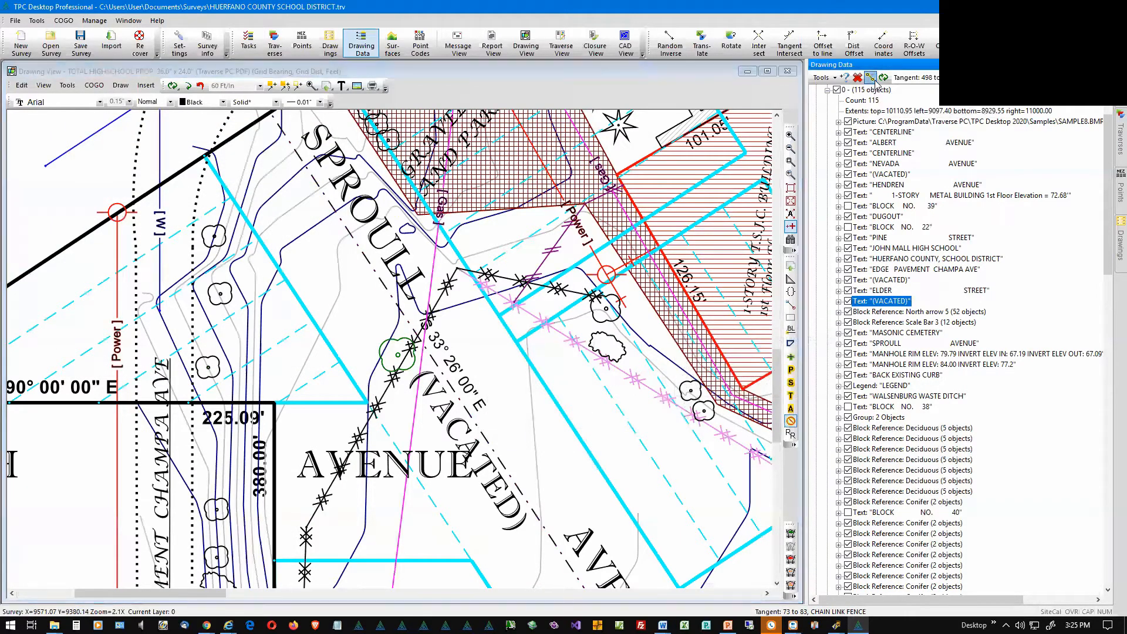
{"action": "right_click", "coordinate": [900, 304]}
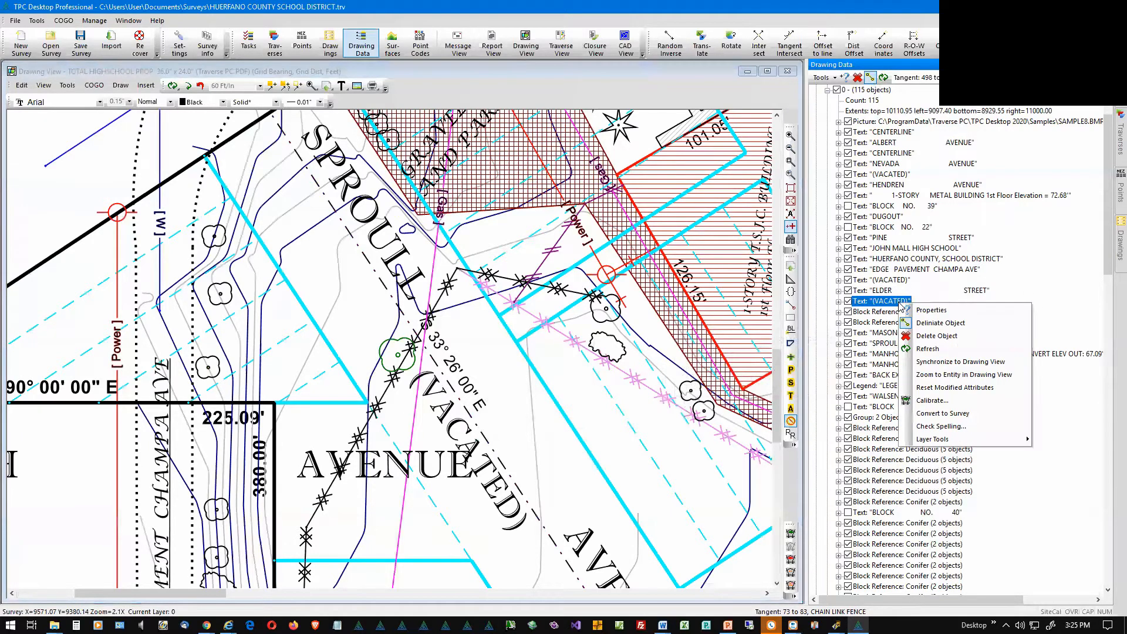
{"action": "left_click", "coordinate": [980, 374]}
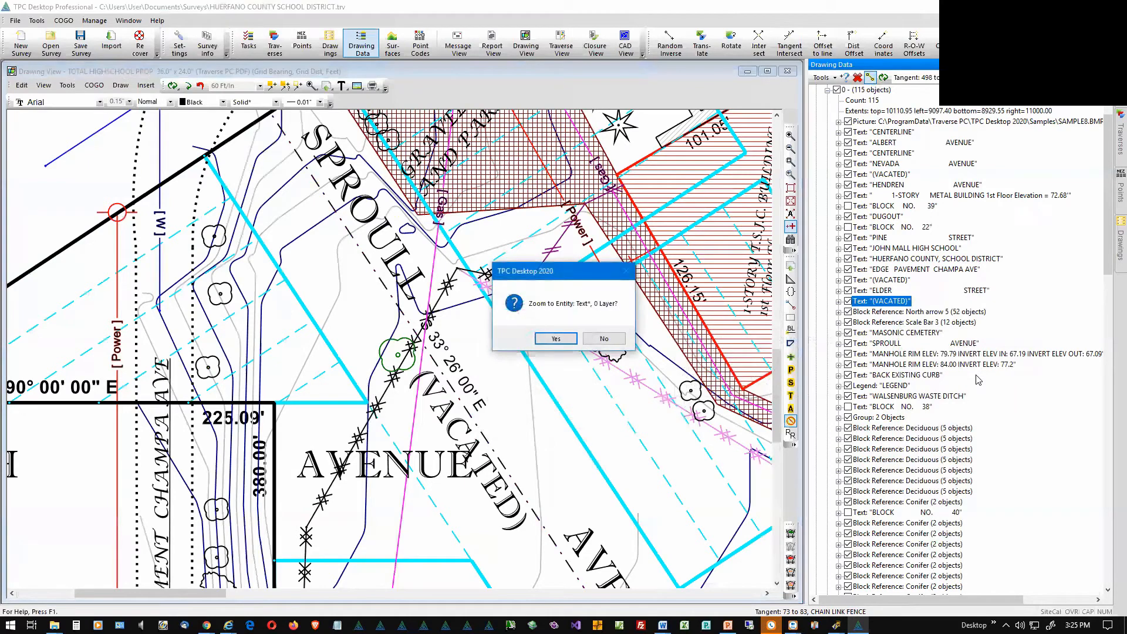
{"action": "left_click", "coordinate": [567, 340]}
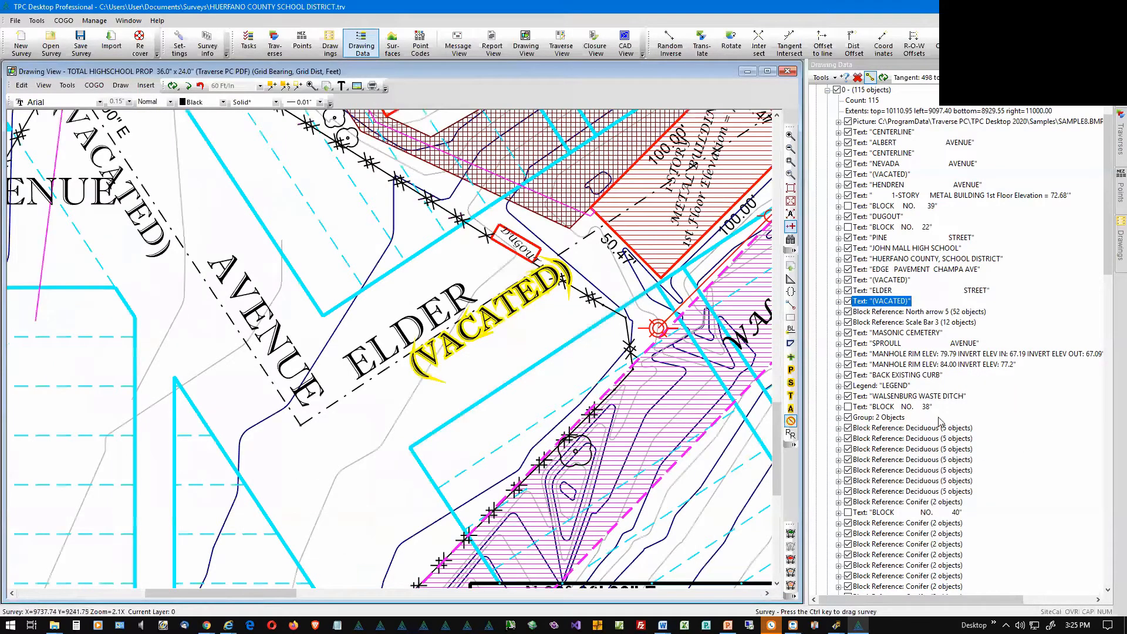
{"action": "right_click", "coordinate": [930, 354]}
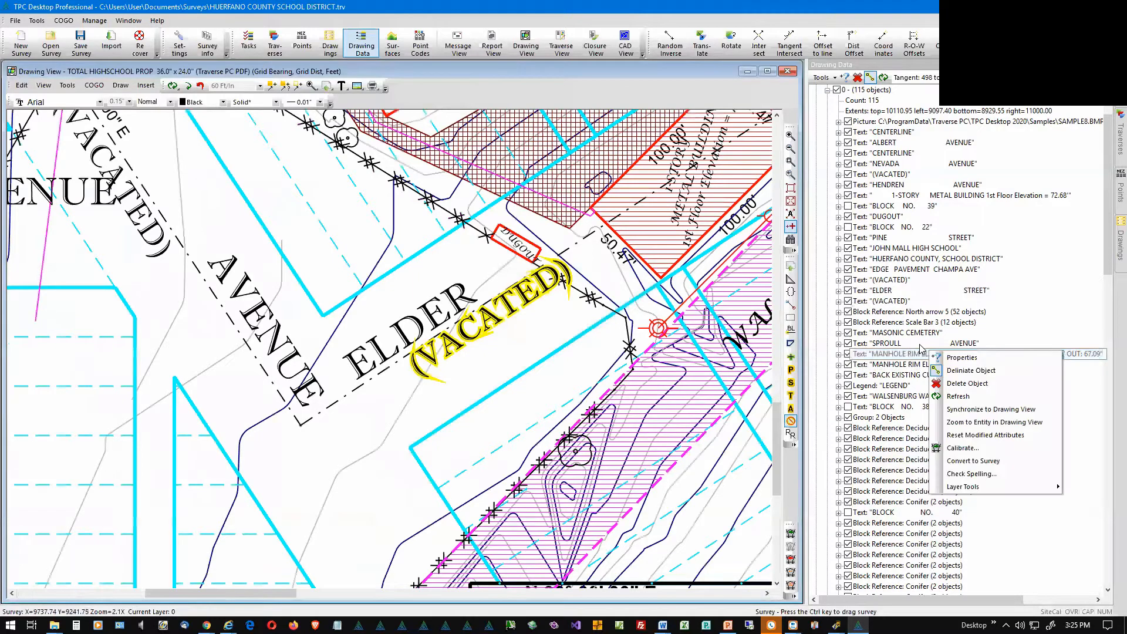
{"action": "left_click", "coordinate": [894, 354]}
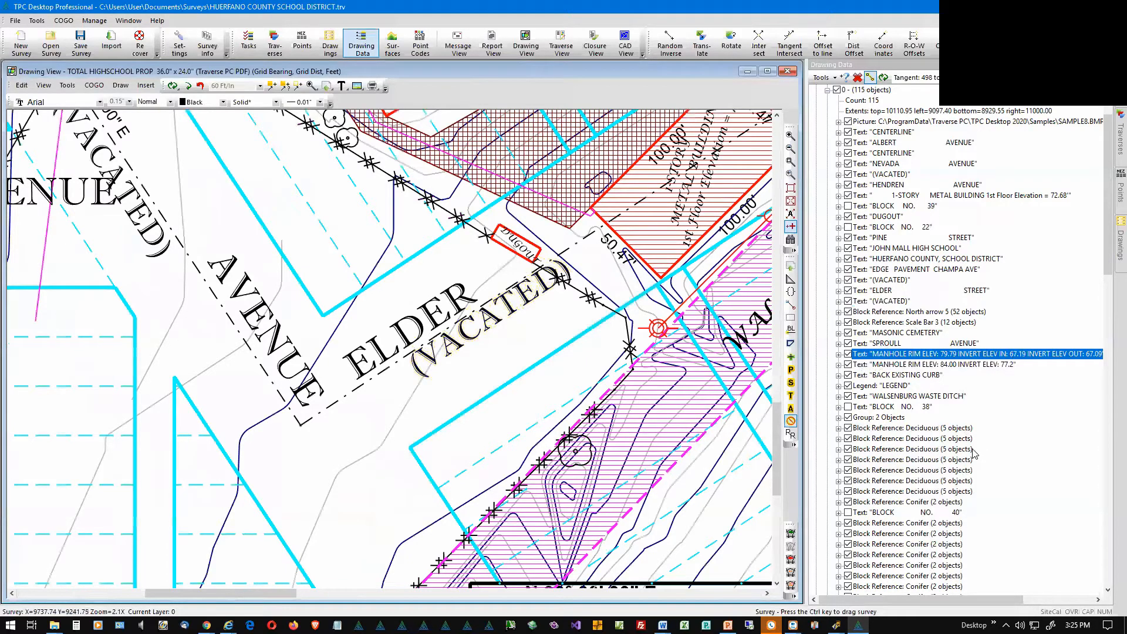
- Delineate the objects of layers 0, TPCSymbols and TPCLines one after another across most of the site drawing
{"action": "scroll", "coordinate": [483, 381], "scroll_direction": "down", "scroll_amount": 2}
{"action": "scroll", "coordinate": [483, 380], "scroll_direction": "down", "scroll_amount": 1}
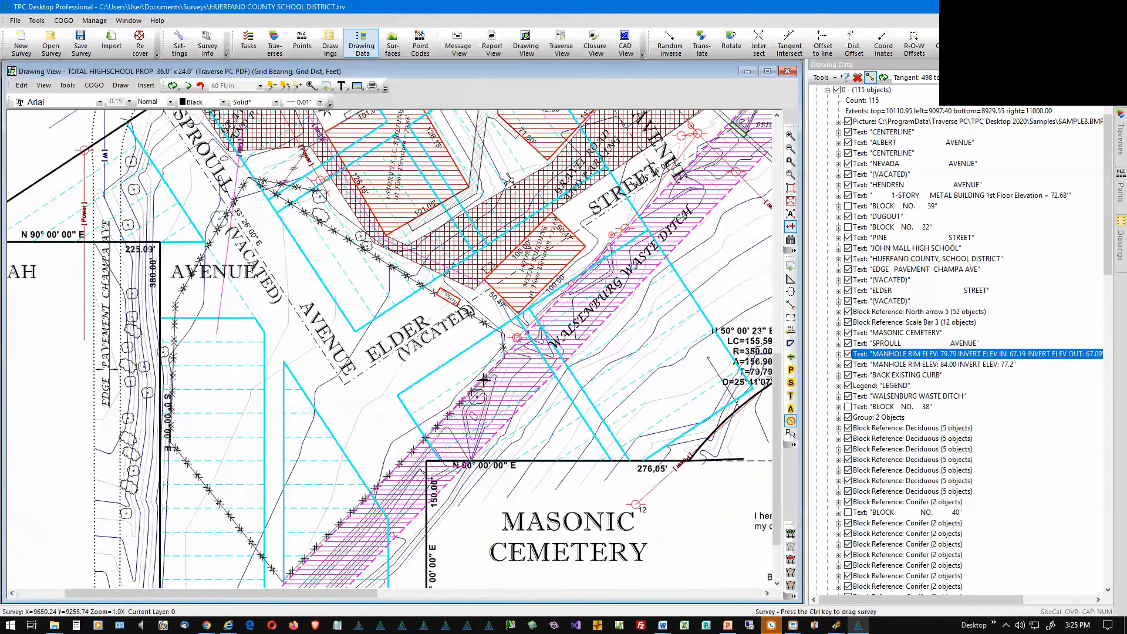
{"action": "scroll", "coordinate": [484, 381], "scroll_direction": "down", "scroll_amount": 1}
{"action": "scroll", "coordinate": [483, 380], "scroll_direction": "down", "scroll_amount": 1}
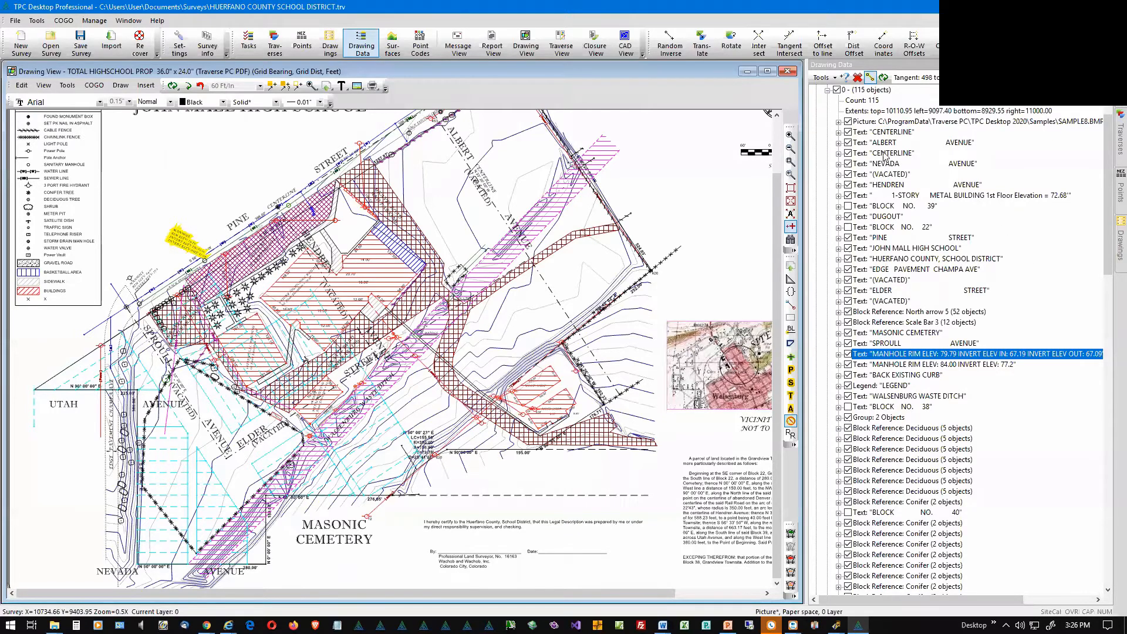
{"action": "left_click", "coordinate": [828, 91]}
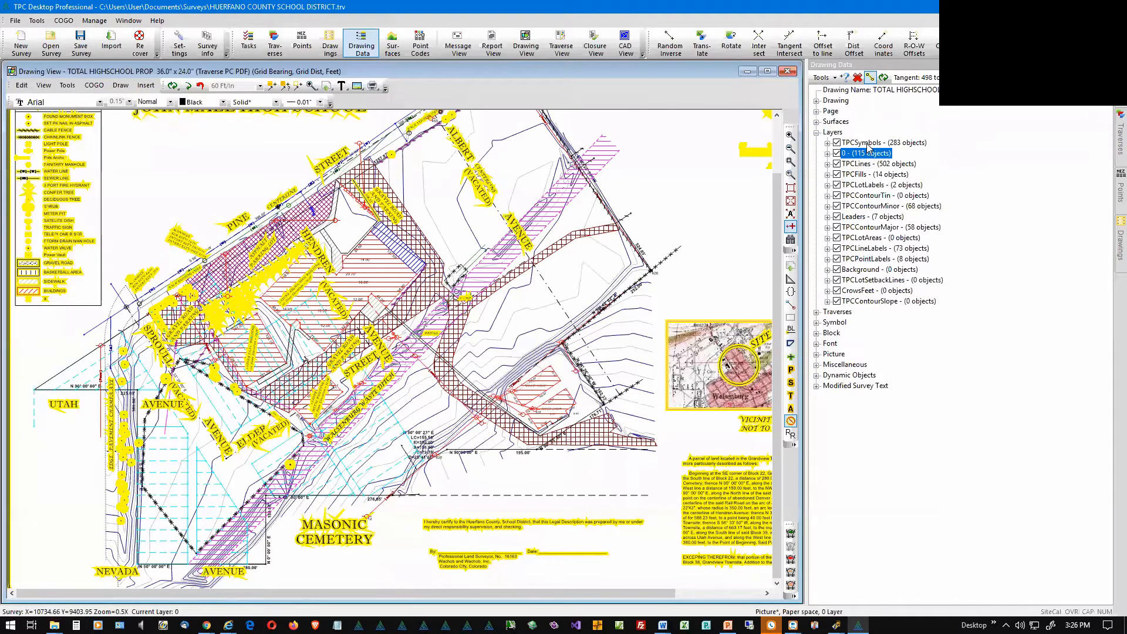
{"action": "left_click", "coordinate": [868, 143]}
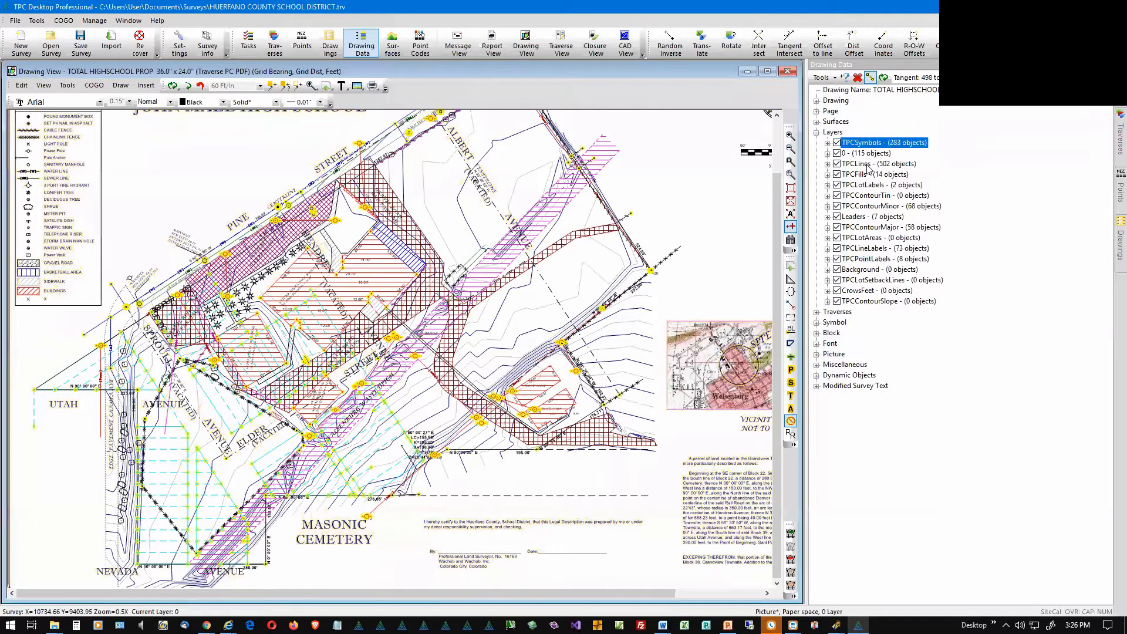
{"action": "left_click", "coordinate": [867, 165]}
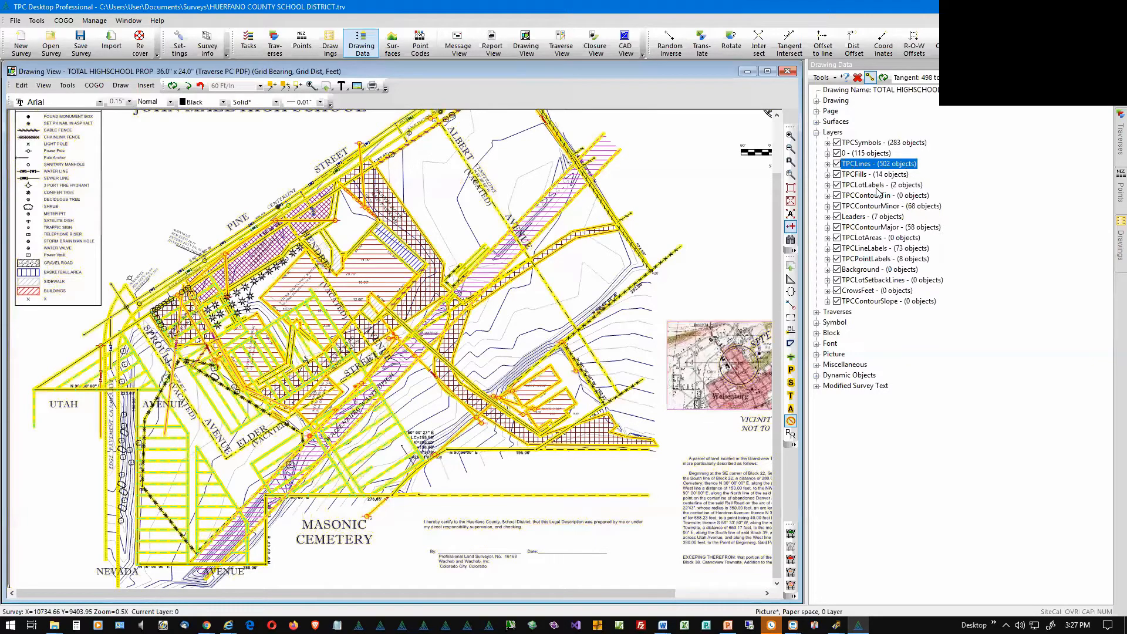
- Expand the drawing's traverses list in place of its layers, and show the traverses by group in the Traverses manager
{"action": "left_click", "coordinate": [817, 134]}
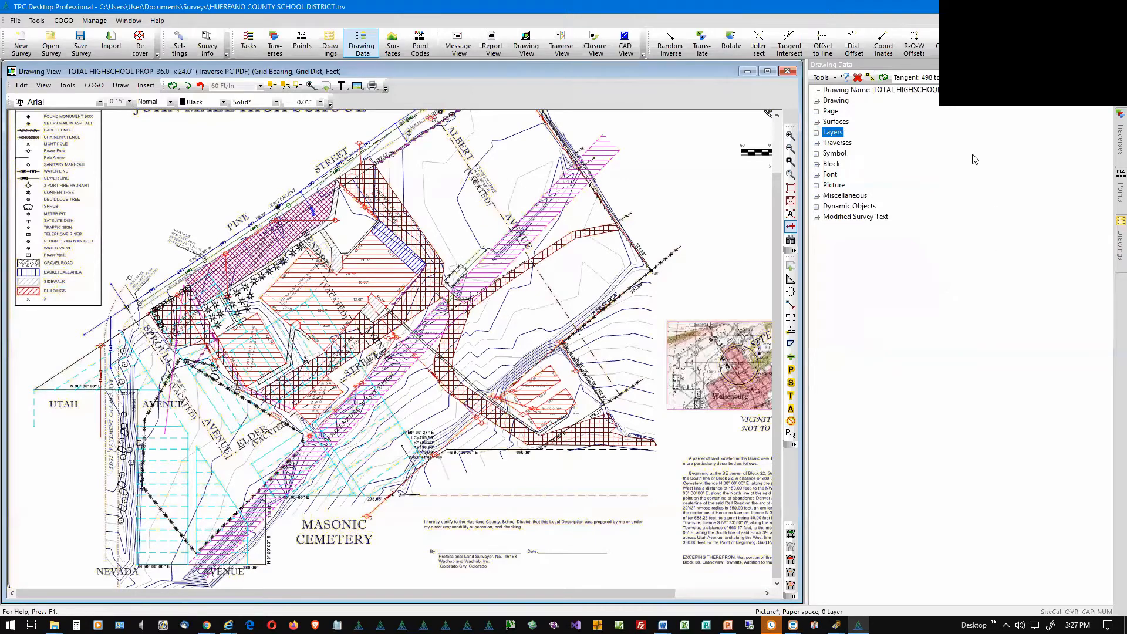
{"action": "left_click", "coordinate": [817, 144]}
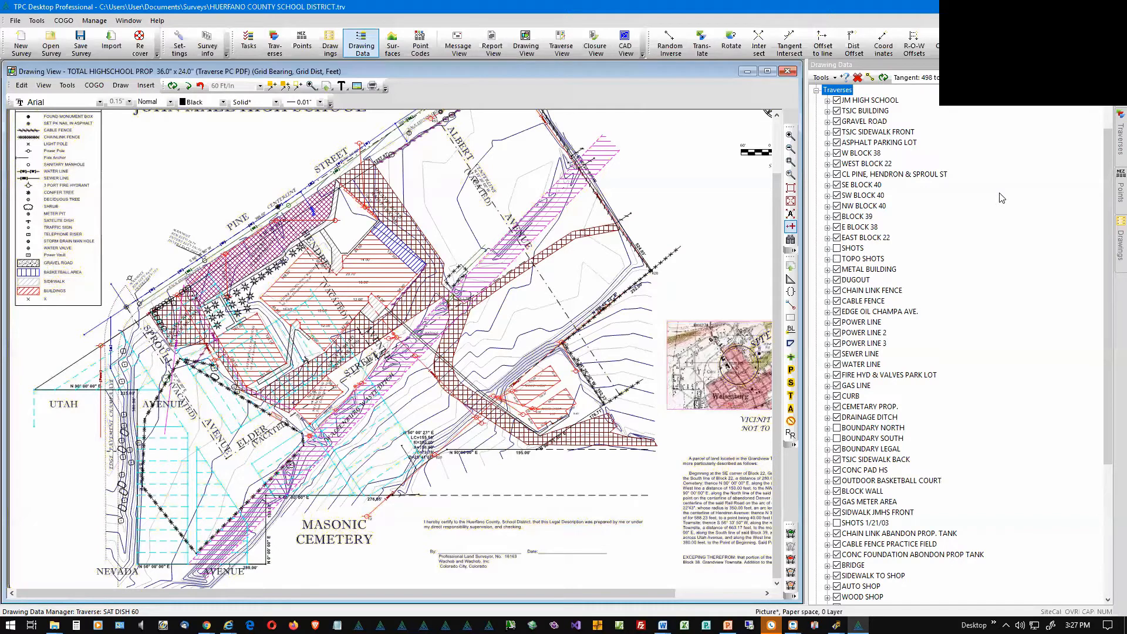
{"action": "mouse_move", "coordinate": [1111, 147]}
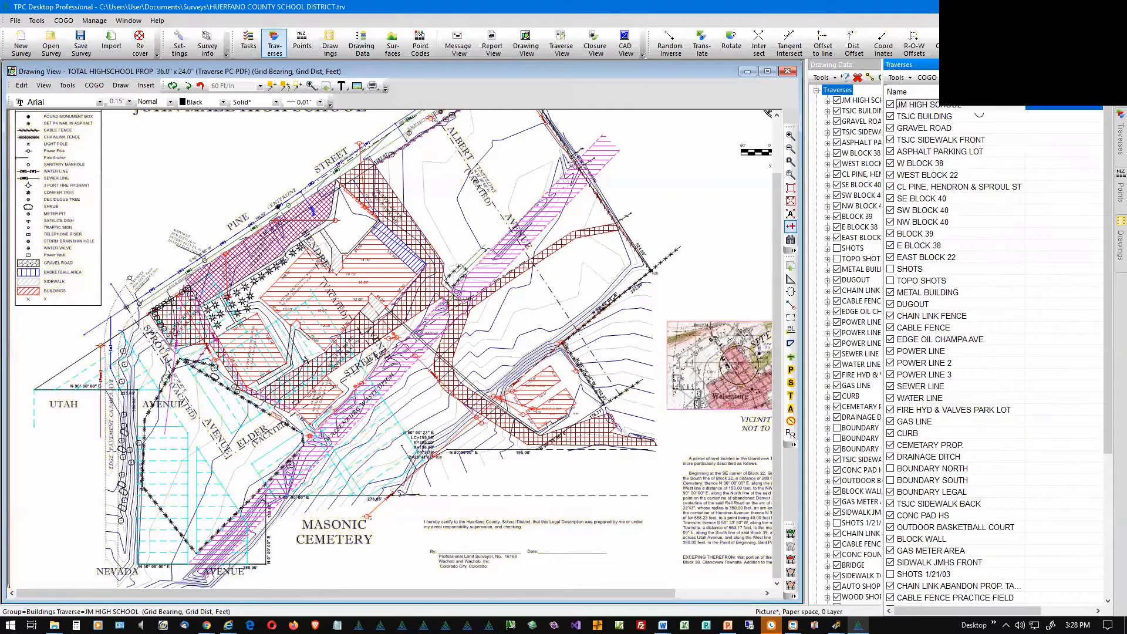
{"action": "right_click", "coordinate": [979, 114]}
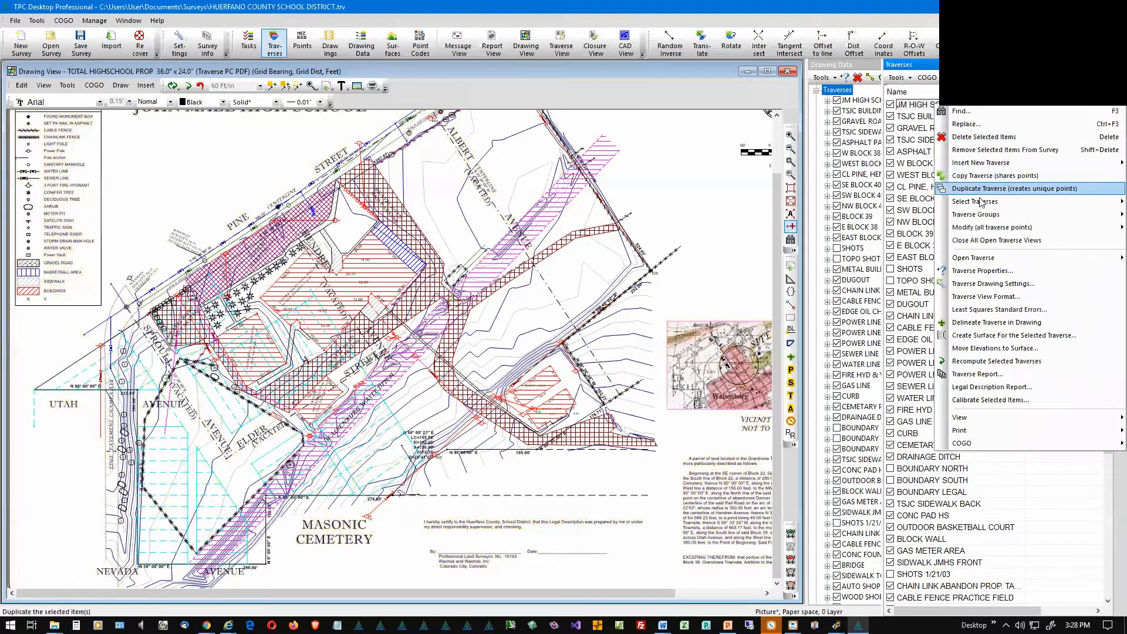
{"action": "mouse_move", "coordinate": [978, 216]}
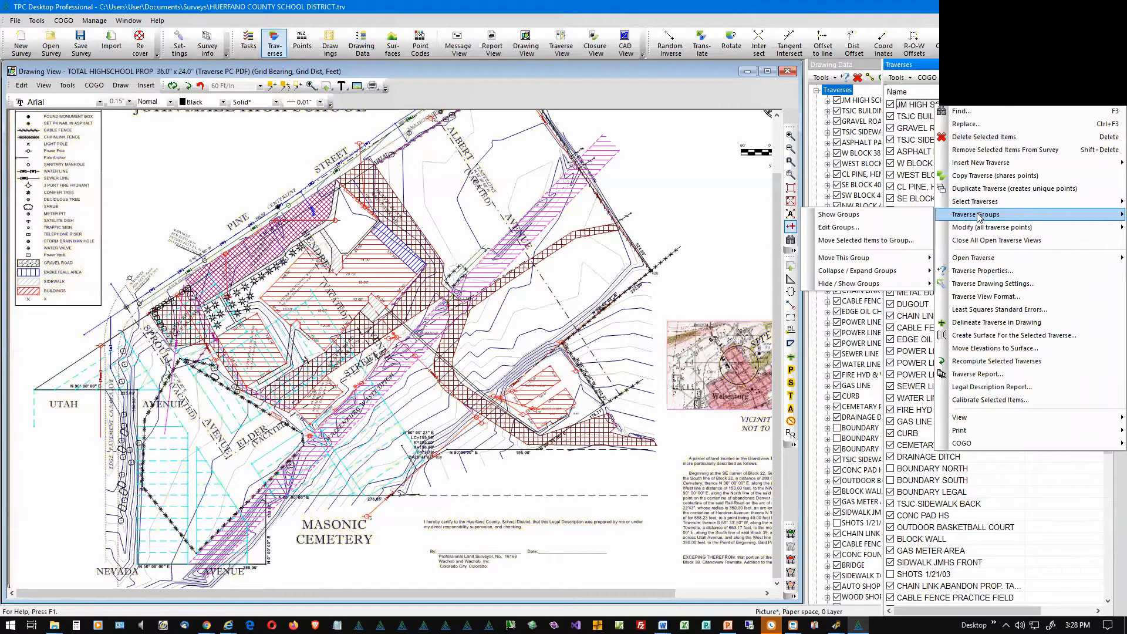
{"action": "left_click", "coordinate": [873, 220]}
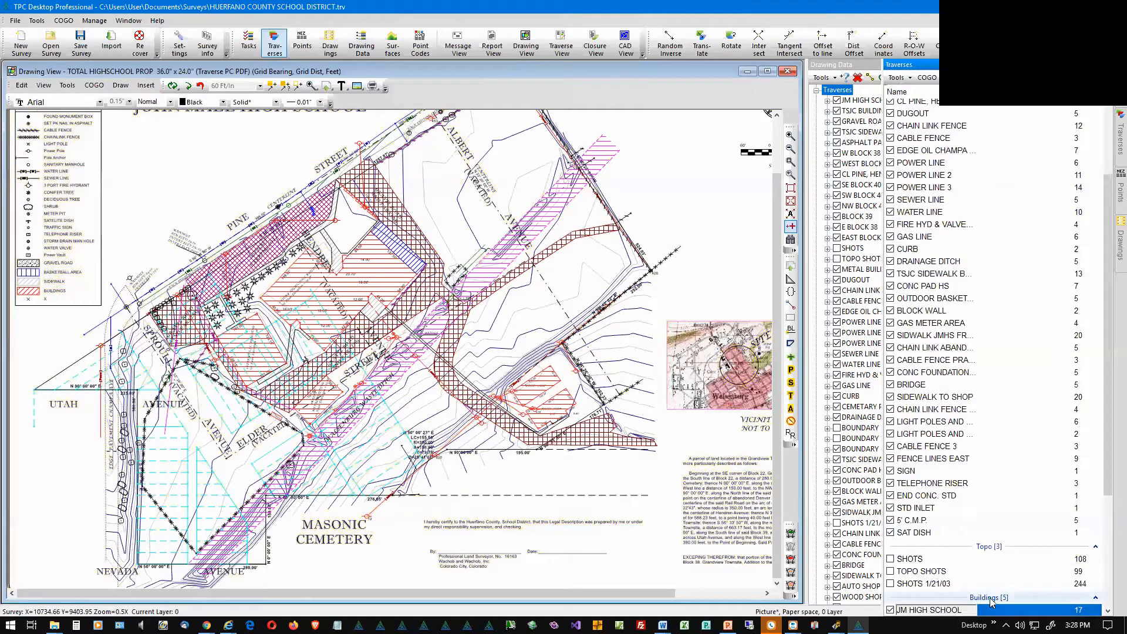
- Widen the Traverses manager and collapse its Boundaries, Features, Topo and Blocks groups, leaving Buildings expanded
{"action": "left_click", "coordinate": [1095, 548]}
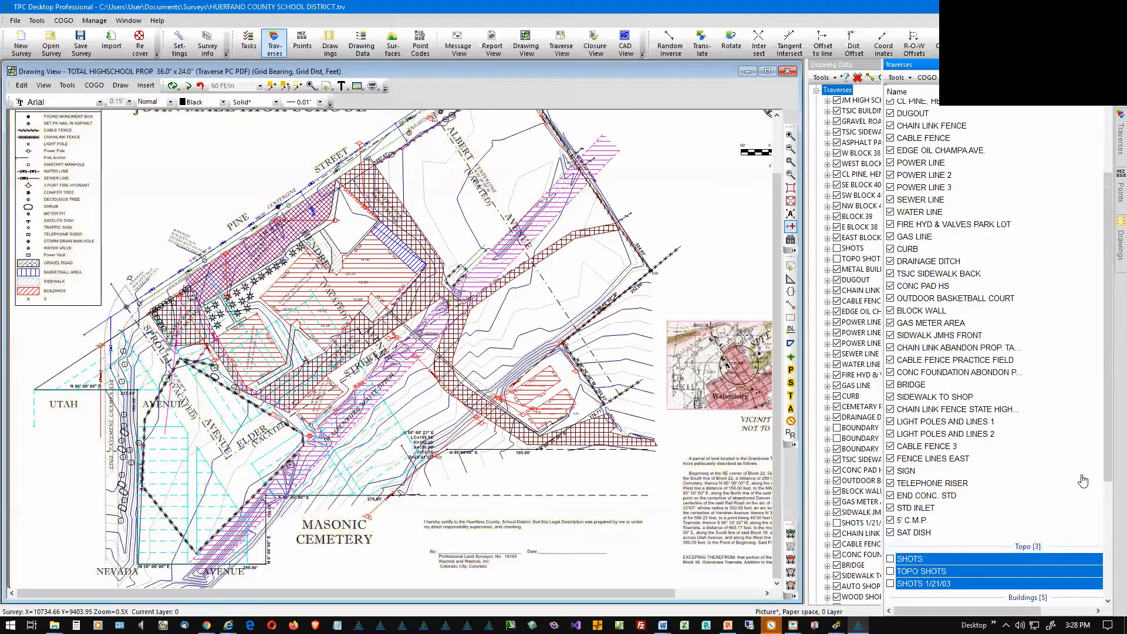
{"action": "scroll", "coordinate": [1048, 400], "scroll_direction": "up", "scroll_amount": 3}
{"action": "scroll", "coordinate": [1049, 400], "scroll_direction": "up", "scroll_amount": 1}
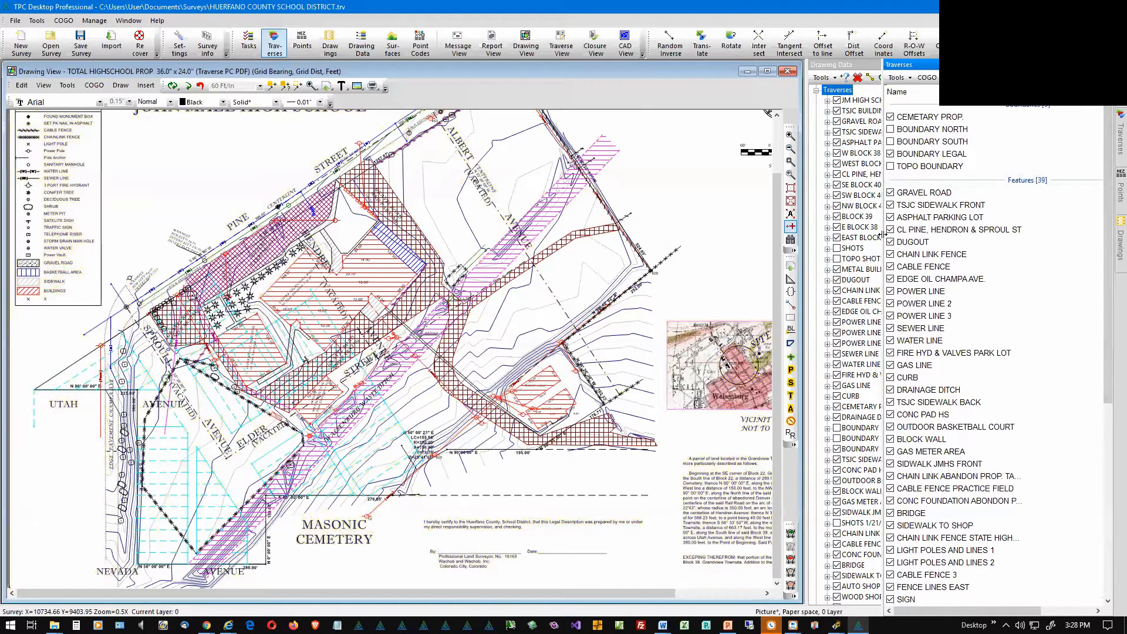
{"action": "left_click_drag", "start_coordinate": [882, 235], "coordinate": [746, 235]}
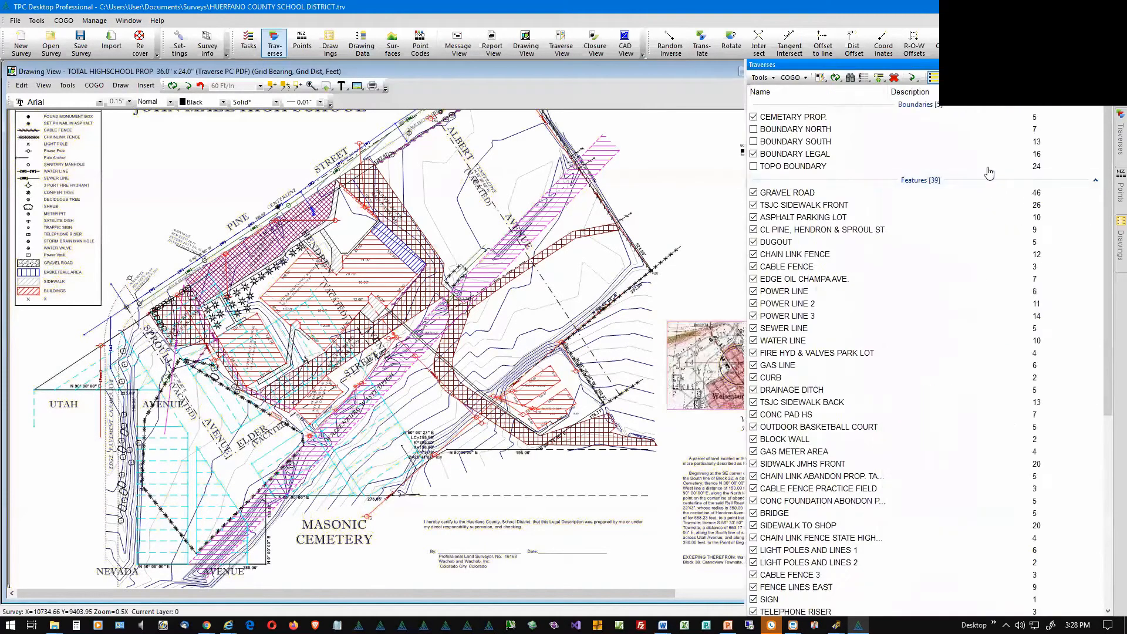
{"action": "left_click", "coordinate": [1096, 181]}
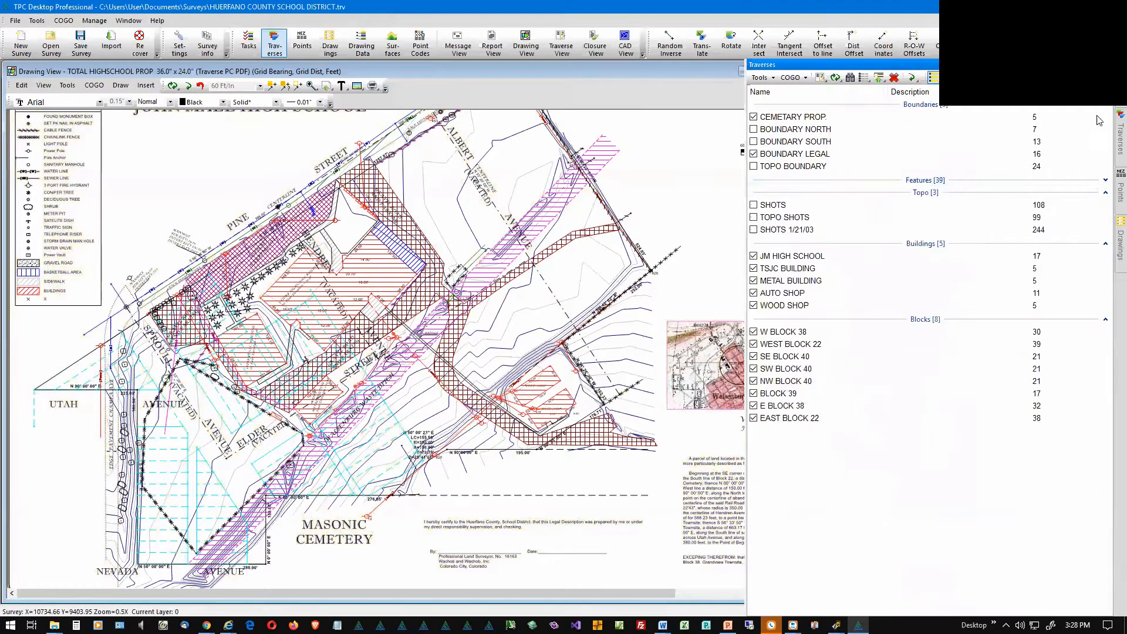
{"action": "left_click", "coordinate": [1105, 106]}
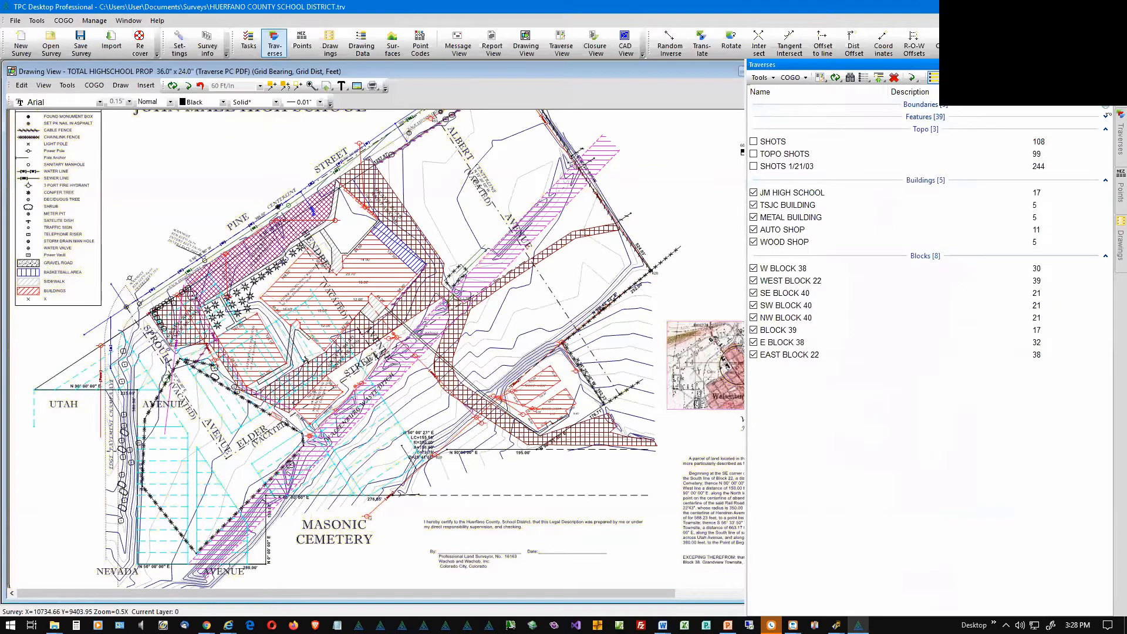
{"action": "left_click", "coordinate": [1106, 129]}
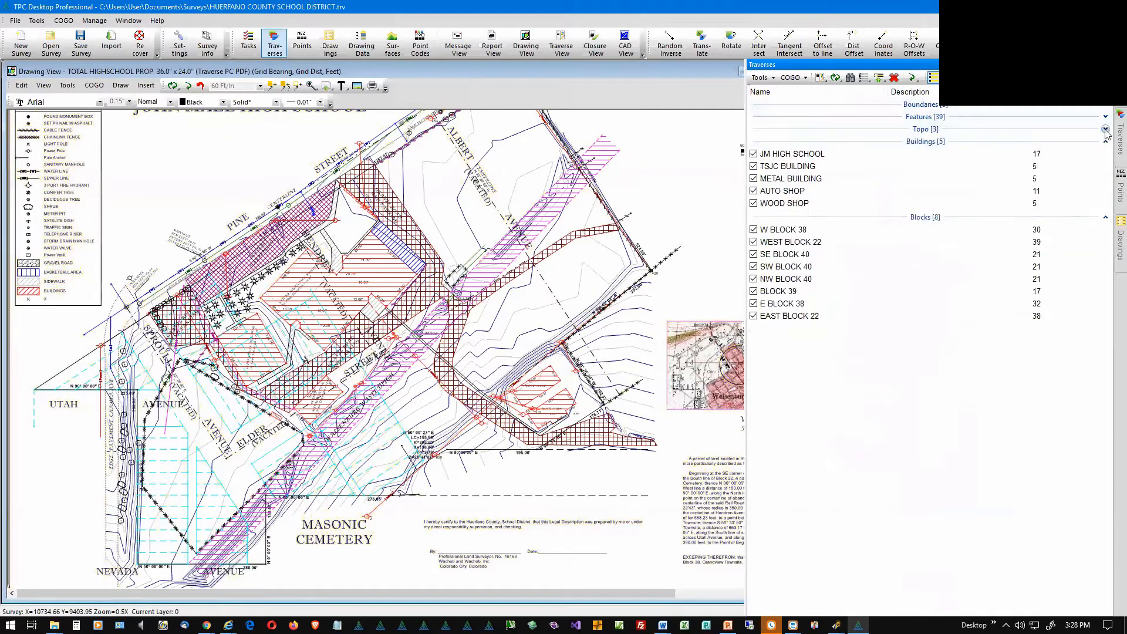
{"action": "left_click", "coordinate": [1105, 217]}
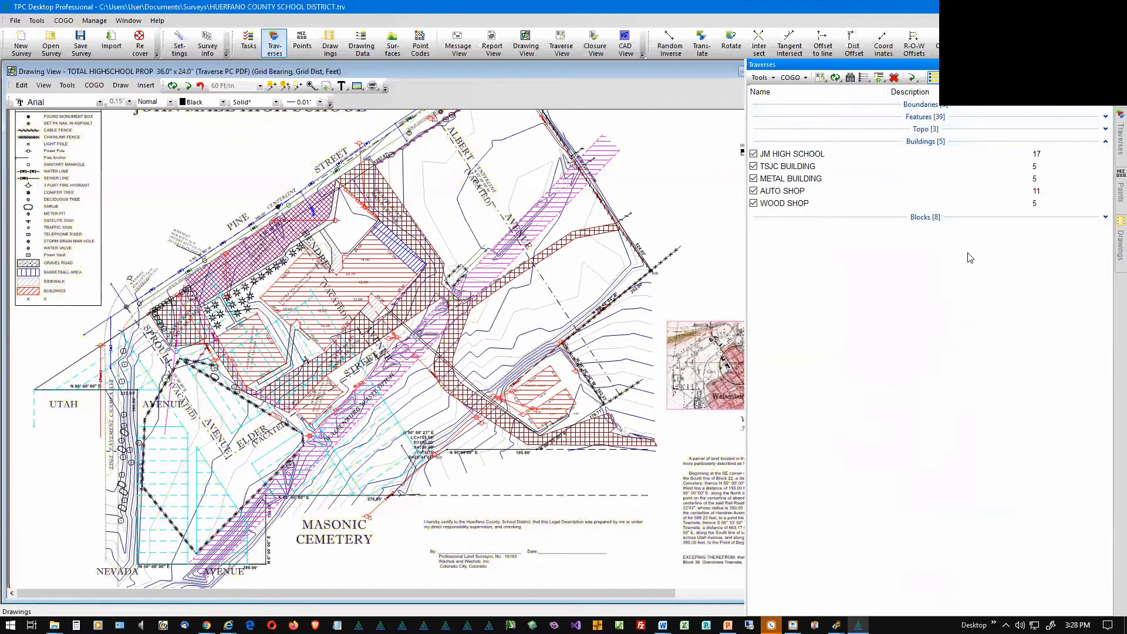
- Expand the Boundaries group in the Traverses manager and return to the drawing
{"action": "left_click", "coordinate": [677, 68]}
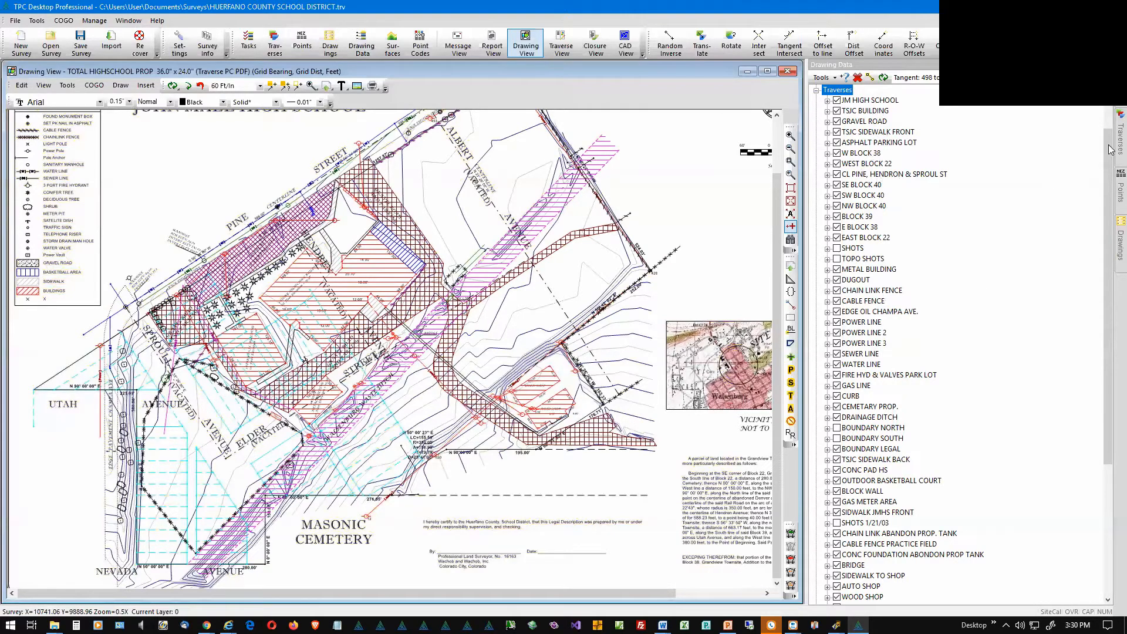
{"action": "mouse_move", "coordinate": [1113, 145]}
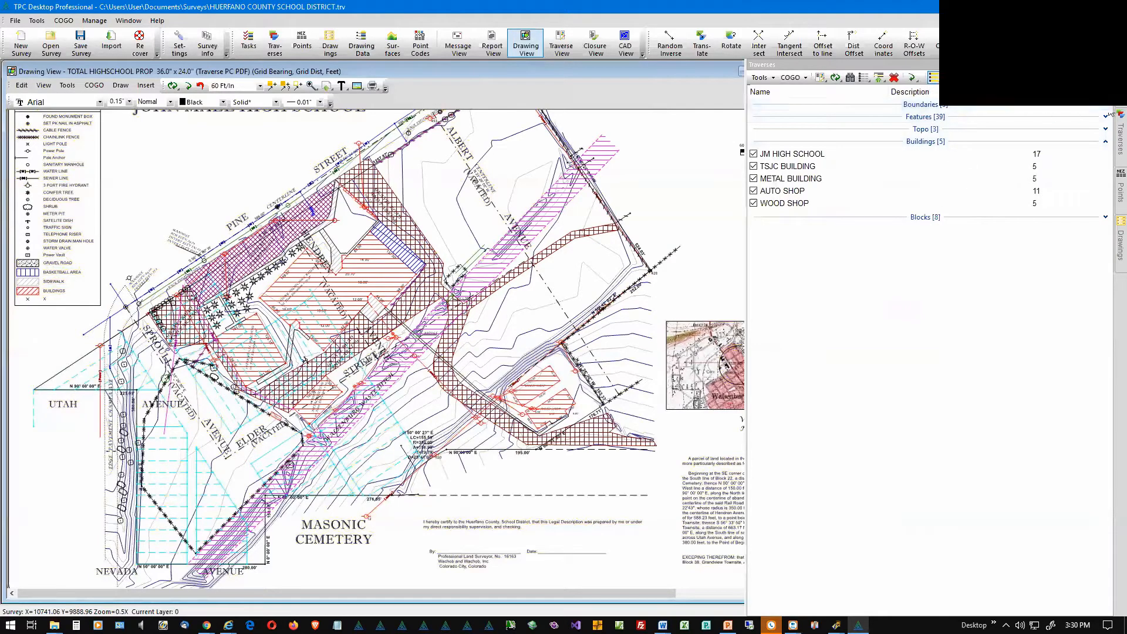
{"action": "left_click", "coordinate": [1001, 107]}
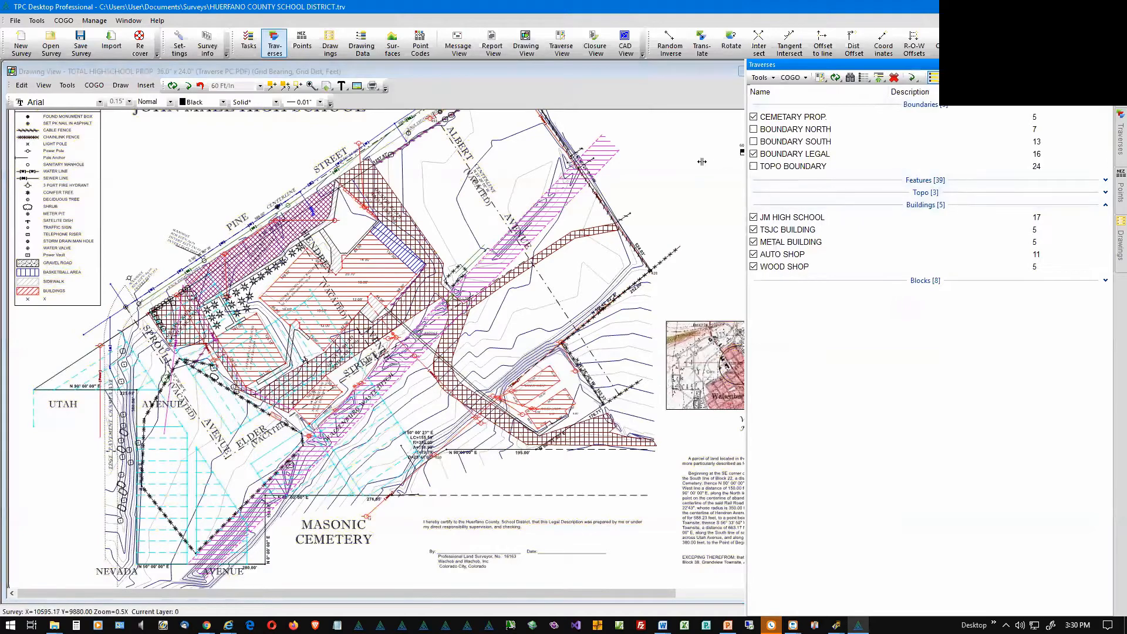
{"action": "left_click", "coordinate": [702, 161]}
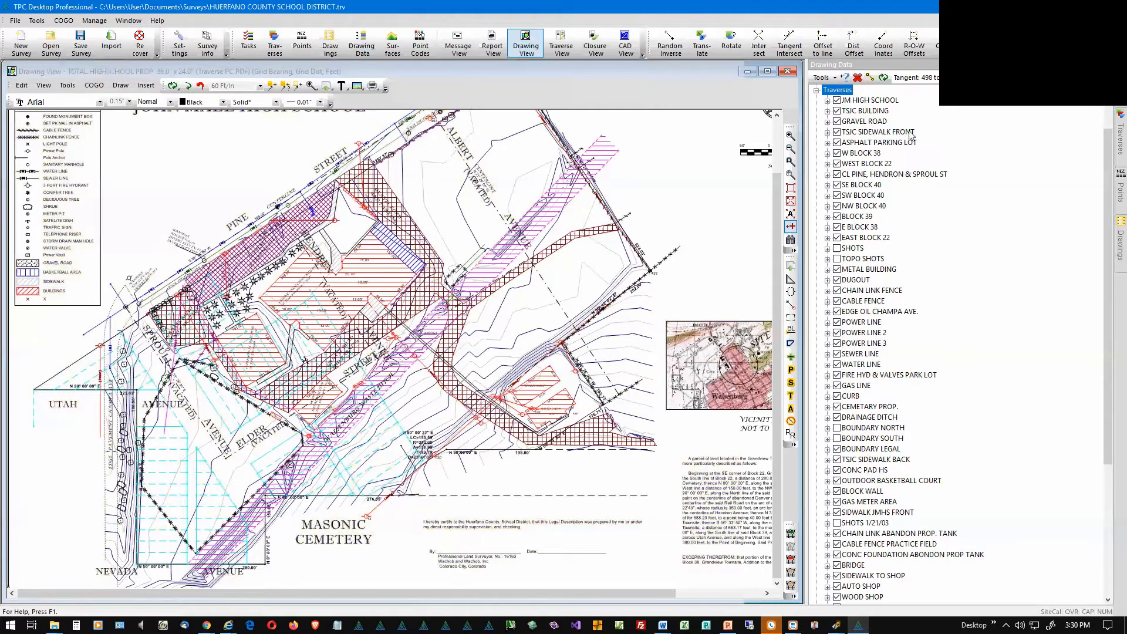
- Turn off the EAST BLOCK 22, E BLOCK 38 and BLOCK 39 traverses in the drawing
{"action": "left_click", "coordinate": [887, 102]}
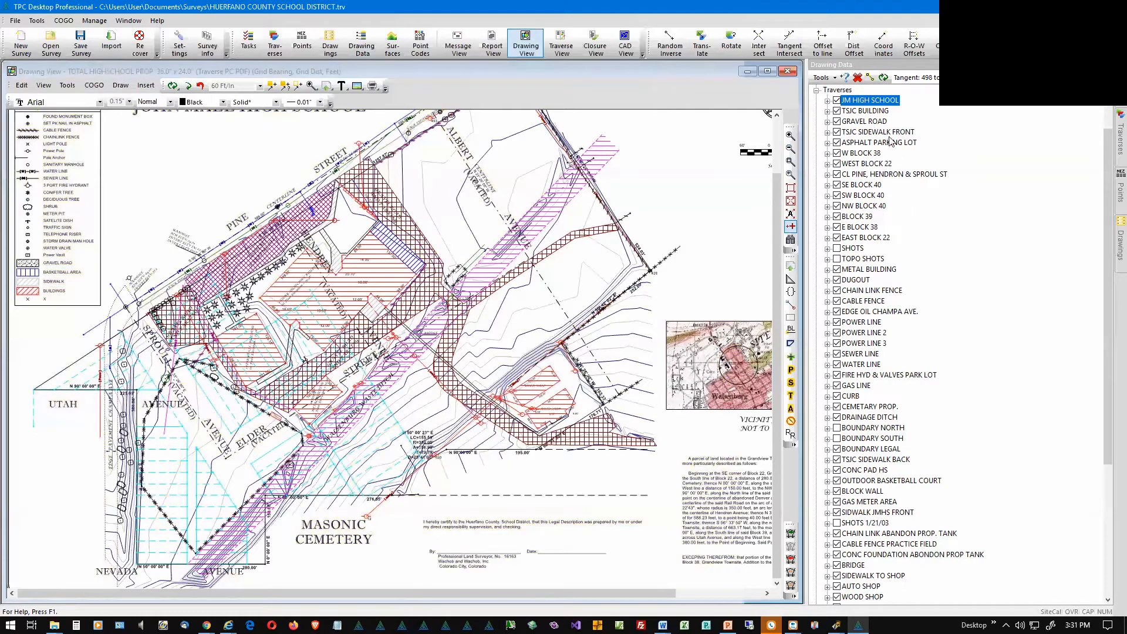
{"action": "left_click", "coordinate": [837, 237]}
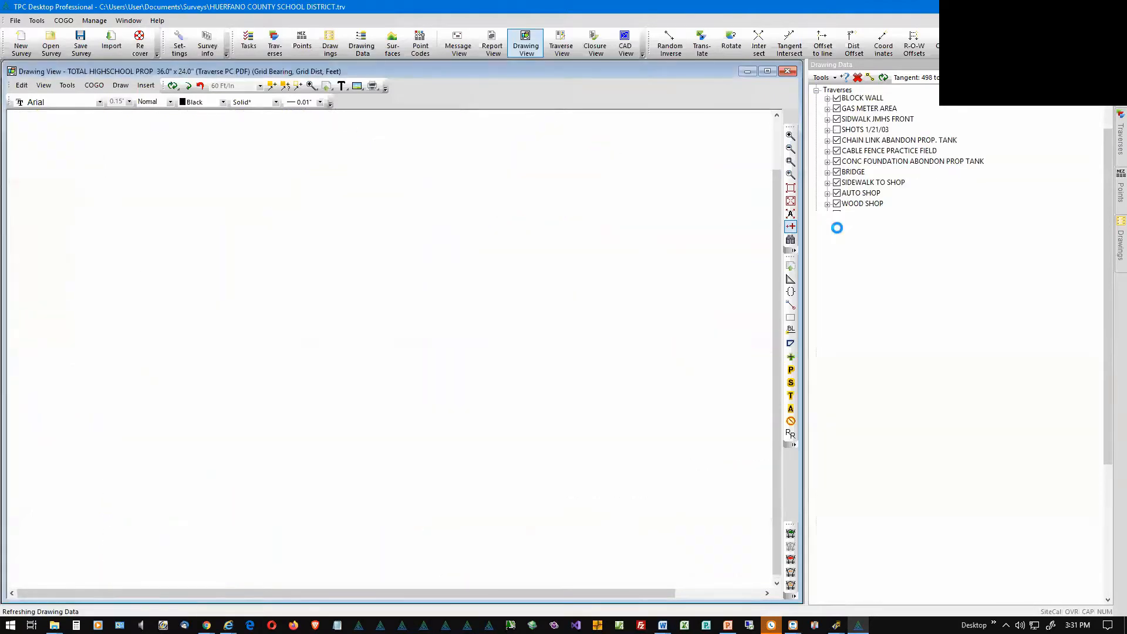
{"action": "left_click", "coordinate": [838, 227]}
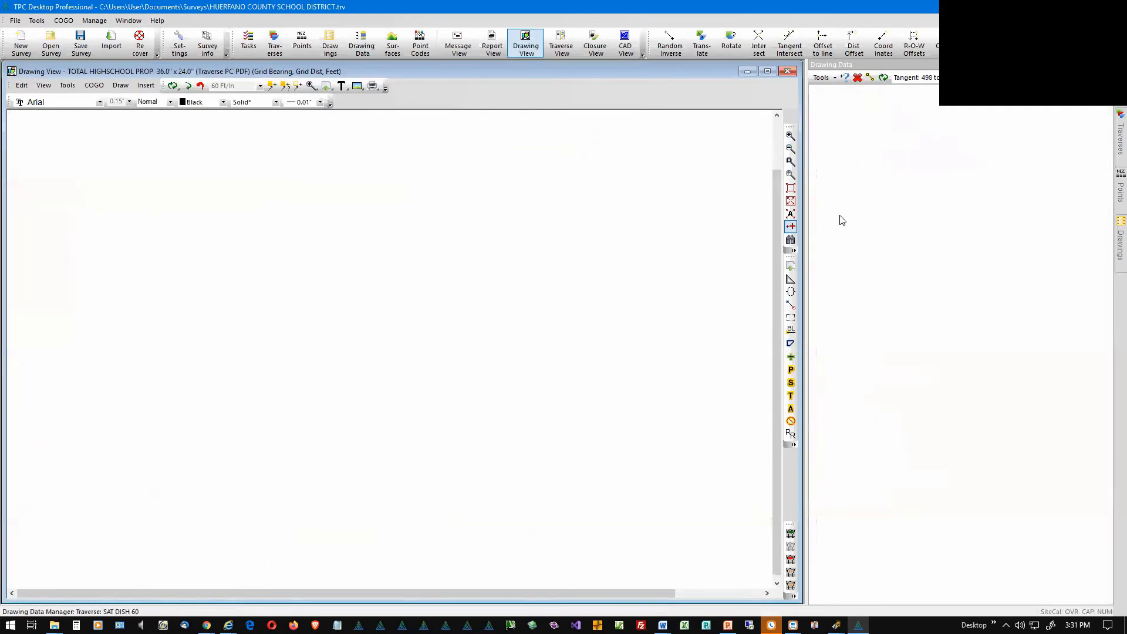
{"action": "left_click", "coordinate": [838, 217]}
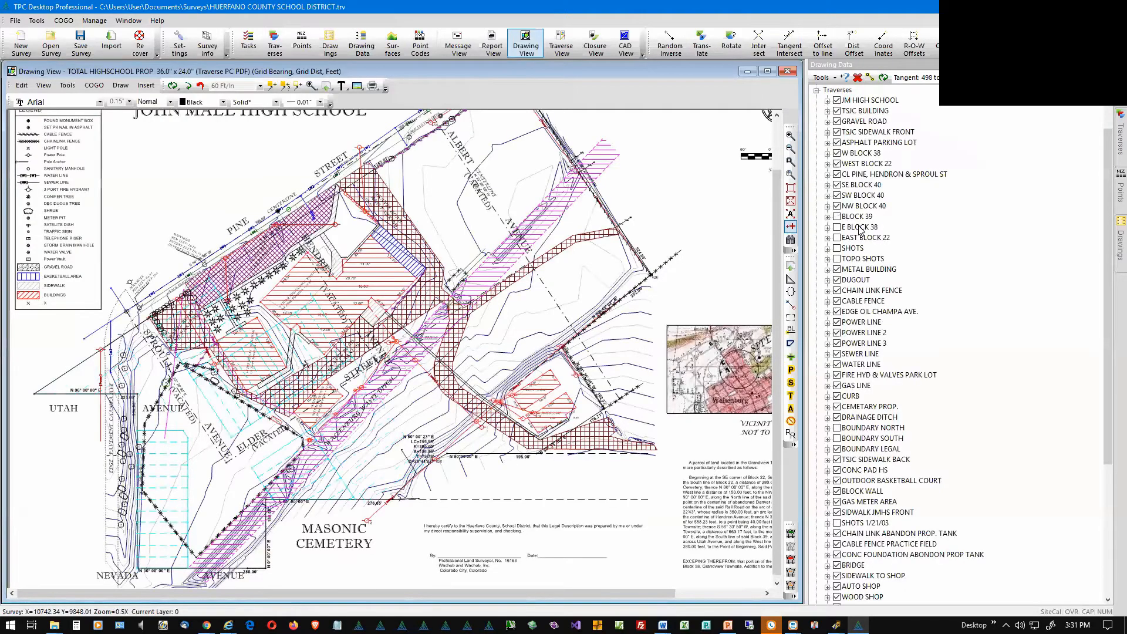
{"action": "left_click", "coordinate": [860, 232]}
{"action": "left_click", "coordinate": [859, 255]}
{"action": "left_click", "coordinate": [864, 225]}
{"action": "left_click", "coordinate": [862, 260]}
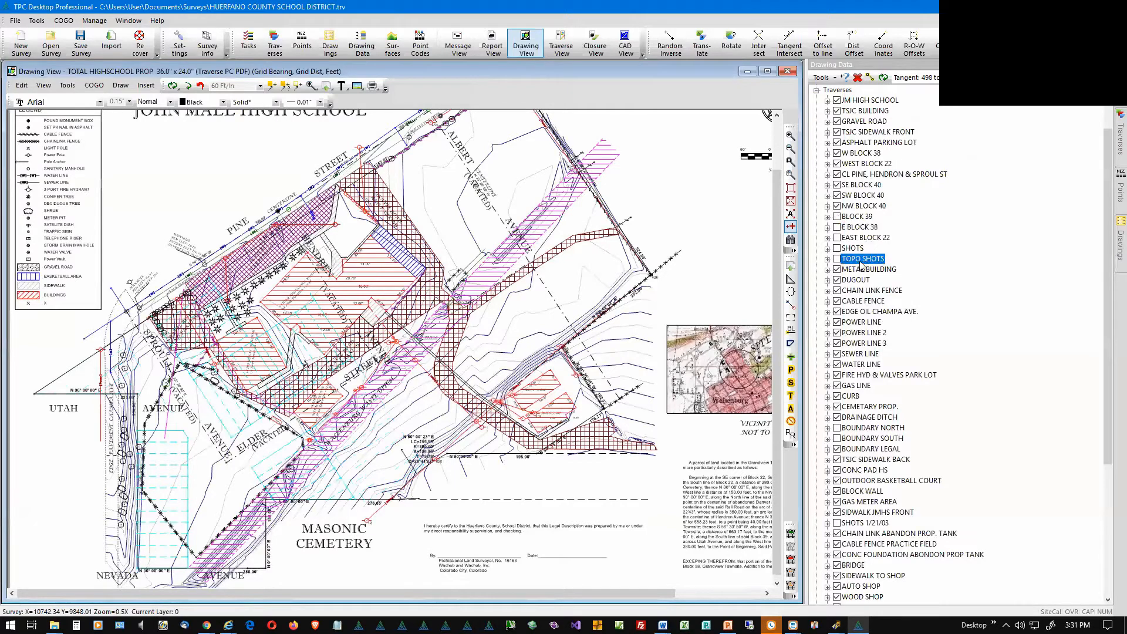
{"action": "left_click", "coordinate": [854, 218]}
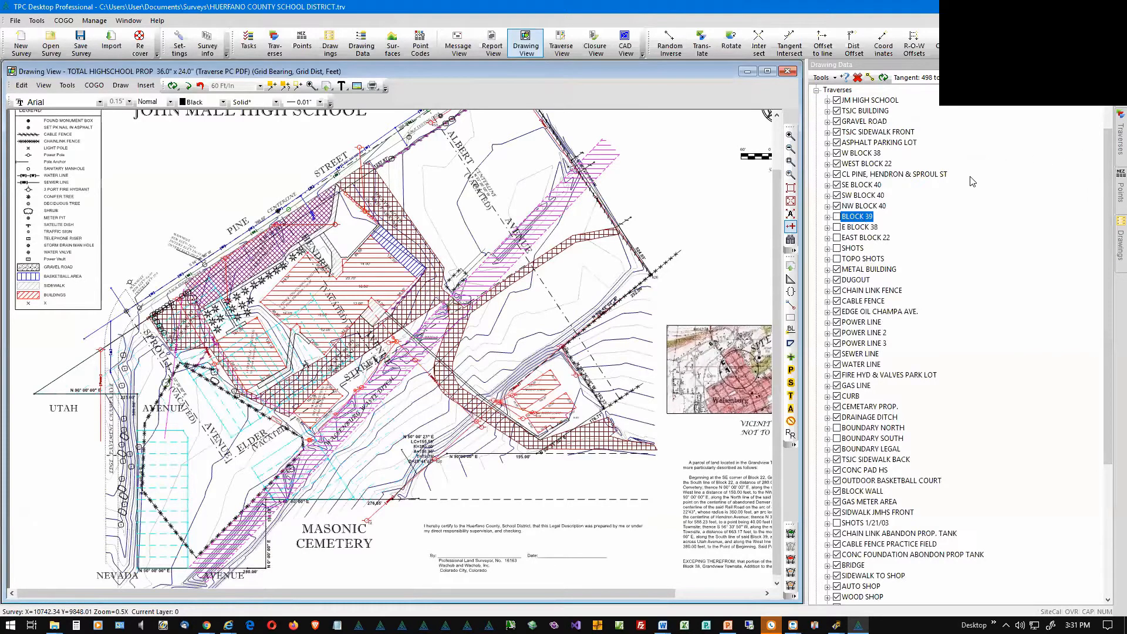
{"action": "left_click", "coordinate": [873, 175]}
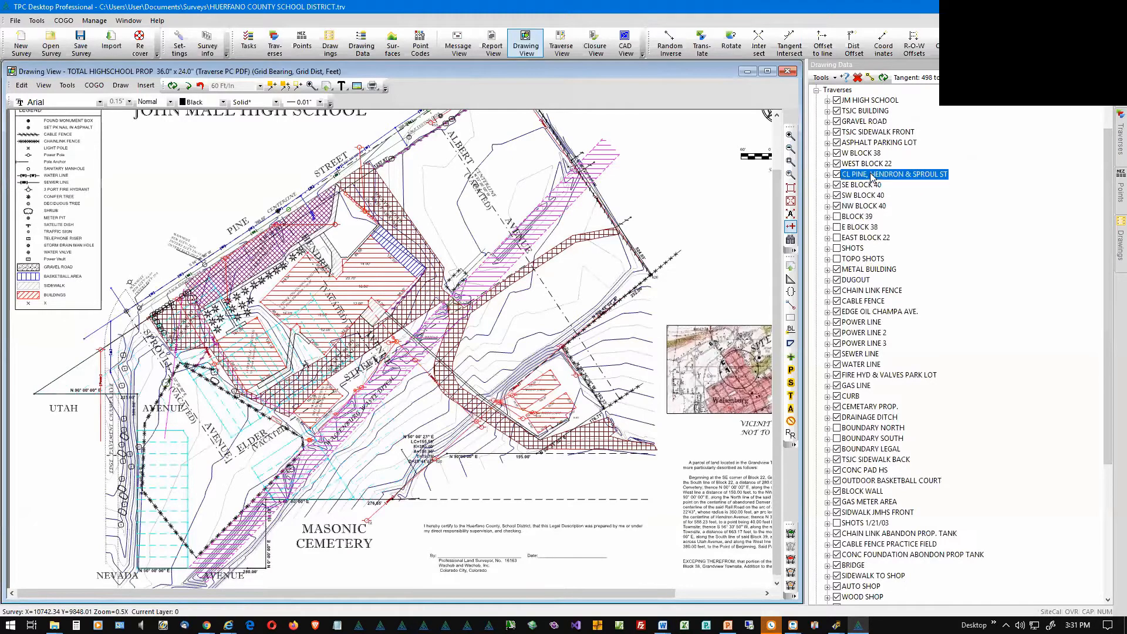
- Open the CL PINE, HENDRON & SPROUL ST traverse in a Traverse View and review its properties without changing them
{"action": "double_click", "coordinate": [873, 175]}
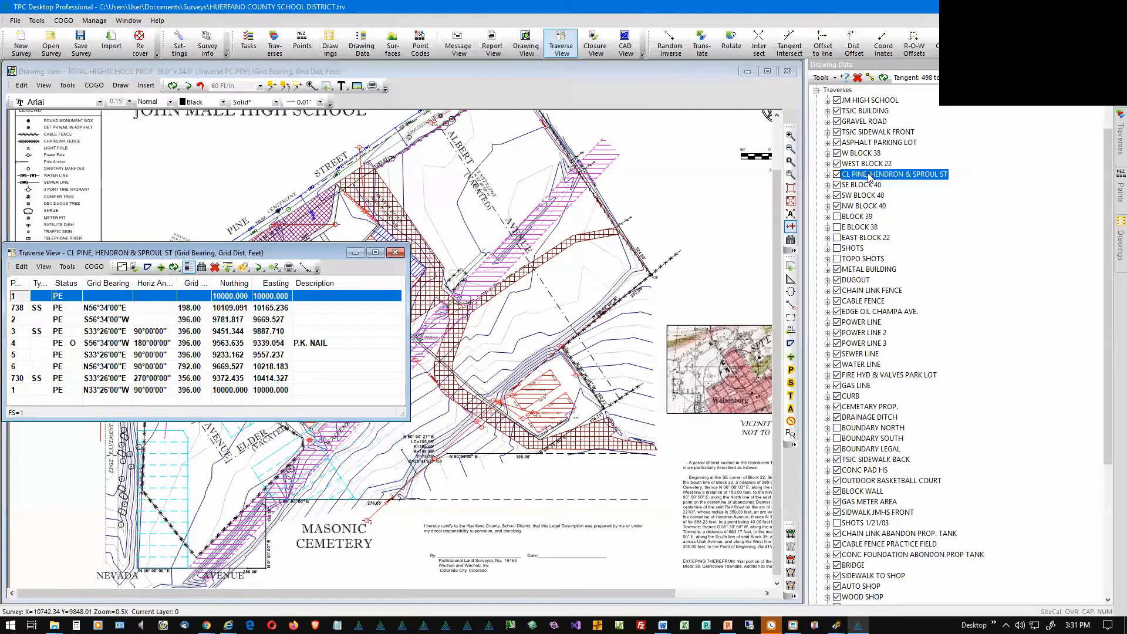
{"action": "right_click", "coordinate": [871, 178]}
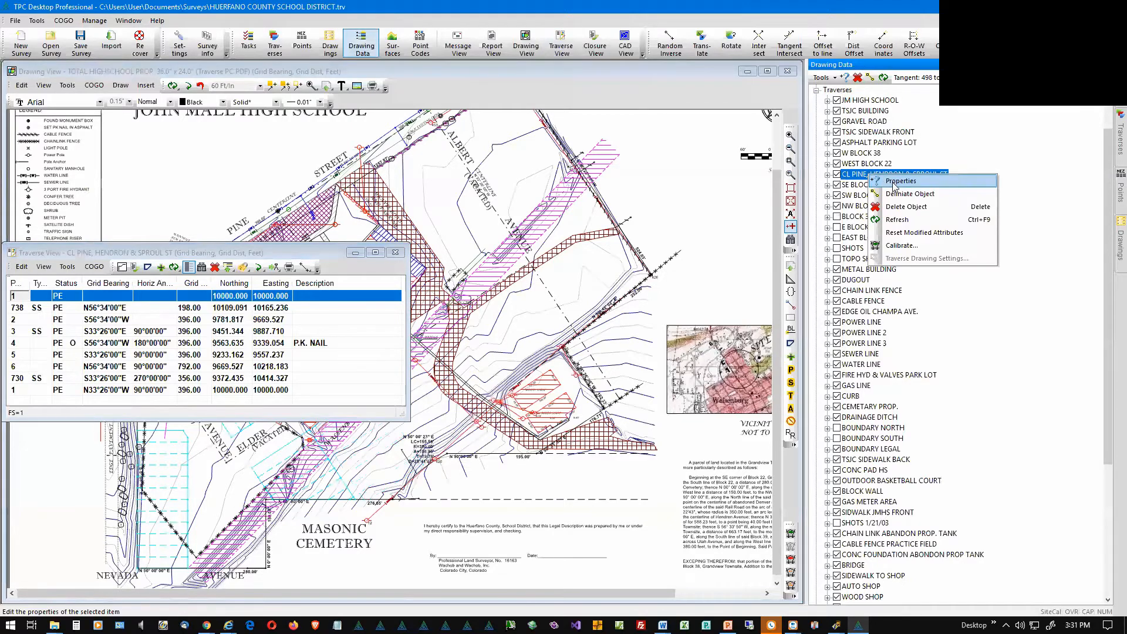
{"action": "left_click", "coordinate": [893, 183]}
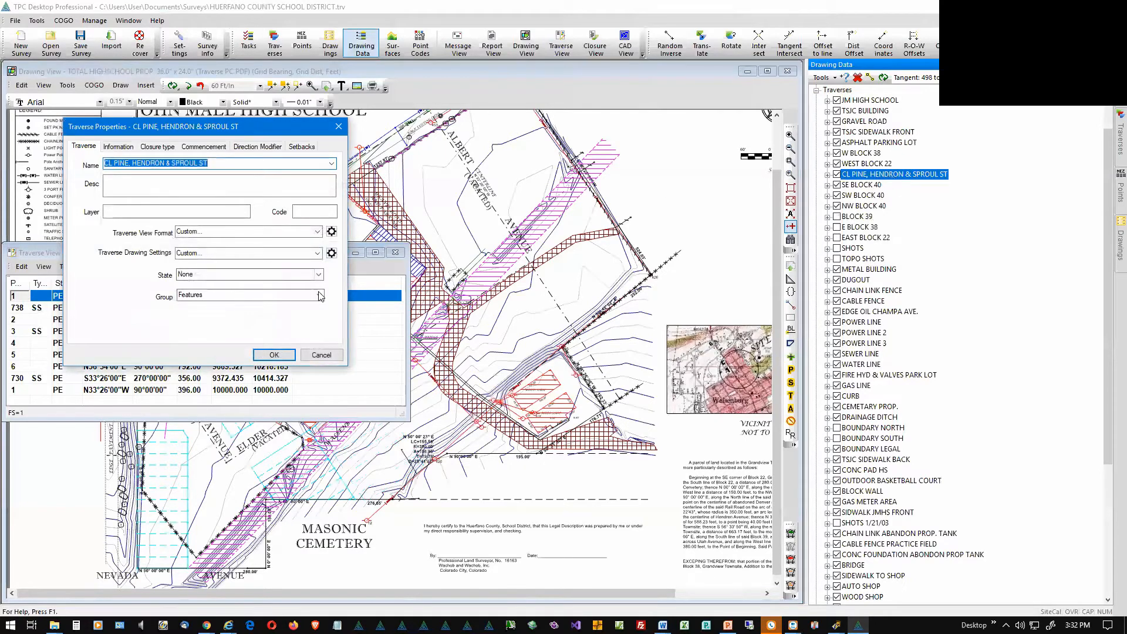
{"action": "left_click", "coordinate": [321, 356]}
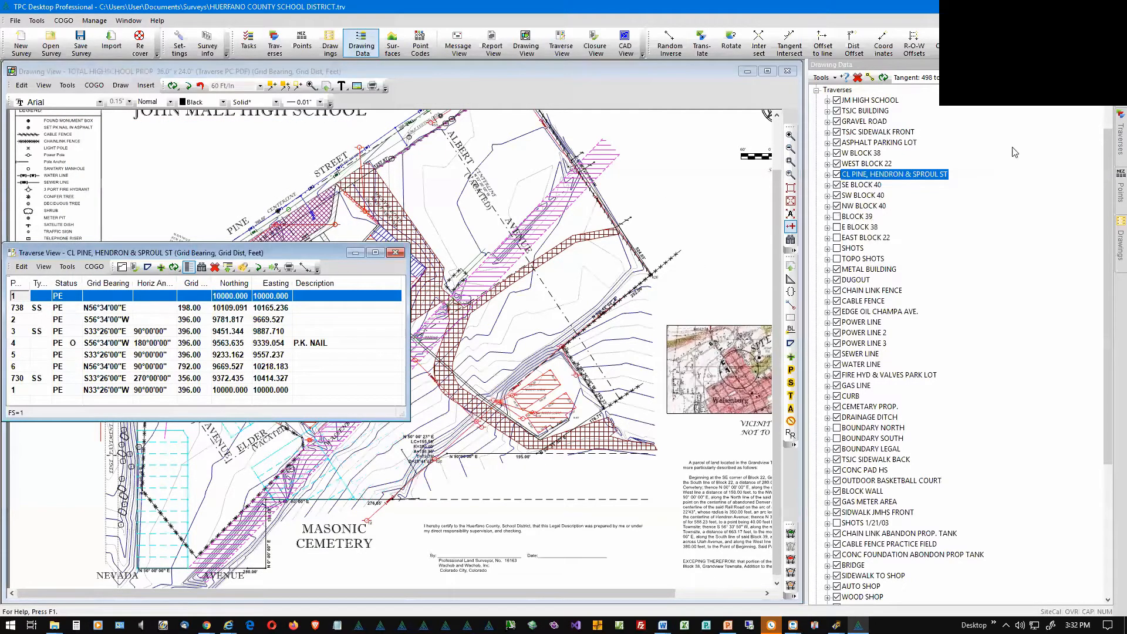
- Delineate the CL PINE, HENDRON & SPROUL ST traverse in the drawing and close its Traverse View
{"action": "right_click", "coordinate": [926, 176]}
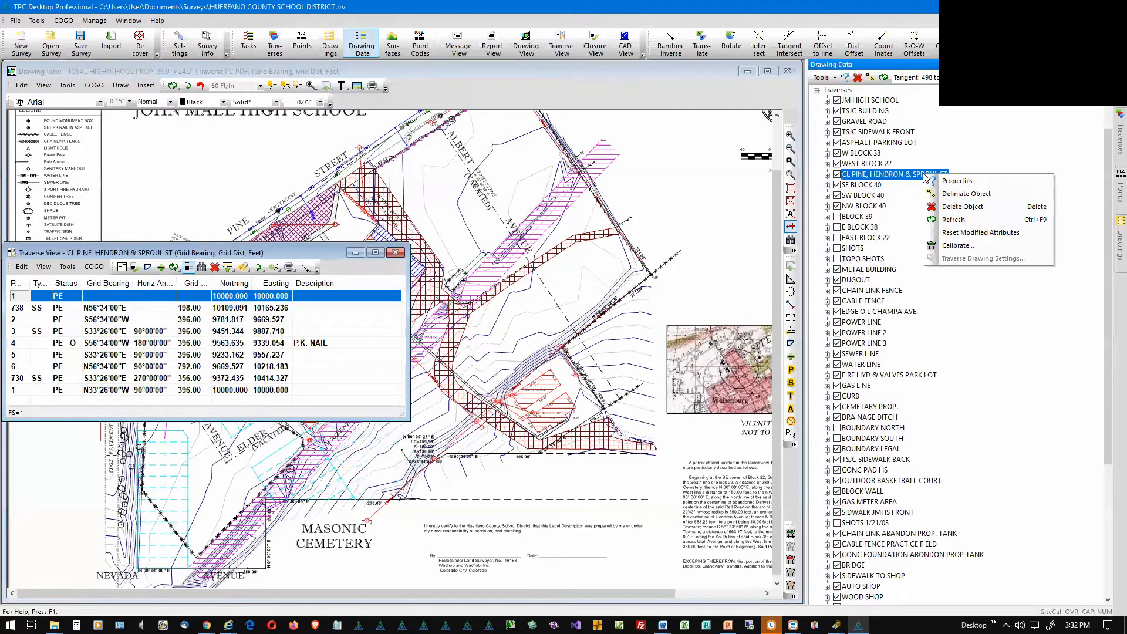
{"action": "left_click", "coordinate": [952, 198]}
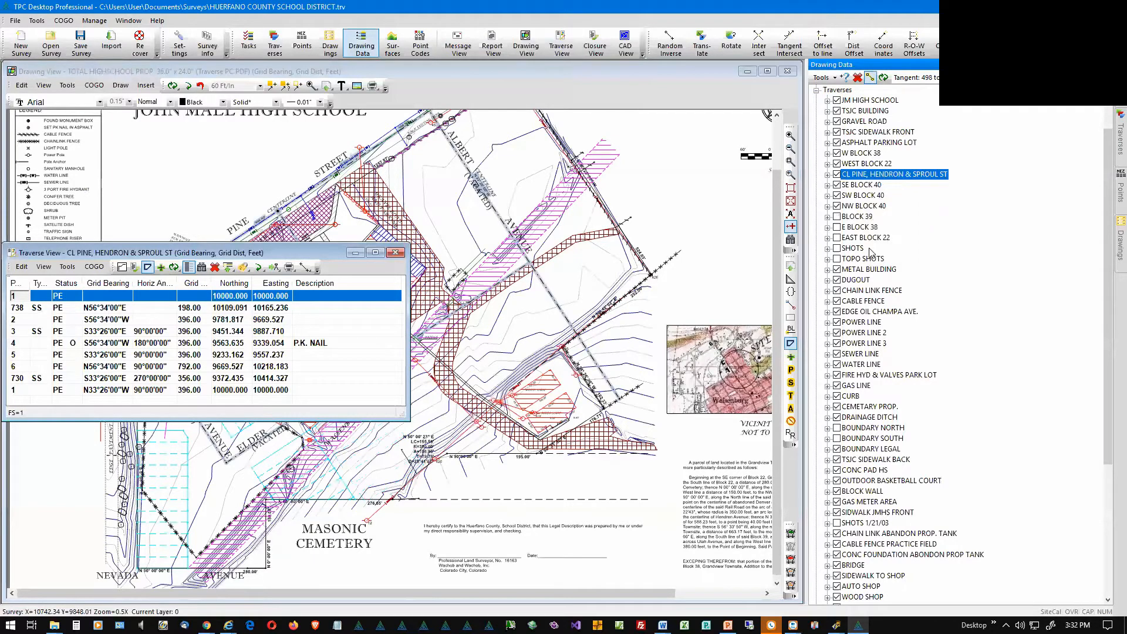
{"action": "left_click", "coordinate": [396, 253]}
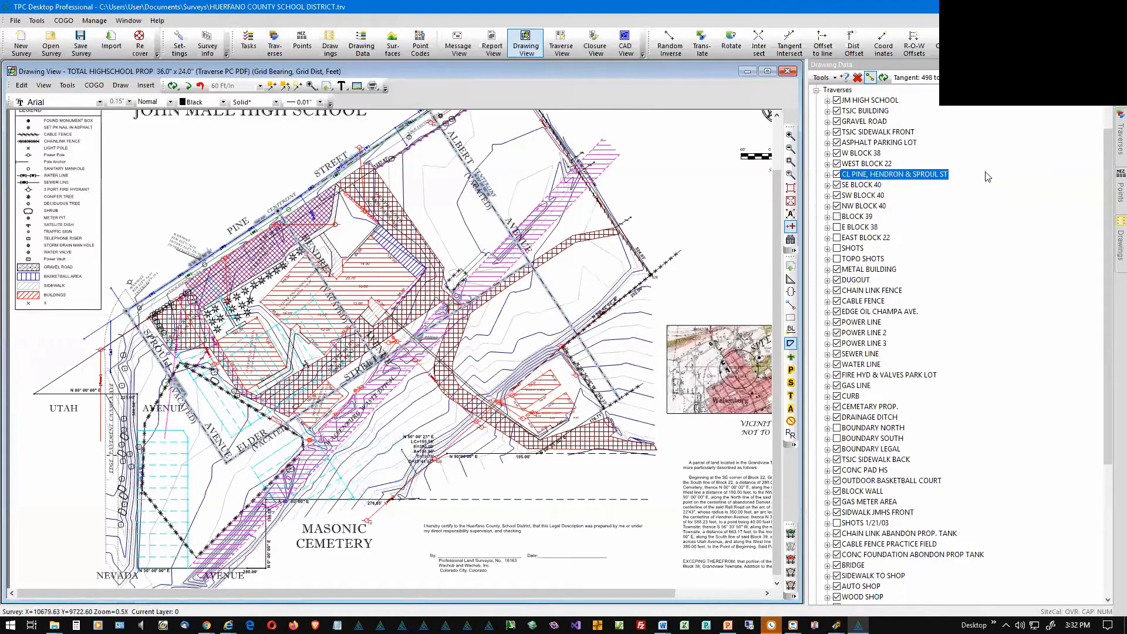
- Expand the details of the CL PINE, HENDRON & SPROUL ST traverse and the drawing's Layers list
{"action": "left_click", "coordinate": [828, 175]}
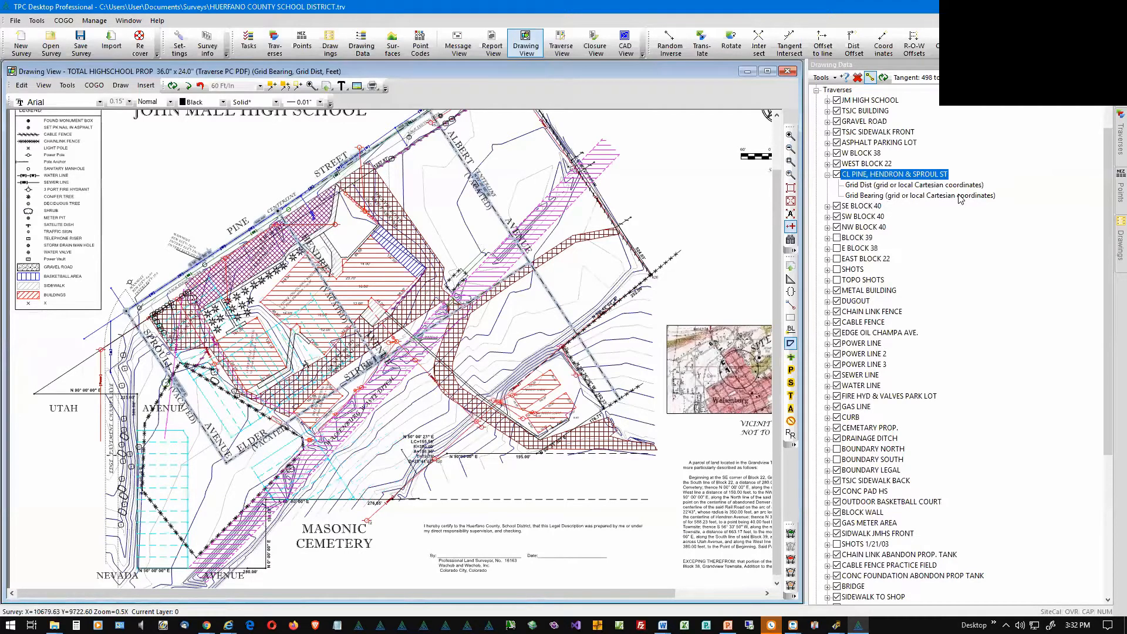
{"action": "scroll", "coordinate": [961, 199], "scroll_direction": "up", "scroll_amount": 2}
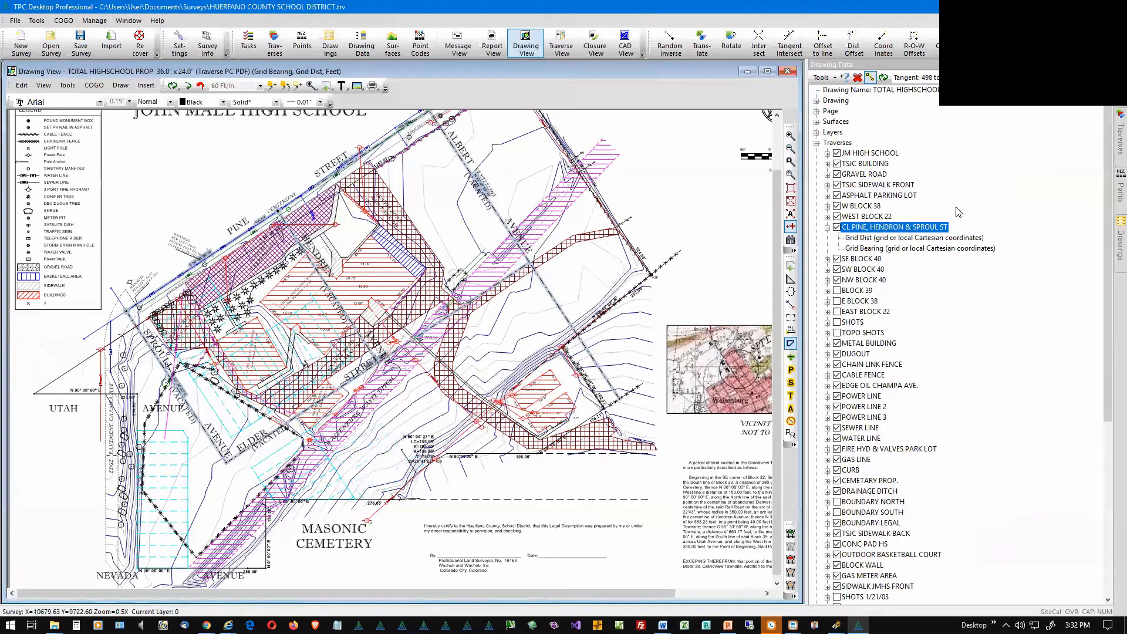
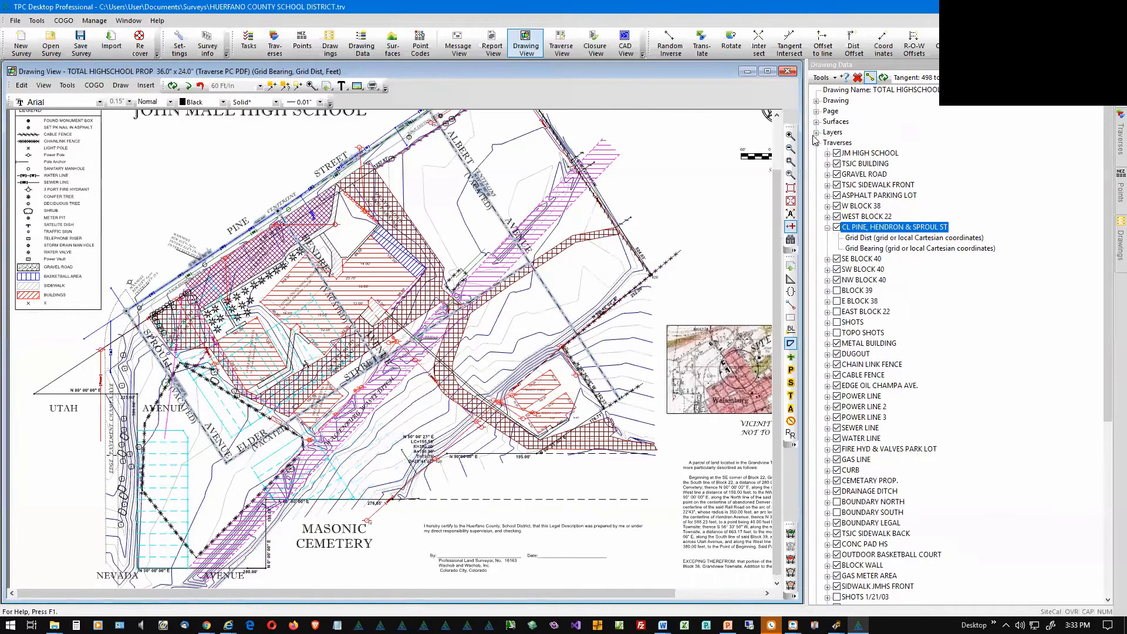
{"action": "left_click", "coordinate": [815, 133]}
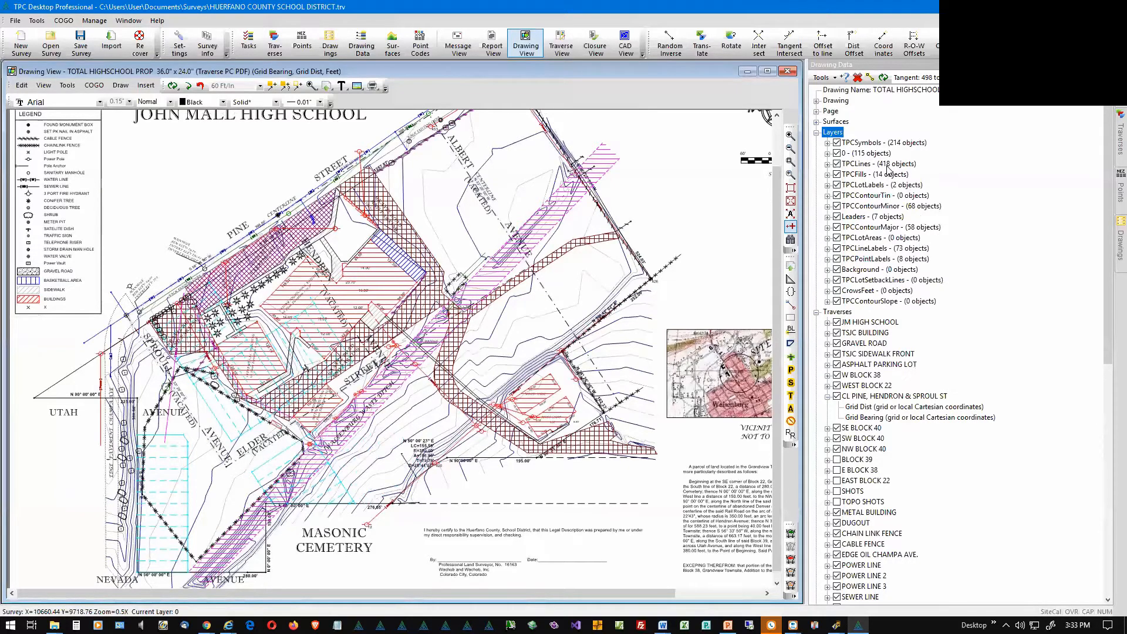
- Expand the TPCLines layer and zoom the drawing to its Tangent 376 to 377 entity
{"action": "double_click", "coordinate": [846, 164]}
{"action": "right_click", "coordinate": [830, 164]}
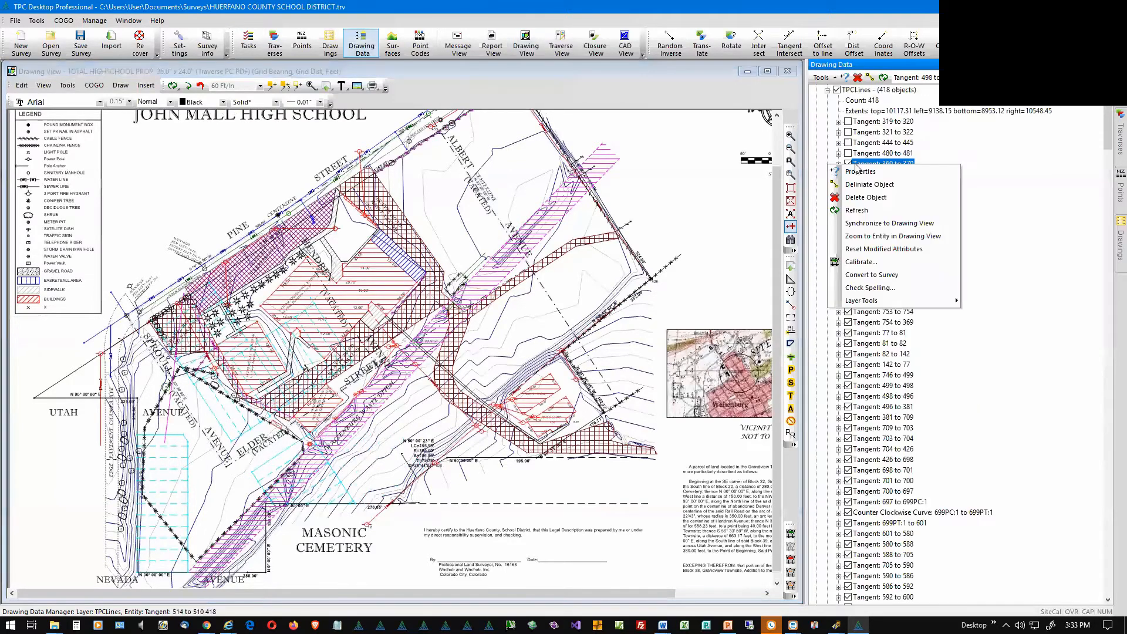
{"action": "left_click", "coordinate": [1108, 140]}
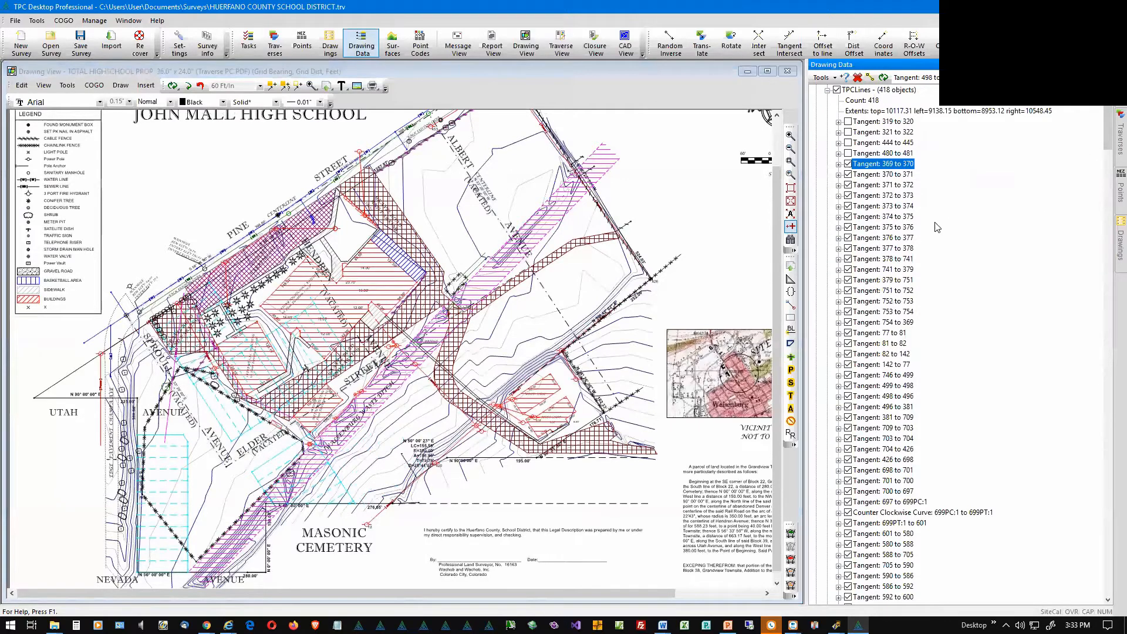
{"action": "left_click", "coordinate": [884, 240]}
{"action": "right_click", "coordinate": [885, 242]}
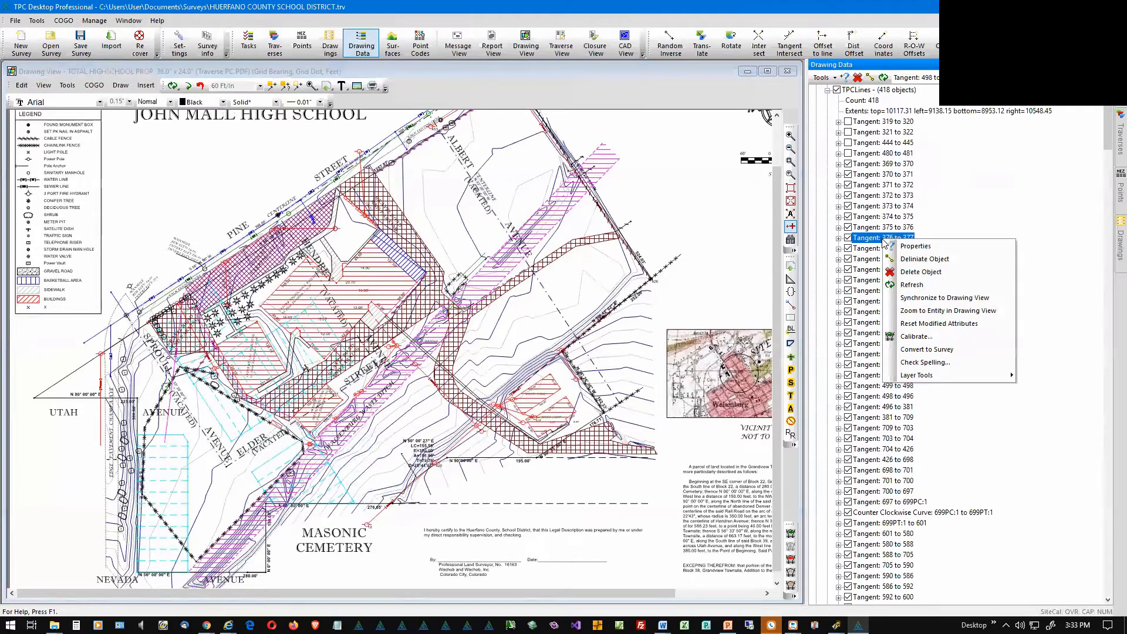
{"action": "left_click", "coordinate": [954, 310]}
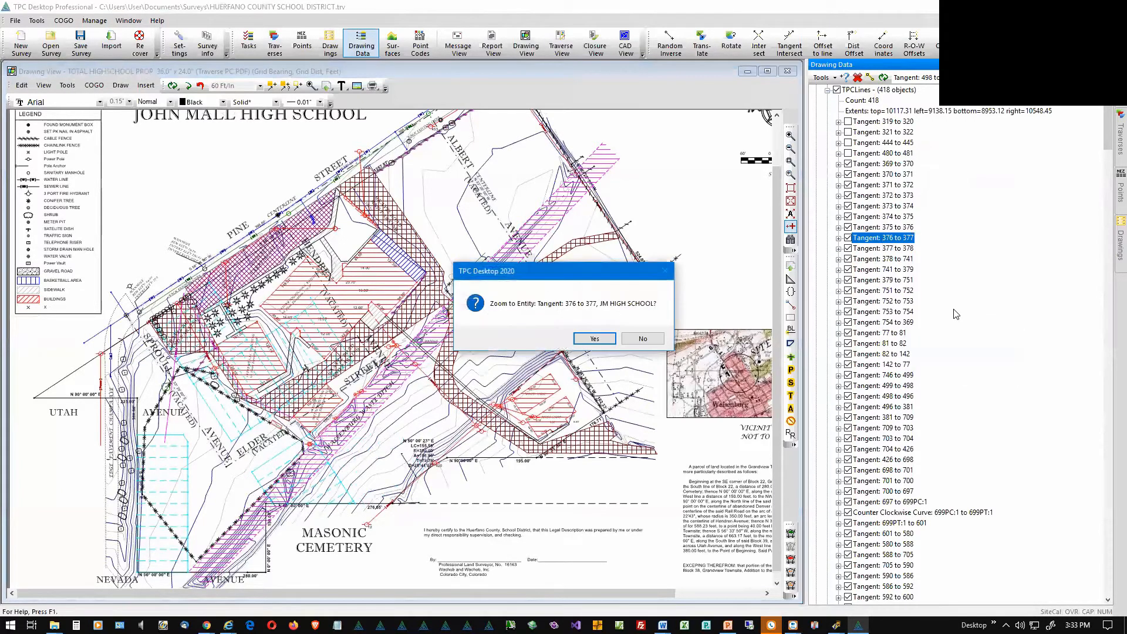
{"action": "left_click", "coordinate": [594, 339]}
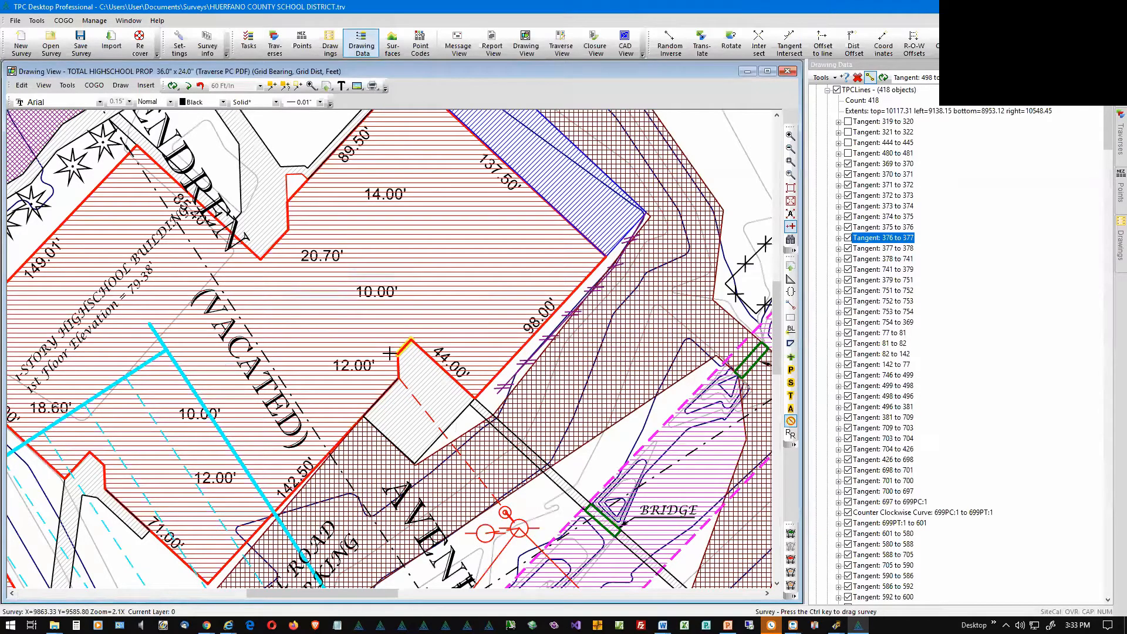
- Select the Albert Avenue centerline (Tangent 6 to 1) from the drawing in the Drawing Data manager and expand its details
{"action": "mouse_move", "coordinate": [620, 317]}
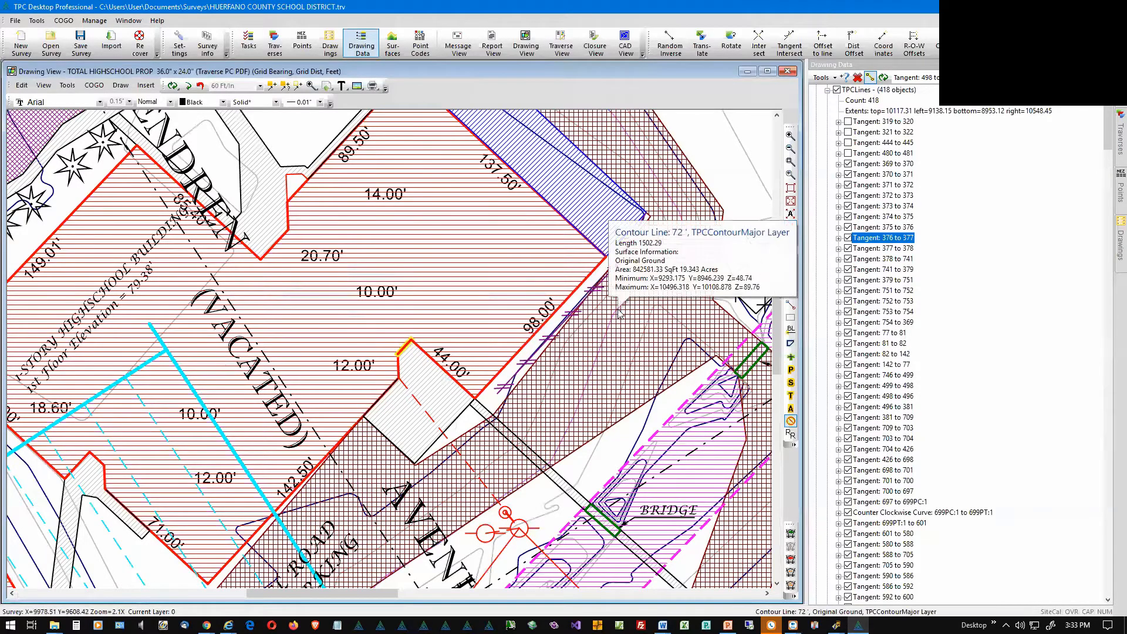
{"action": "scroll", "coordinate": [621, 317], "scroll_direction": "down", "scroll_amount": 2}
{"action": "scroll", "coordinate": [621, 317], "scroll_direction": "down", "scroll_amount": 3}
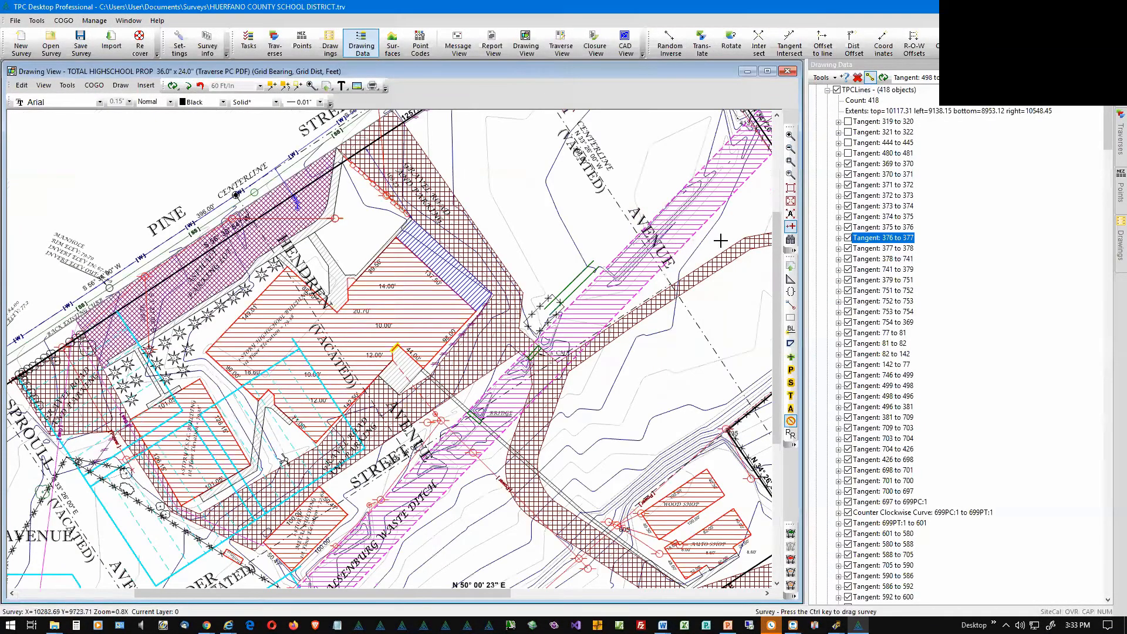
{"action": "mouse_move", "coordinate": [721, 241]}
{"action": "middle_mouse_down"}
{"action": "mouse_move", "coordinate": [626, 299]}
{"action": "mouse_move", "coordinate": [487, 342]}
{"action": "middle_mouse_up"}
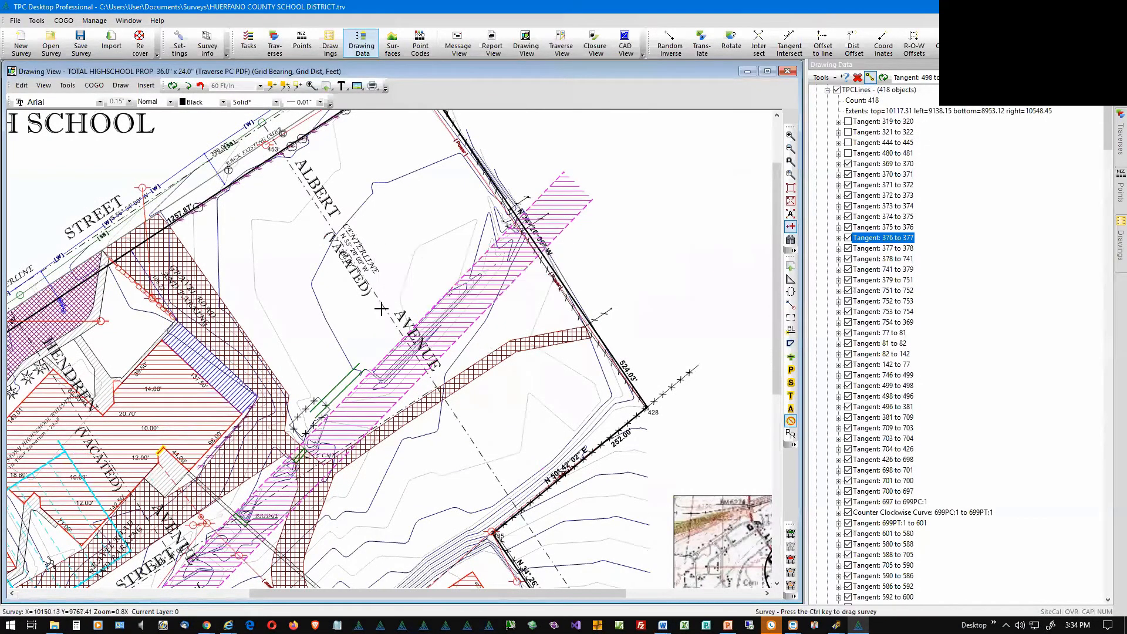
{"action": "mouse_move", "coordinate": [385, 307]}
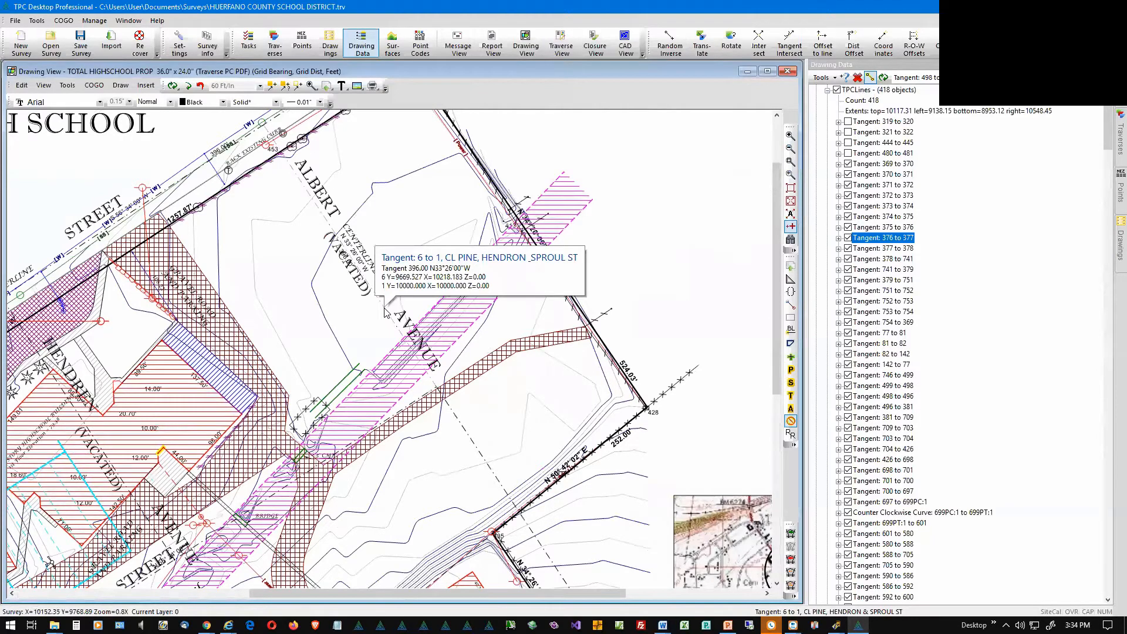
{"action": "right_click", "coordinate": [386, 311]}
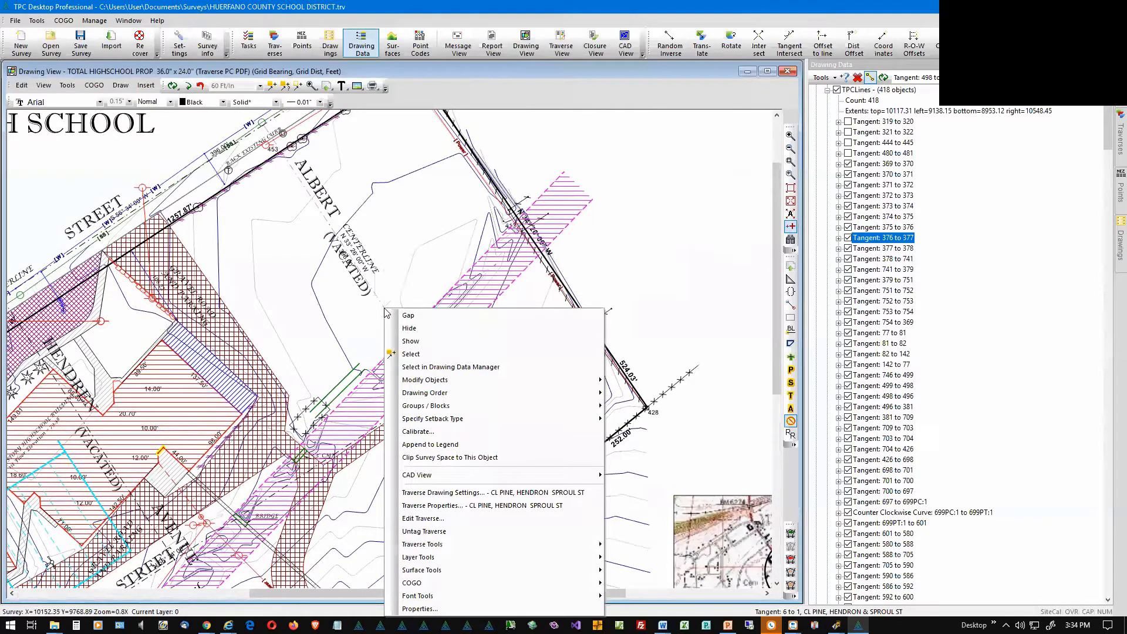
{"action": "left_click", "coordinate": [409, 368]}
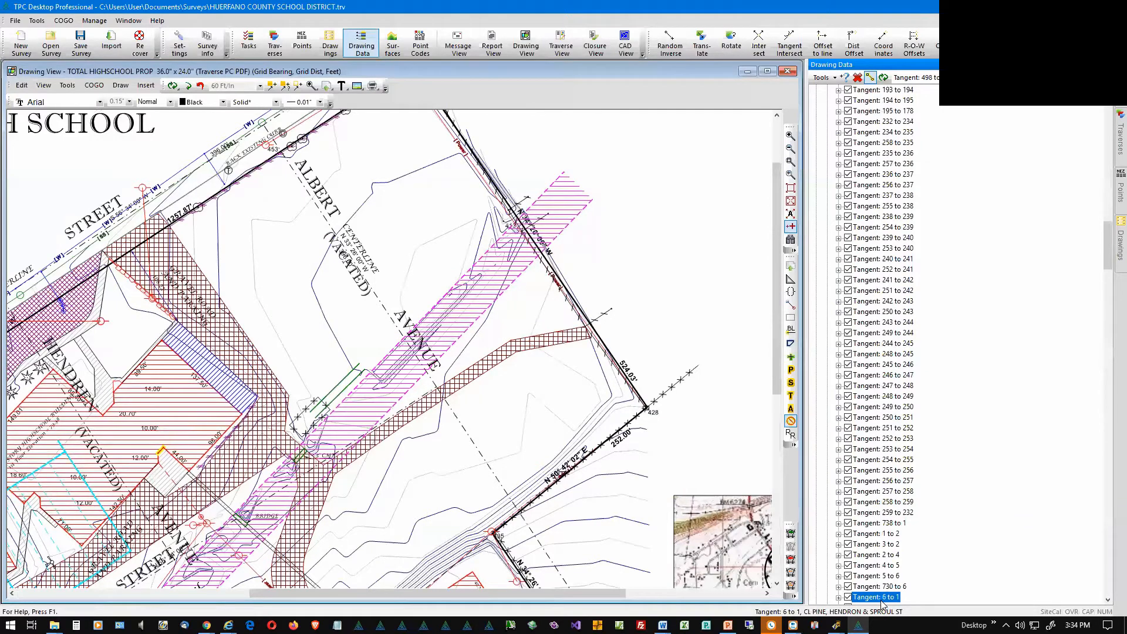
{"action": "left_click", "coordinate": [839, 598]}
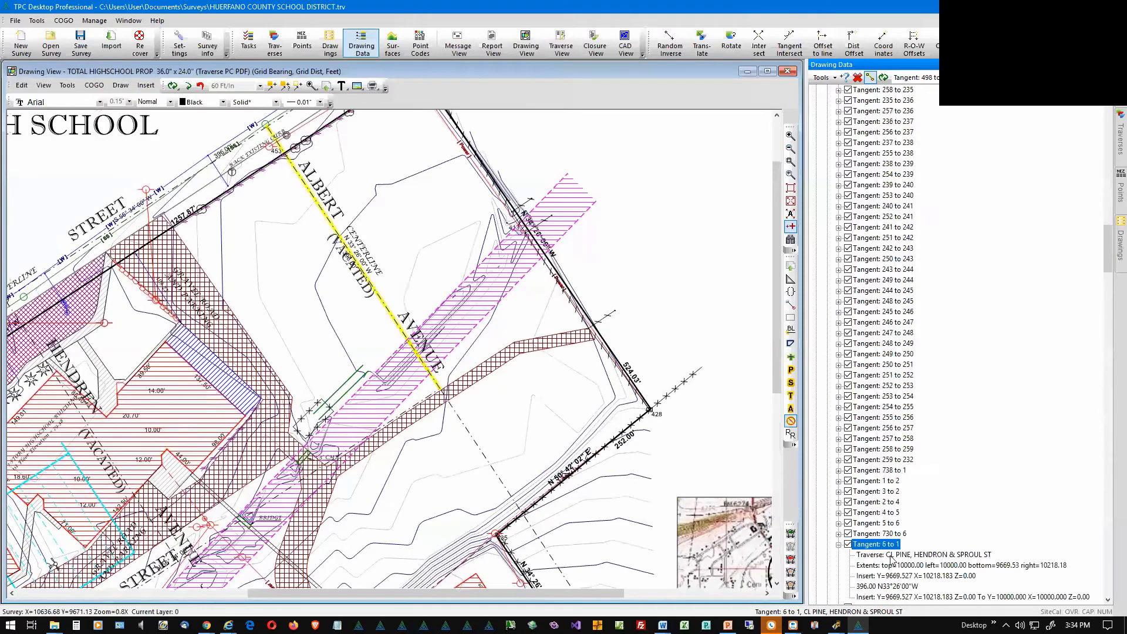
- Examine the traverse and extents entries listed under Tangent 6 to 1, checking what each one delineates in the drawing
{"action": "right_click", "coordinate": [926, 558]}
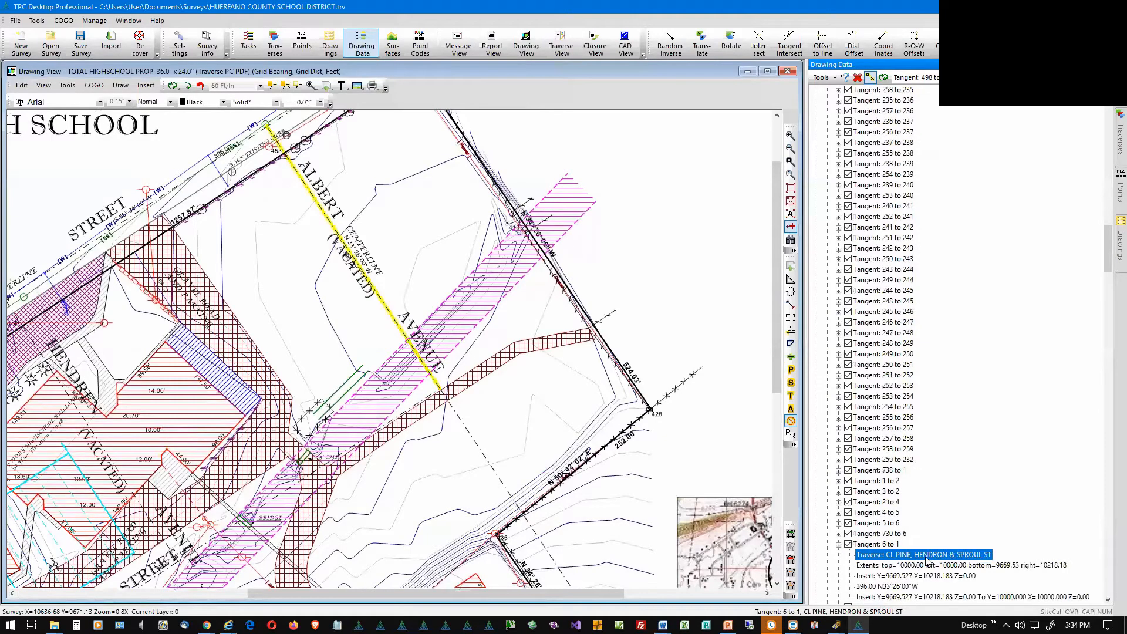
{"action": "left_click", "coordinate": [888, 555]}
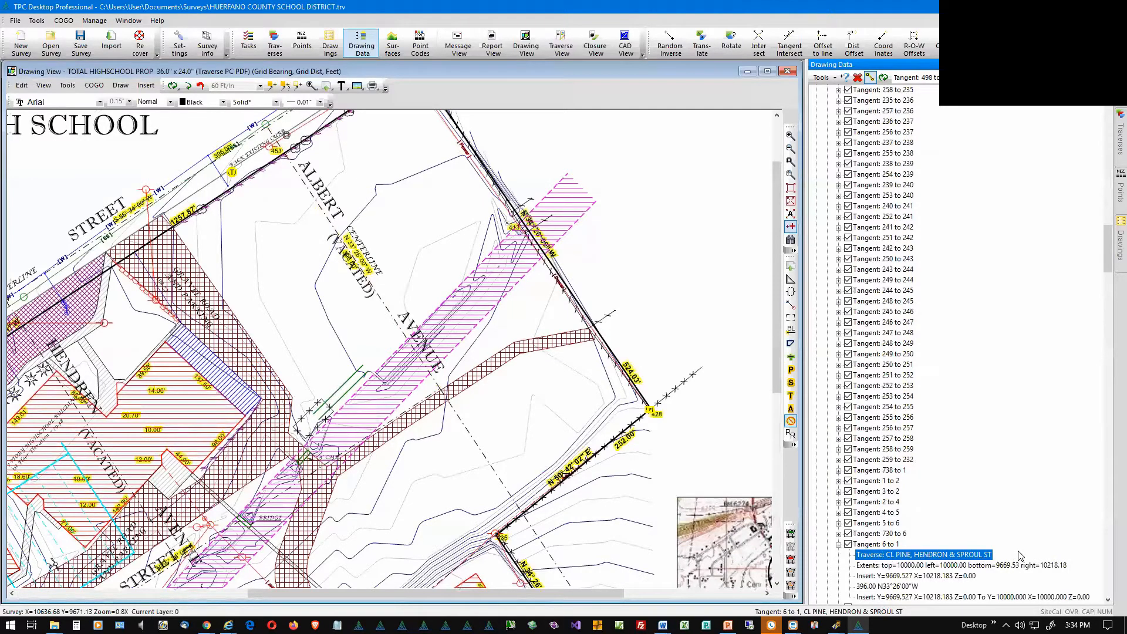
{"action": "scroll", "coordinate": [1011, 562], "scroll_direction": "down", "scroll_amount": 6}
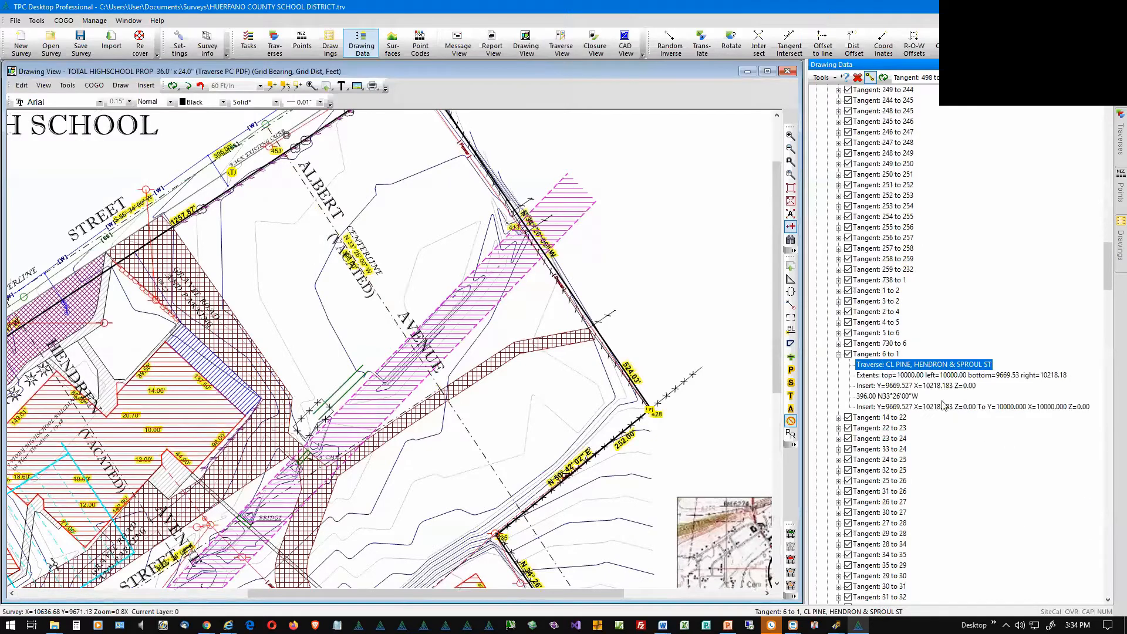
{"action": "left_click", "coordinate": [901, 377]}
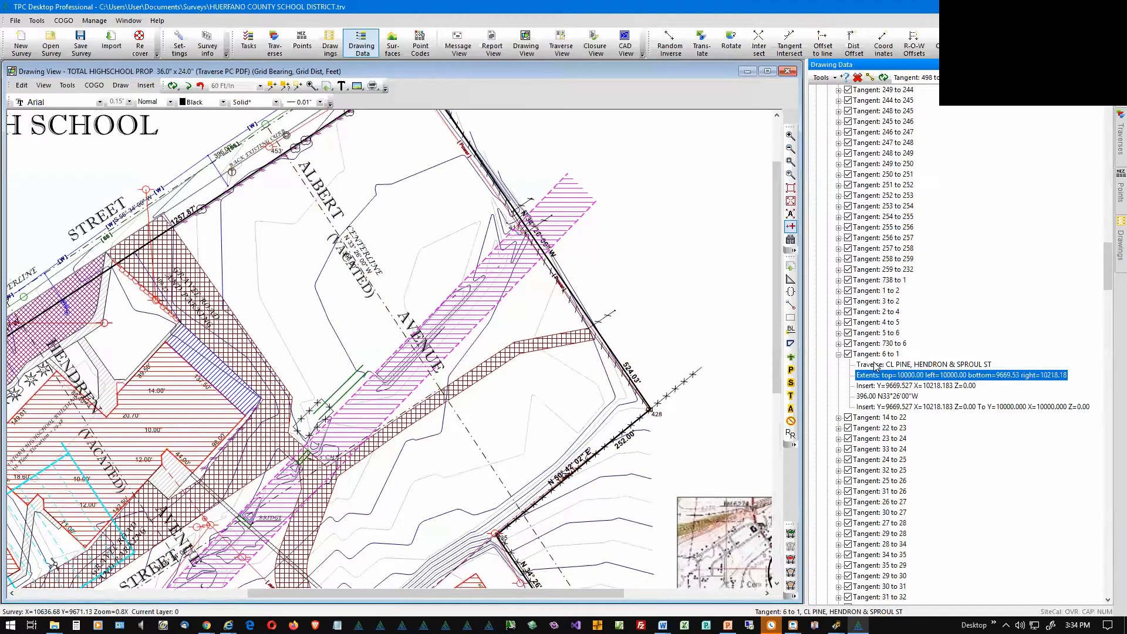
{"action": "left_click", "coordinate": [879, 365]}
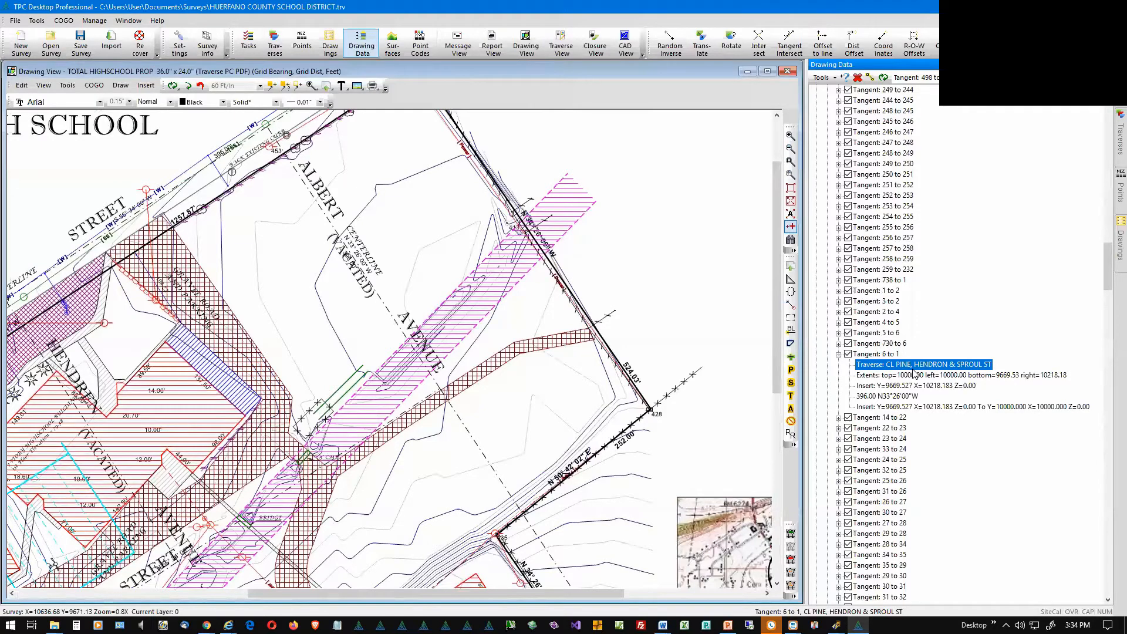
- Change the Tangent 6 to 1 line's properties to a Red color and the Solid line type
{"action": "left_click", "coordinate": [886, 356]}
{"action": "double_click", "coordinate": [886, 355]}
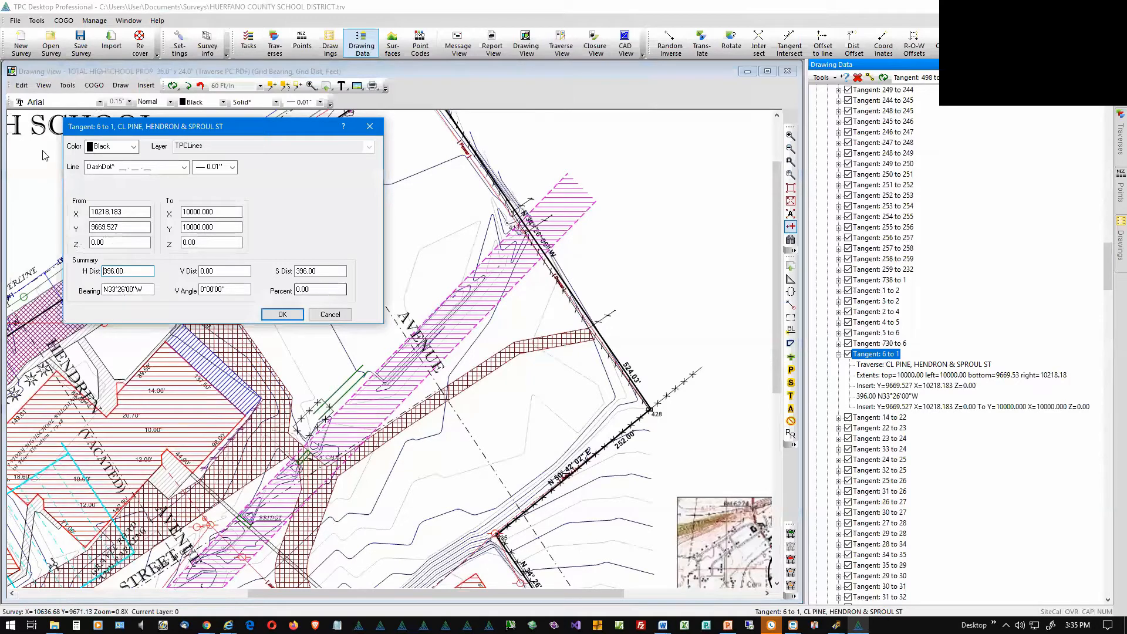
{"action": "left_click", "coordinate": [134, 148]}
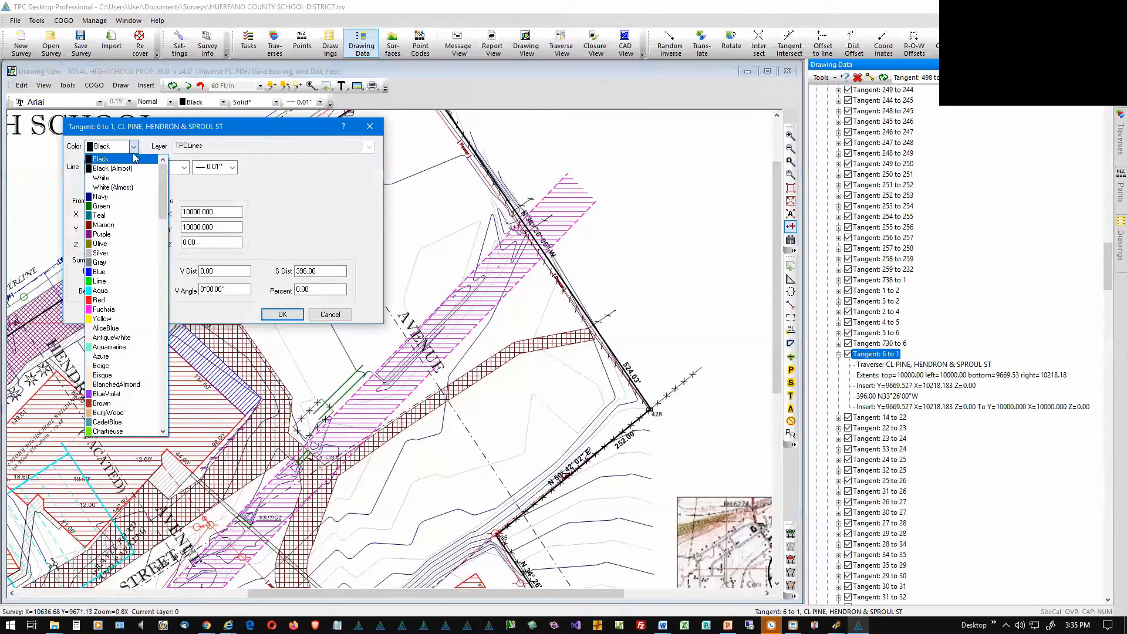
{"action": "left_click", "coordinate": [107, 302]}
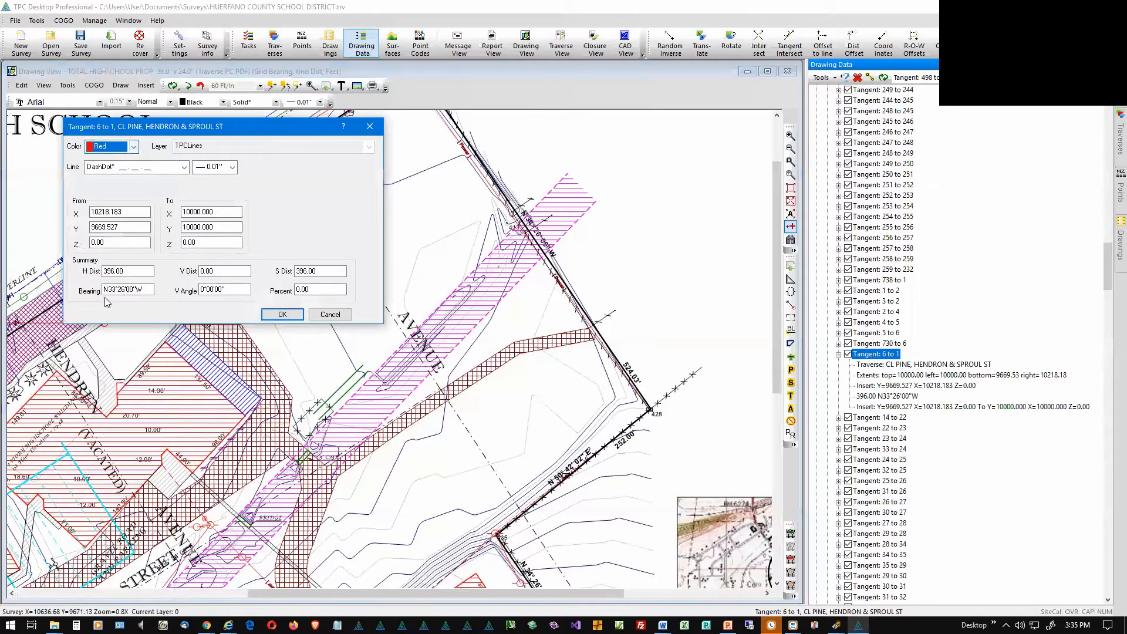
{"action": "left_click", "coordinate": [183, 167]}
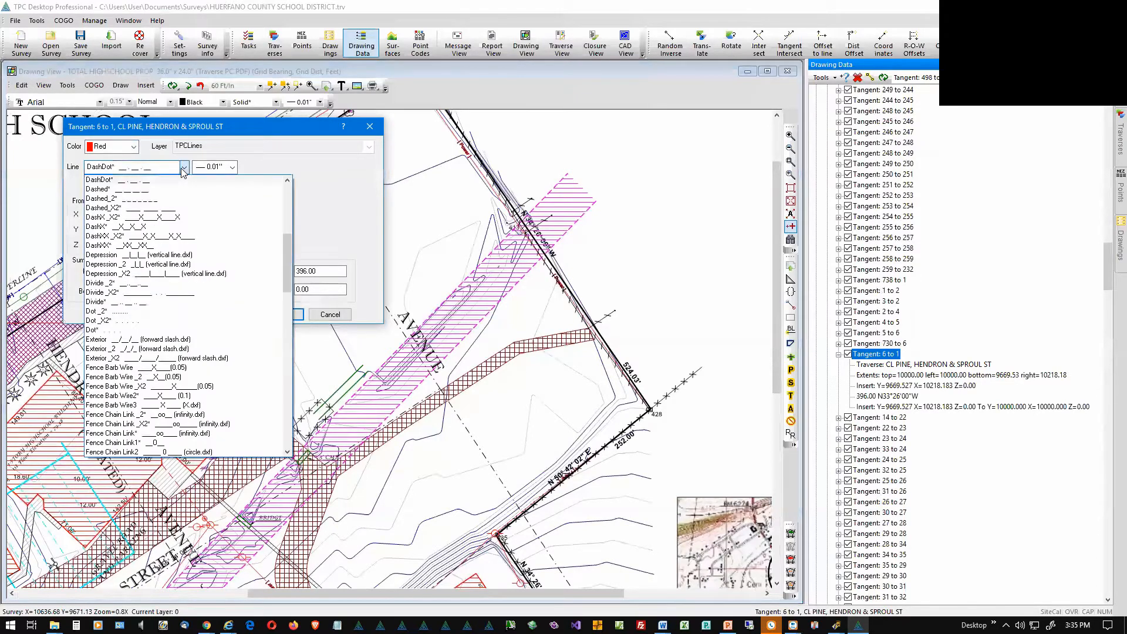
{"action": "key", "text": "s"}
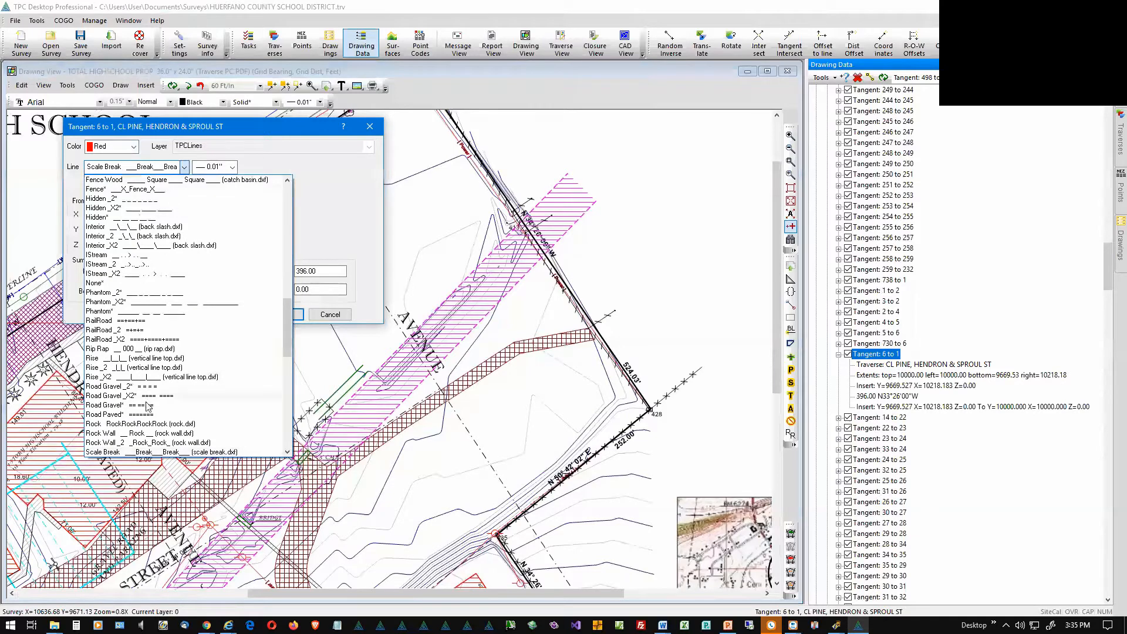
{"action": "scroll", "coordinate": [145, 409], "scroll_direction": "down", "scroll_amount": 2}
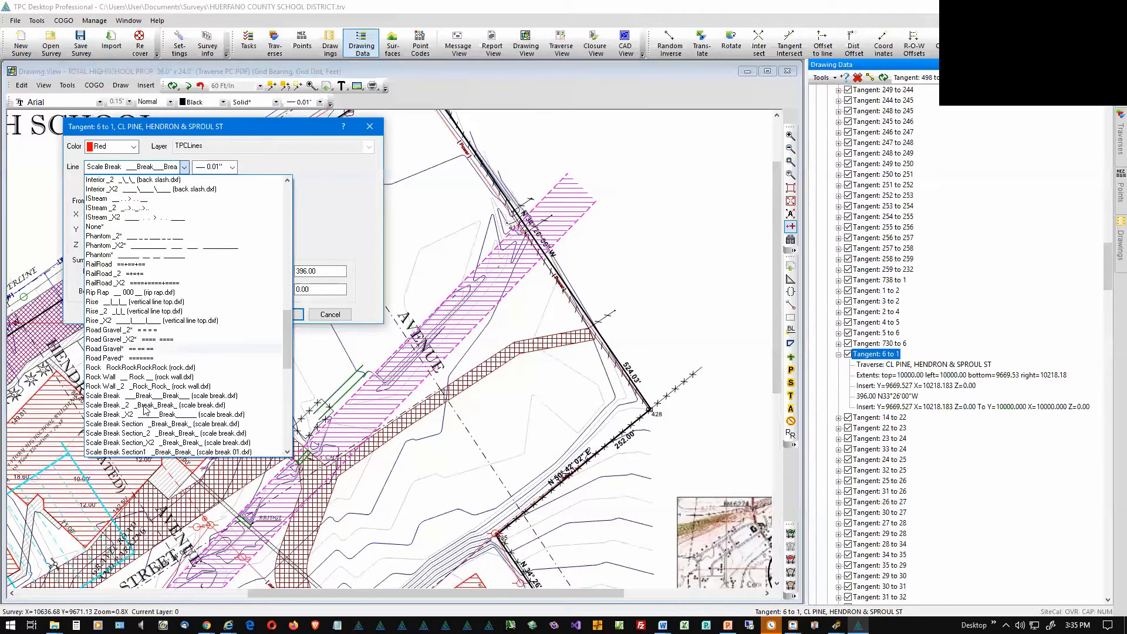
{"action": "scroll", "coordinate": [140, 420], "scroll_direction": "down", "scroll_amount": 6}
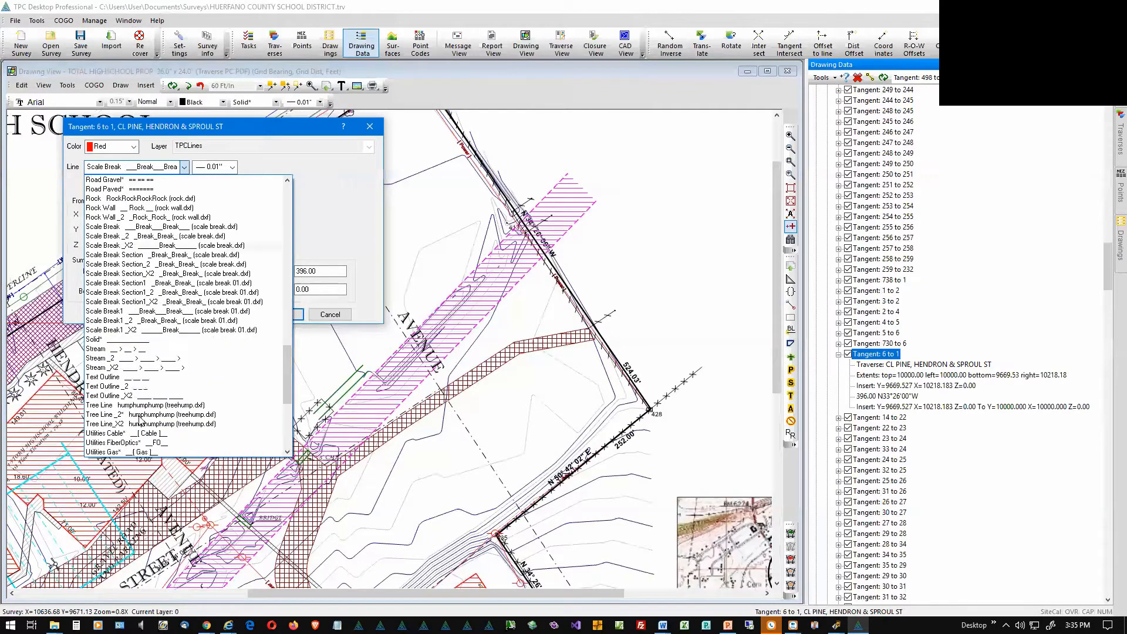
{"action": "left_click", "coordinate": [122, 339]}
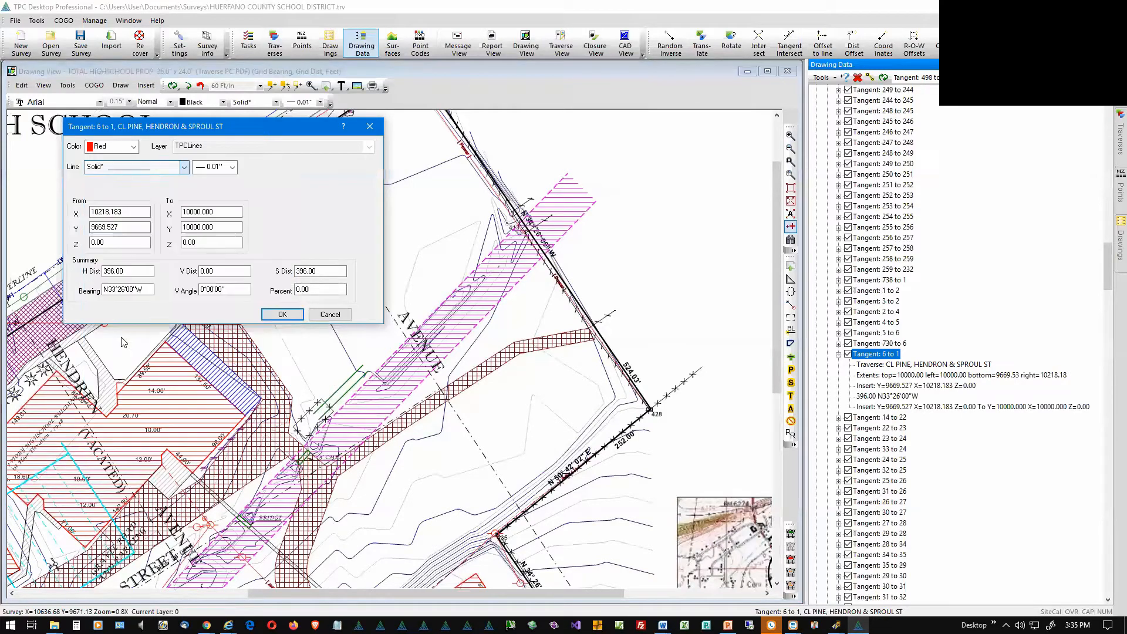
{"action": "left_click", "coordinate": [281, 314]}
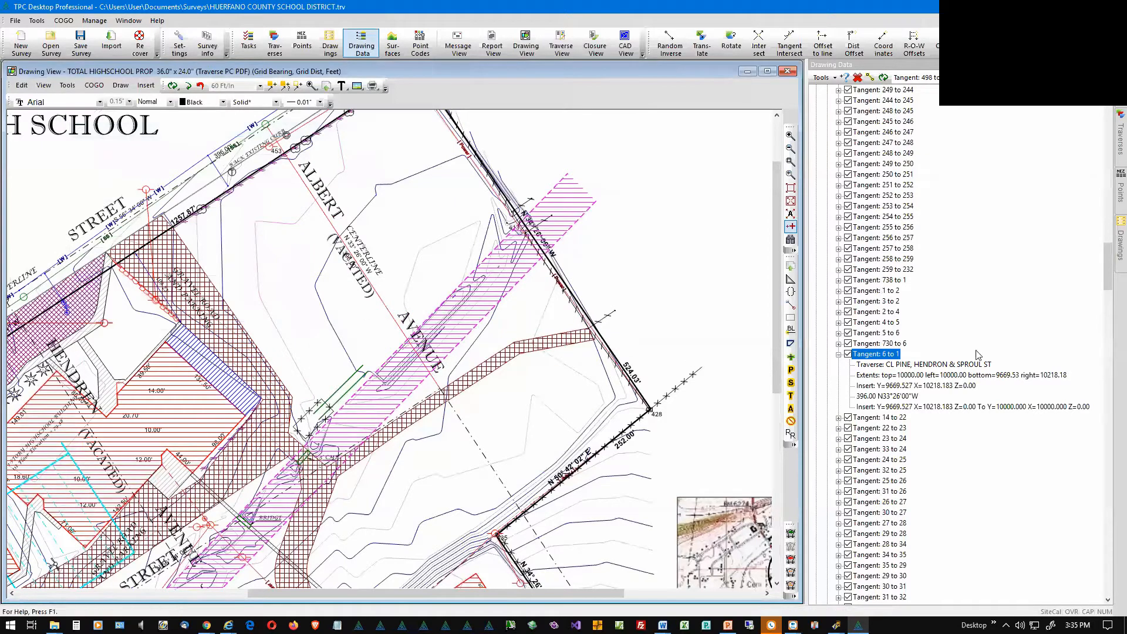
- Reset the modified attributes of Tangent 6 to 1
{"action": "right_click", "coordinate": [884, 357]}
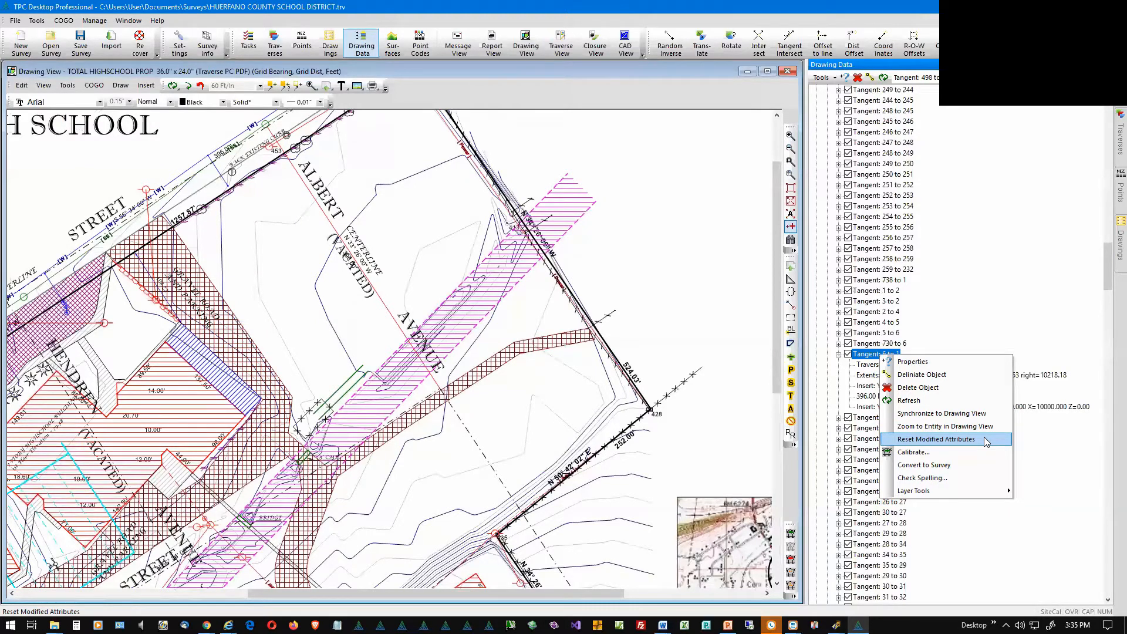
{"action": "left_click", "coordinate": [986, 441]}
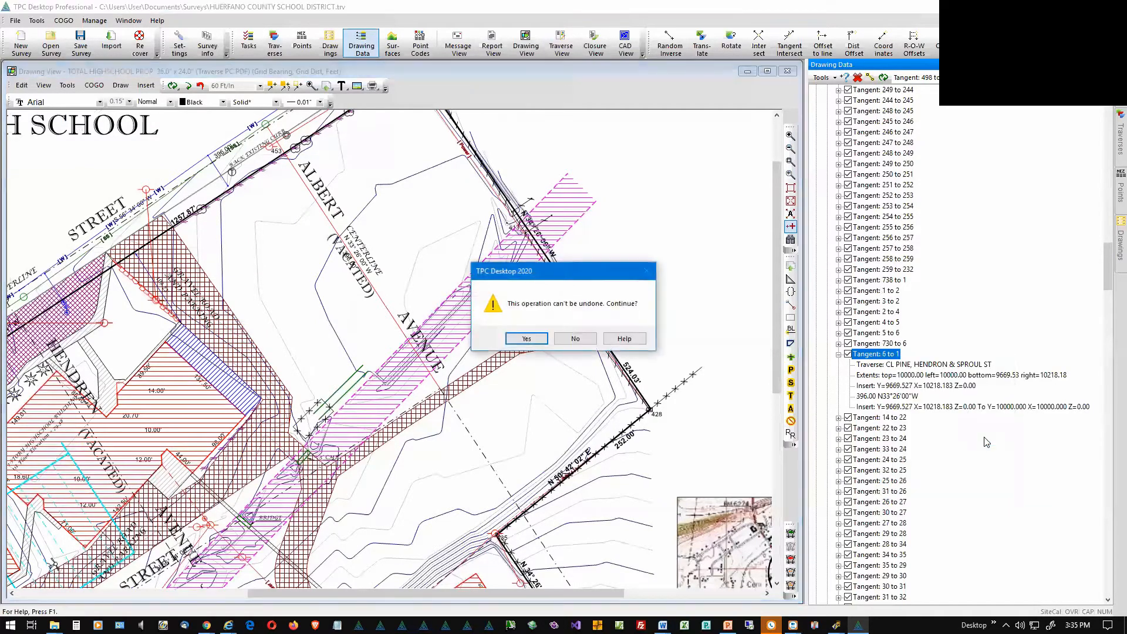
{"action": "left_click", "coordinate": [527, 339]}
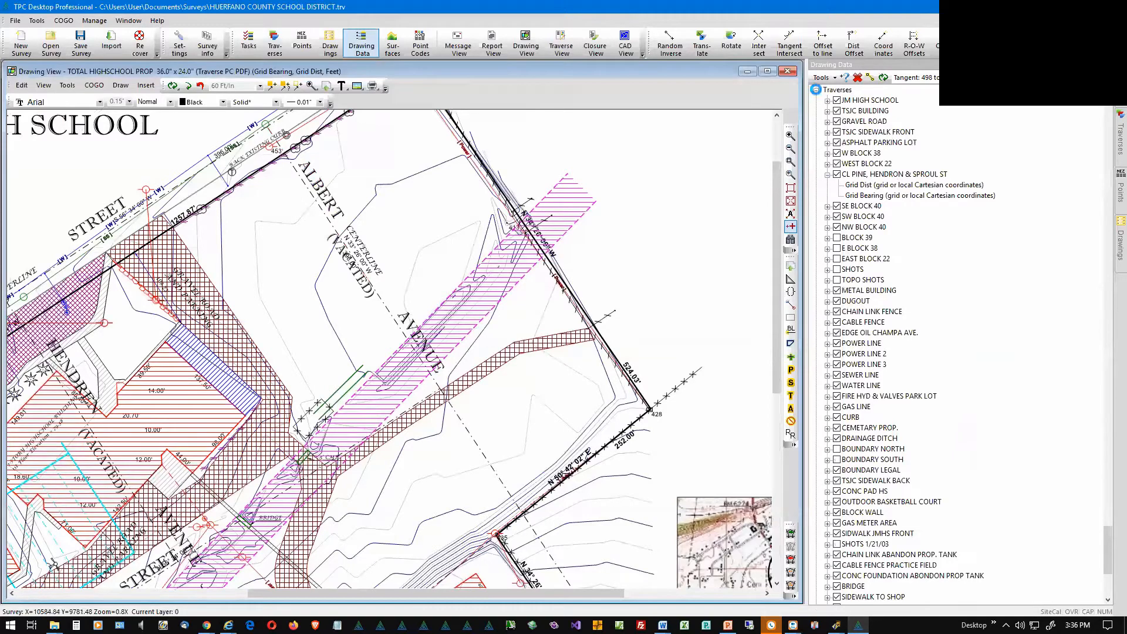
- Collapse the Traverses list, the TPCLines layer and the Layers list in the Drawing Data manager
{"action": "left_click", "coordinate": [817, 91]}
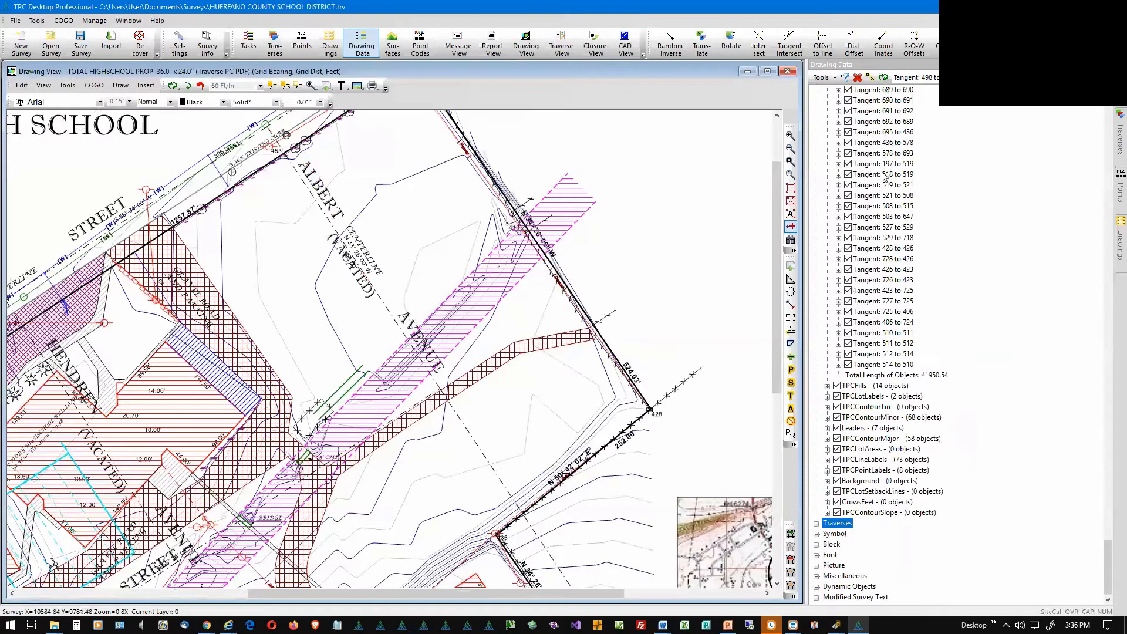
{"action": "scroll", "coordinate": [885, 176], "scroll_direction": "up", "scroll_amount": 15}
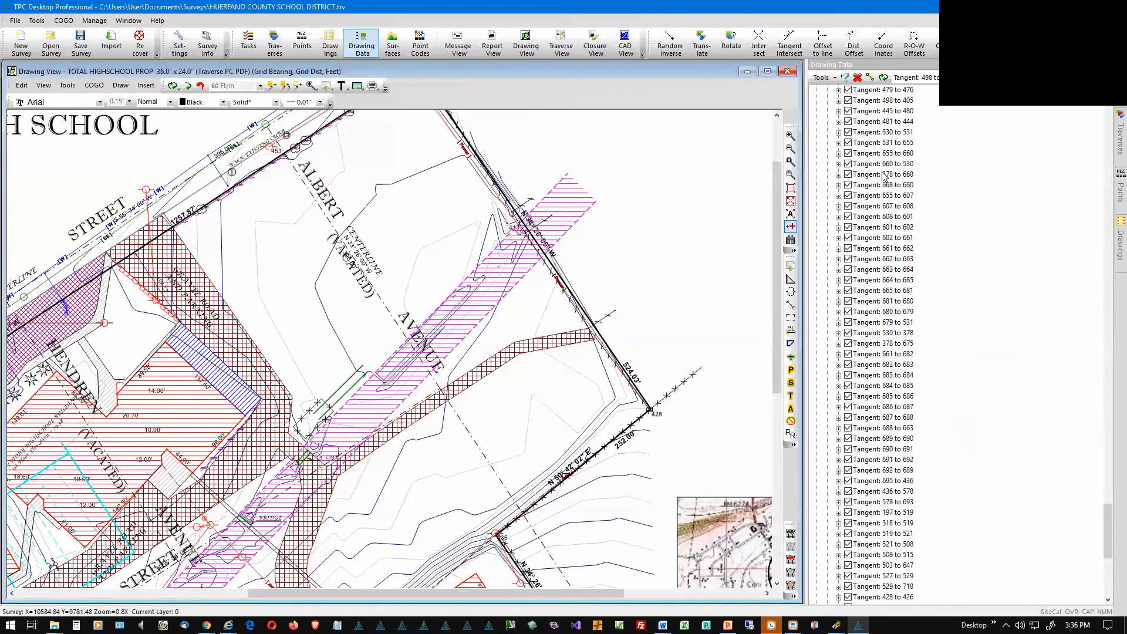
{"action": "scroll", "coordinate": [885, 177], "scroll_direction": "up", "scroll_amount": 14}
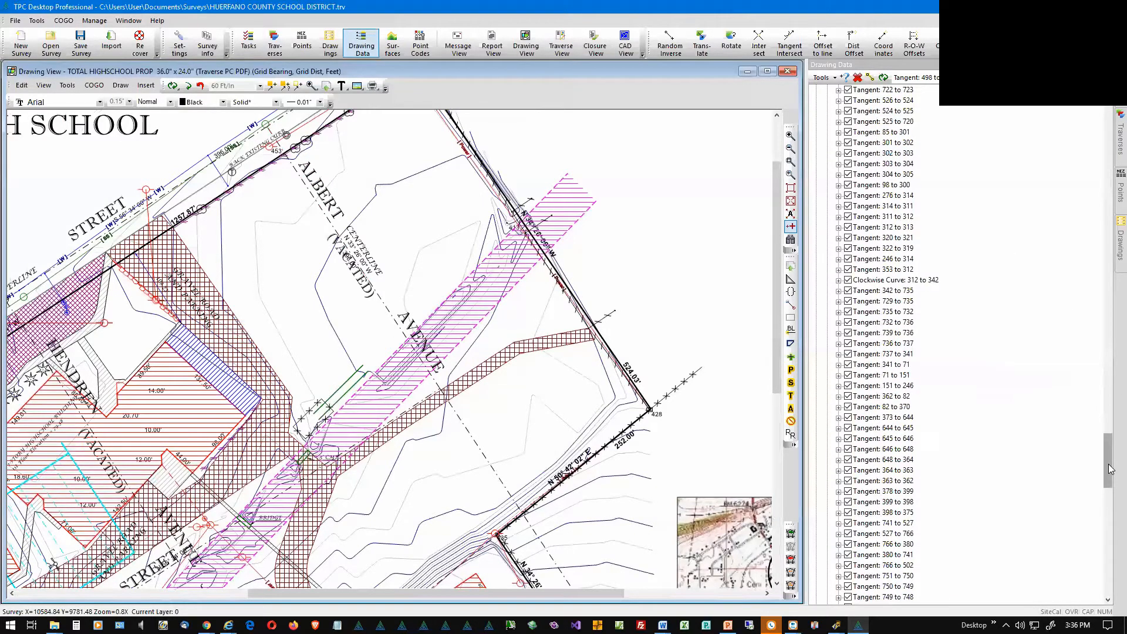
{"action": "mouse_move", "coordinate": [1109, 468]}
{"action": "left_mouse_down"}
{"action": "mouse_move", "coordinate": [1088, 175]}
{"action": "mouse_move", "coordinate": [1105, 128]}
{"action": "left_mouse_up"}
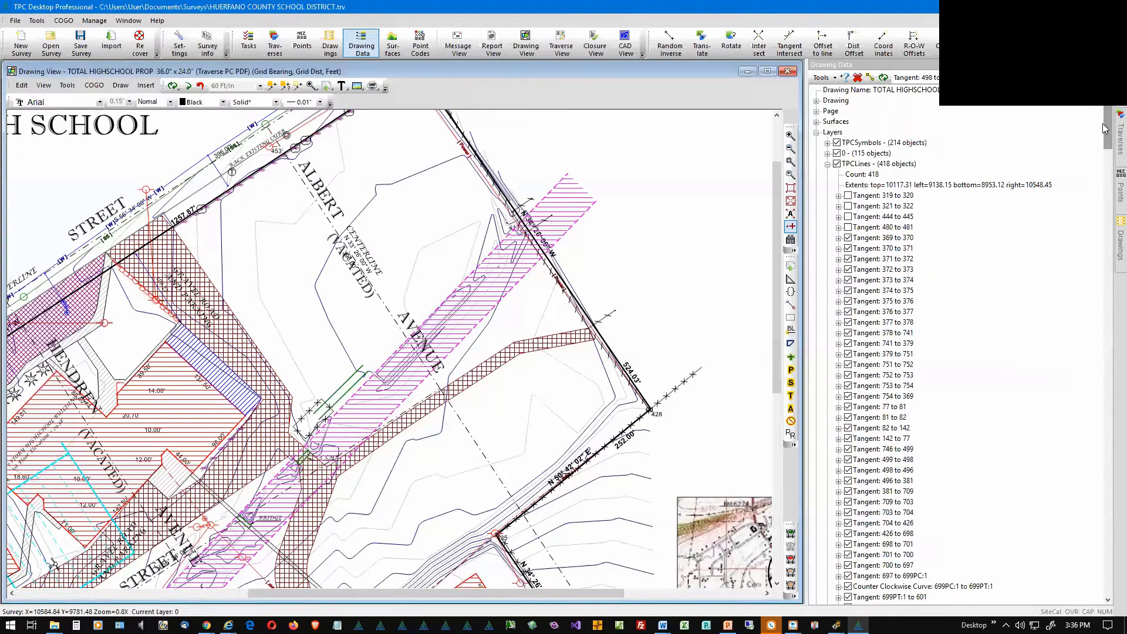
{"action": "left_click", "coordinate": [828, 165]}
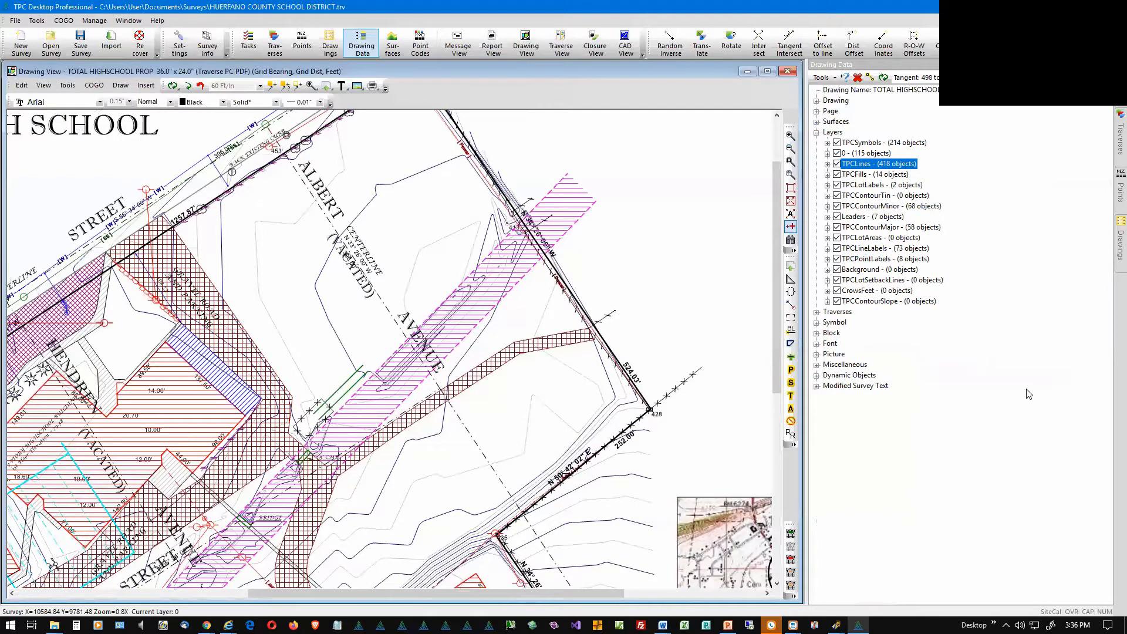
{"action": "left_click", "coordinate": [816, 135]}
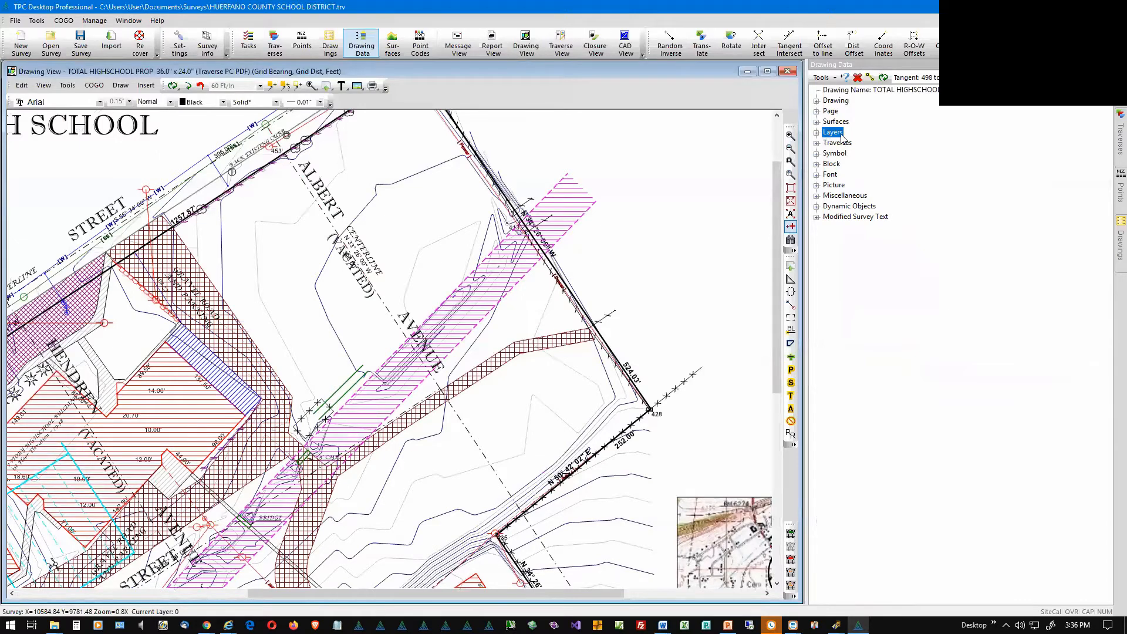
{"action": "right_click", "coordinate": [841, 136]}
{"action": "left_click", "coordinate": [923, 460]}
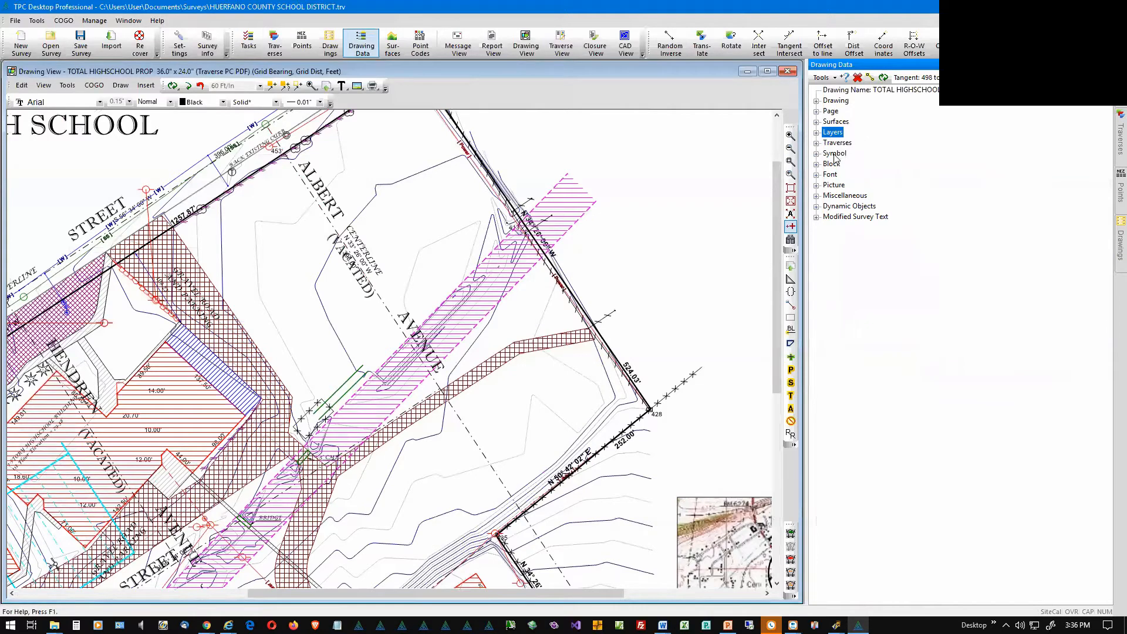
- Review the Set Monument In Case and POINT entries in the Symbol list and try to delineate the Symbol group
{"action": "left_click", "coordinate": [817, 155]}
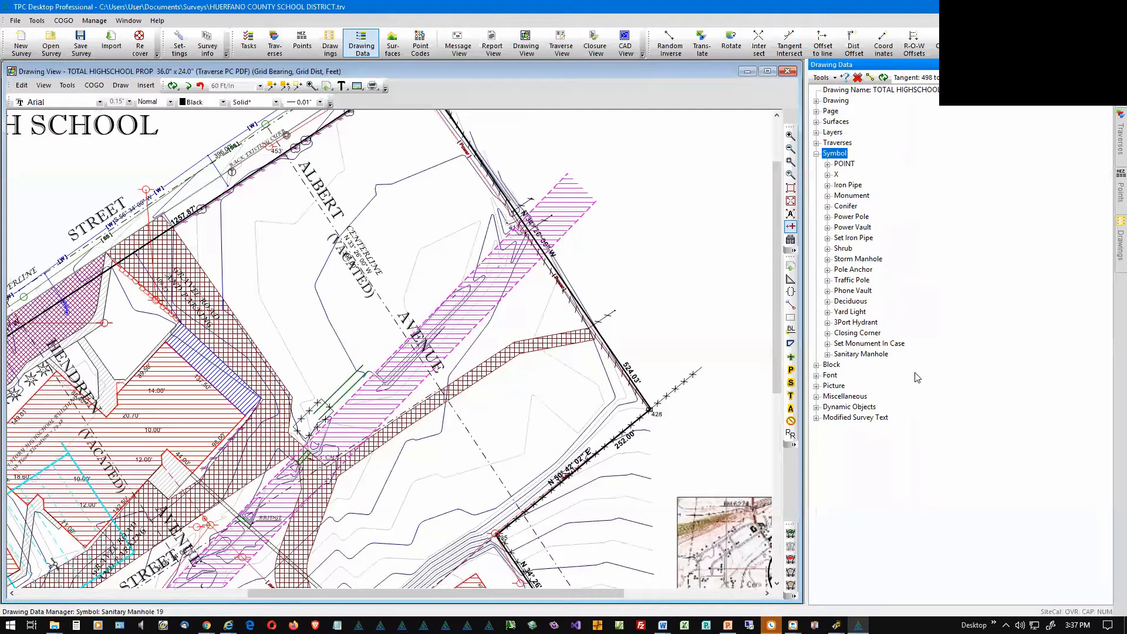
{"action": "left_click", "coordinate": [829, 344]}
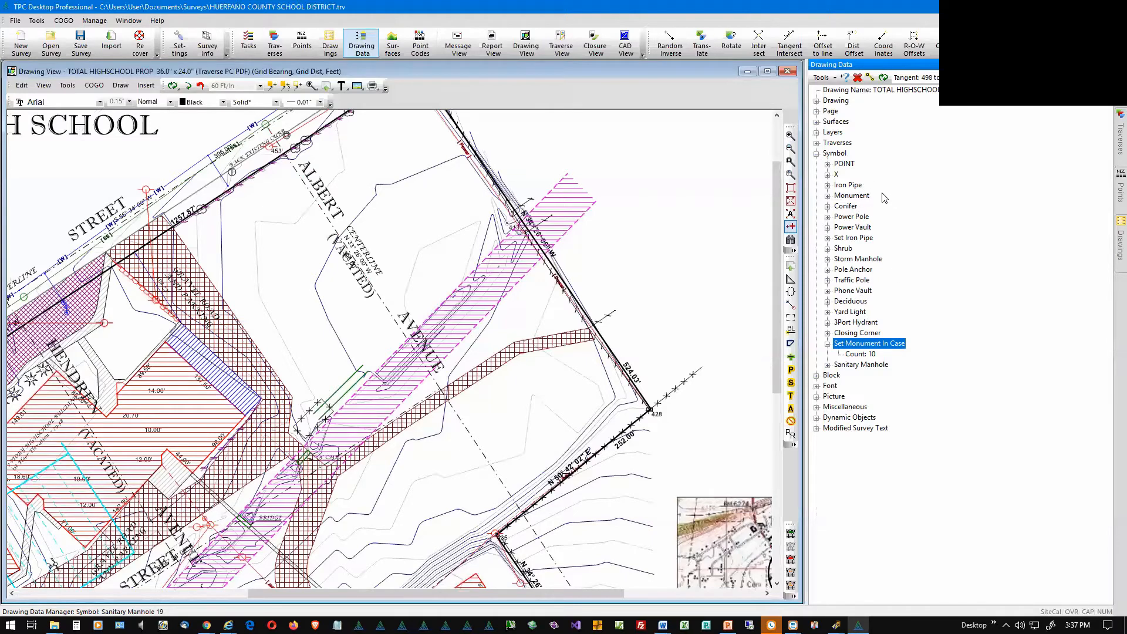
{"action": "left_click", "coordinate": [828, 165]}
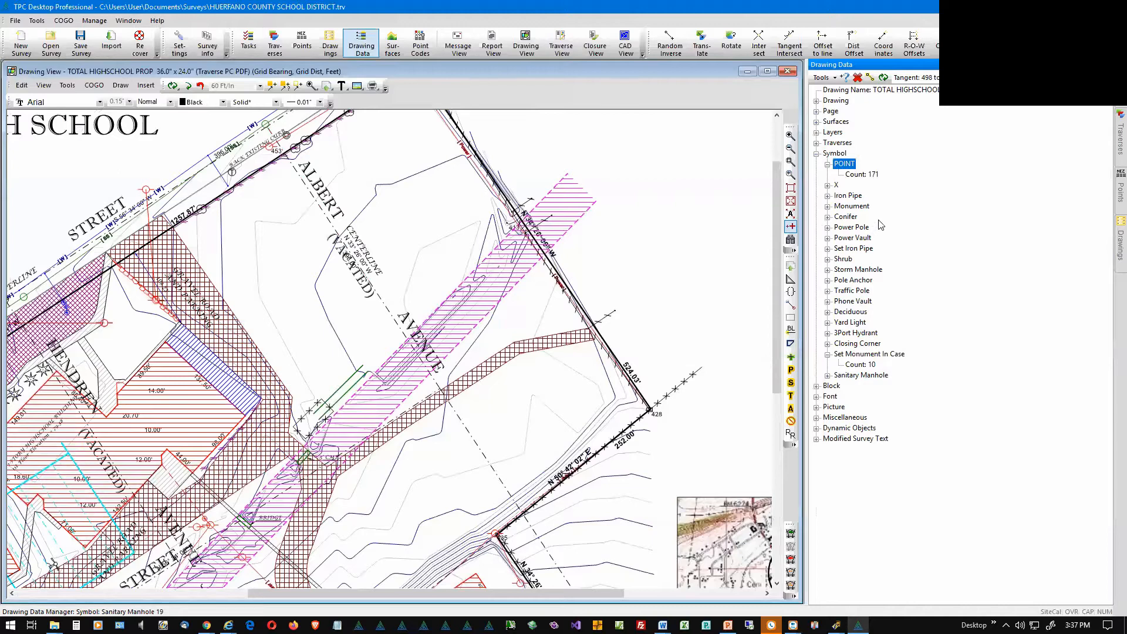
{"action": "left_click", "coordinate": [834, 153]}
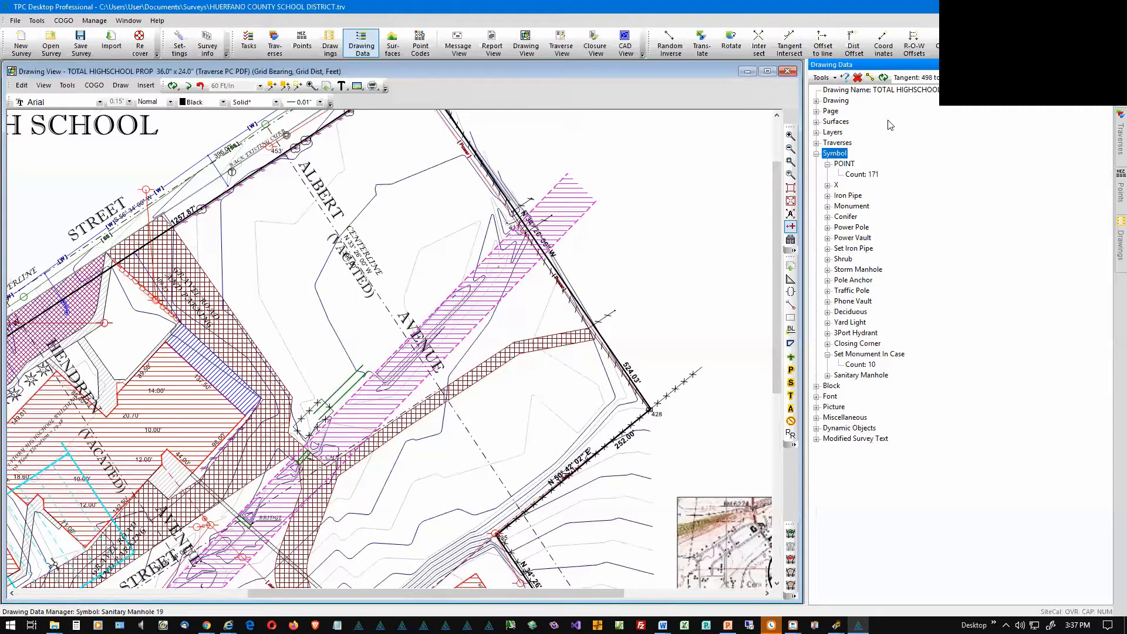
{"action": "left_click", "coordinate": [871, 79]}
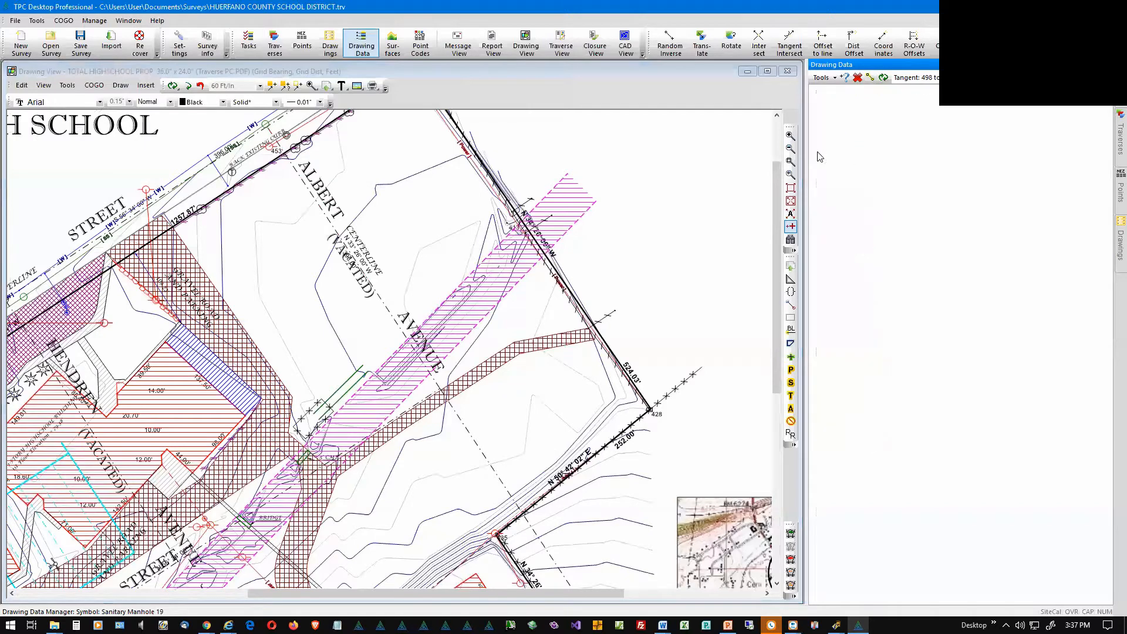
{"action": "left_click", "coordinate": [817, 154]}
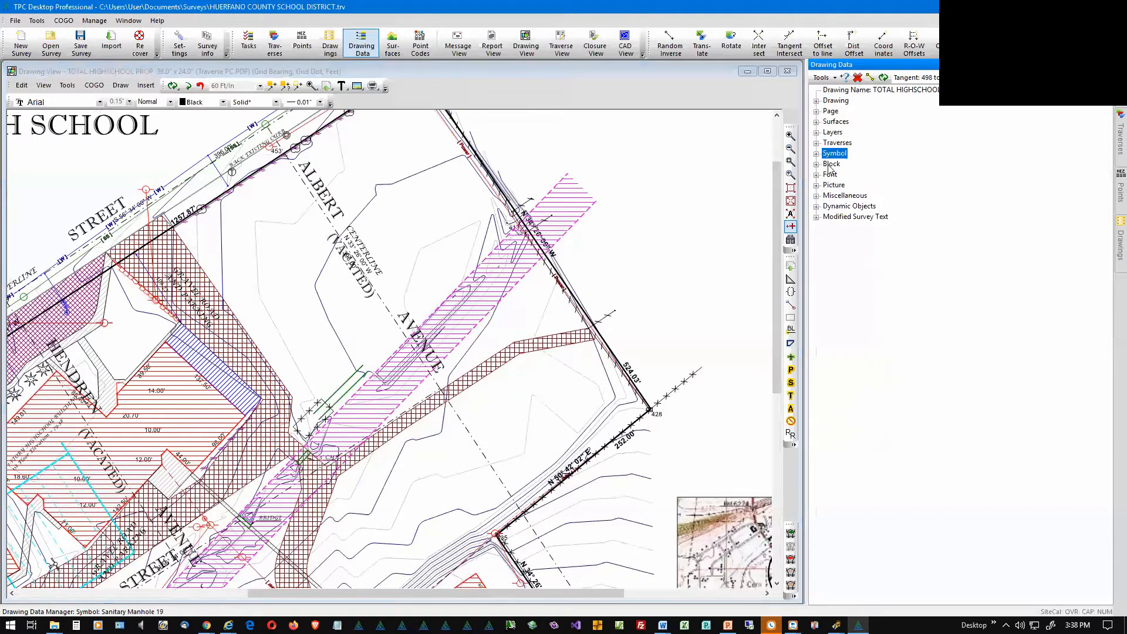
- Expand the Block list, review the commands available for the Scale Bar 3 block and the Font group, and collapse the list
{"action": "left_click", "coordinate": [817, 164]}
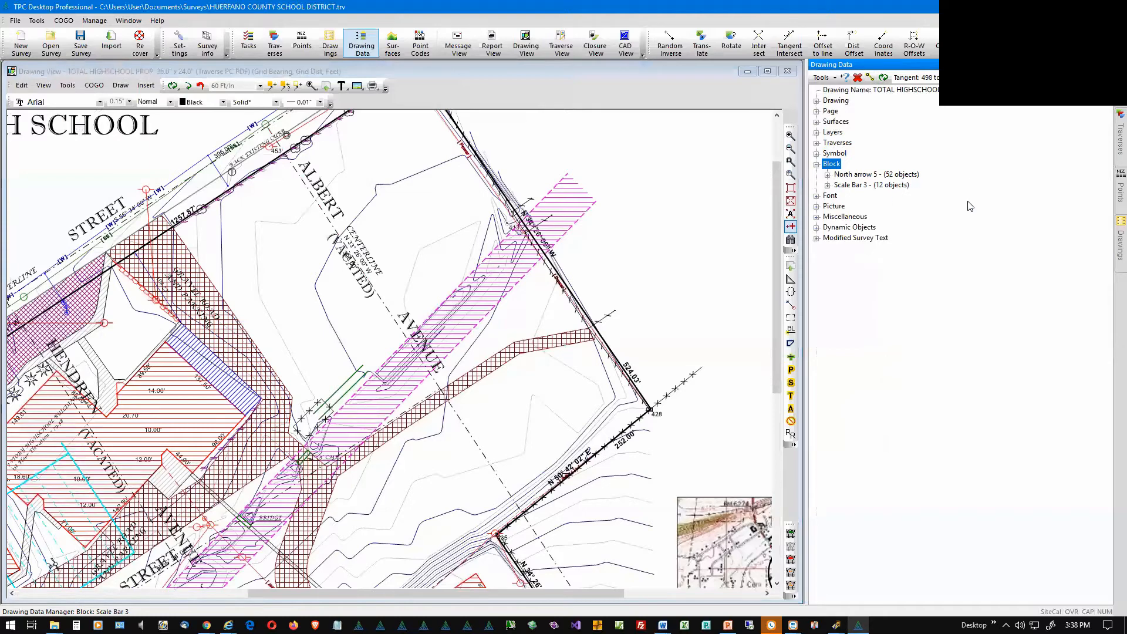
{"action": "right_click", "coordinate": [977, 183]}
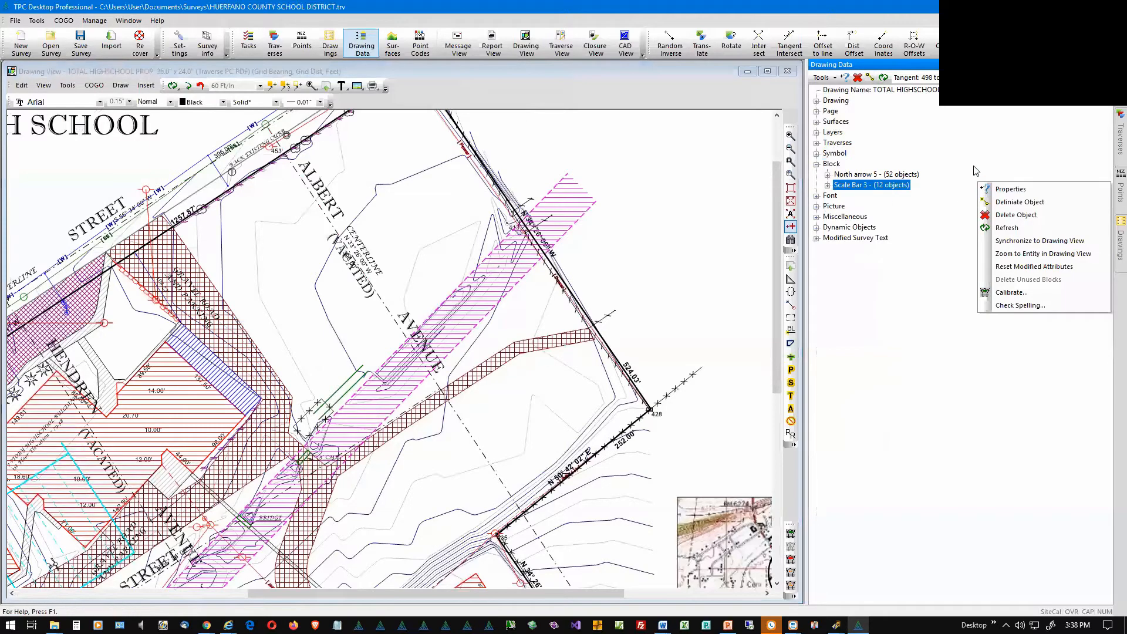
{"action": "left_click", "coordinate": [975, 169]}
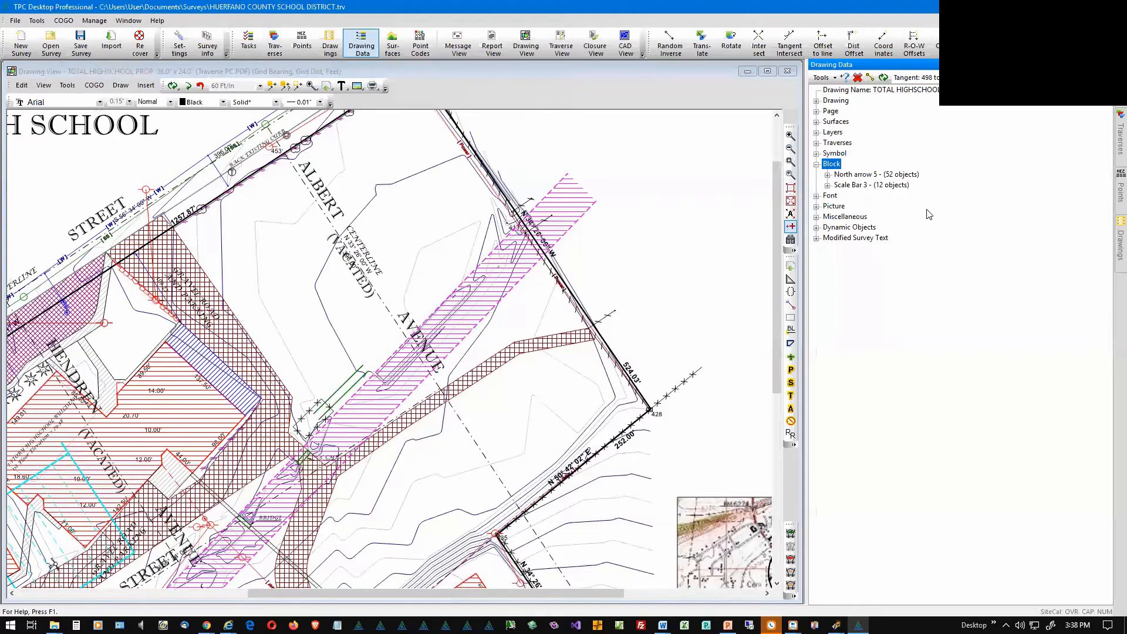
{"action": "right_click", "coordinate": [847, 196]}
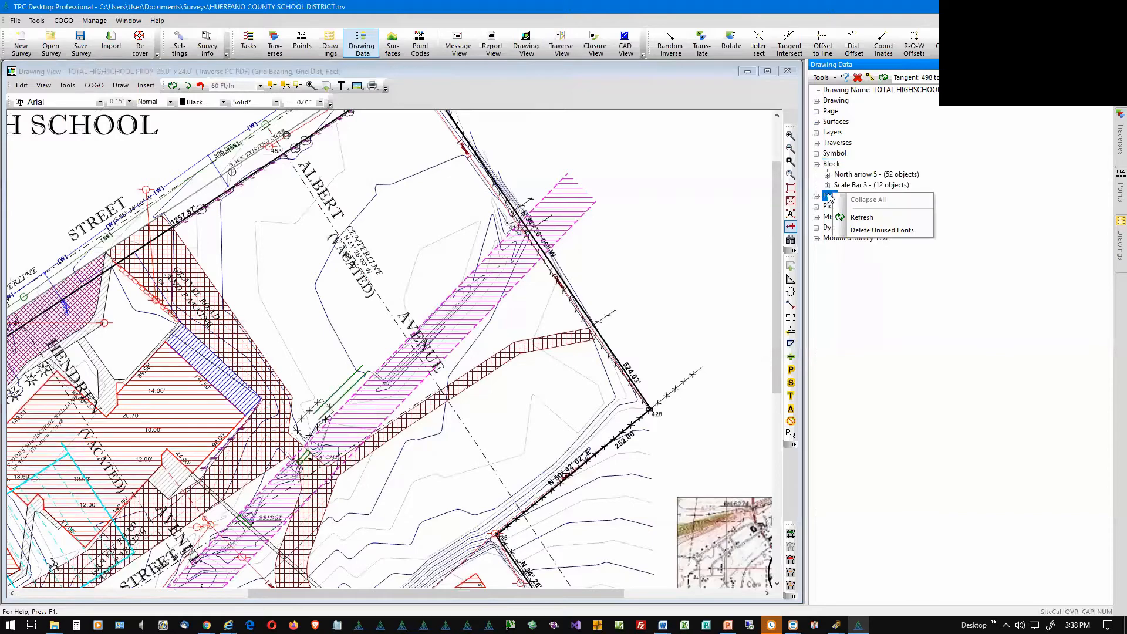
{"action": "left_click", "coordinate": [817, 165]}
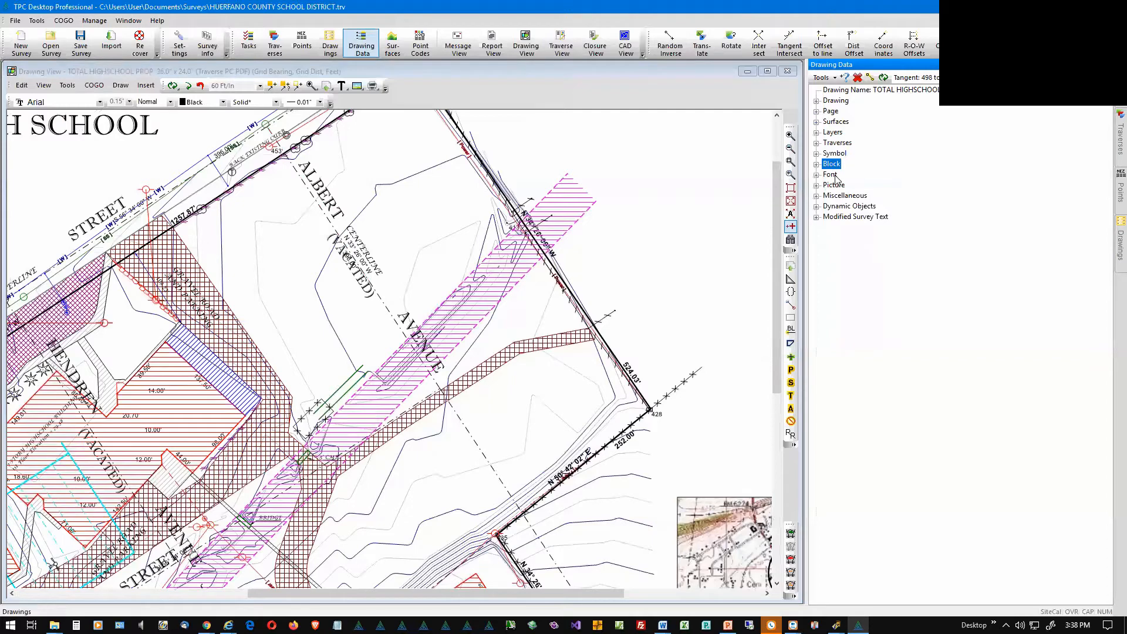
- Delete the unused fonts from the drawing's Font list and delineate the text that uses Lucida Calligraphy
{"action": "left_click", "coordinate": [817, 176]}
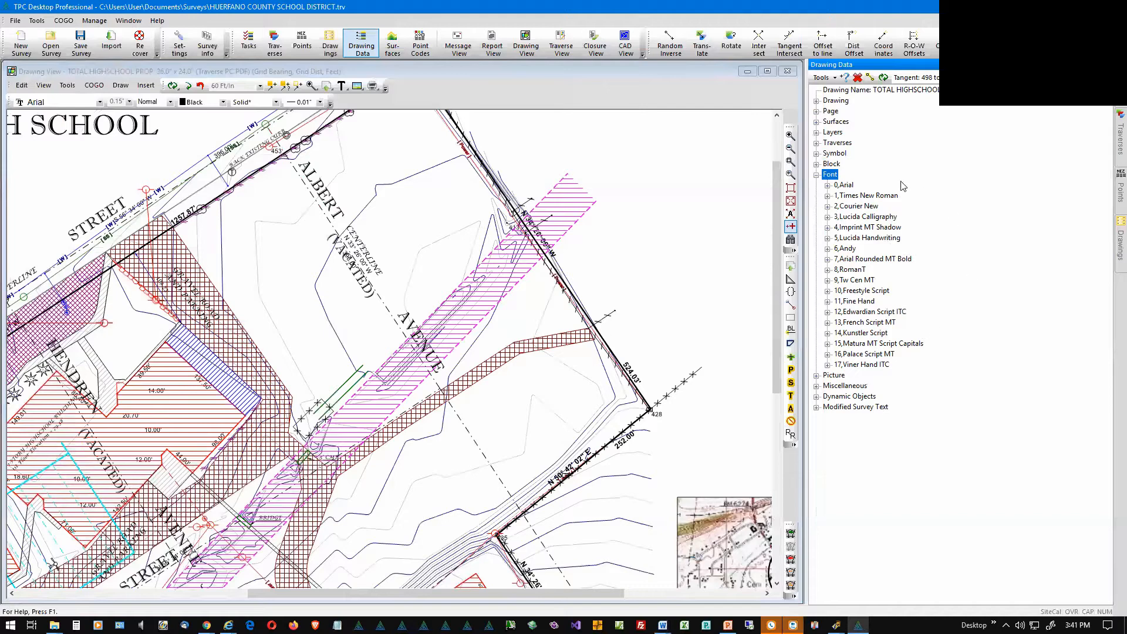
{"action": "right_click", "coordinate": [835, 179]}
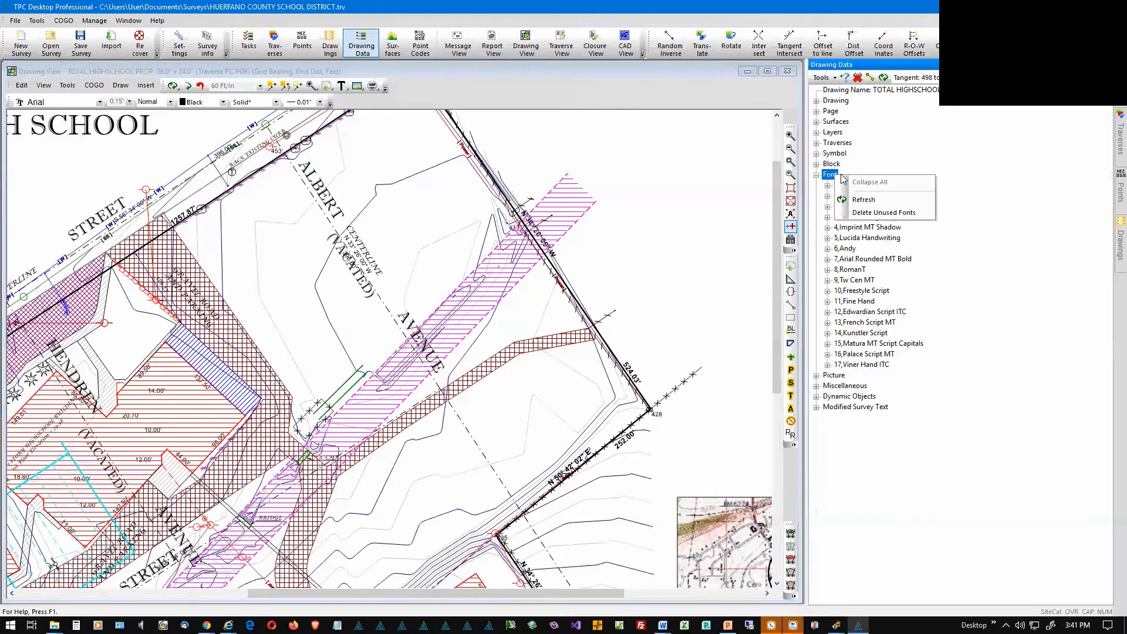
{"action": "left_click", "coordinate": [863, 214]}
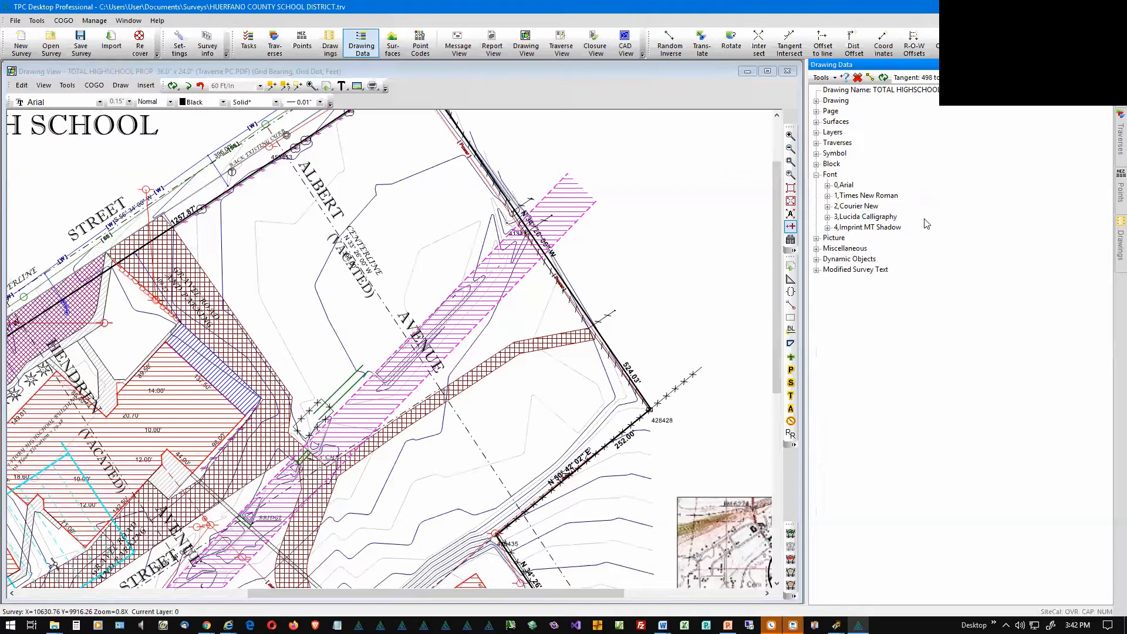
{"action": "left_click", "coordinate": [889, 218]}
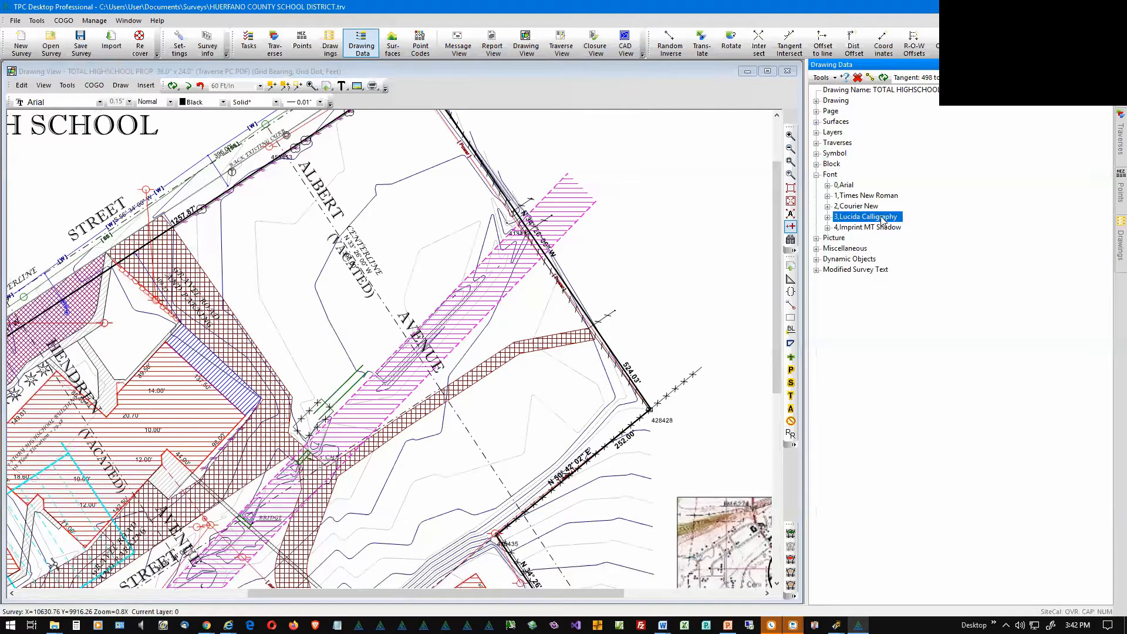
{"action": "left_click", "coordinate": [871, 78]}
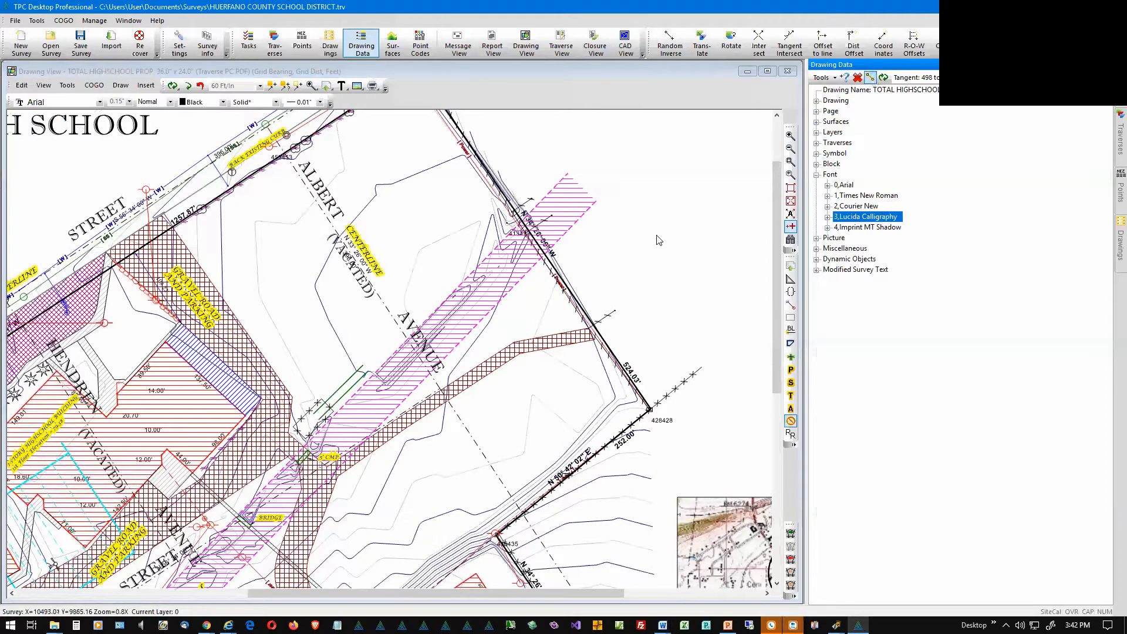
- Convert the drawing text that uses Lucida Calligraphy to Times New Roman without overriding survey fonts
{"action": "mouse_move", "coordinate": [659, 239]}
{"action": "left_mouse_down"}
{"action": "mouse_move", "coordinate": [745, 194]}
{"action": "mouse_move", "coordinate": [747, 206]}
{"action": "left_mouse_up"}
{"action": "left_click_drag", "start_coordinate": [411, 302], "coordinate": [567, 256]}
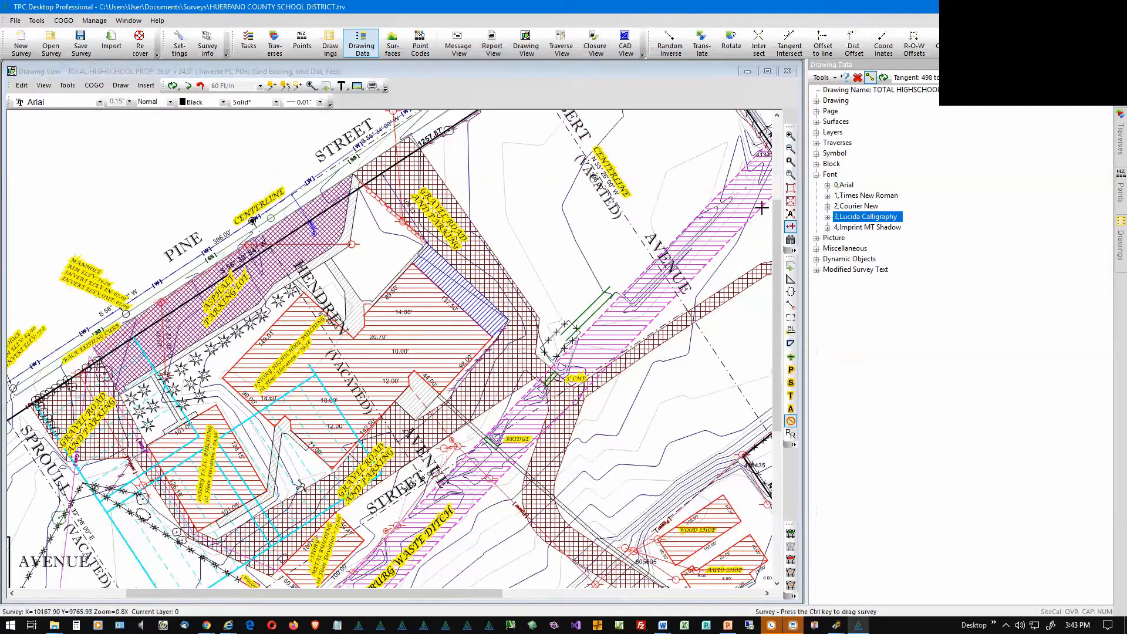
{"action": "right_click", "coordinate": [880, 220]}
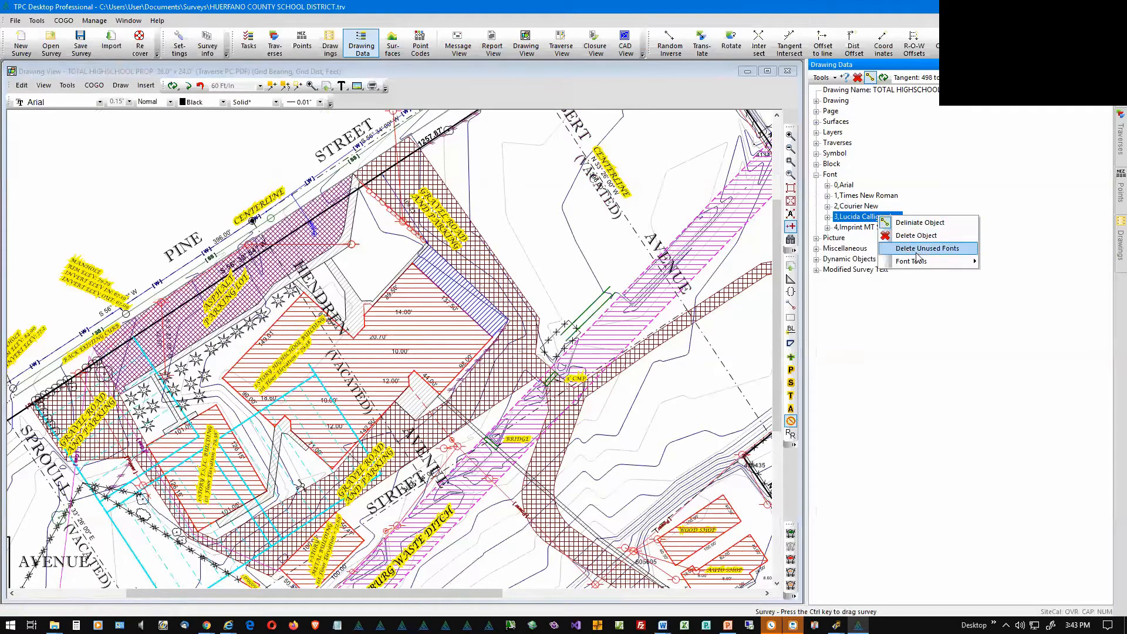
{"action": "mouse_move", "coordinate": [919, 264]}
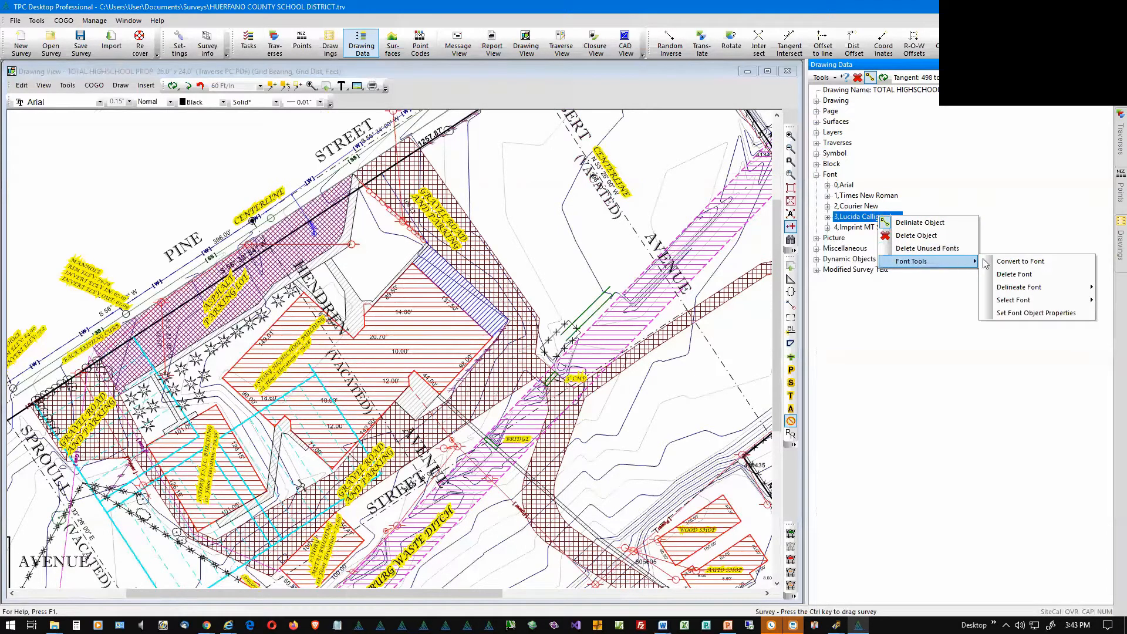
{"action": "left_click", "coordinate": [1054, 269]}
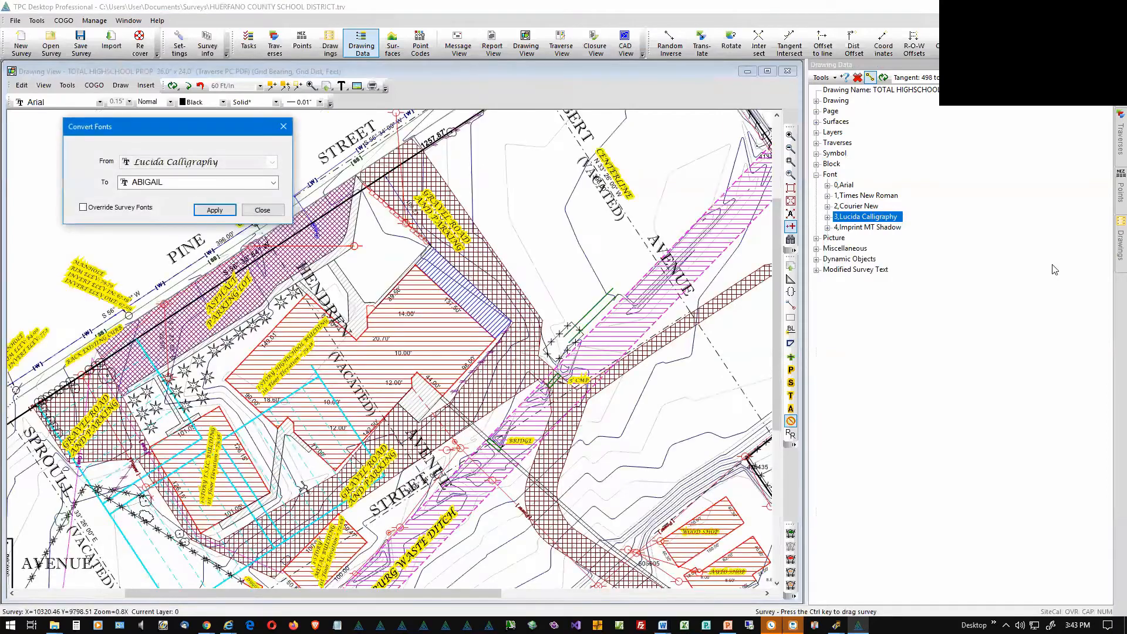
{"action": "left_click", "coordinate": [273, 182]}
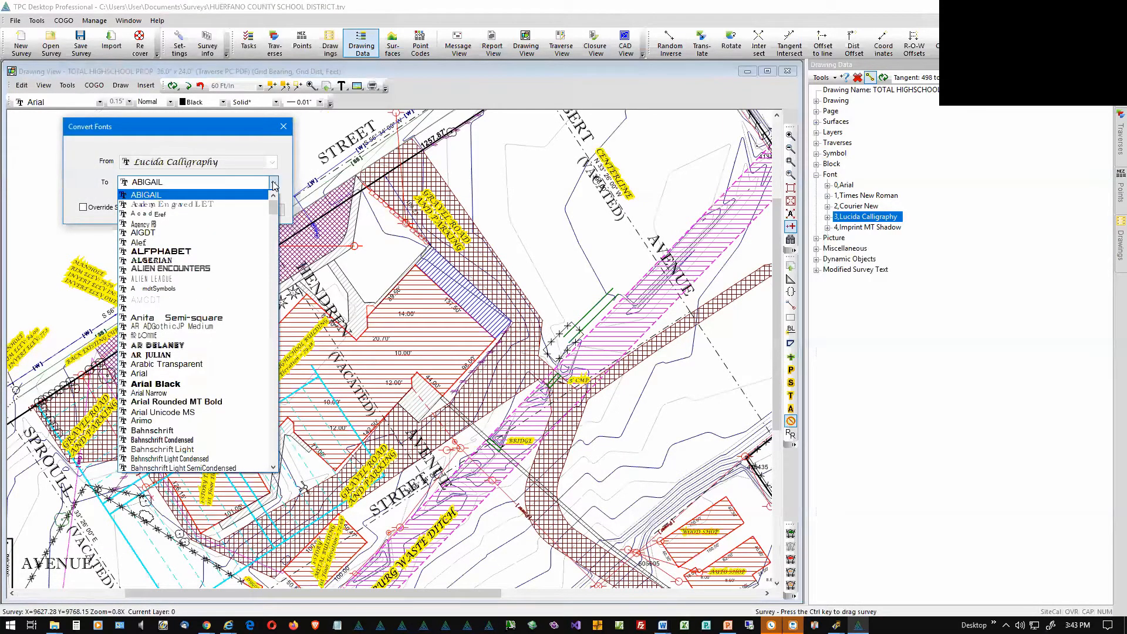
{"action": "key", "text": "t"}
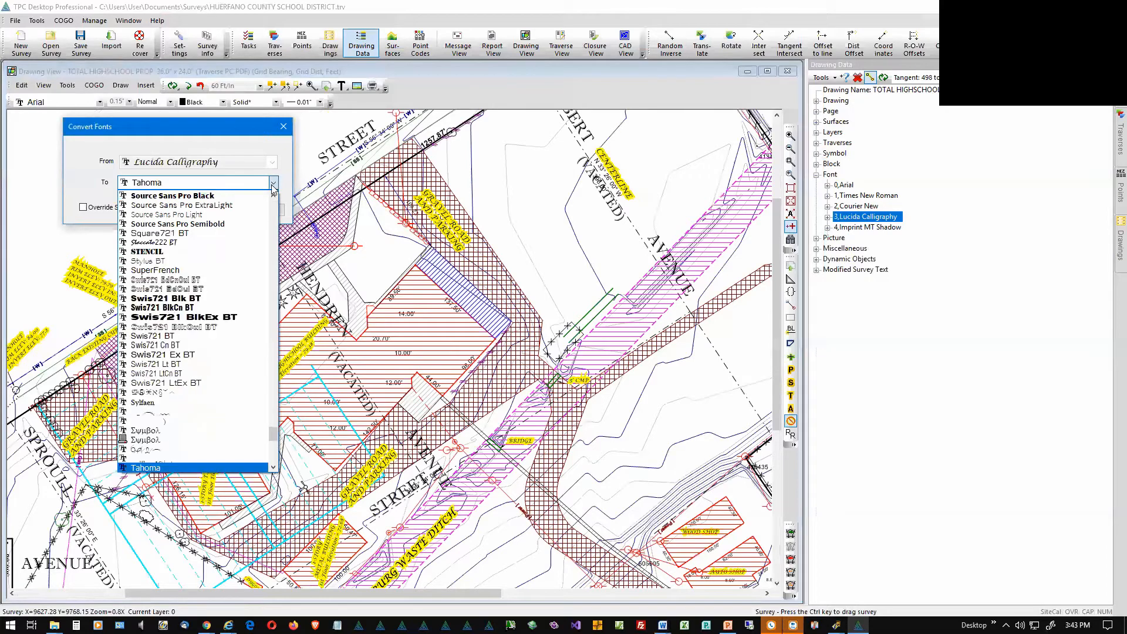
{"action": "scroll", "coordinate": [200, 382], "scroll_direction": "down", "scroll_amount": 7}
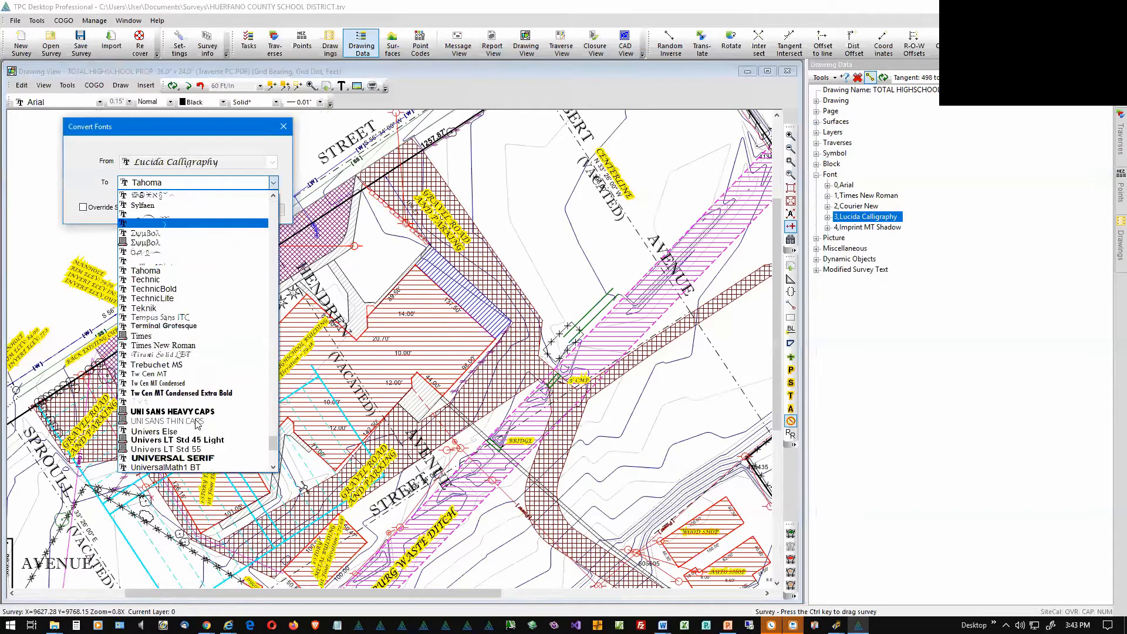
{"action": "left_click", "coordinate": [205, 345]}
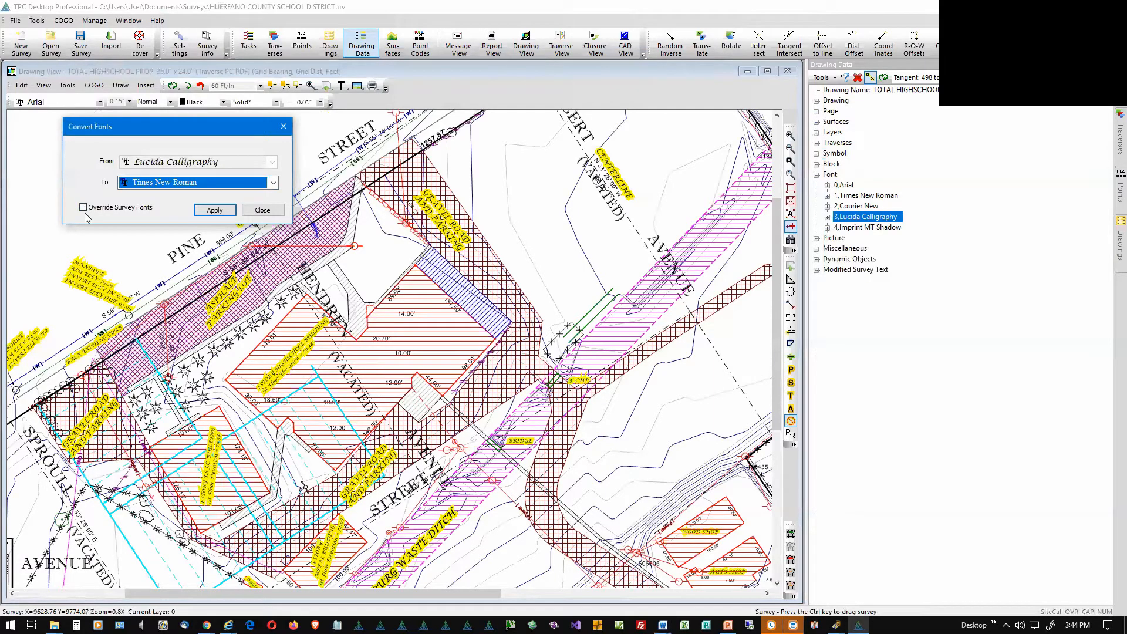
{"action": "left_click", "coordinate": [214, 210]}
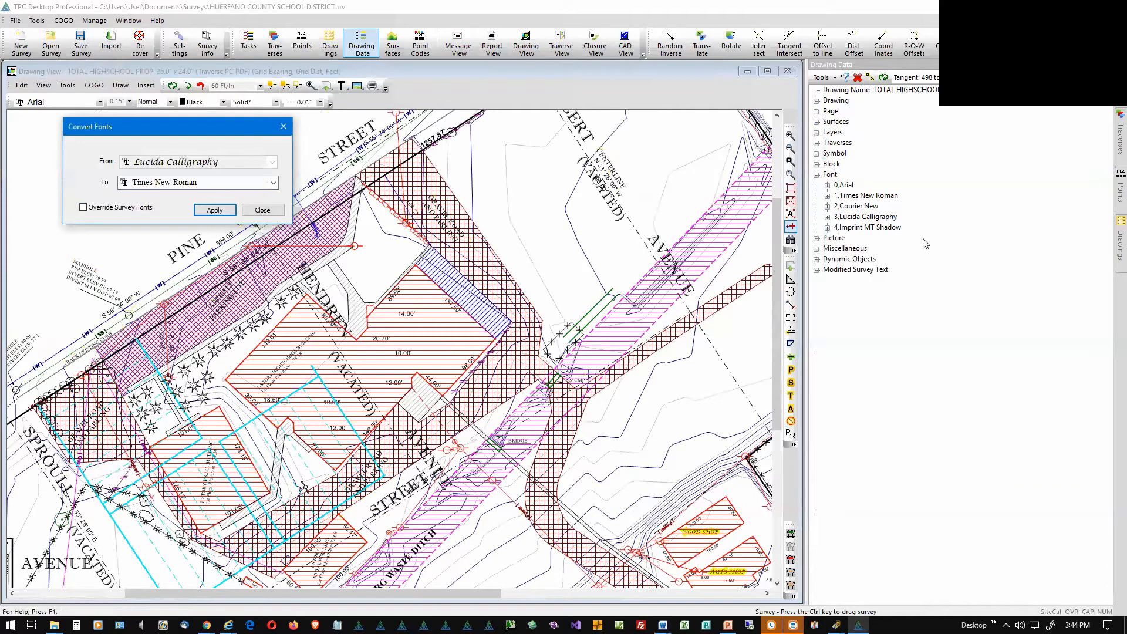
{"action": "left_click", "coordinate": [285, 128]}
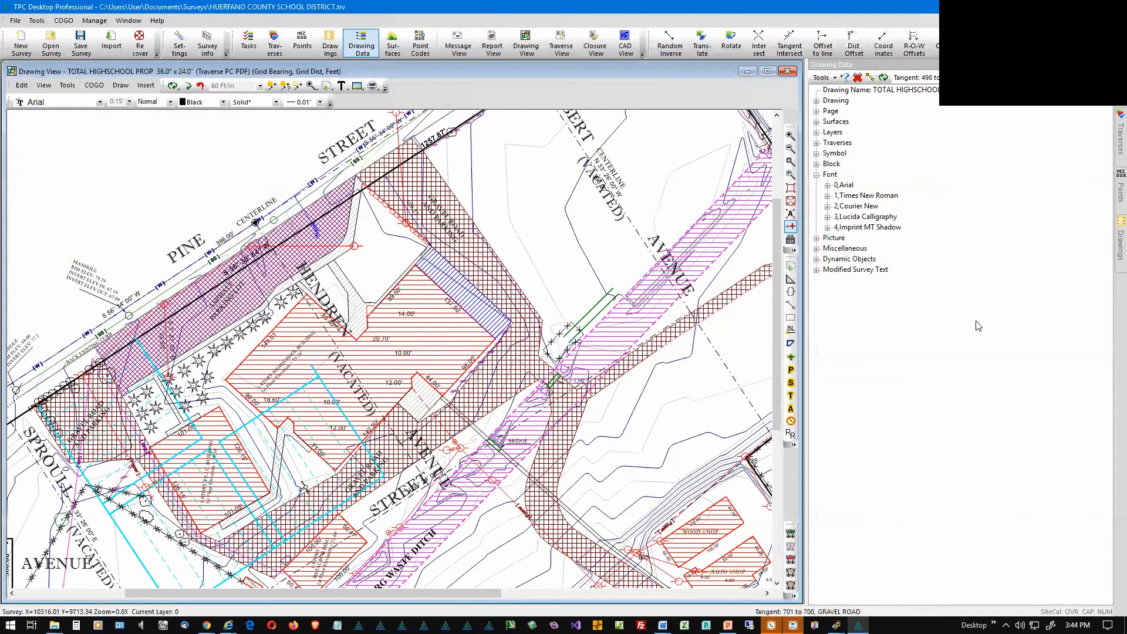
- Delineate the text that uses Times New Roman and expand that font's entry to review its usage
{"action": "left_click", "coordinate": [883, 200]}
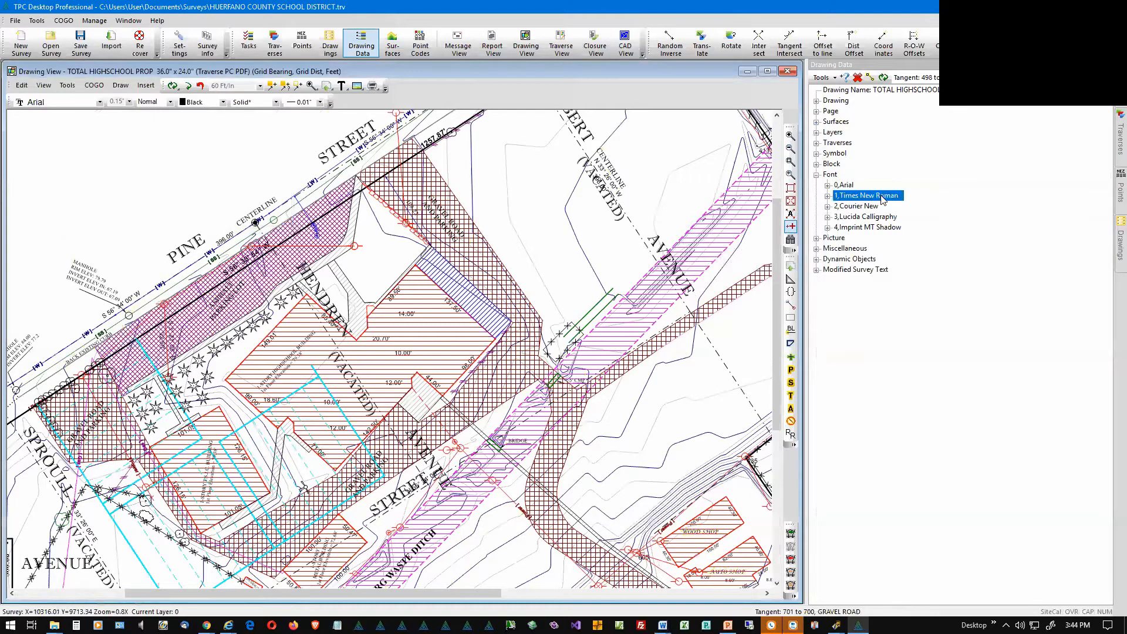
{"action": "left_click", "coordinate": [871, 80]}
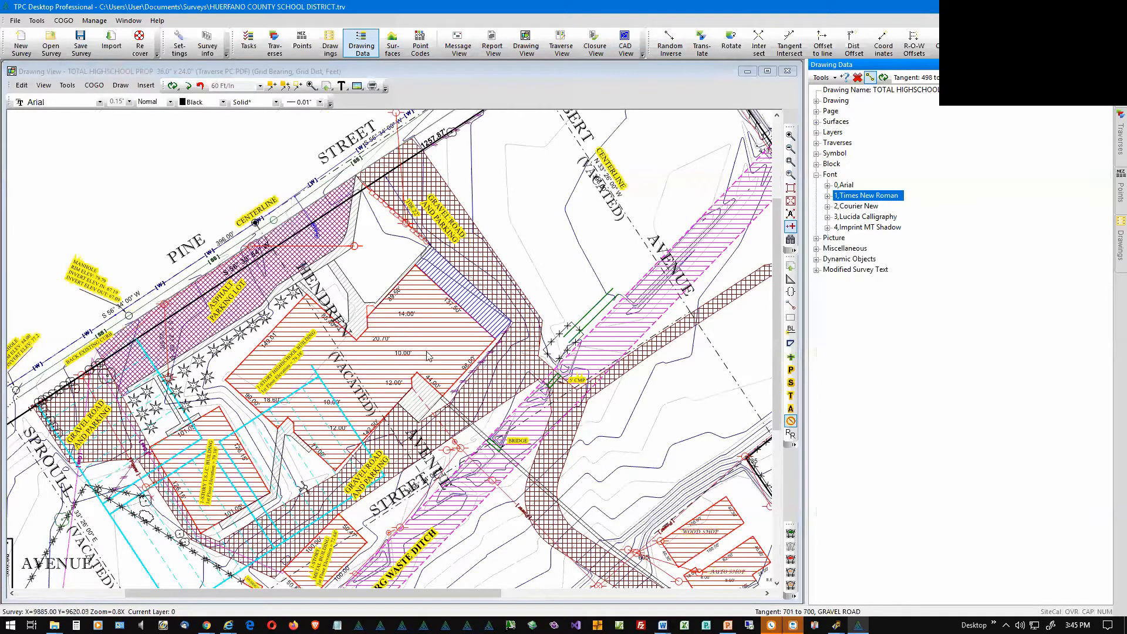
{"action": "left_click_drag", "start_coordinate": [572, 292], "coordinate": [661, 223]}
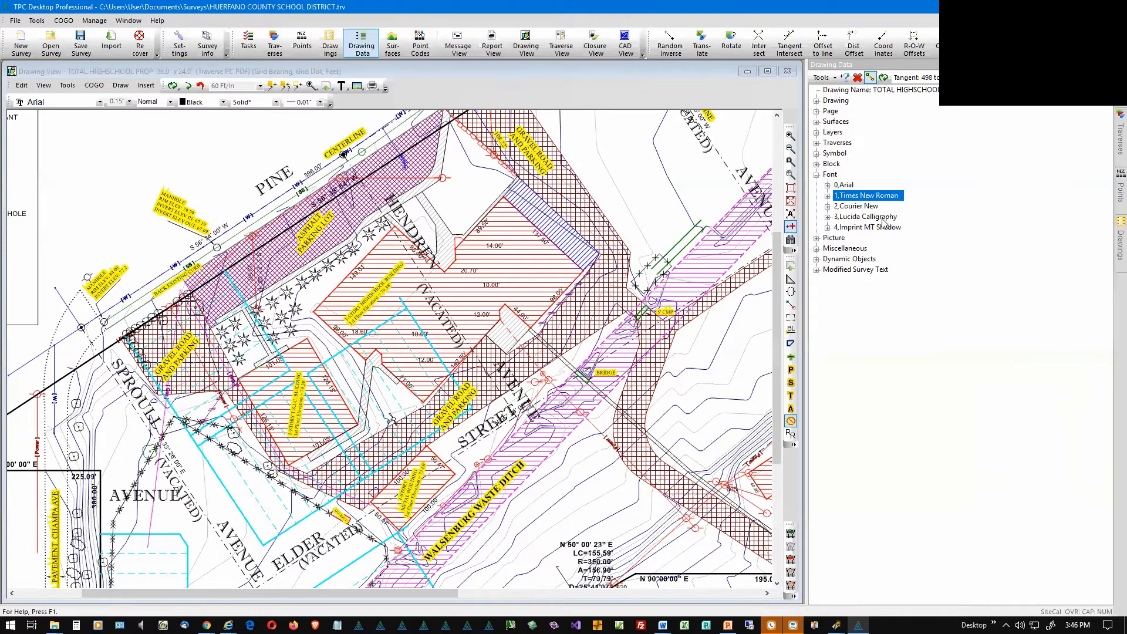
{"action": "left_click", "coordinate": [828, 196]}
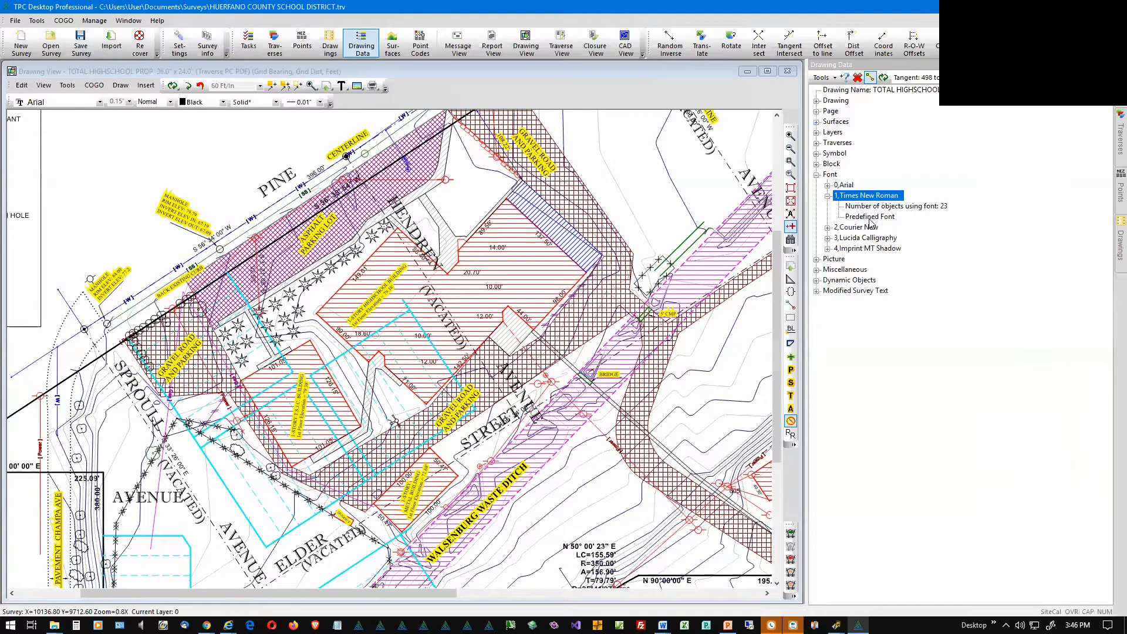
- Expand the Imprint MT Shadow font entry and delineate only its survey space text
{"action": "left_click", "coordinate": [828, 249]}
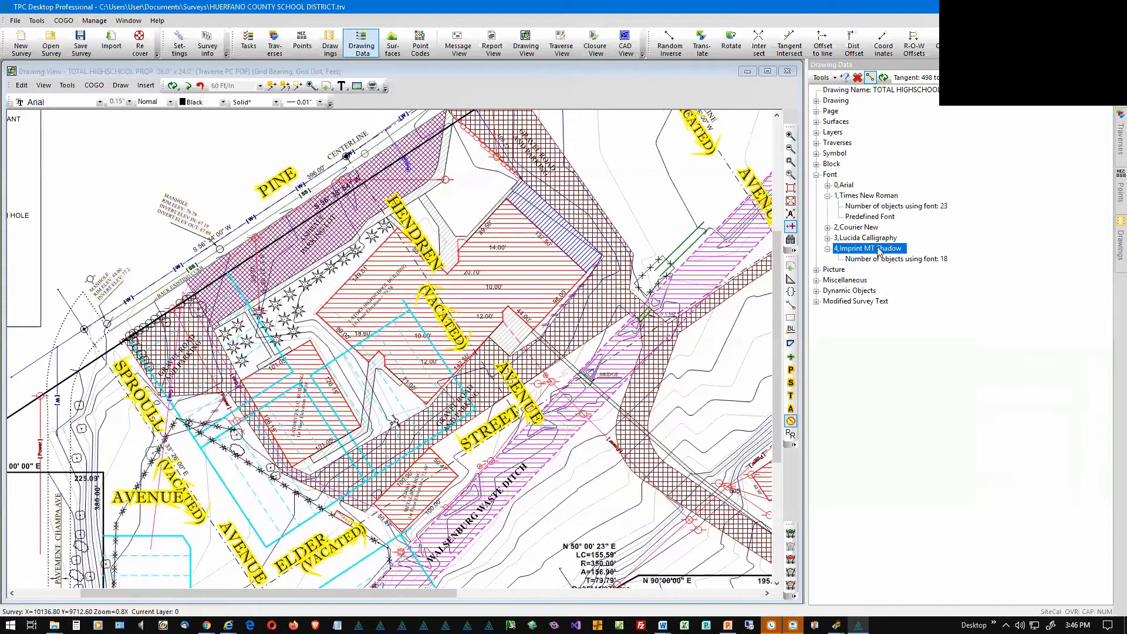
{"action": "right_click", "coordinate": [880, 250]}
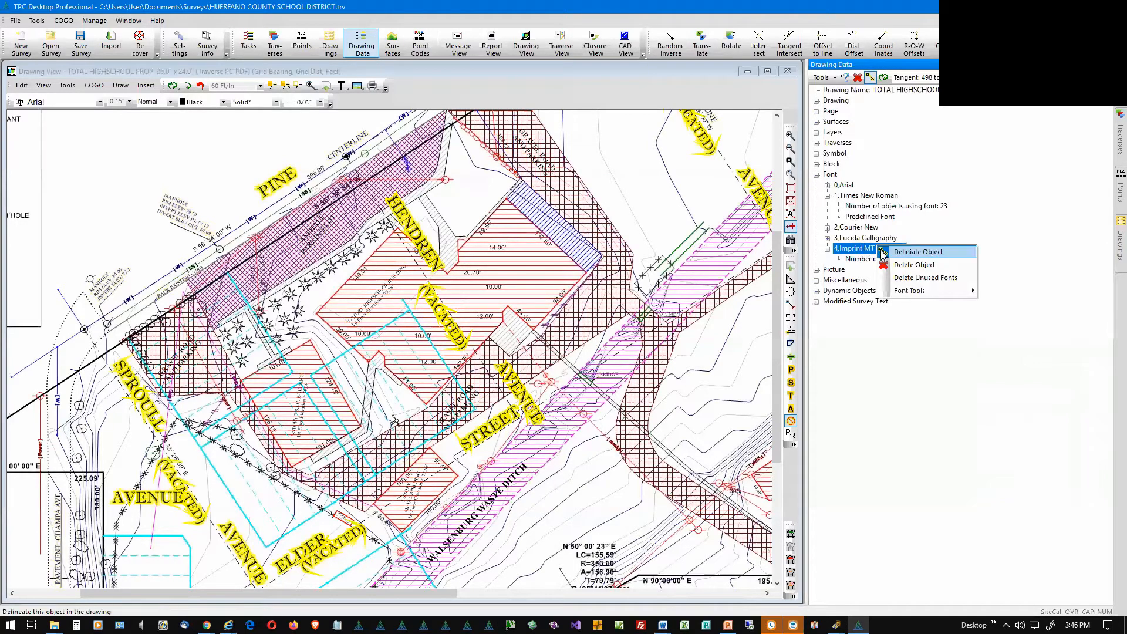
{"action": "mouse_move", "coordinate": [901, 293]}
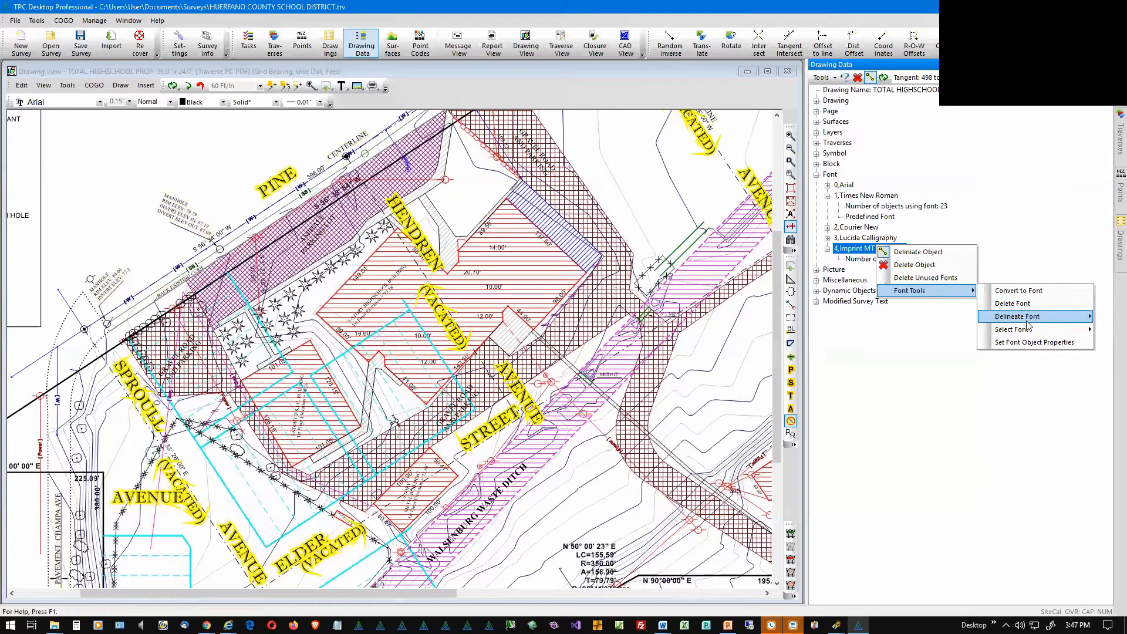
{"action": "mouse_move", "coordinate": [1028, 320]}
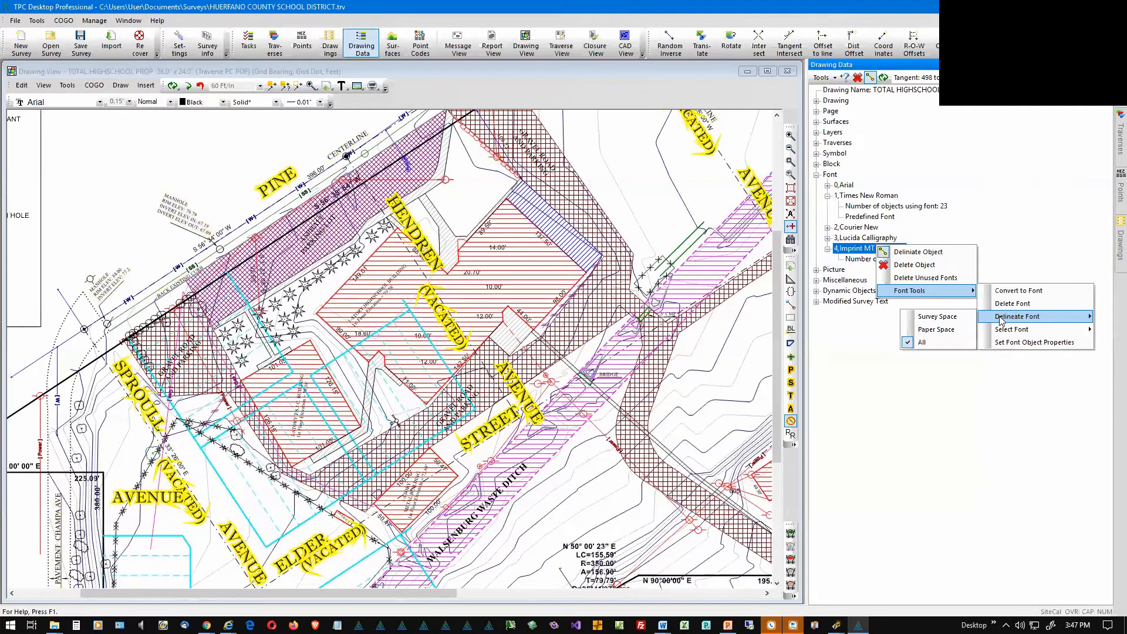
{"action": "left_click", "coordinate": [961, 322]}
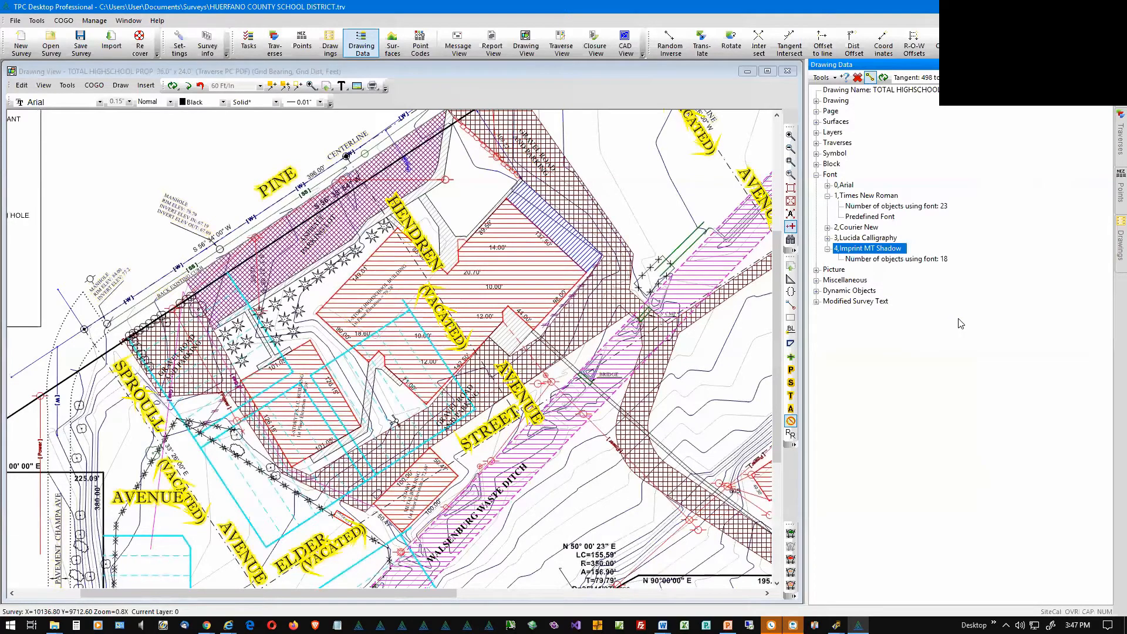
- Review the Imprint MT Shadow font tools and object properties without changes, decline saving the survey, and collapse the Font list
{"action": "right_click", "coordinate": [886, 252]}
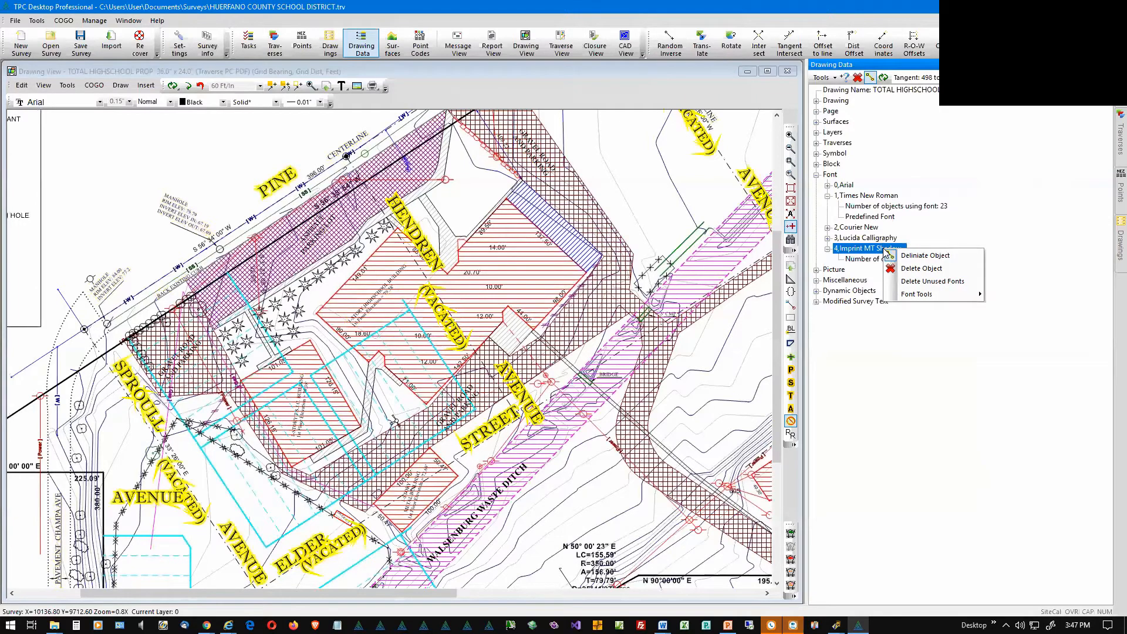
{"action": "mouse_move", "coordinate": [943, 294]}
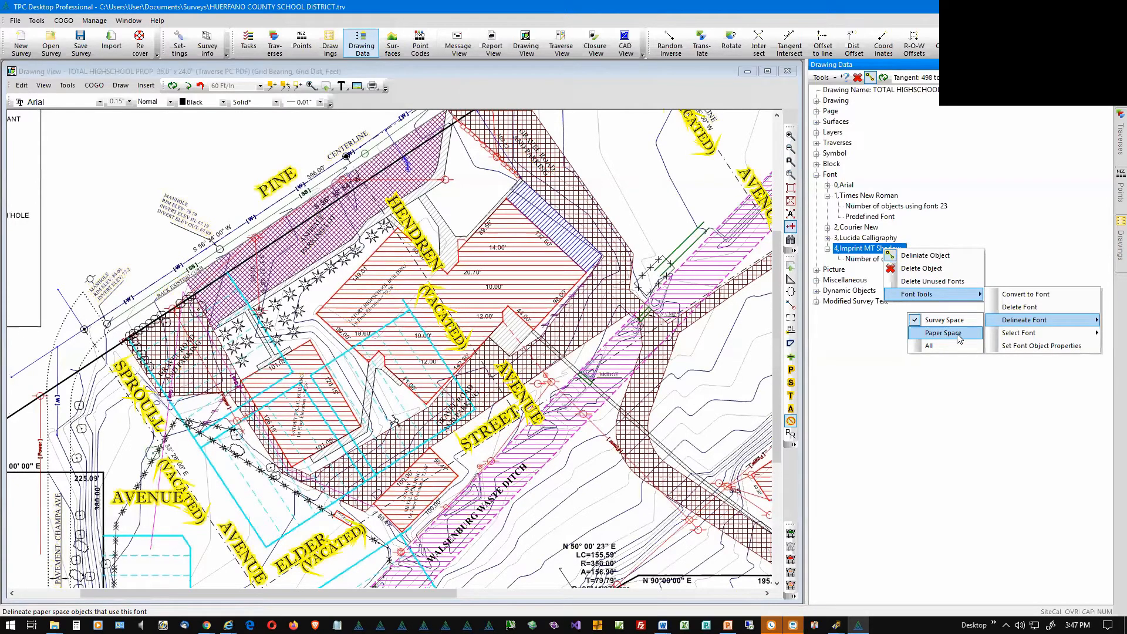
{"action": "mouse_move", "coordinate": [1009, 338]}
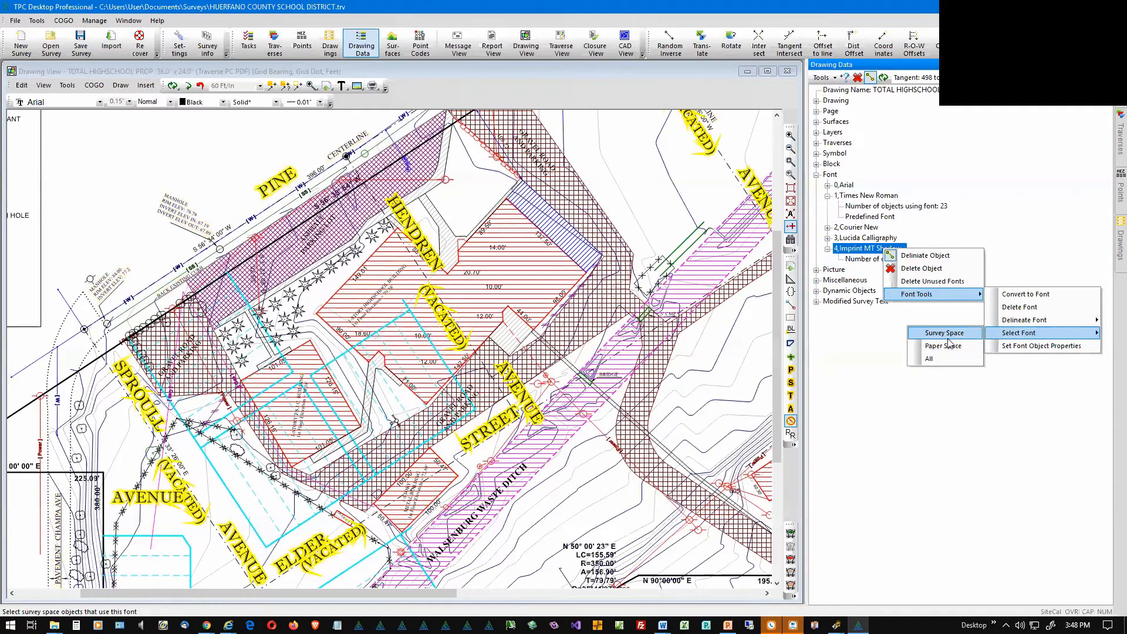
{"action": "left_click", "coordinate": [1015, 348]}
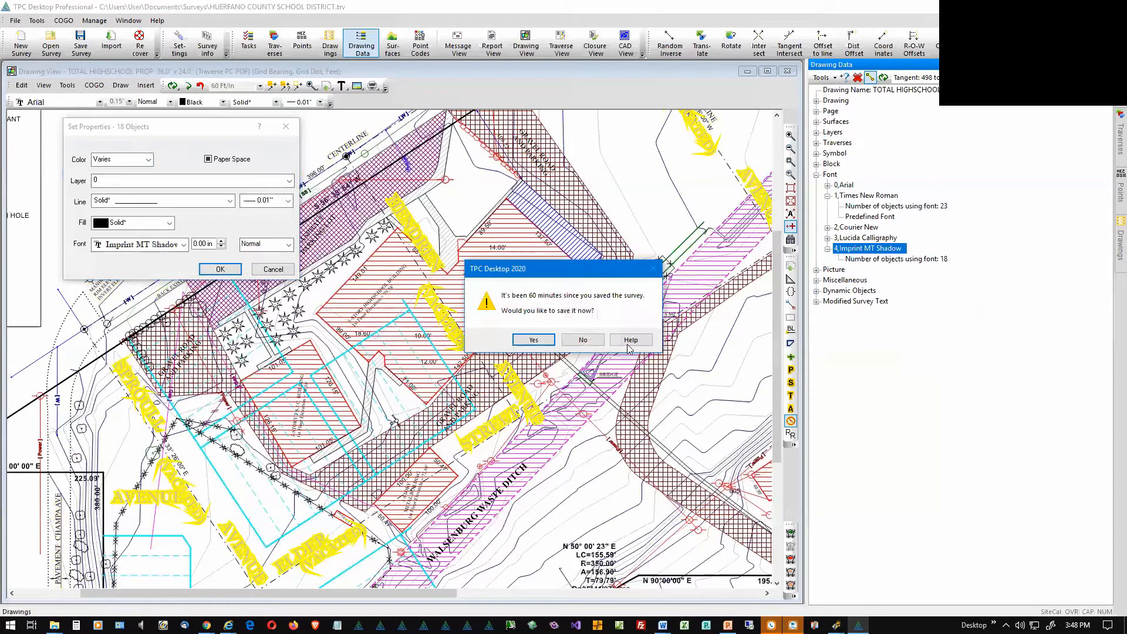
{"action": "left_click", "coordinate": [587, 341]}
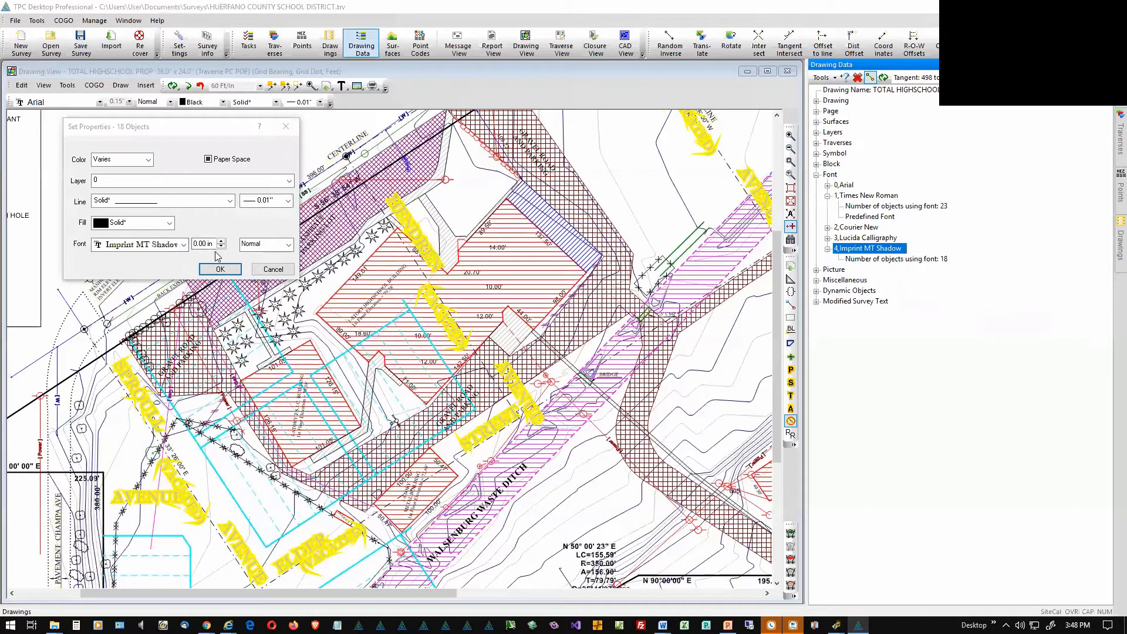
{"action": "left_click", "coordinate": [272, 269]}
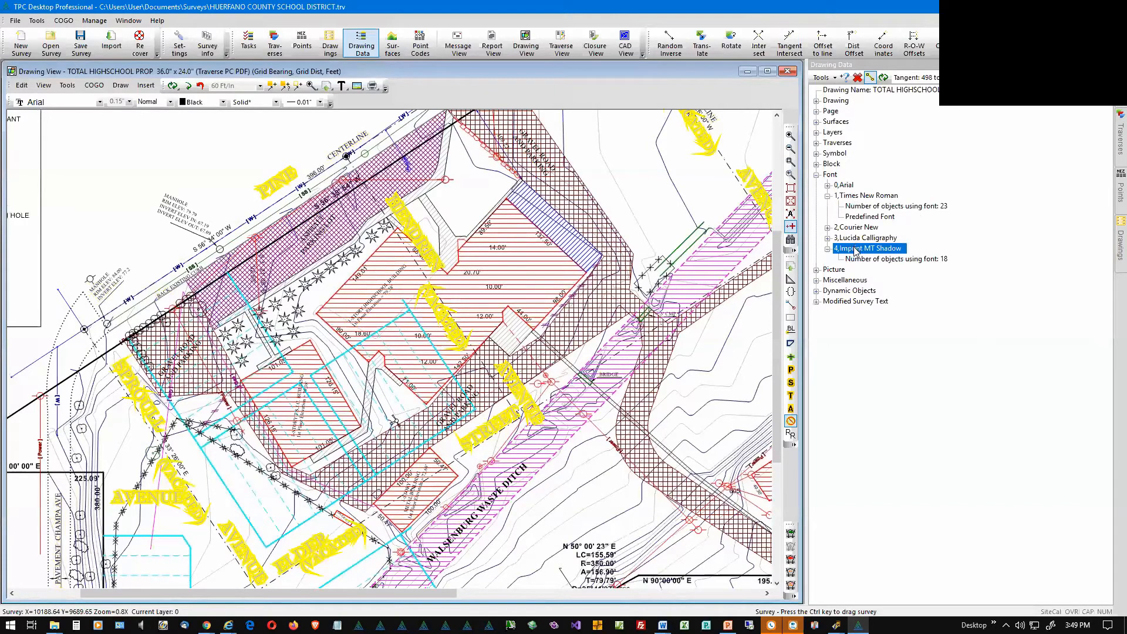
{"action": "left_click", "coordinate": [817, 175]}
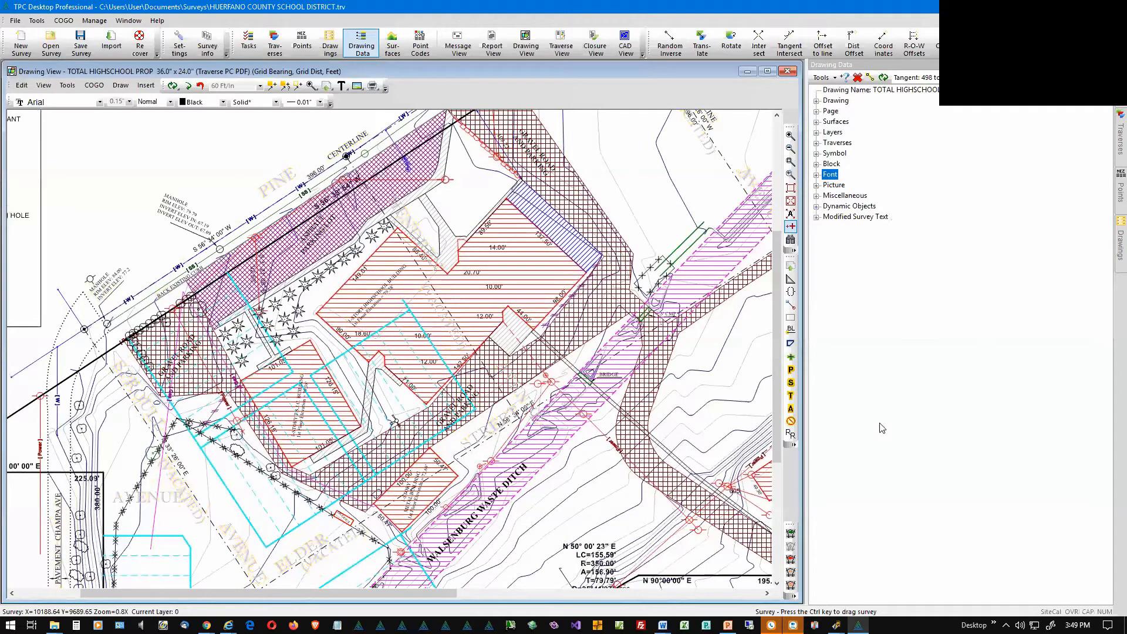
- Show the whole drawing, review the SAMPLE8.BMP picture's settings and available commands in the Picture list, and collapse the list
{"action": "left_click", "coordinate": [791, 188]}
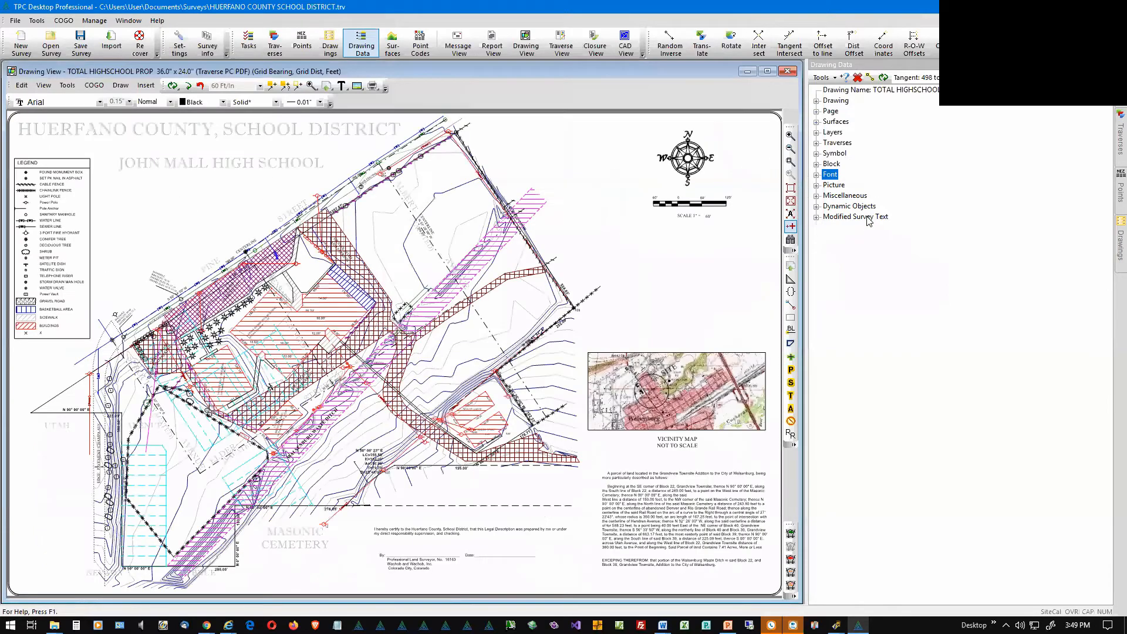
{"action": "left_click", "coordinate": [834, 187]}
{"action": "left_click", "coordinate": [817, 185]}
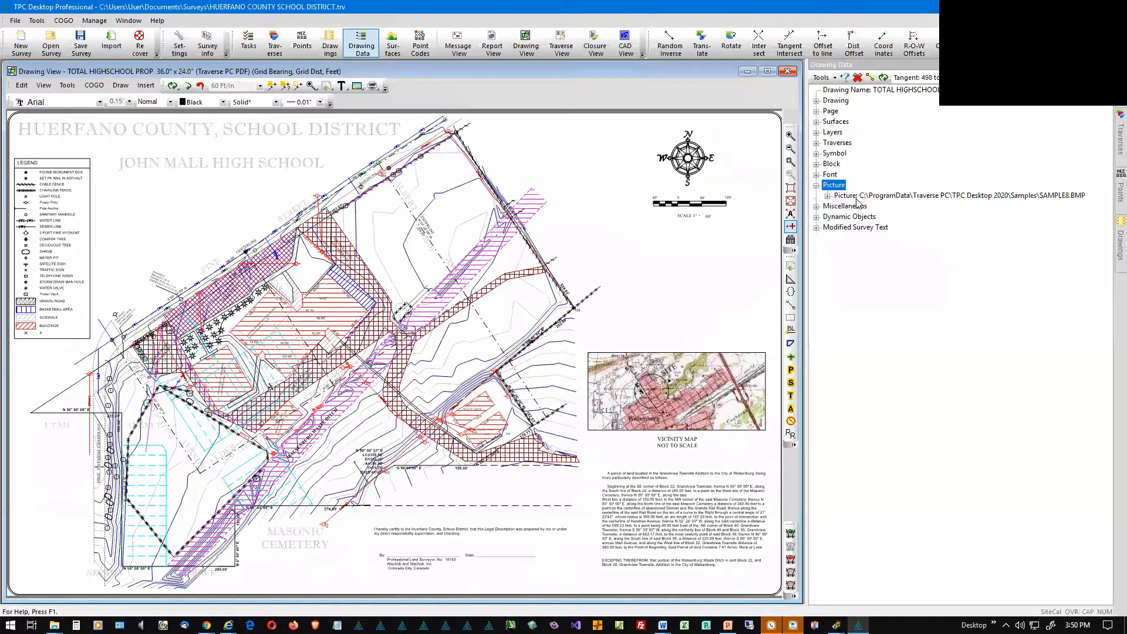
{"action": "double_click", "coordinate": [963, 196]}
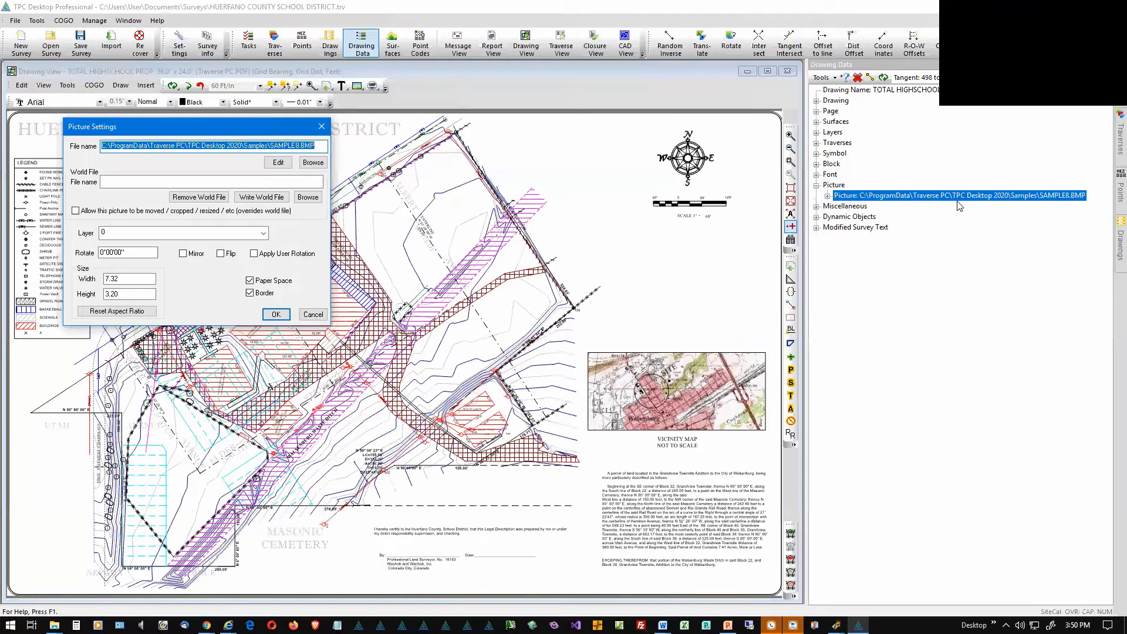
{"action": "left_click", "coordinate": [313, 315]}
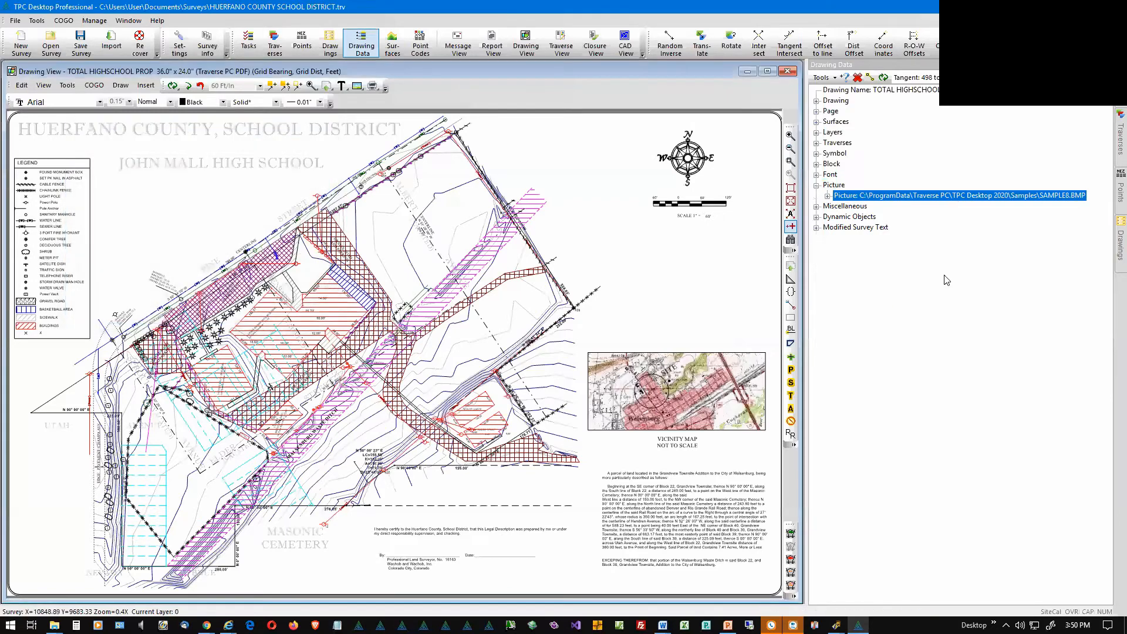
{"action": "right_click", "coordinate": [912, 199]}
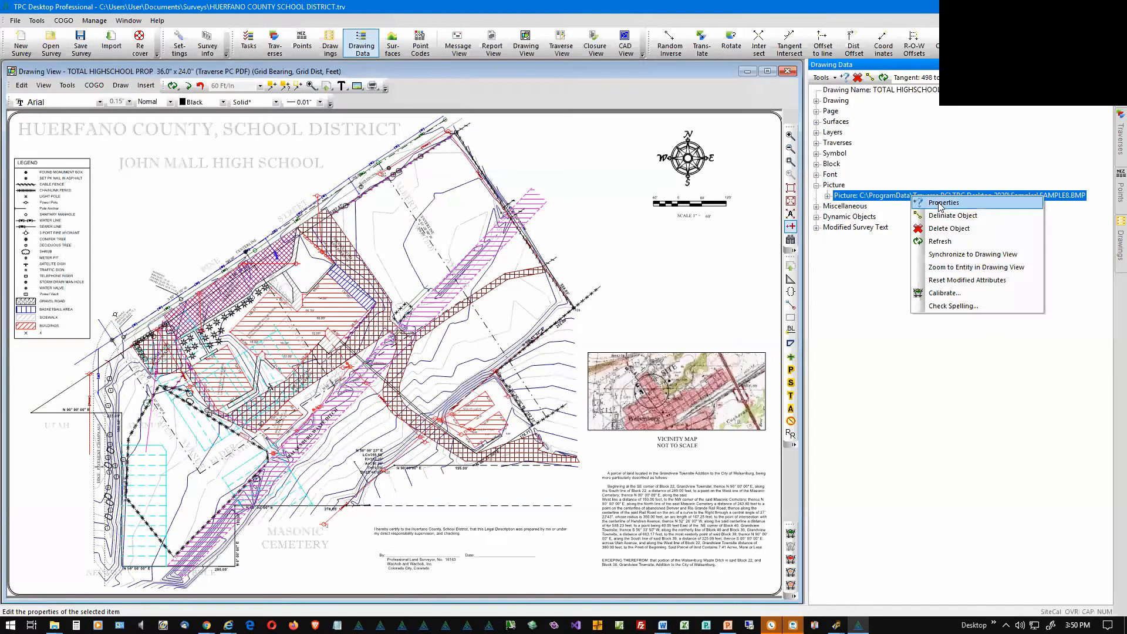
{"action": "left_click", "coordinate": [854, 339]}
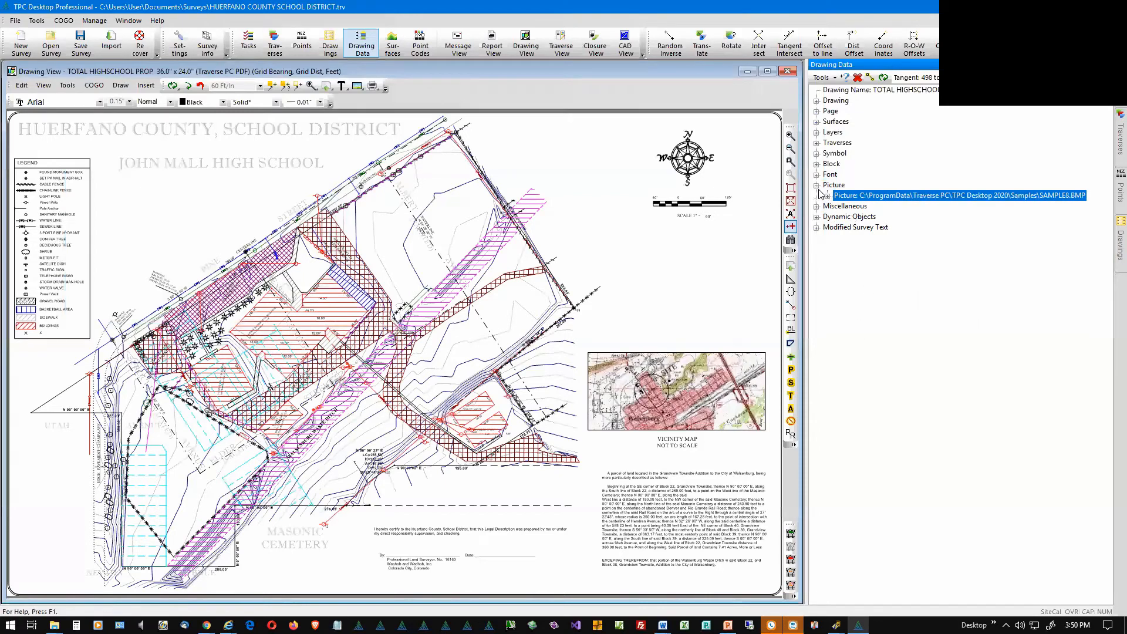
{"action": "left_click", "coordinate": [816, 186]}
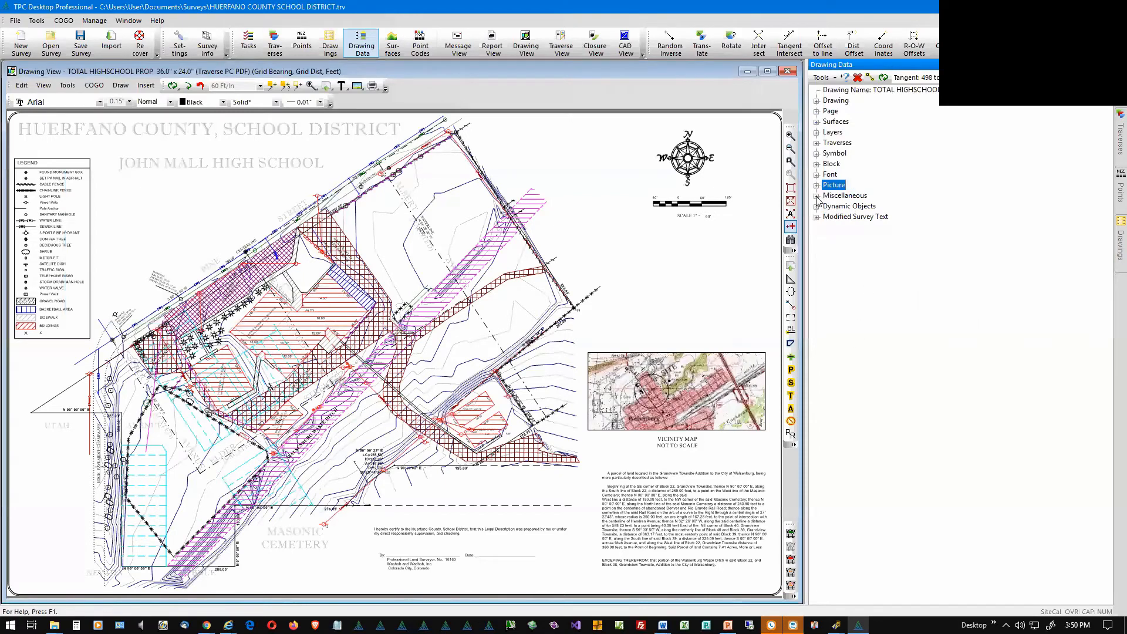
- Expand the Miscellaneous and Dynamic Objects lists and delineate the Dynamic Offset in the drawing
{"action": "left_click", "coordinate": [817, 196]}
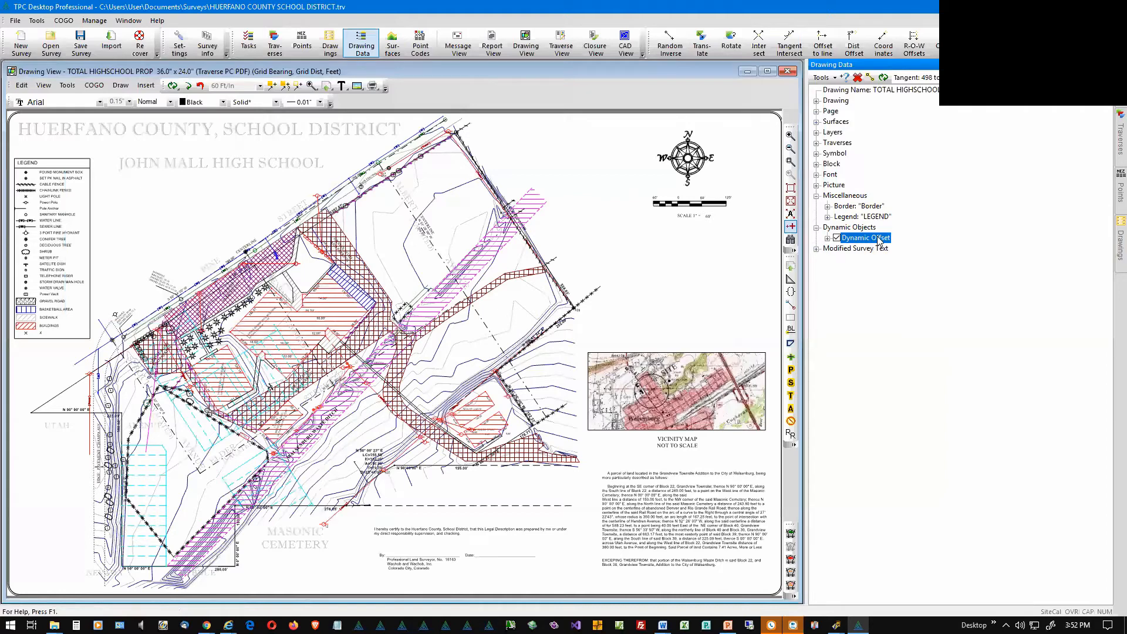
{"action": "left_click", "coordinate": [872, 79]}
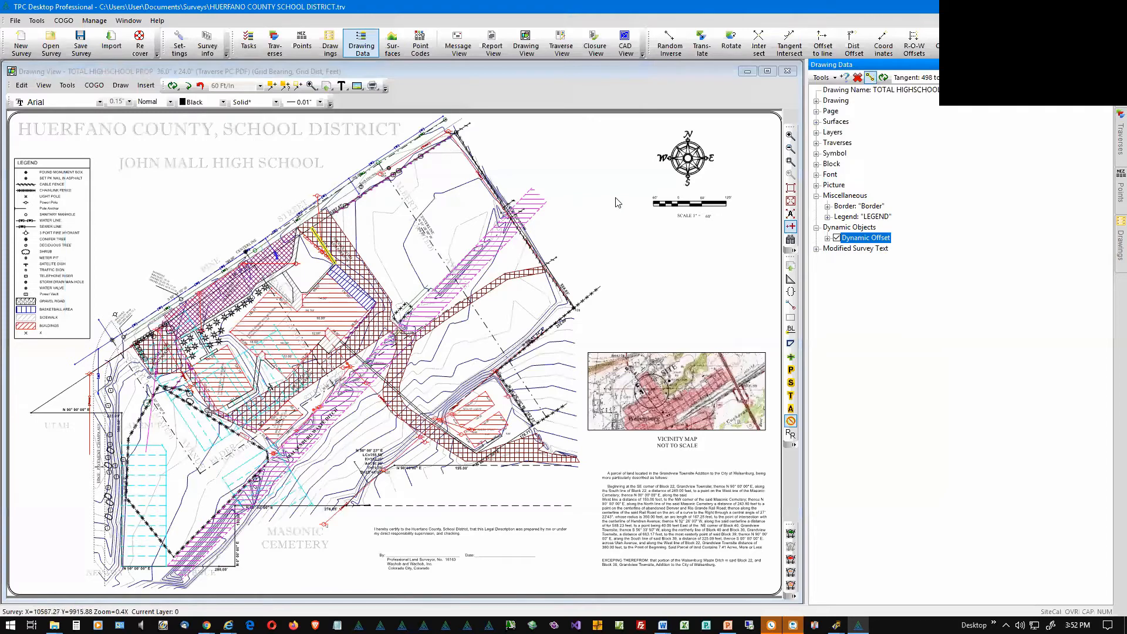
- Zoom in on the highlighted Dynamic Offset beside the gravel road and delete it from the drawing
{"action": "left_click", "coordinate": [791, 162]}
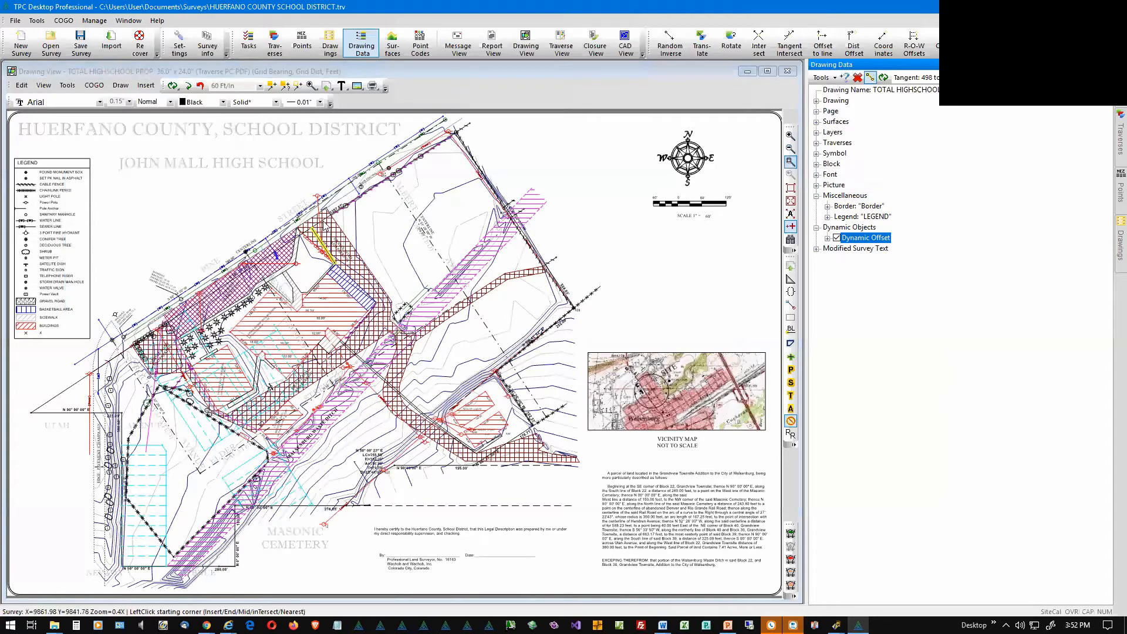
{"action": "left_click", "coordinate": [268, 219]}
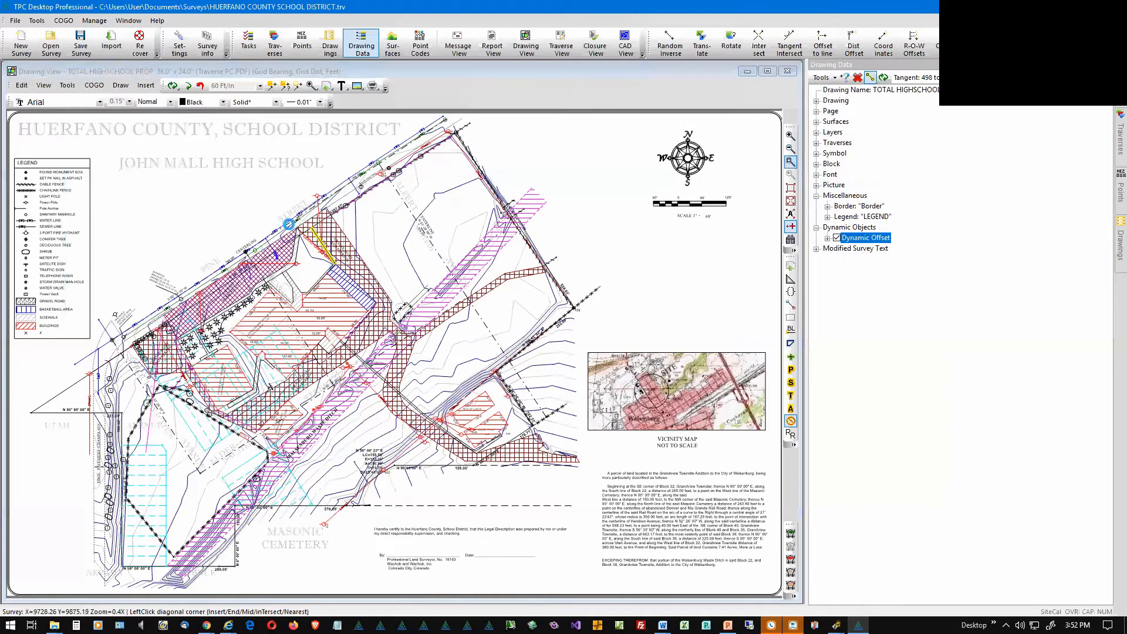
{"action": "left_click", "coordinate": [375, 279]}
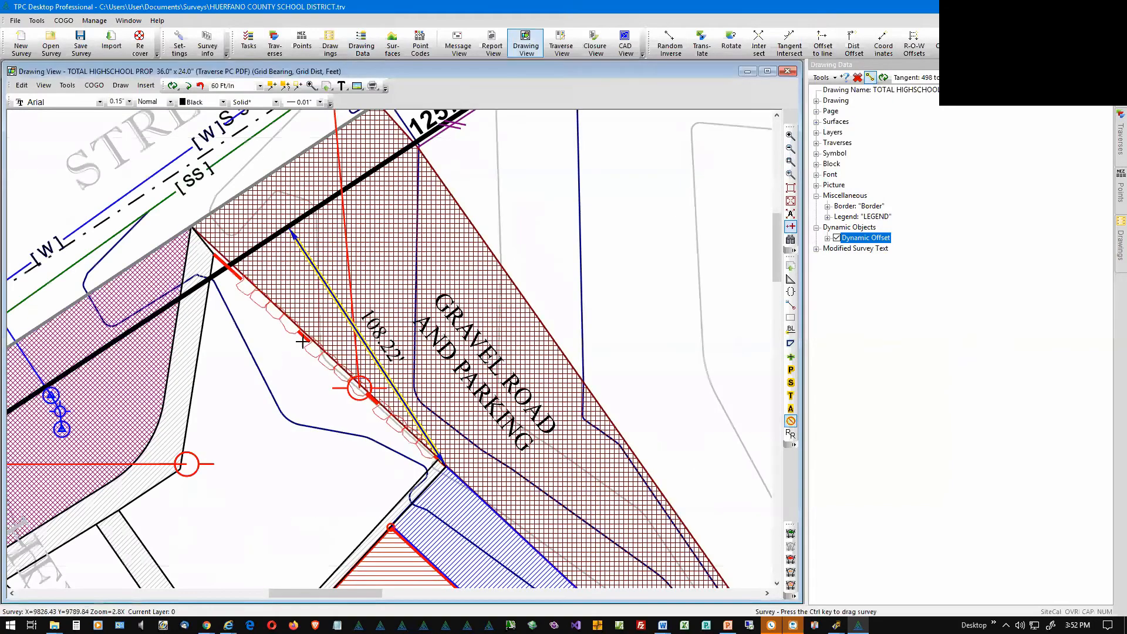
{"action": "right_click", "coordinate": [341, 306]}
{"action": "left_click", "coordinate": [360, 311]}
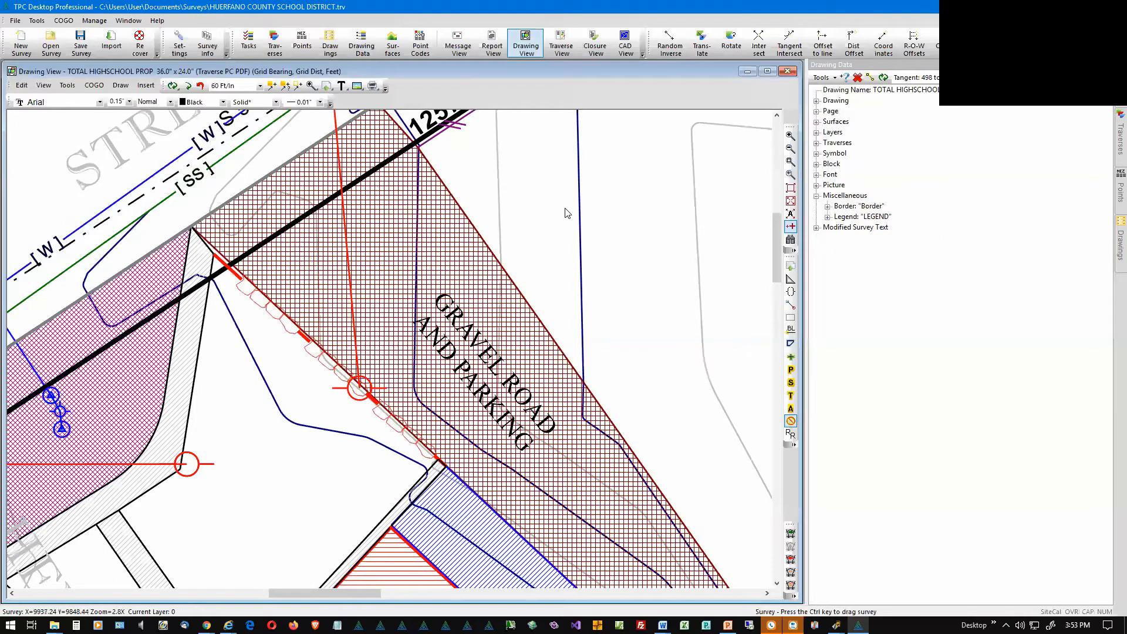
- Try a Dynamic Offset from the red-hatched building's corner to the heavy boundary line near the sidewalk, and delete it
{"action": "left_click", "coordinate": [121, 86]}
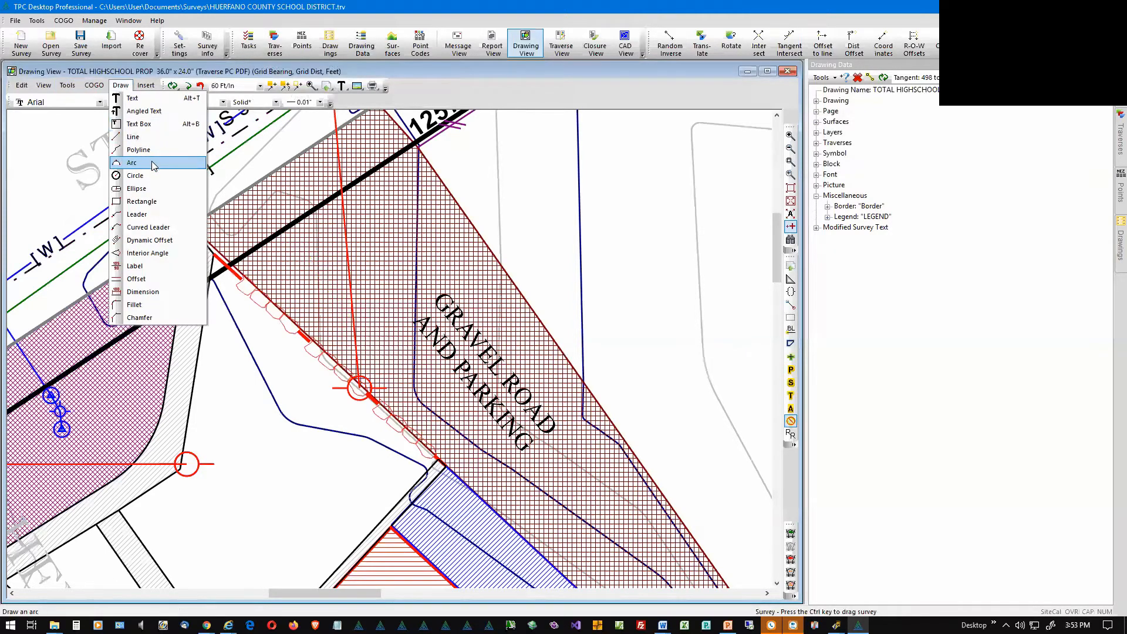
{"action": "left_click", "coordinate": [148, 252]}
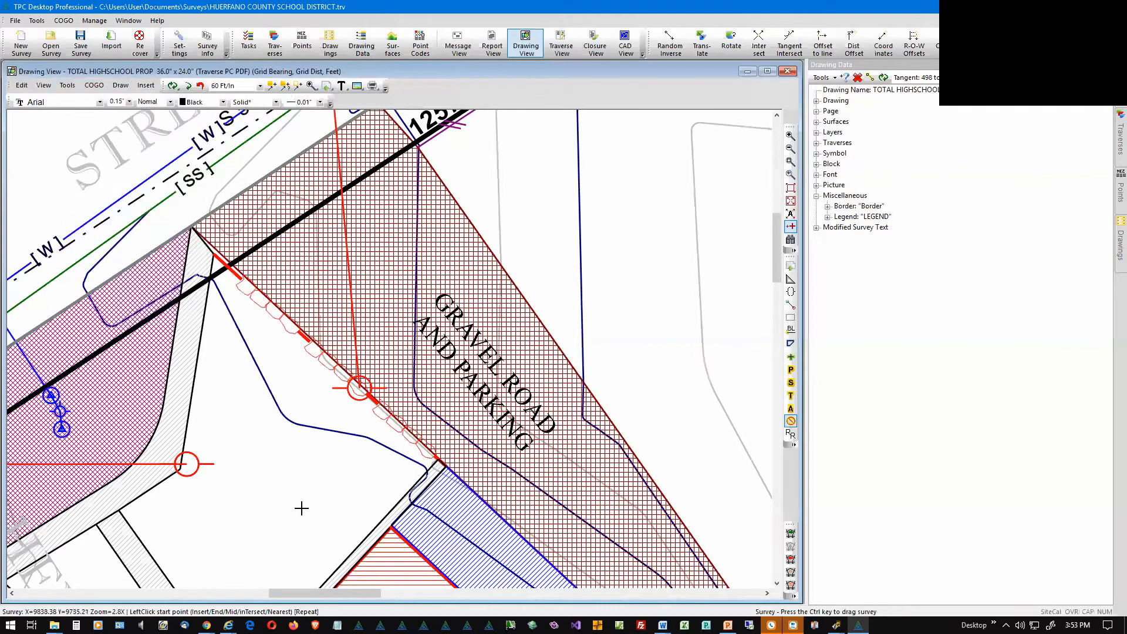
{"action": "left_click", "coordinate": [331, 528]}
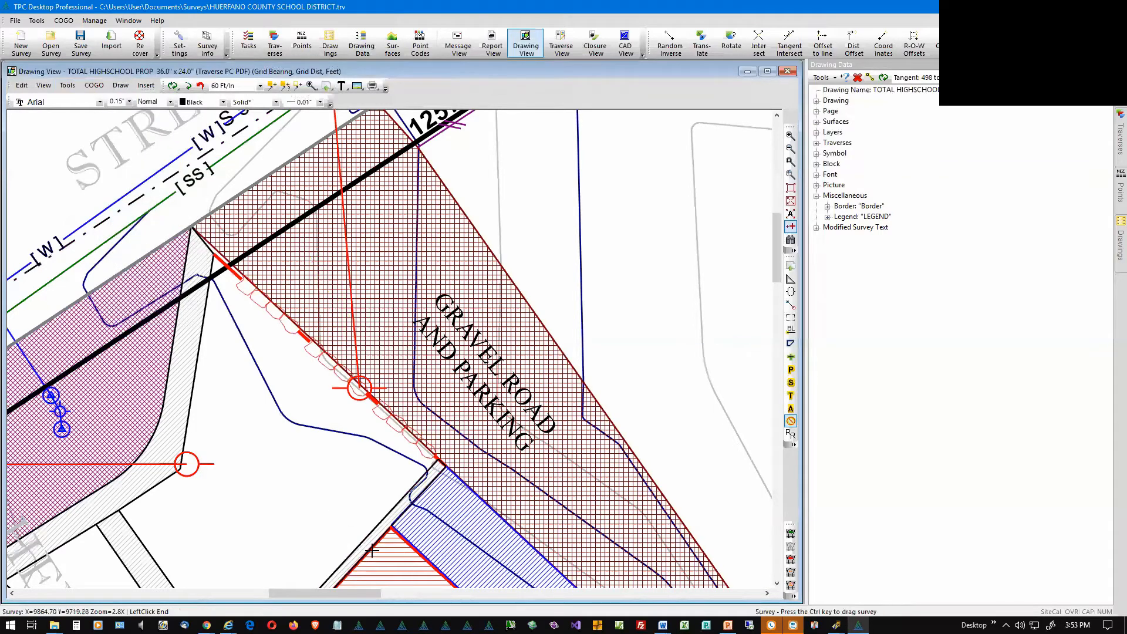
{"action": "left_click", "coordinate": [371, 553]}
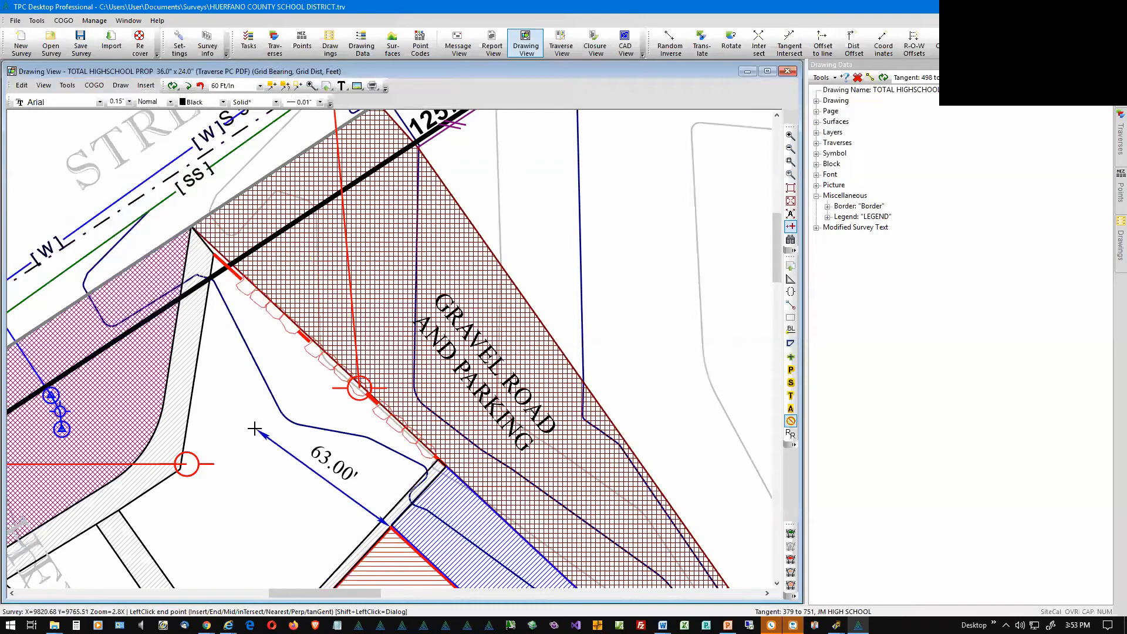
{"action": "left_click", "coordinate": [224, 276]}
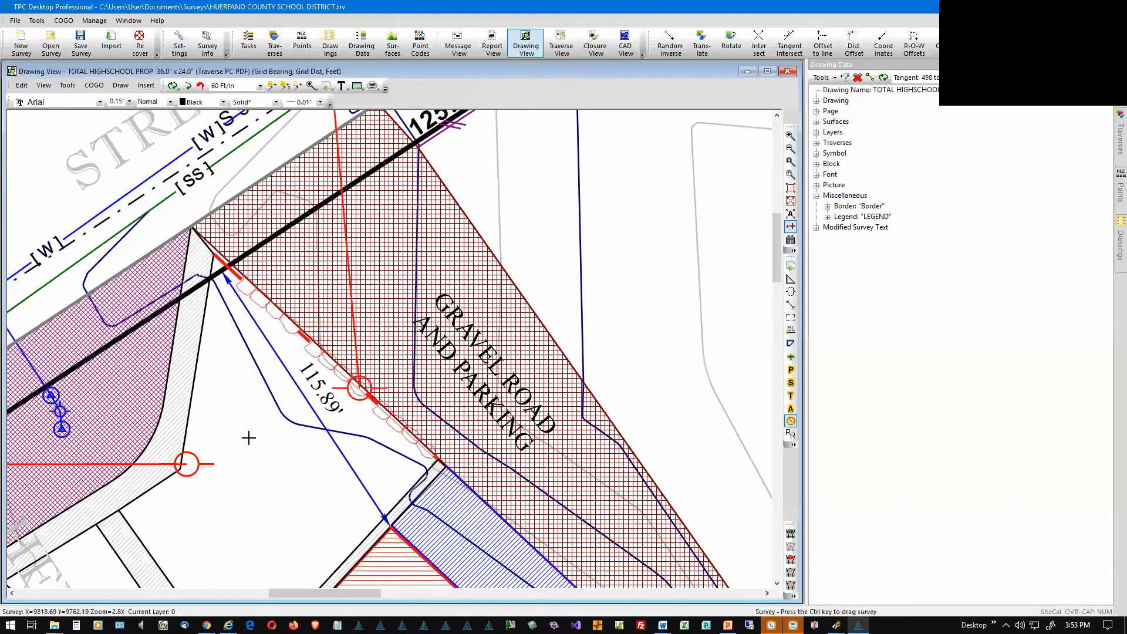
{"action": "right_click", "coordinate": [278, 363]}
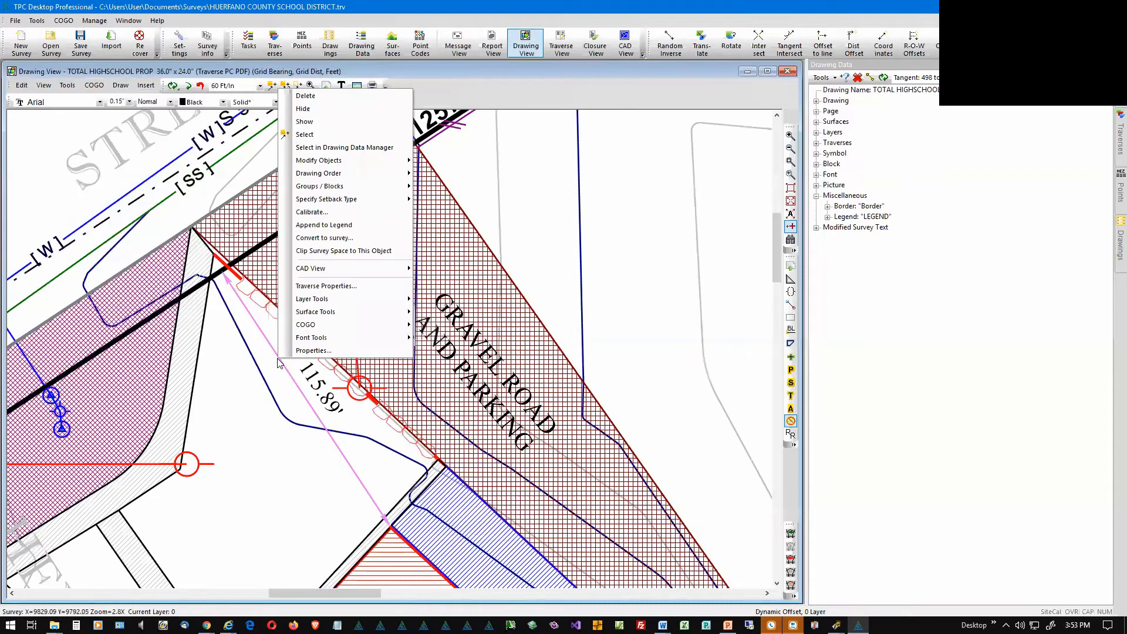
{"action": "left_click", "coordinate": [317, 97]}
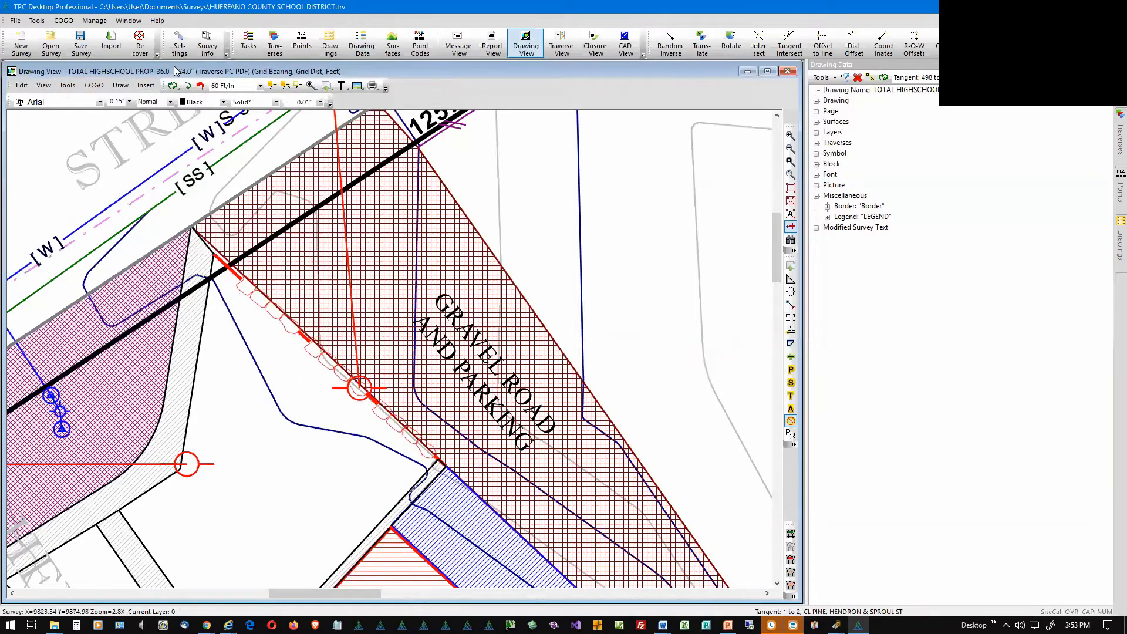
- Draw a Dynamic Offset about 108.22' long from the front sidewalk's corner by the blue-hatched area, perpendicular to the heavy boundary line
{"action": "left_click", "coordinate": [121, 87]}
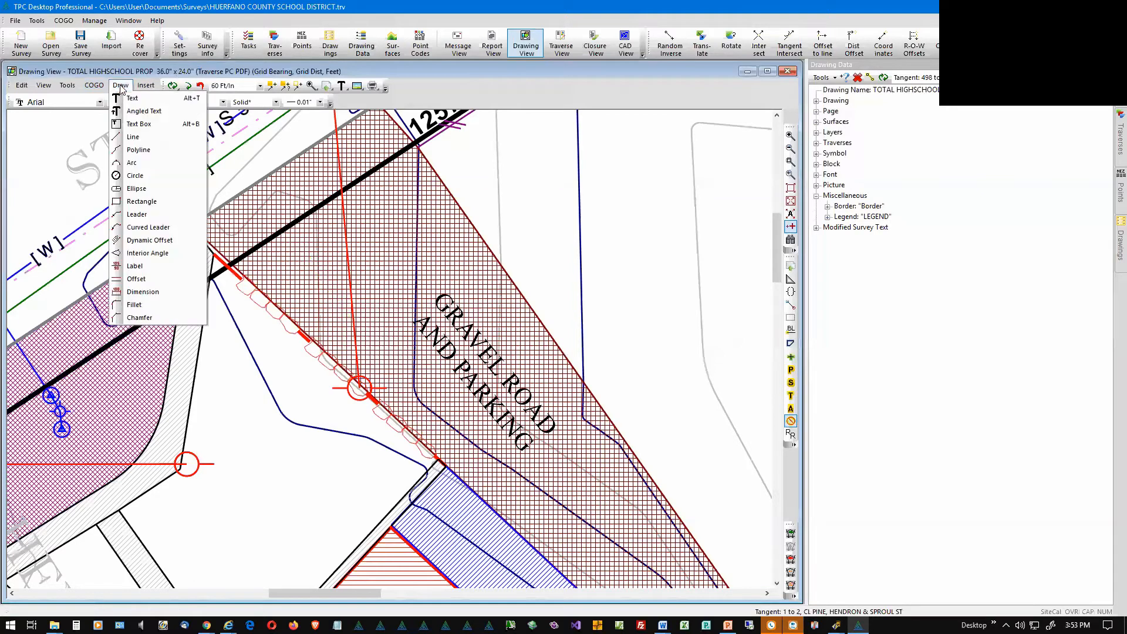
{"action": "left_click", "coordinate": [162, 245]}
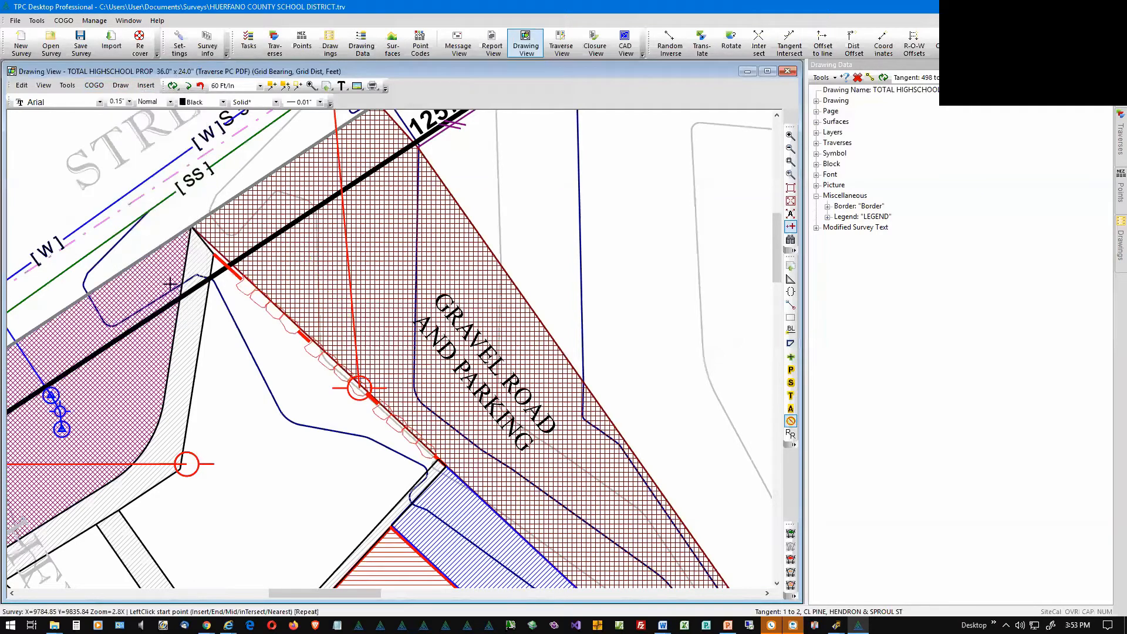
{"action": "left_click", "coordinate": [326, 526]}
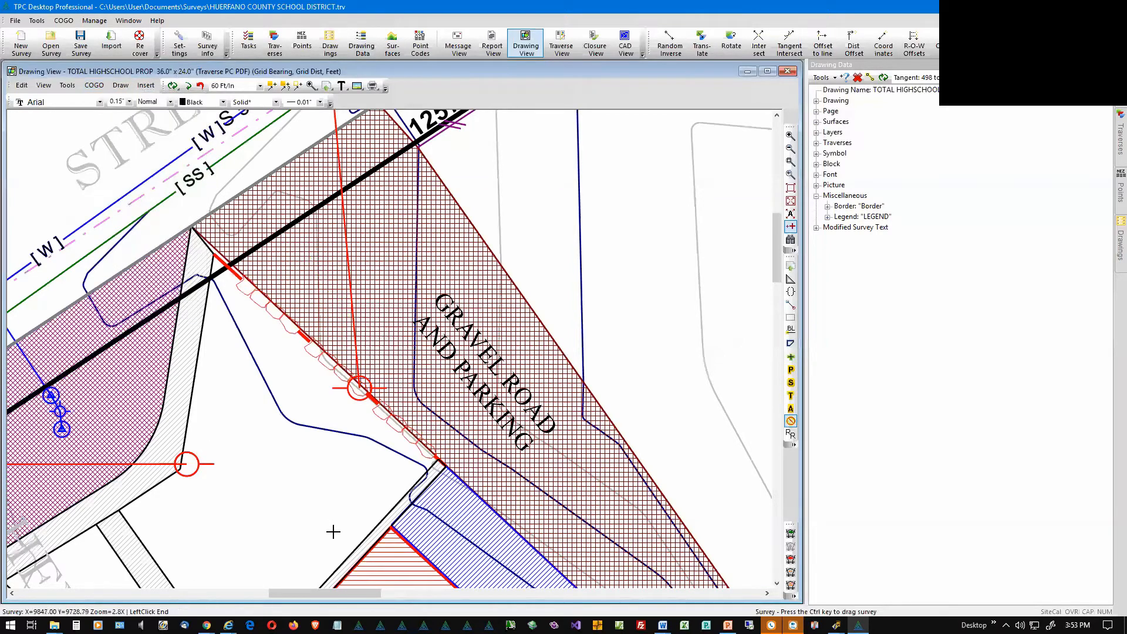
{"action": "left_click", "coordinate": [376, 550]}
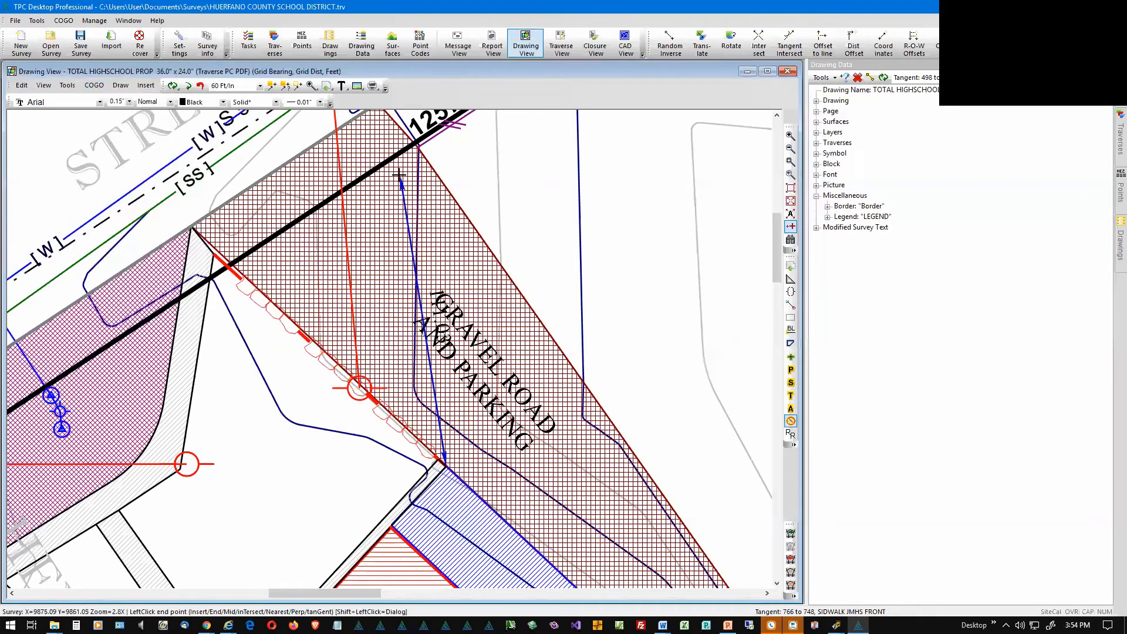
{"action": "key", "text": "p"}
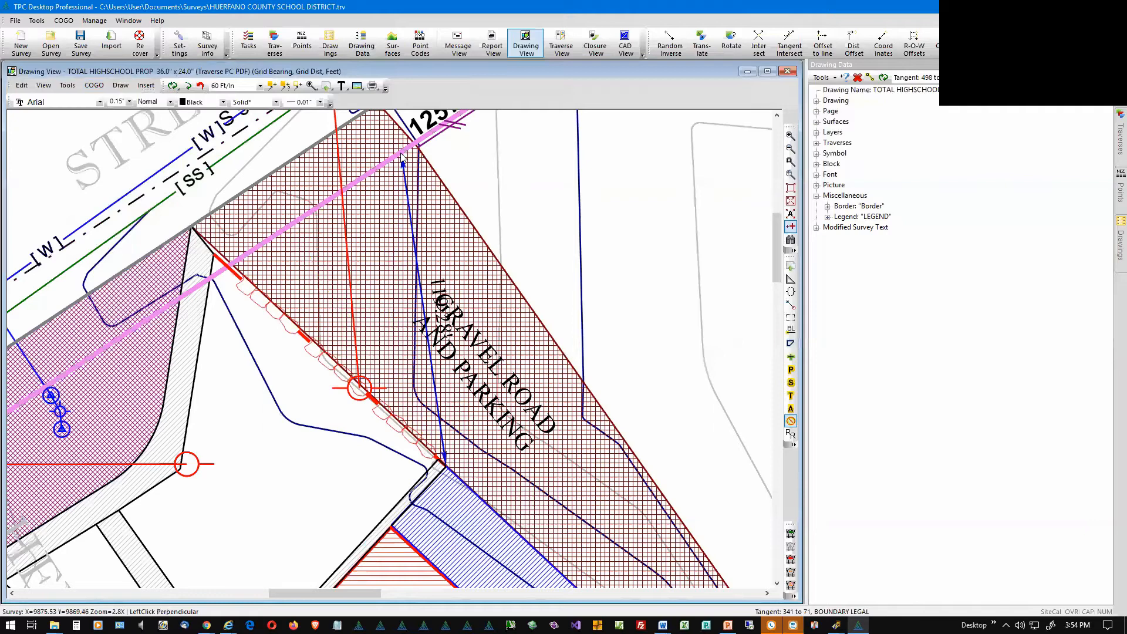
{"action": "left_click", "coordinate": [289, 229]}
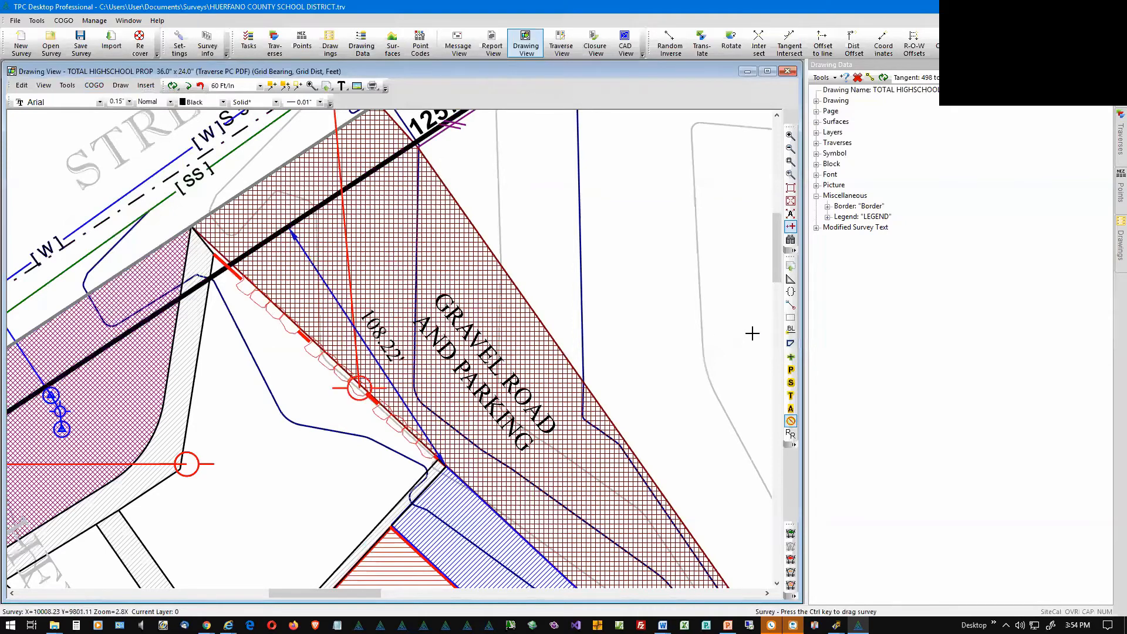
- Refresh the Drawing Data, expand the new Dynamic Offset's details, and review its properties without changing anything
{"action": "left_click", "coordinate": [884, 77]}
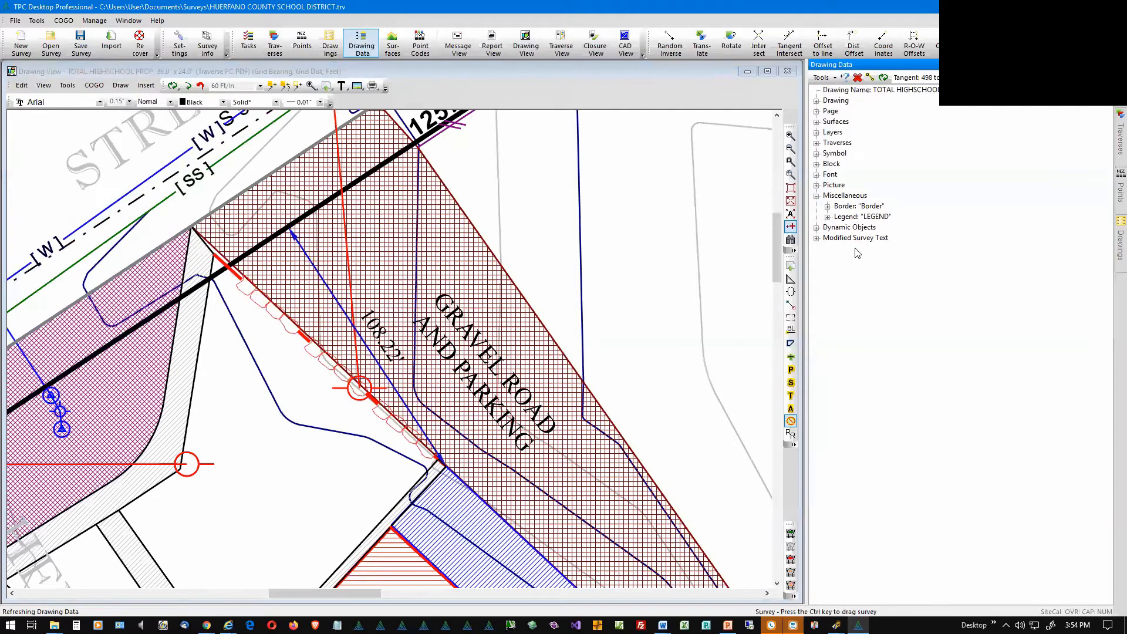
{"action": "left_click", "coordinate": [819, 229]}
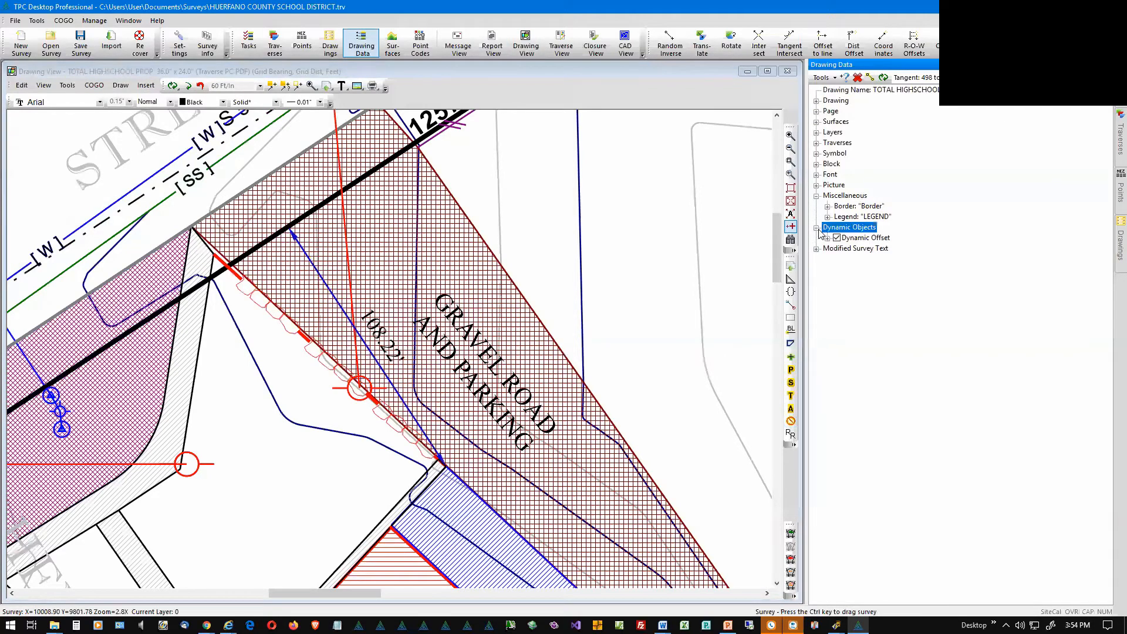
{"action": "left_click", "coordinate": [828, 239]}
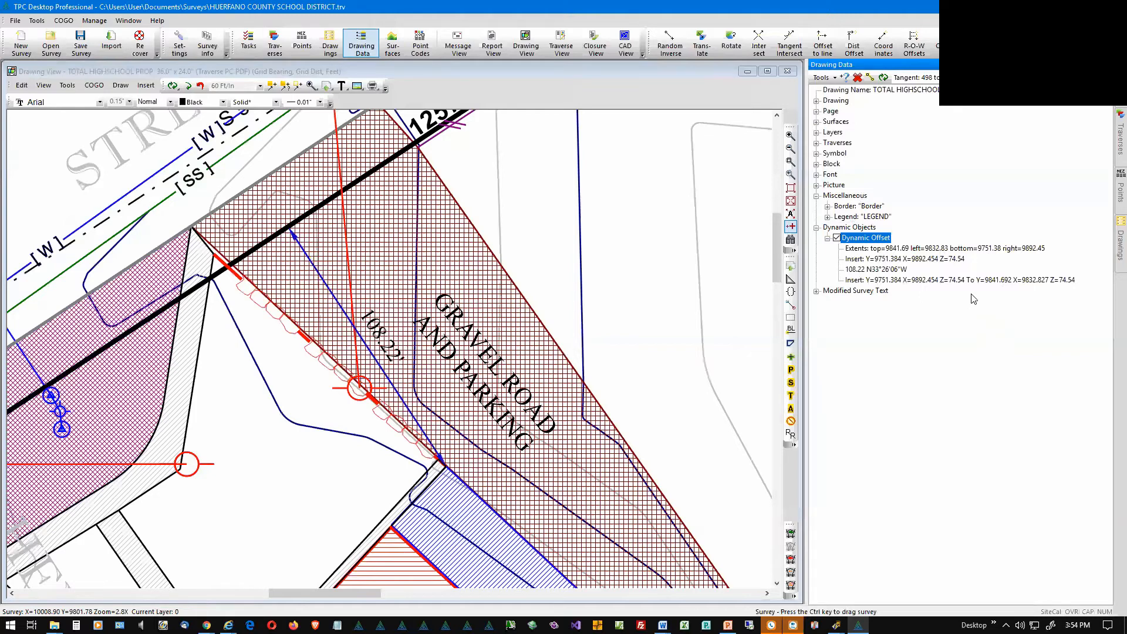
{"action": "double_click", "coordinate": [872, 244]}
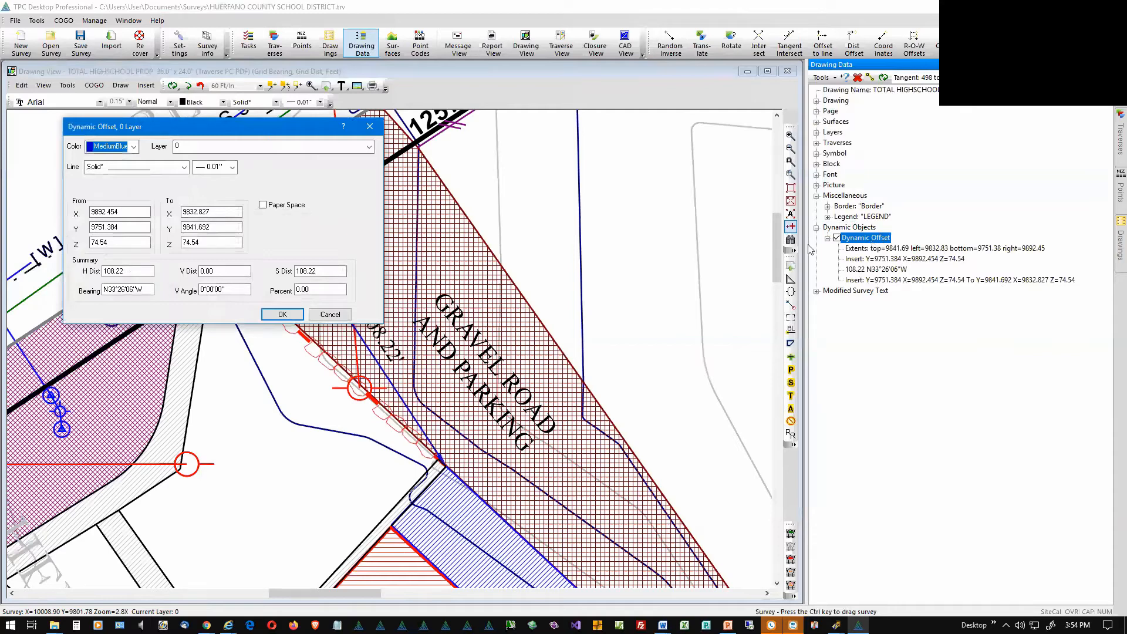
{"action": "left_click", "coordinate": [369, 126]}
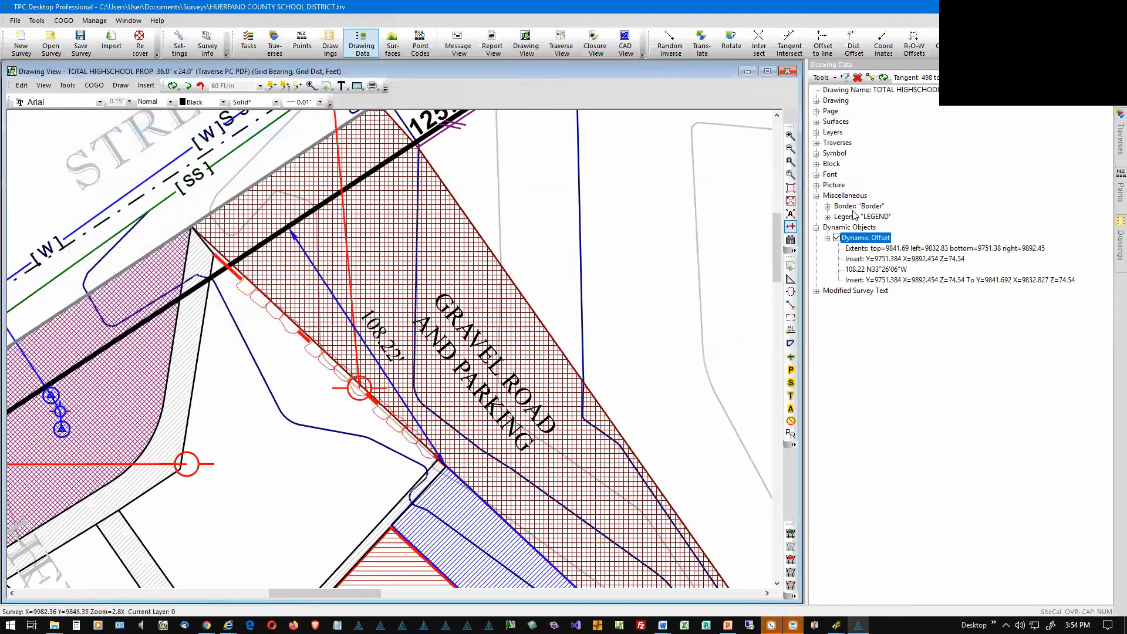
- Collapse the Miscellaneous and Dynamic Objects lists and expand the Modified Survey Text list
{"action": "left_click", "coordinate": [816, 195]}
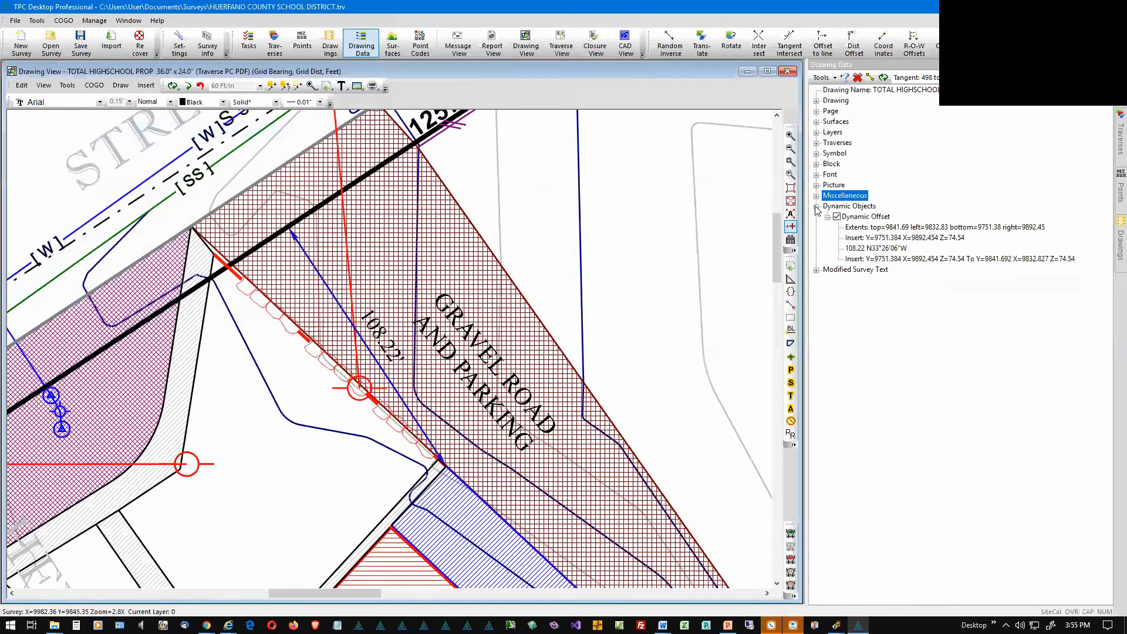
{"action": "double_click", "coordinate": [849, 206]}
{"action": "left_click", "coordinate": [854, 218]}
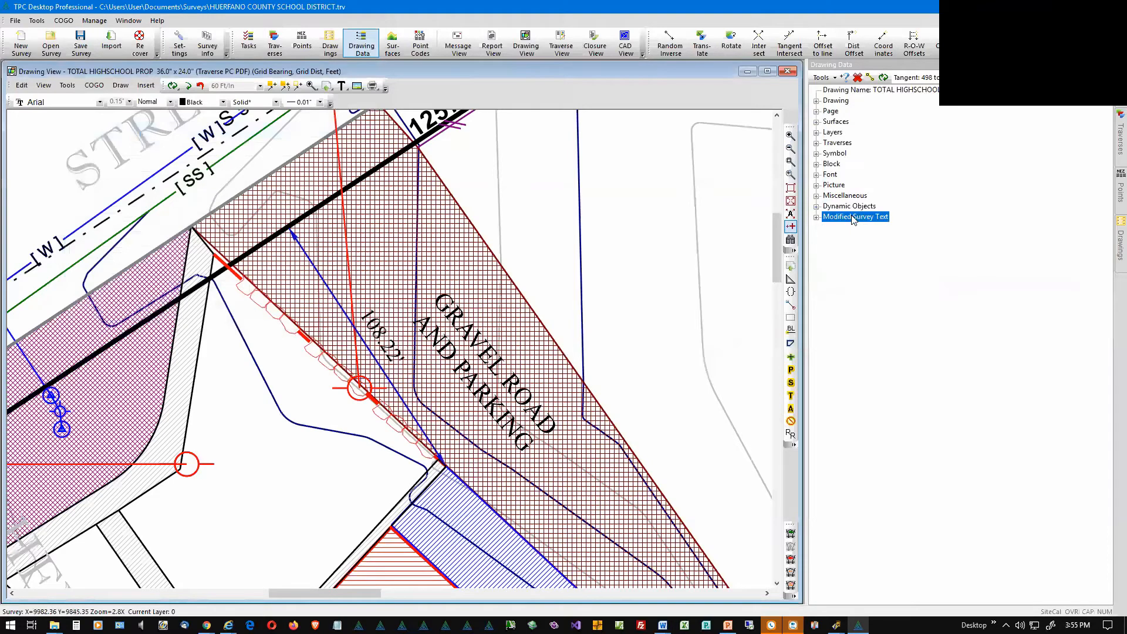
{"action": "left_click", "coordinate": [817, 217]}
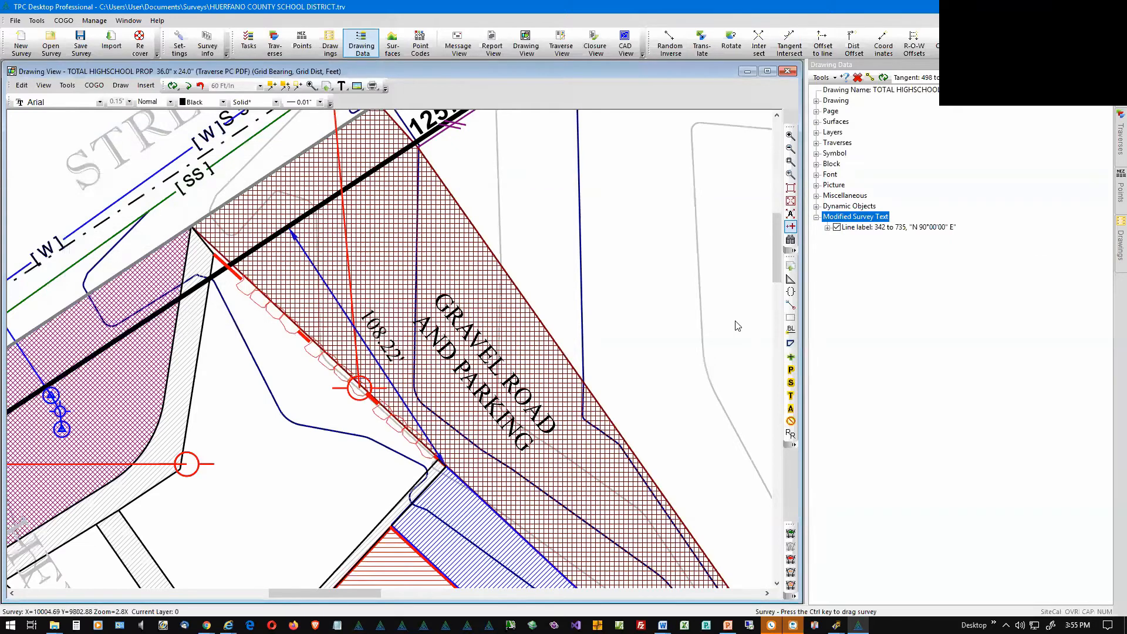
- Change the street centerline's bearing label to read S 56° 34' 00" W MAYBE, and refresh the Drawing Data
{"action": "mouse_move", "coordinate": [550, 246]}
{"action": "middle_mouse_down"}
{"action": "mouse_move", "coordinate": [684, 285]}
{"action": "mouse_move", "coordinate": [713, 319]}
{"action": "mouse_move", "coordinate": [717, 382]}
{"action": "middle_mouse_up"}
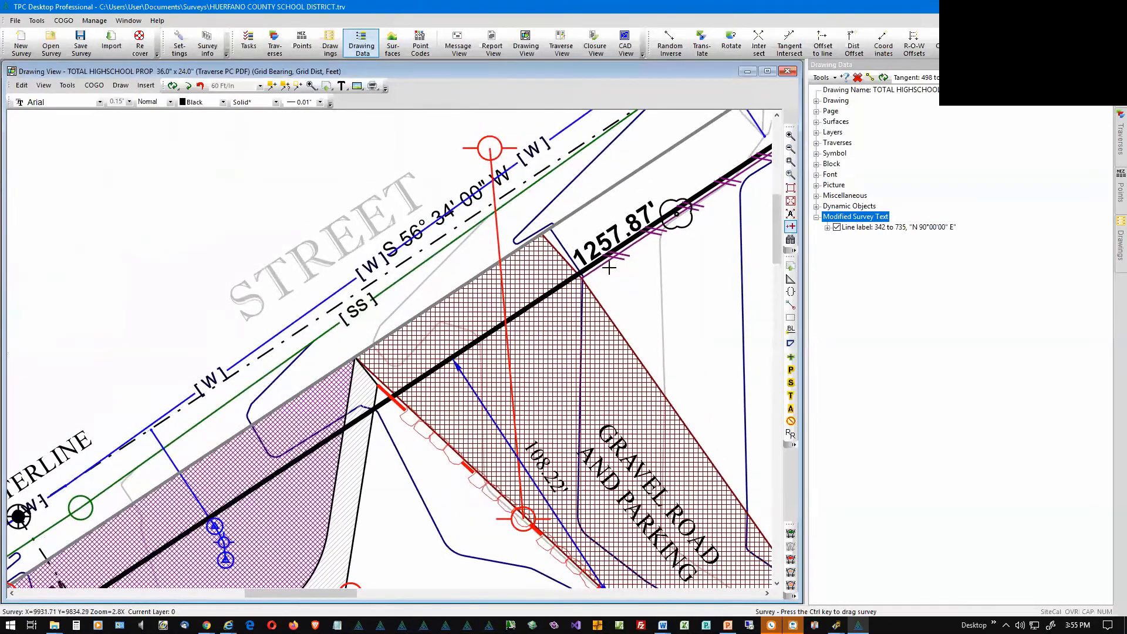
{"action": "right_click", "coordinate": [475, 202]}
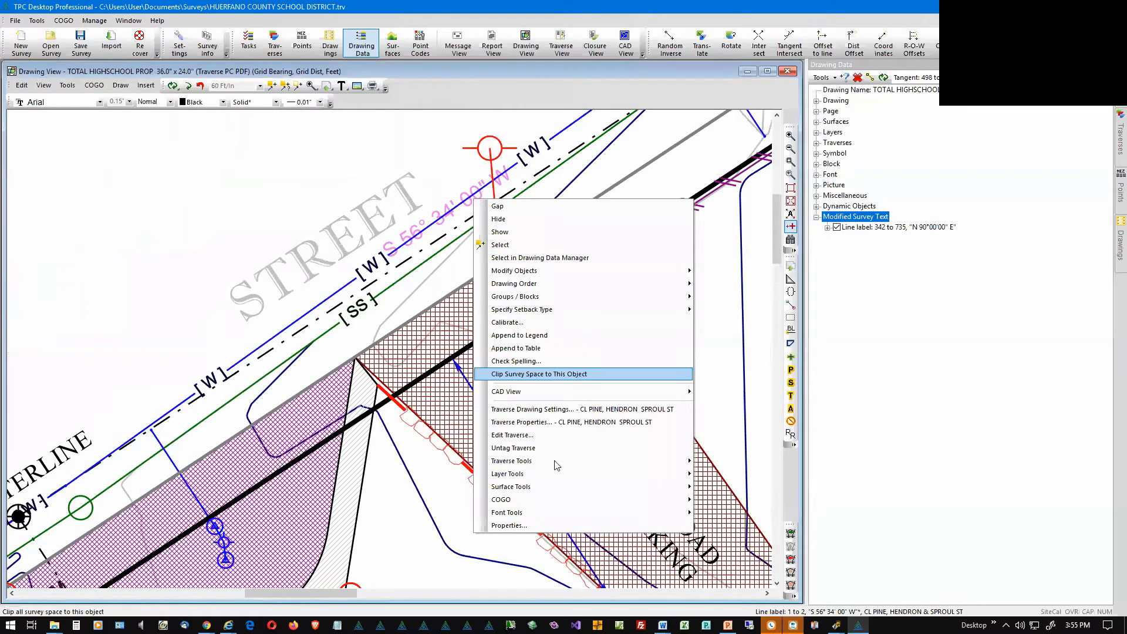
{"action": "left_click", "coordinate": [549, 527]}
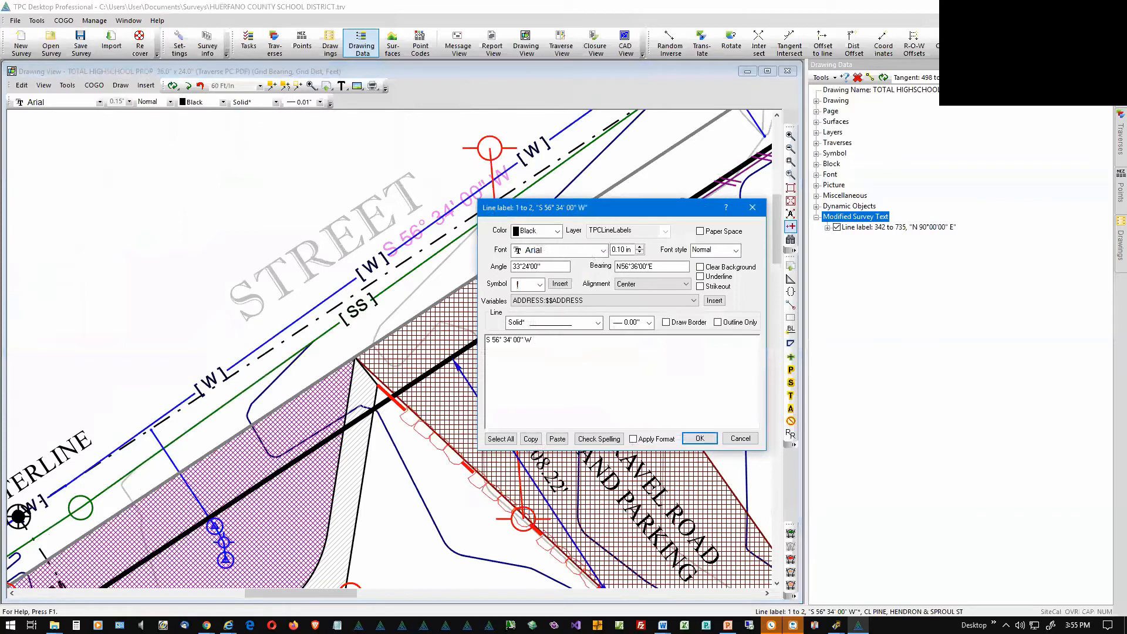
{"action": "type", "text": "MAYBE"}
{"action": "left_click", "coordinate": [700, 438]}
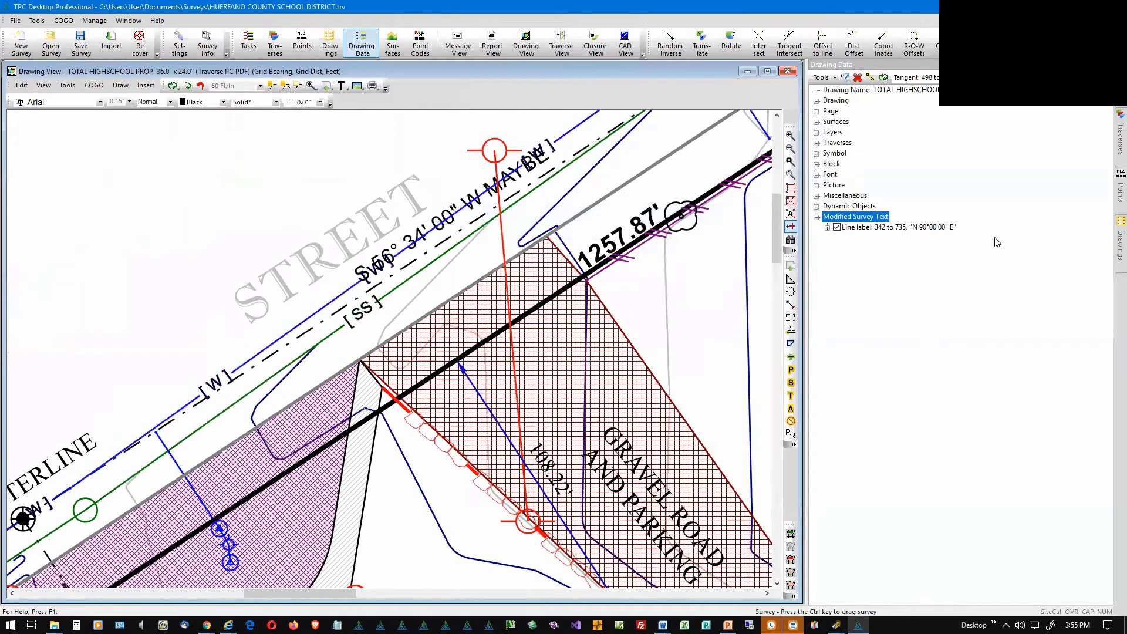
{"action": "left_click", "coordinate": [884, 78]}
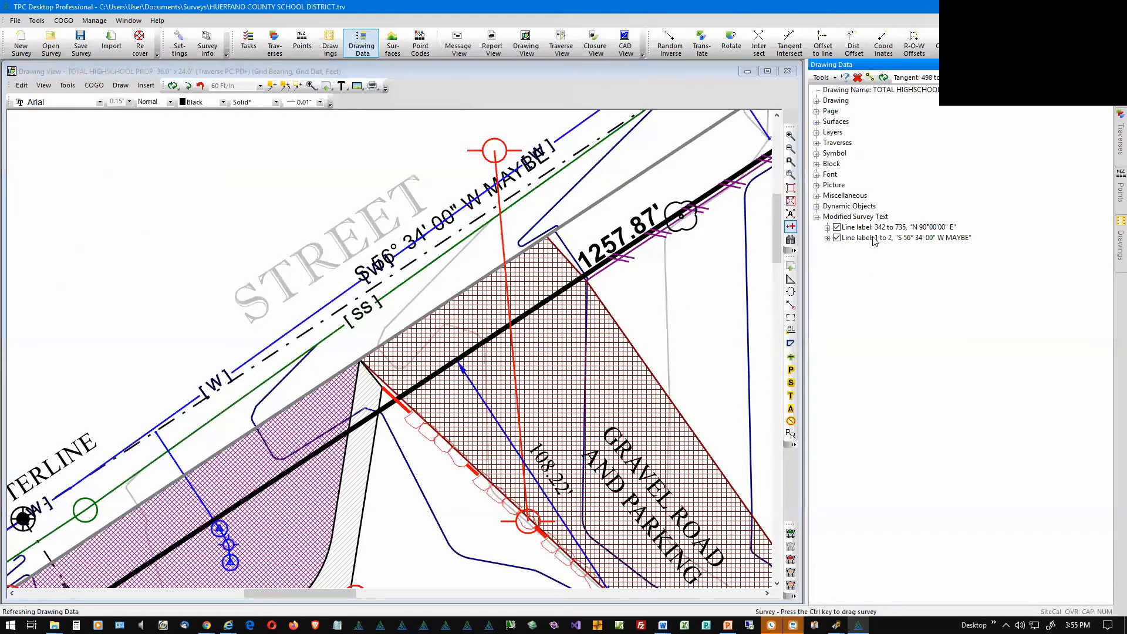
- Check the modified line labels 342 to 735 and 1 to 2 by delineating Modified Survey Text entries in the drawing
{"action": "left_click", "coordinate": [932, 237]}
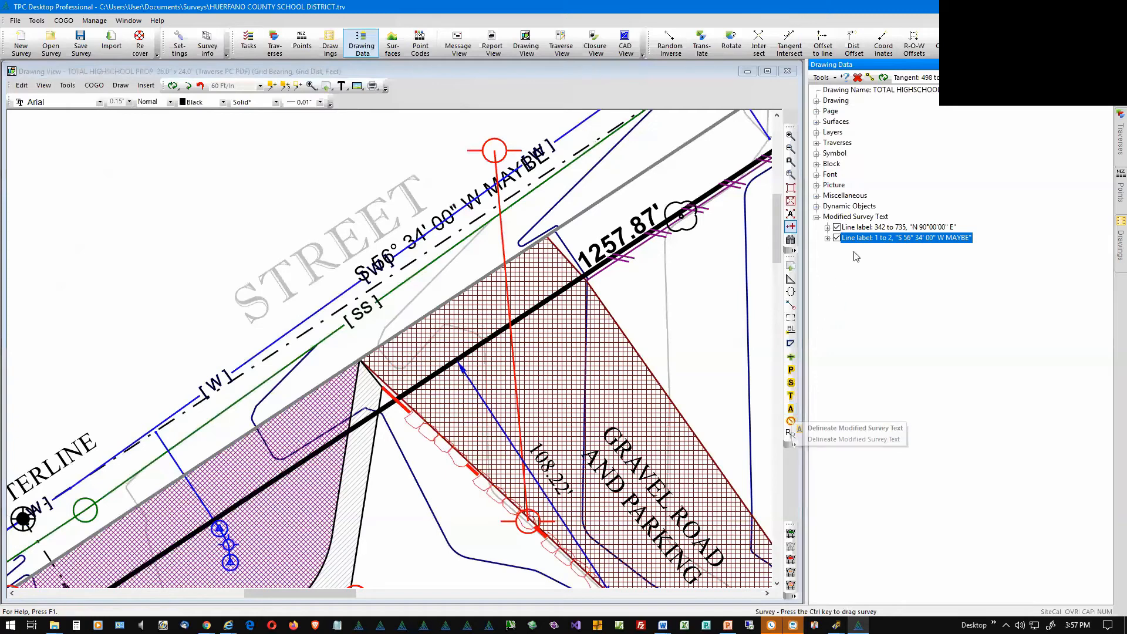
{"action": "left_click", "coordinate": [851, 217]}
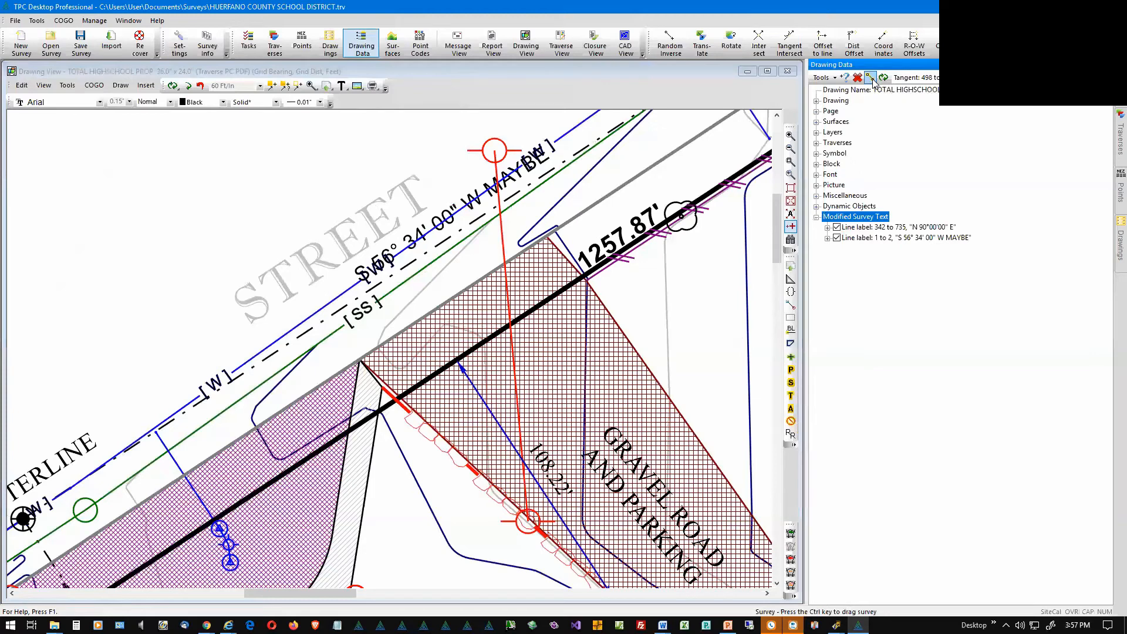
{"action": "left_click", "coordinate": [865, 228]}
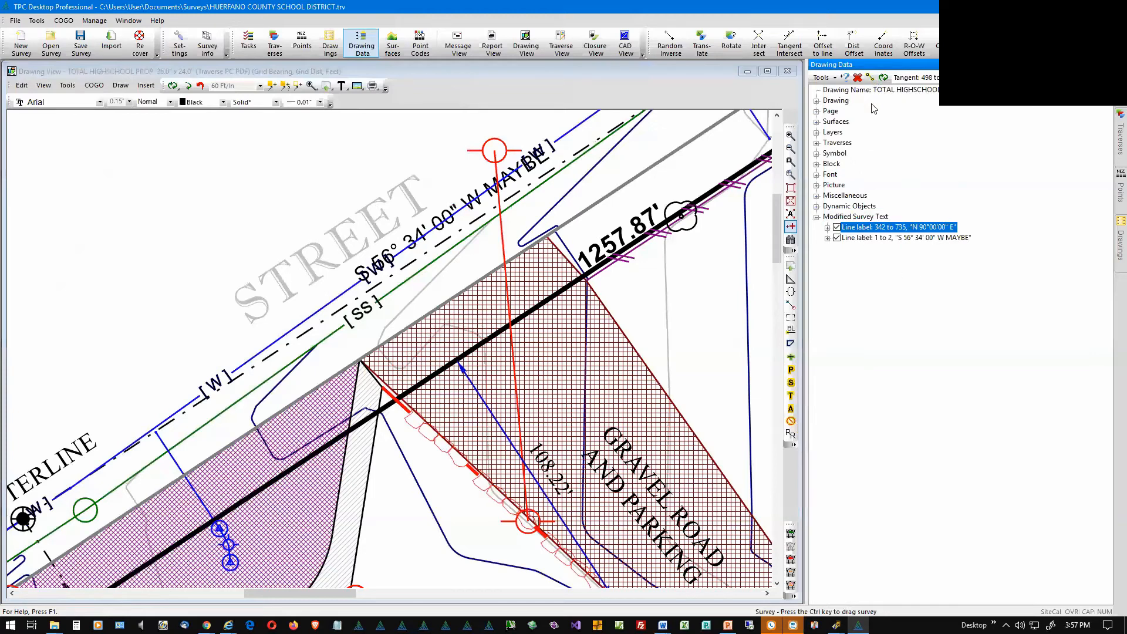
{"action": "left_click", "coordinate": [871, 239]}
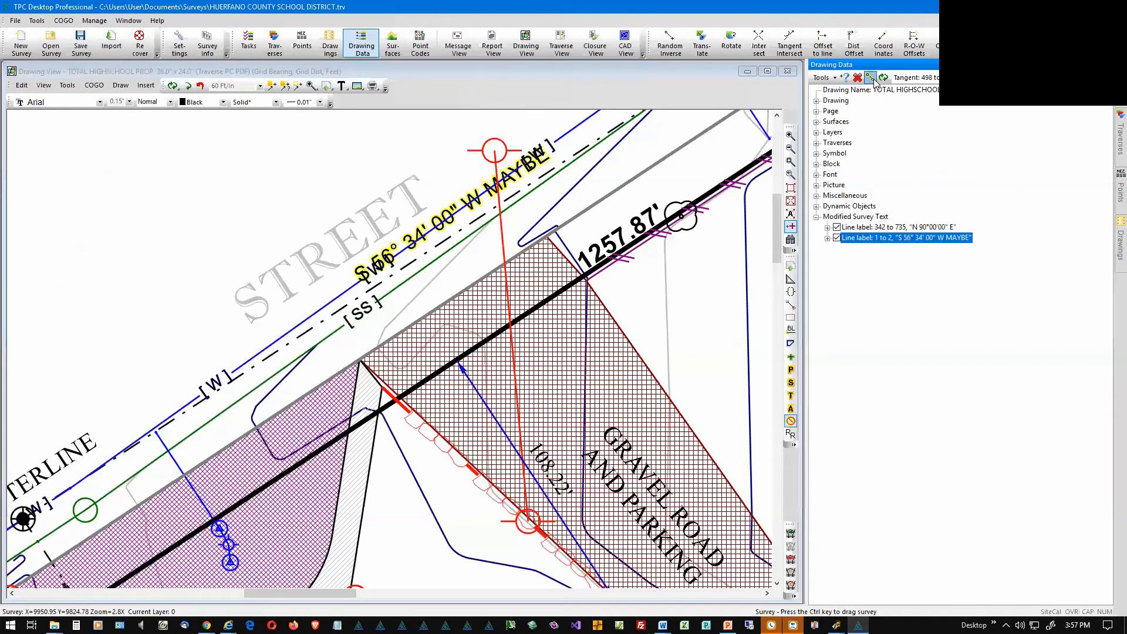
{"action": "left_click", "coordinate": [873, 218]}
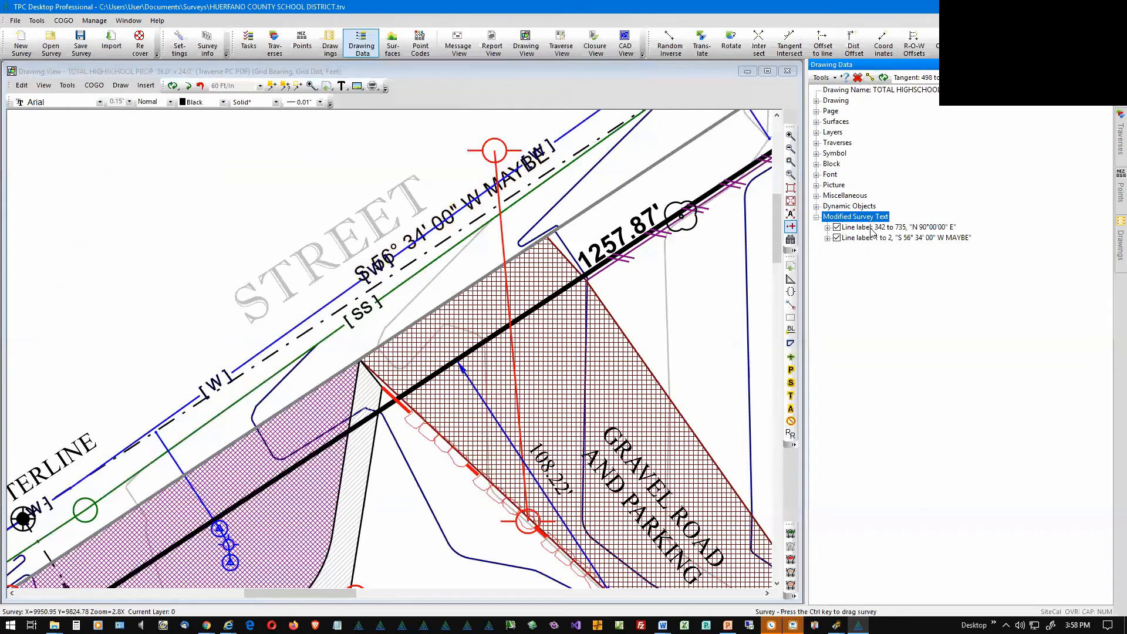
- Highlight the modified survey text in the drawing and reset the modified attributes of line label 1 to 2
{"action": "left_click", "coordinate": [791, 409]}
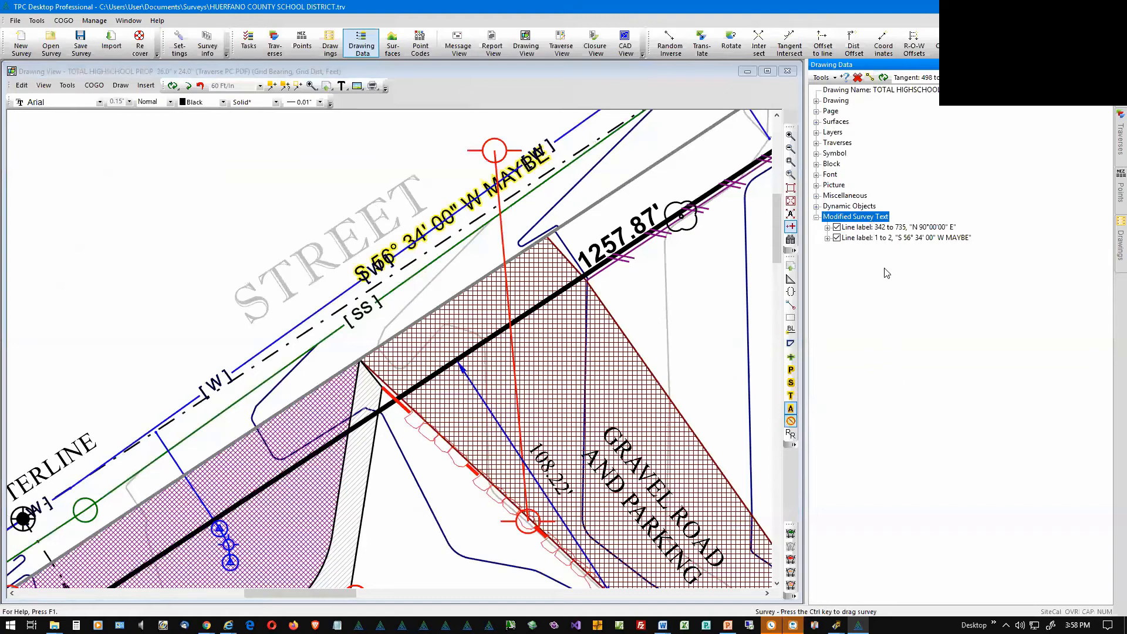
{"action": "right_click", "coordinate": [906, 240]}
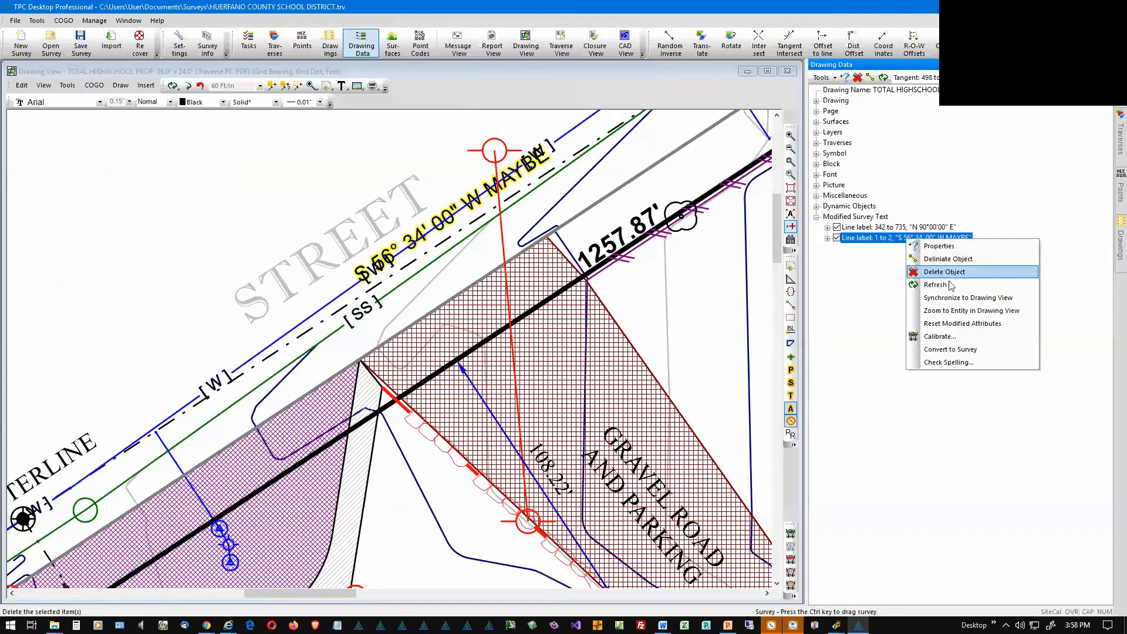
{"action": "left_click", "coordinate": [969, 323]}
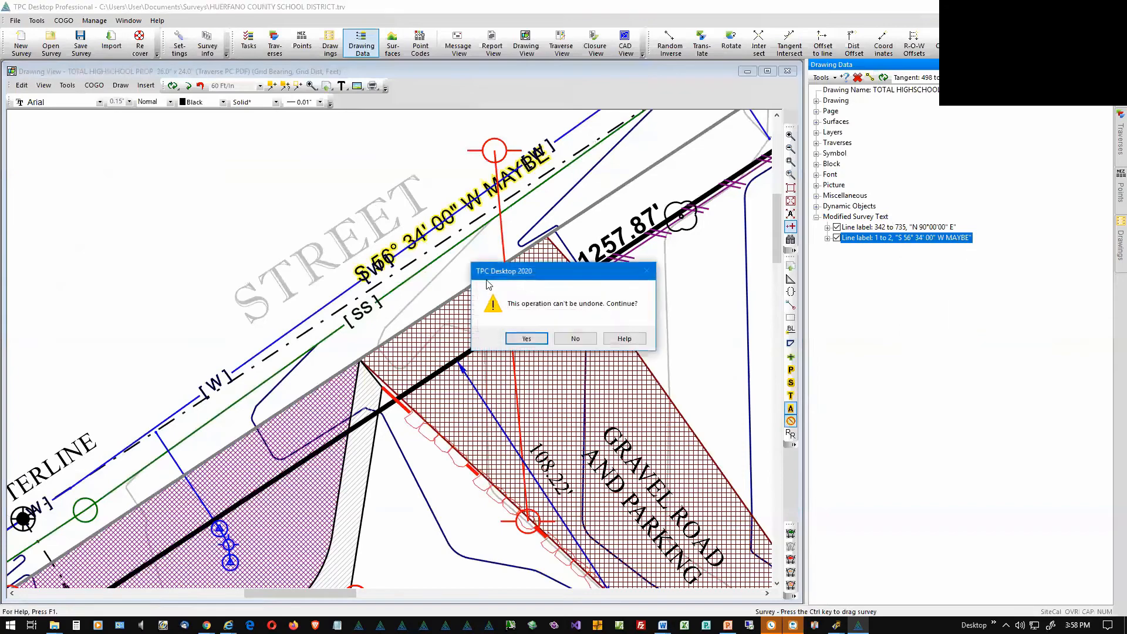
{"action": "left_click", "coordinate": [531, 340]}
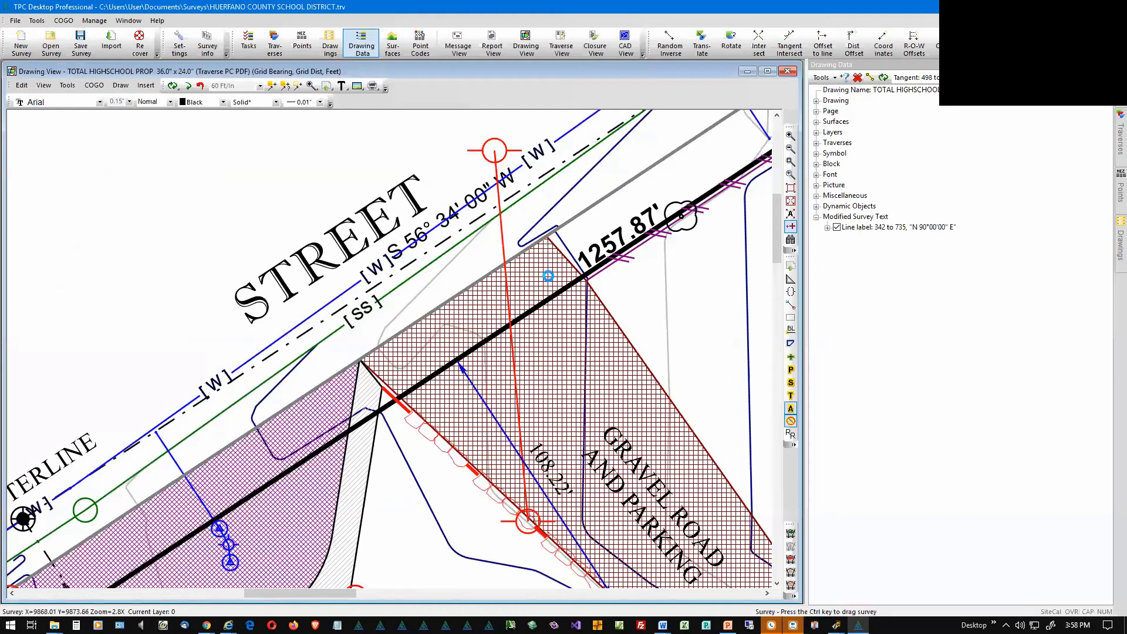
- Switch the vicinity map picture to survey space with Toggle Space
{"action": "scroll", "coordinate": [217, 225], "scroll_direction": "down", "scroll_amount": 3}
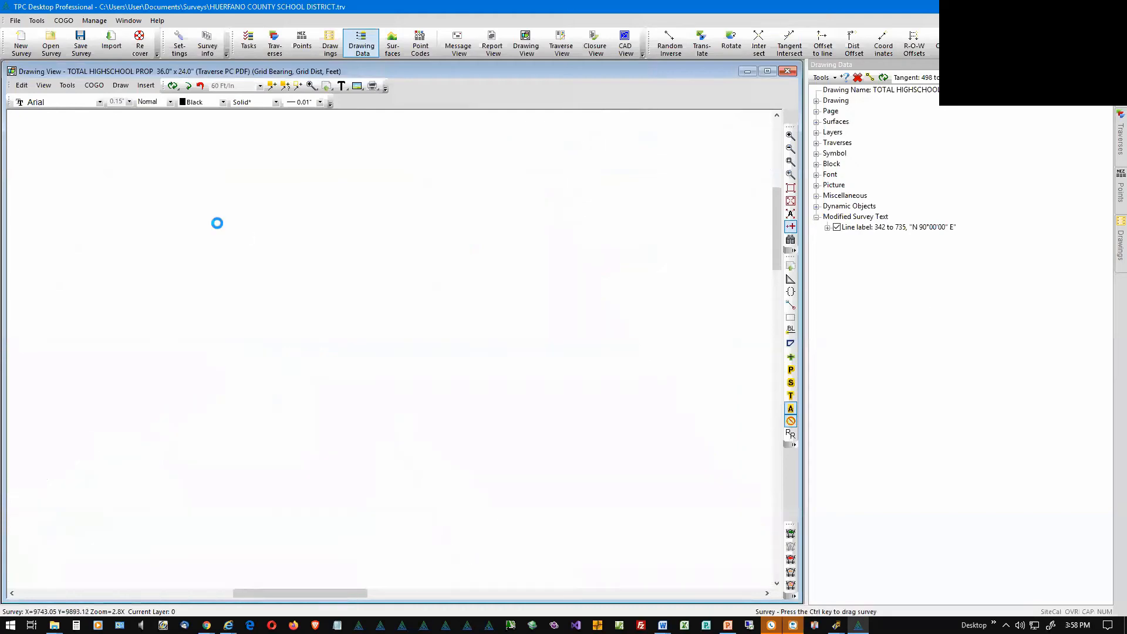
{"action": "scroll", "coordinate": [217, 223], "scroll_direction": "down", "scroll_amount": 1}
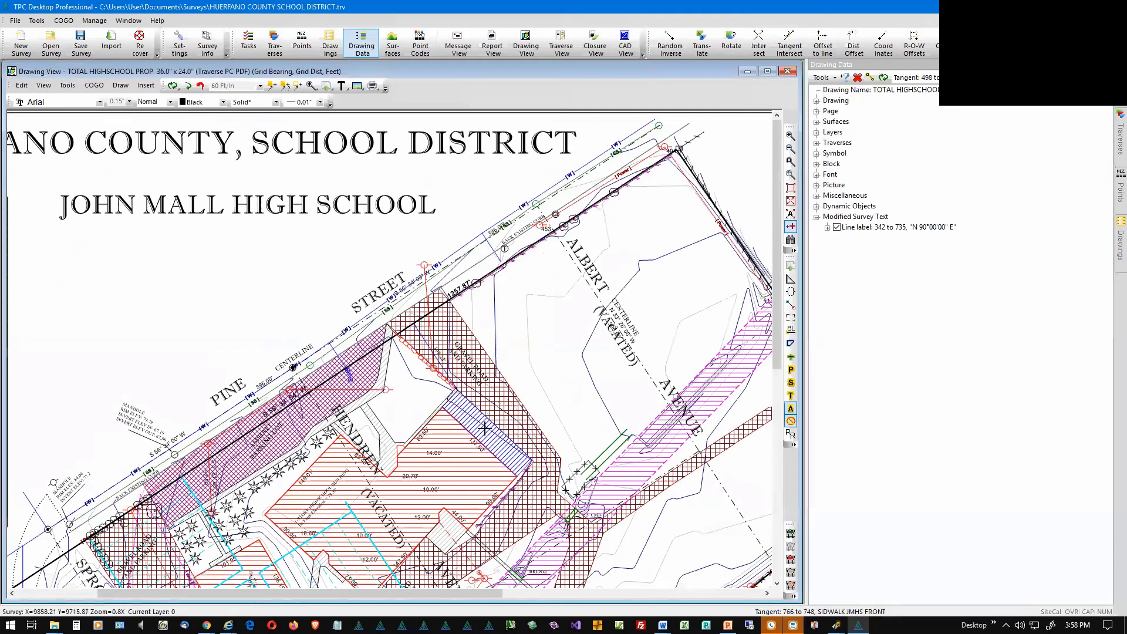
{"action": "scroll", "coordinate": [484, 429], "scroll_direction": "down", "scroll_amount": 2}
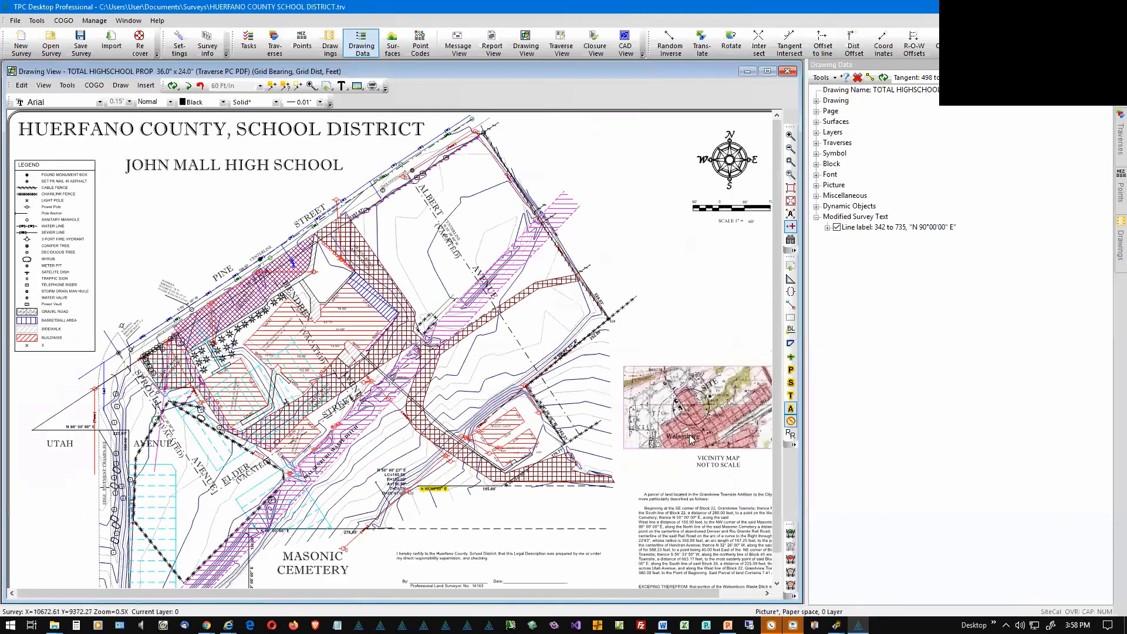
{"action": "right_click", "coordinate": [690, 424]}
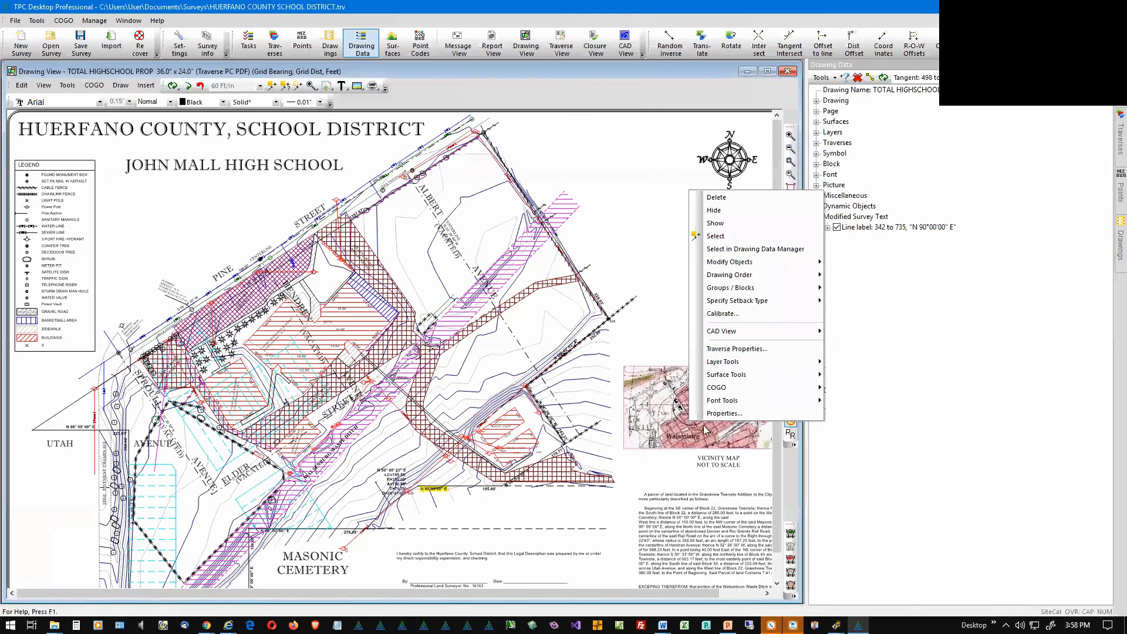
{"action": "left_click", "coordinate": [676, 316]}
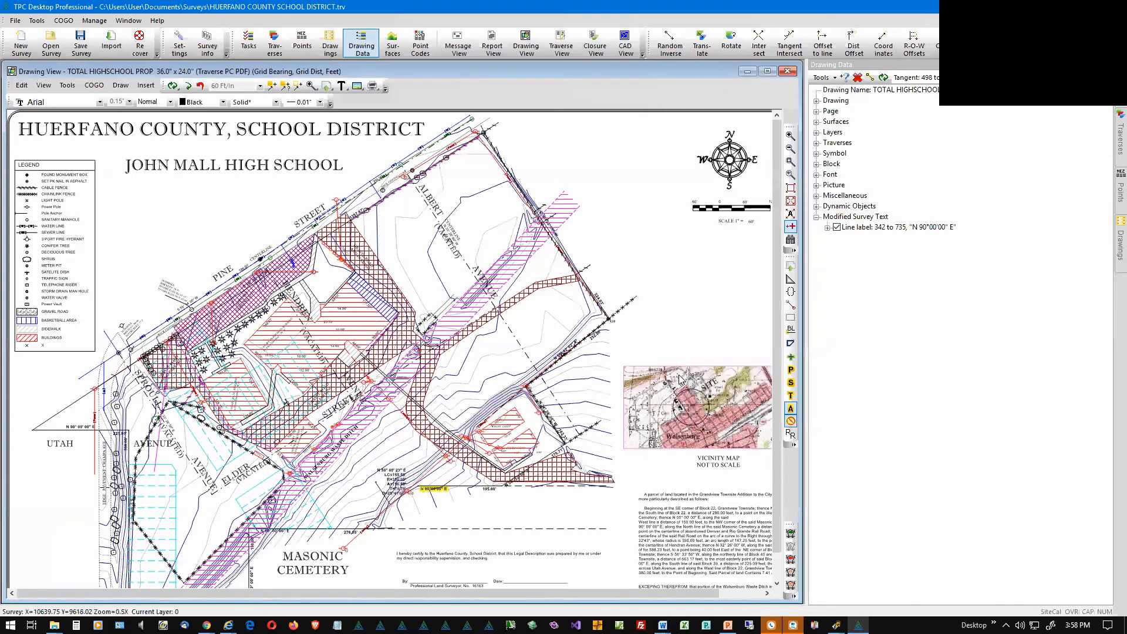
{"action": "right_click", "coordinate": [690, 405]}
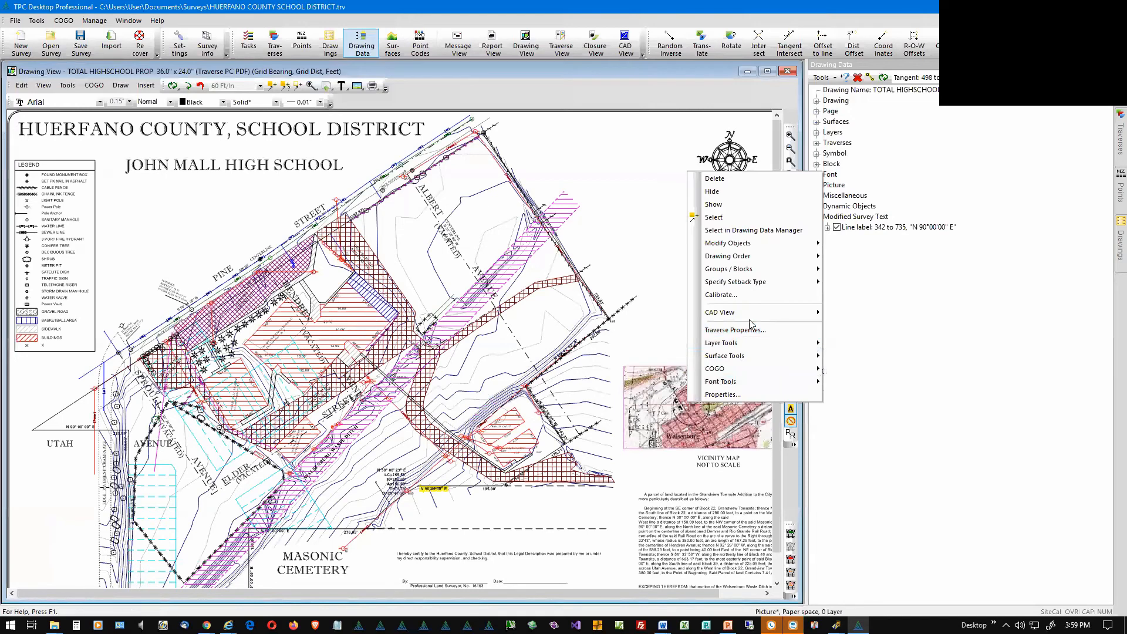
{"action": "mouse_move", "coordinate": [806, 247]}
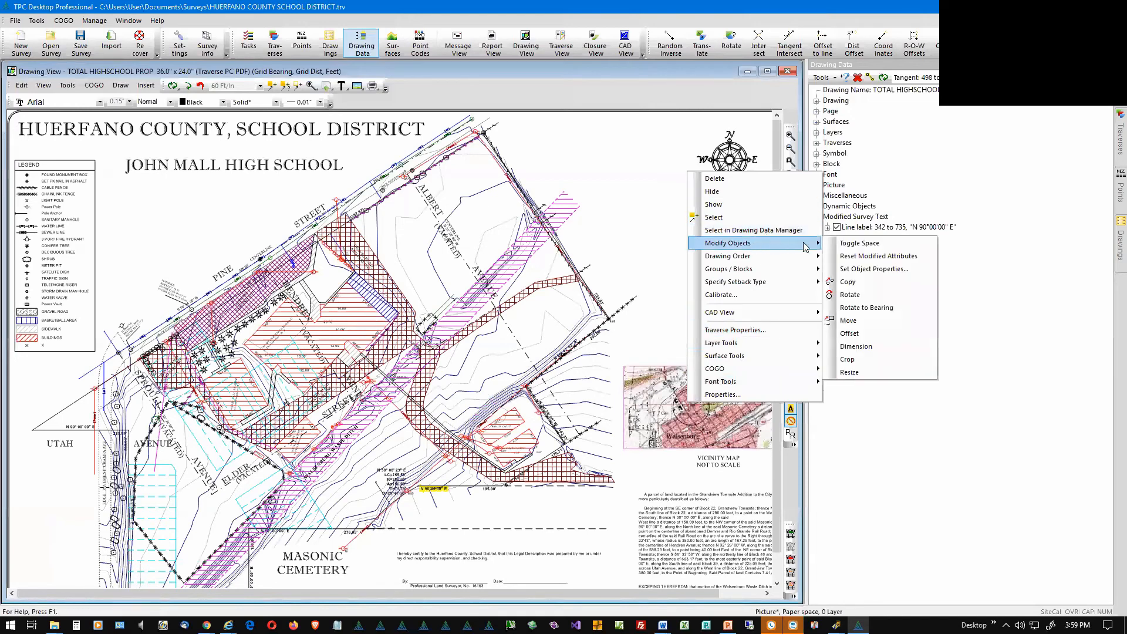
{"action": "left_click", "coordinate": [882, 246]}
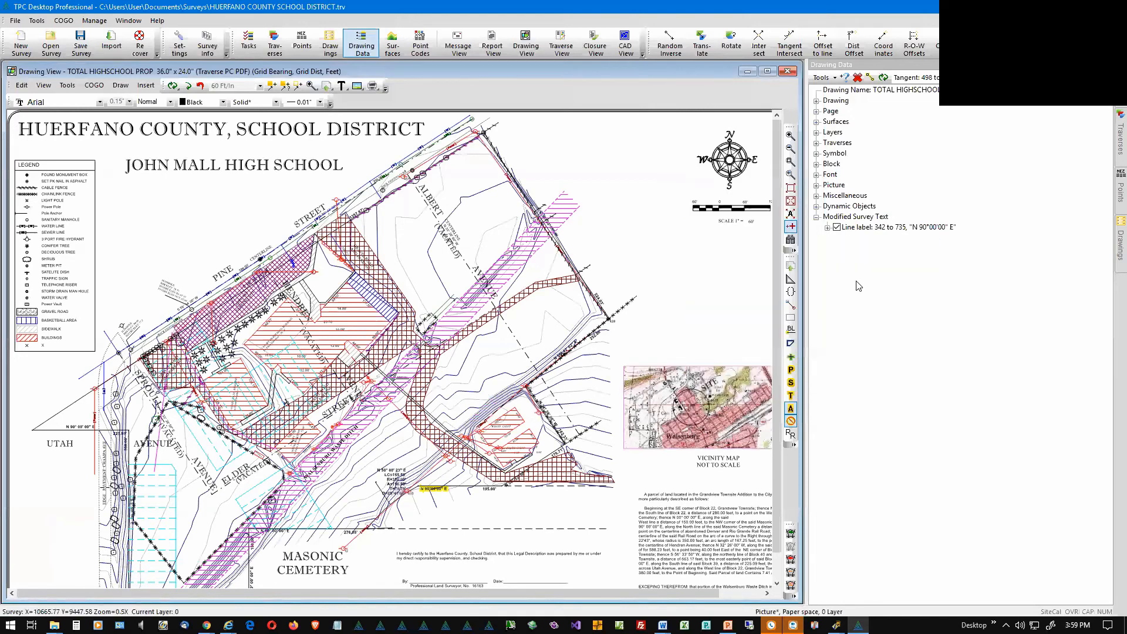
- Calibrate the vicinity map picture with two manually selected point pairs, matching it to the site's southwest and northeast areas, and close the calibration report
{"action": "mouse_move", "coordinate": [736, 405]}
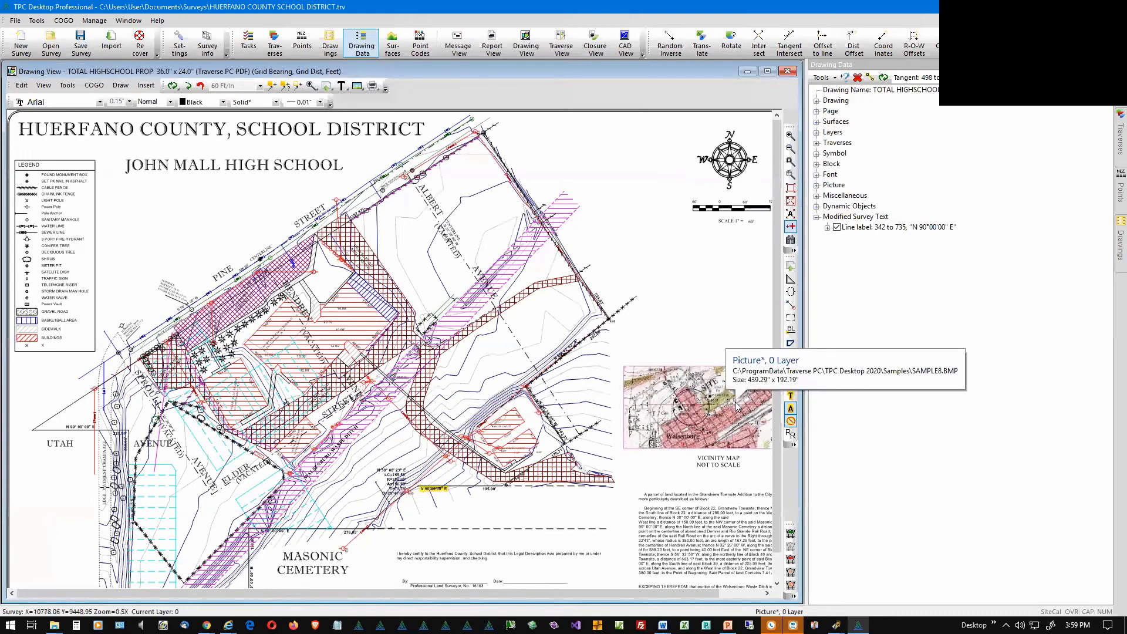
{"action": "right_click", "coordinate": [736, 405]}
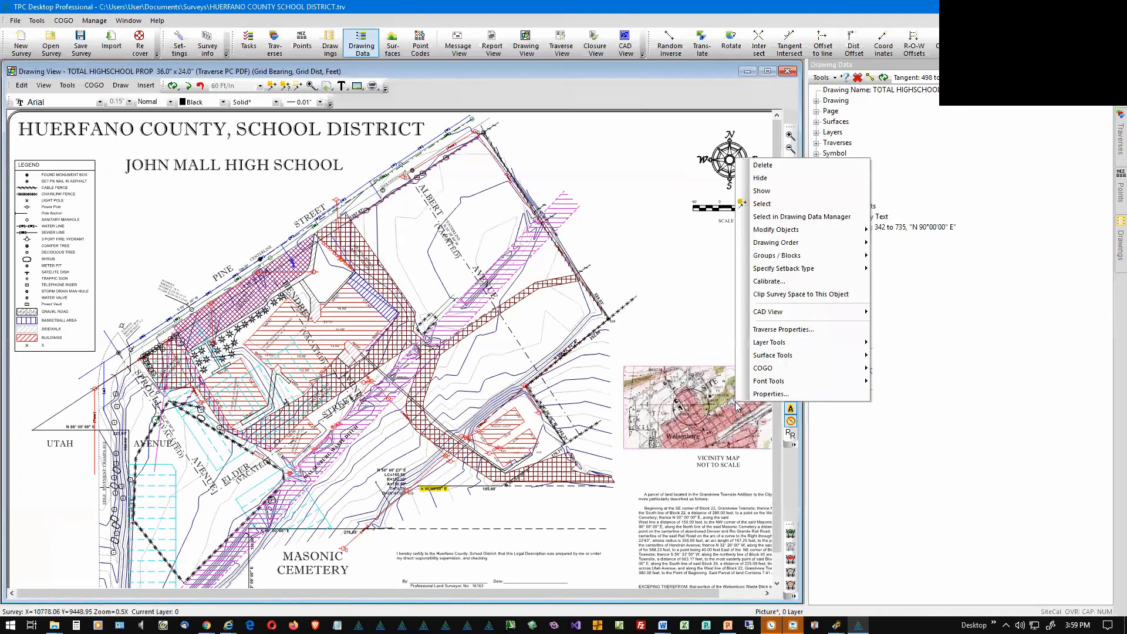
{"action": "left_click", "coordinate": [803, 288]}
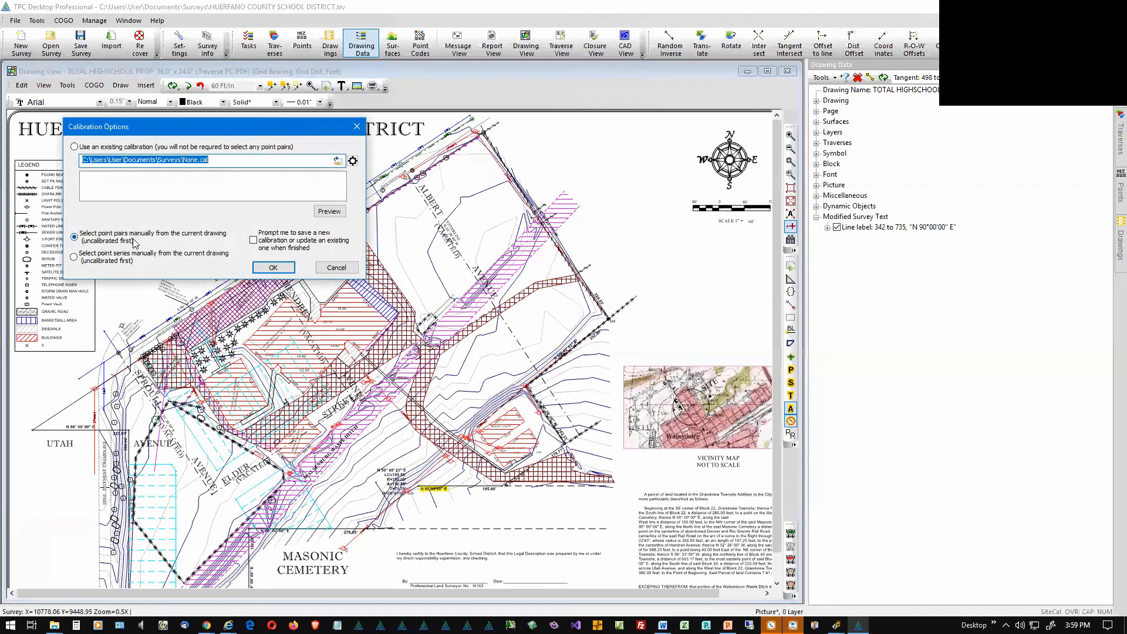
{"action": "left_click", "coordinate": [272, 267]}
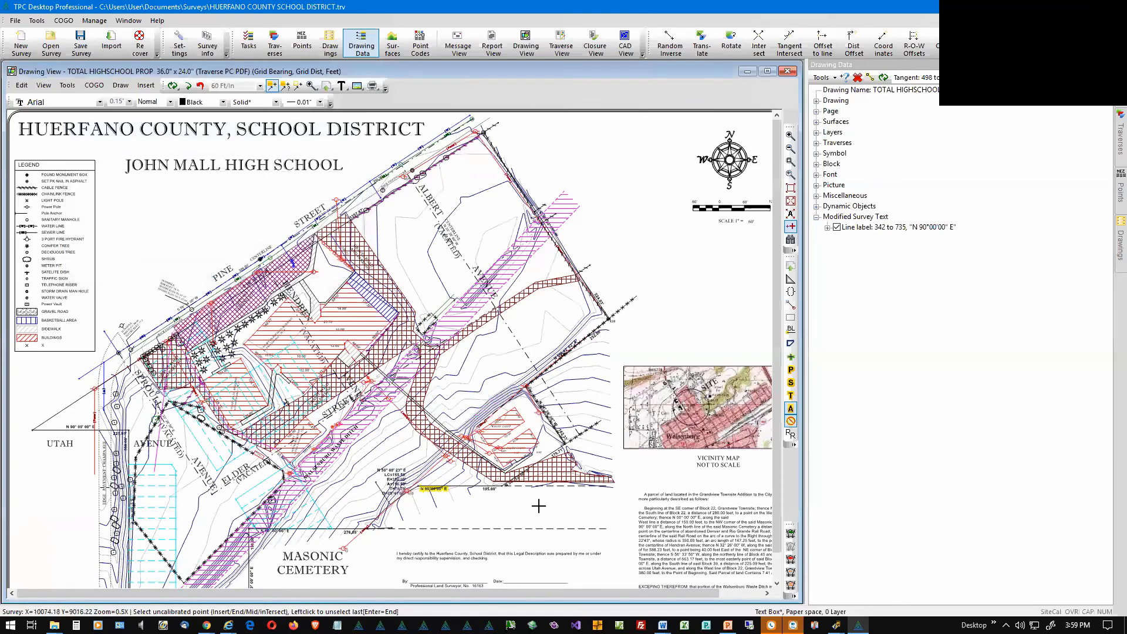
{"action": "left_click", "coordinate": [646, 435]}
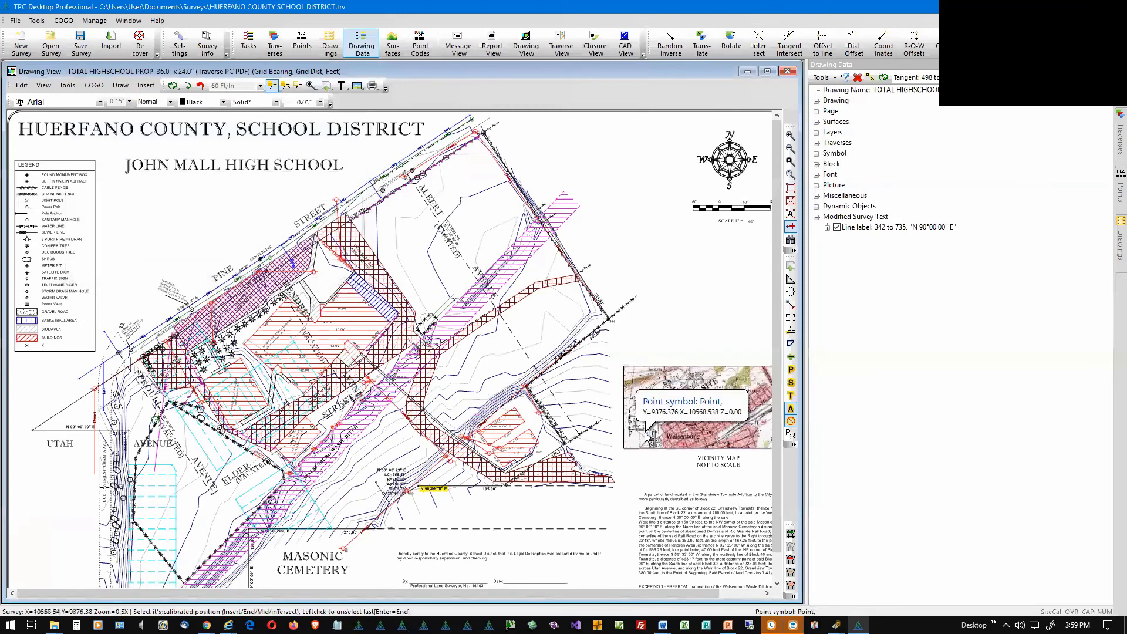
{"action": "left_click", "coordinate": [211, 444]}
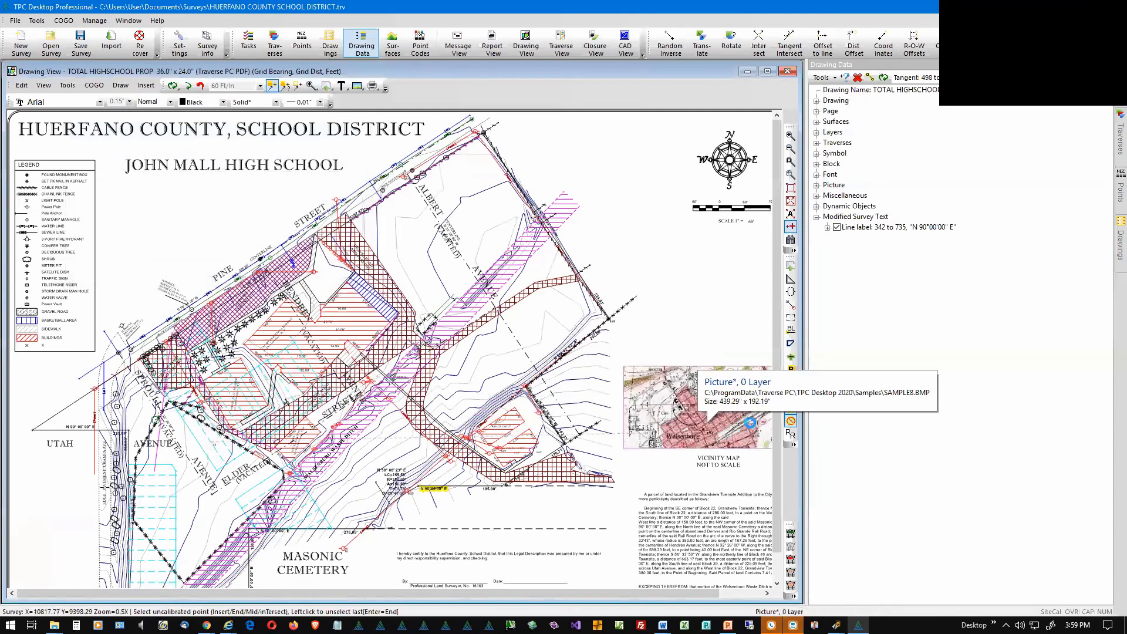
{"action": "left_click", "coordinate": [750, 423]}
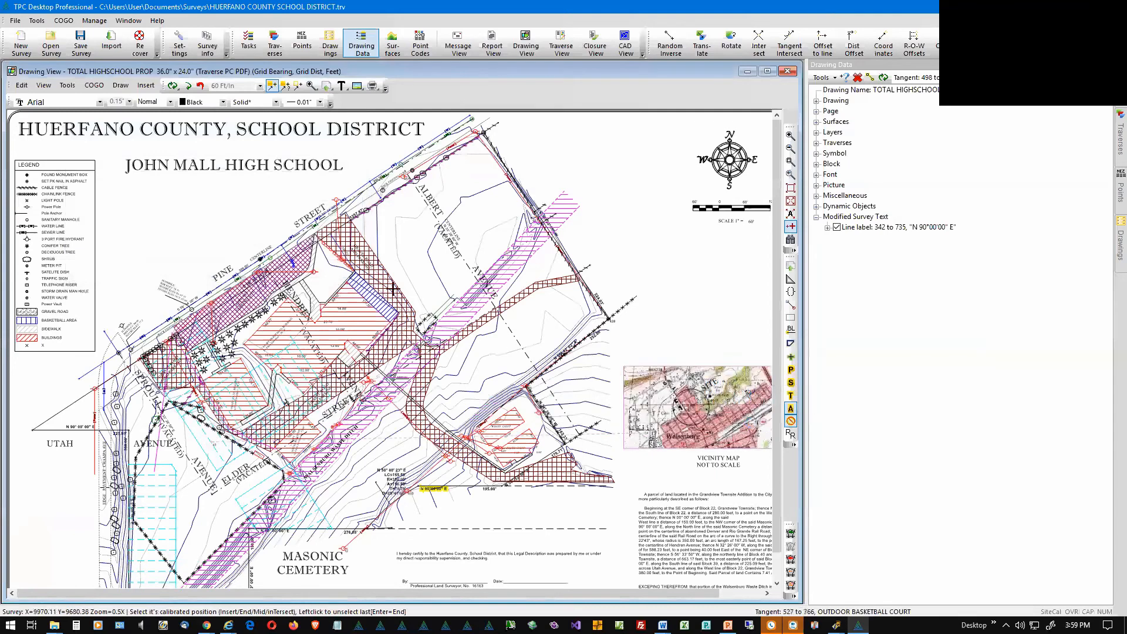
{"action": "left_click", "coordinate": [444, 209]}
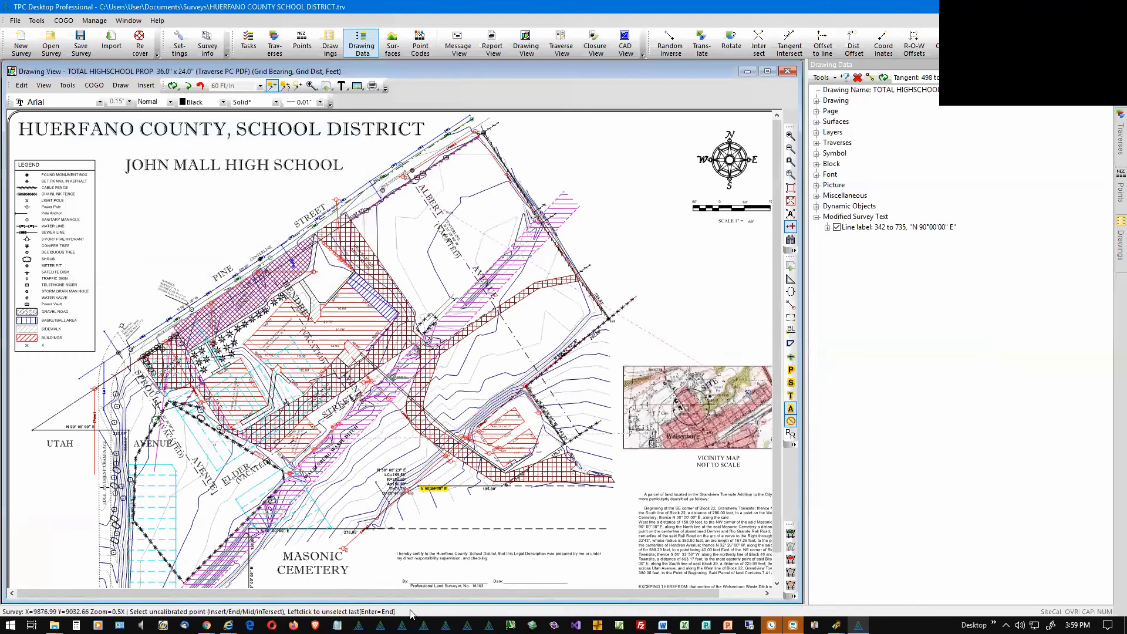
{"action": "key", "text": "Return"}
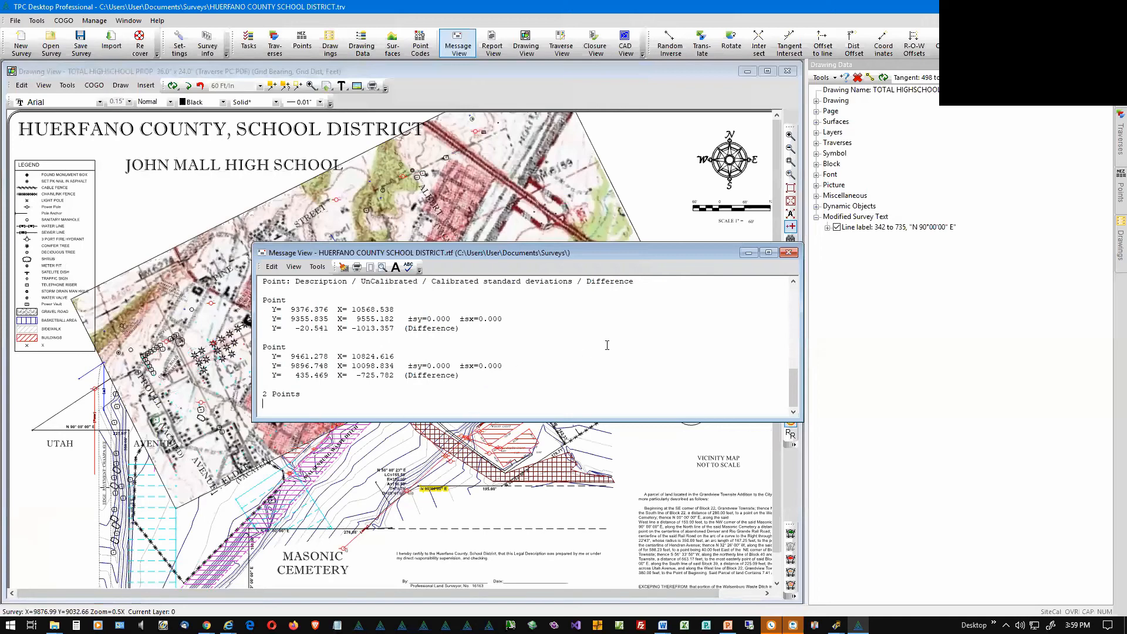
{"action": "left_click", "coordinate": [789, 254]}
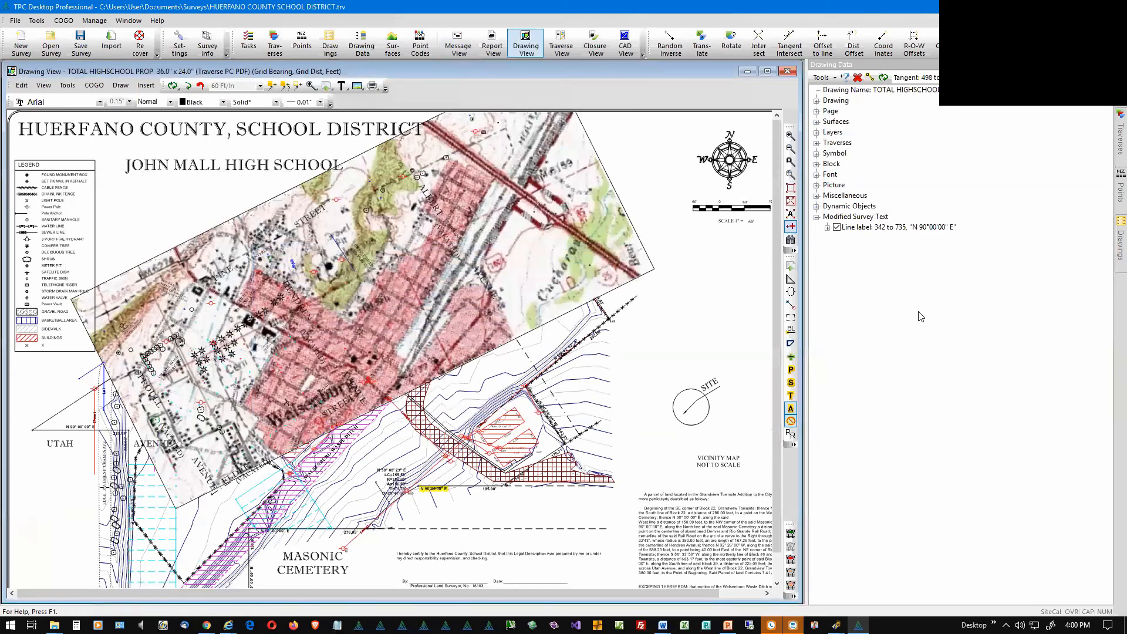
{"action": "key", "text": "alt+Tab"}
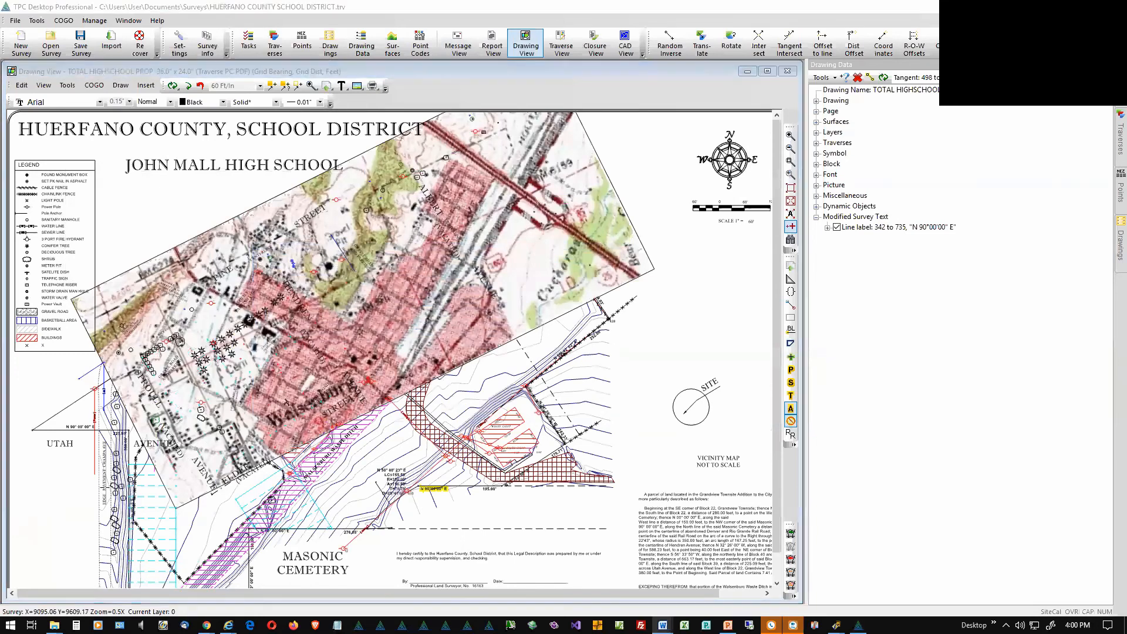